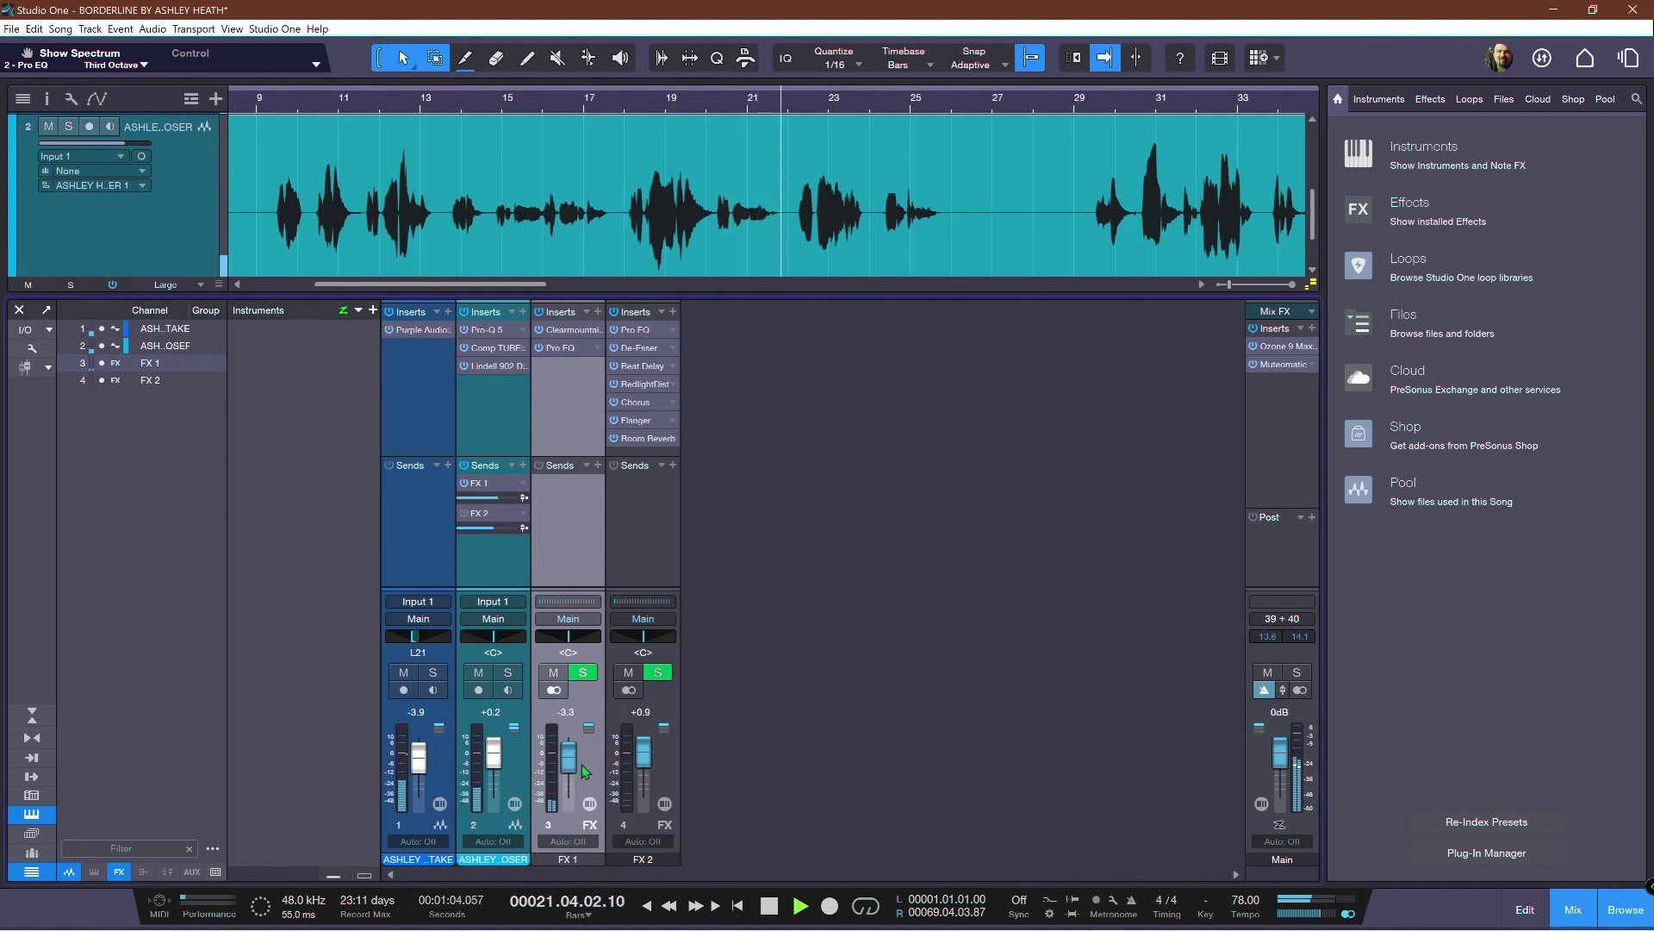
- Stop playback, and move and enlarge the Clearmountain's Domain plug-in window of the FX 1 channel
{"action": "key", "text": "space"}
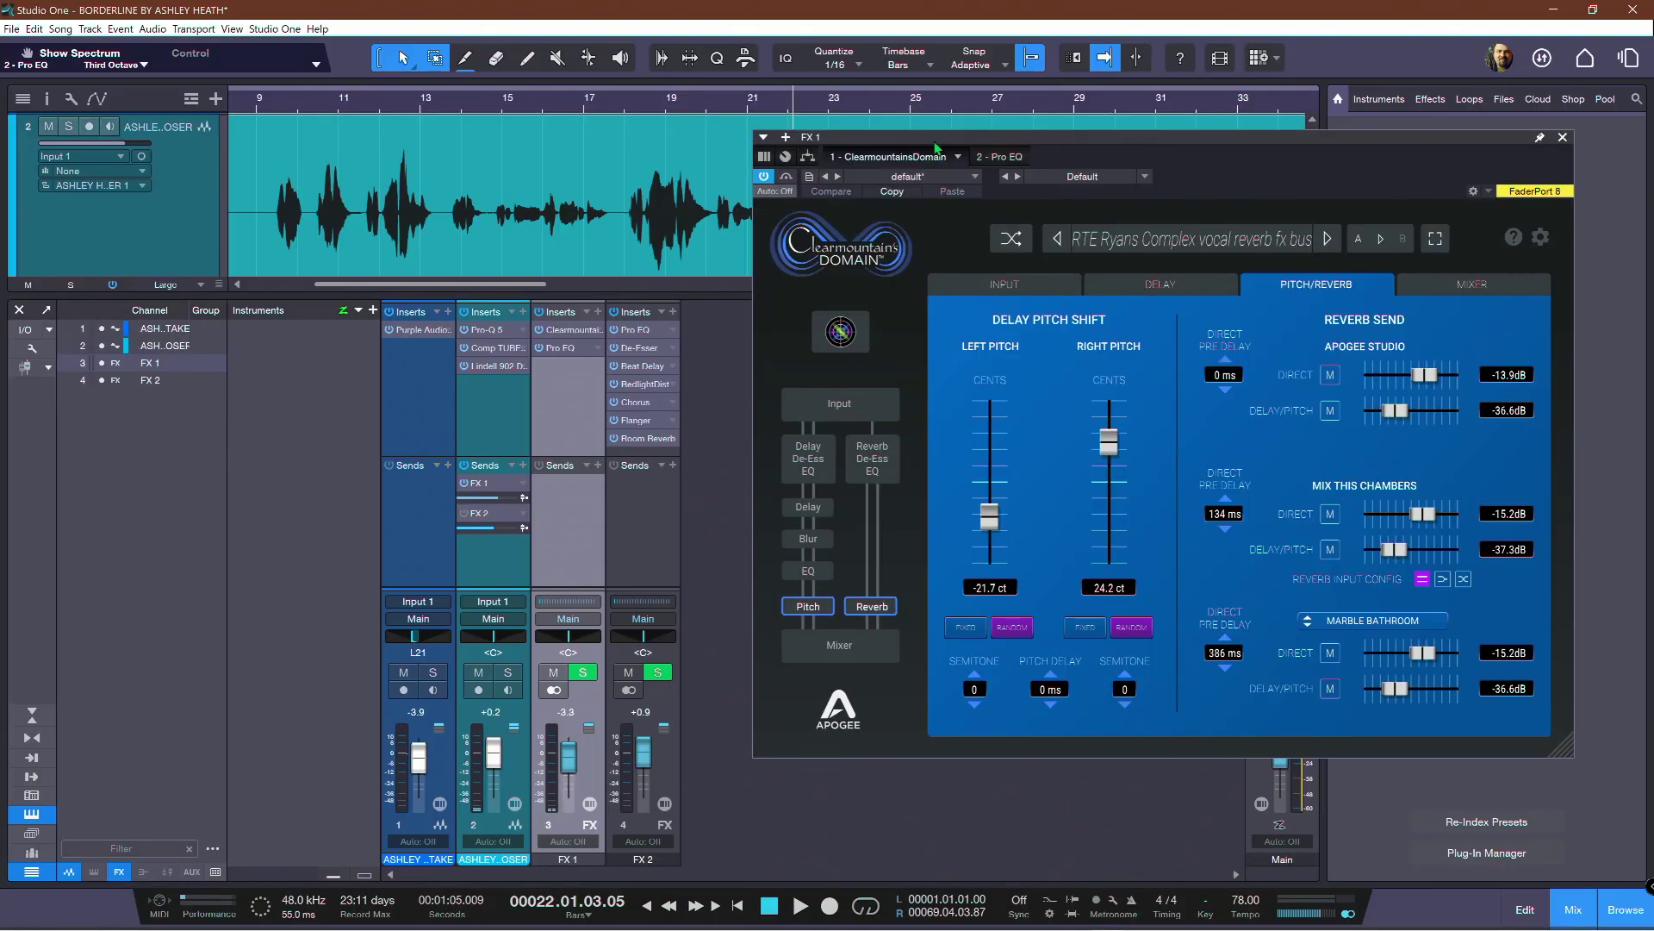
{"action": "left_click_drag", "start_coordinate": [916, 140], "coordinate": [734, 88]}
{"action": "left_click_drag", "start_coordinate": [1392, 699], "coordinate": [1641, 899]}
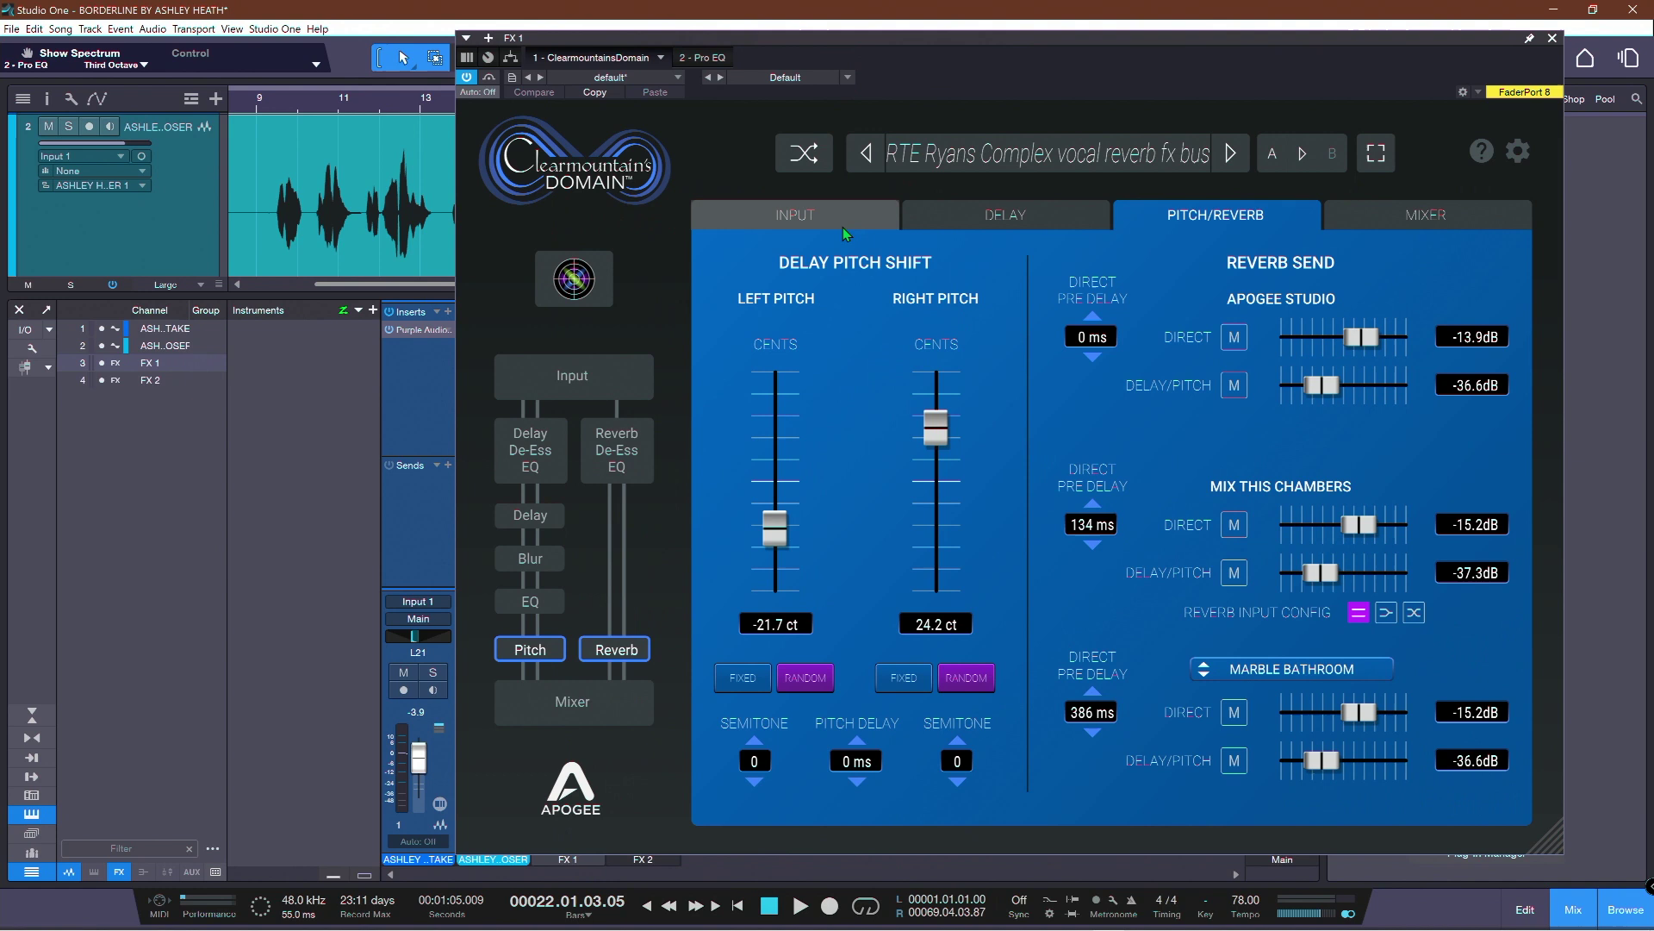
- Examine the plug-in's Input, Delay, Pitch/Reverb and Mixer pages to review the vocal reverb preset's settings
{"action": "left_click", "coordinate": [818, 229]}
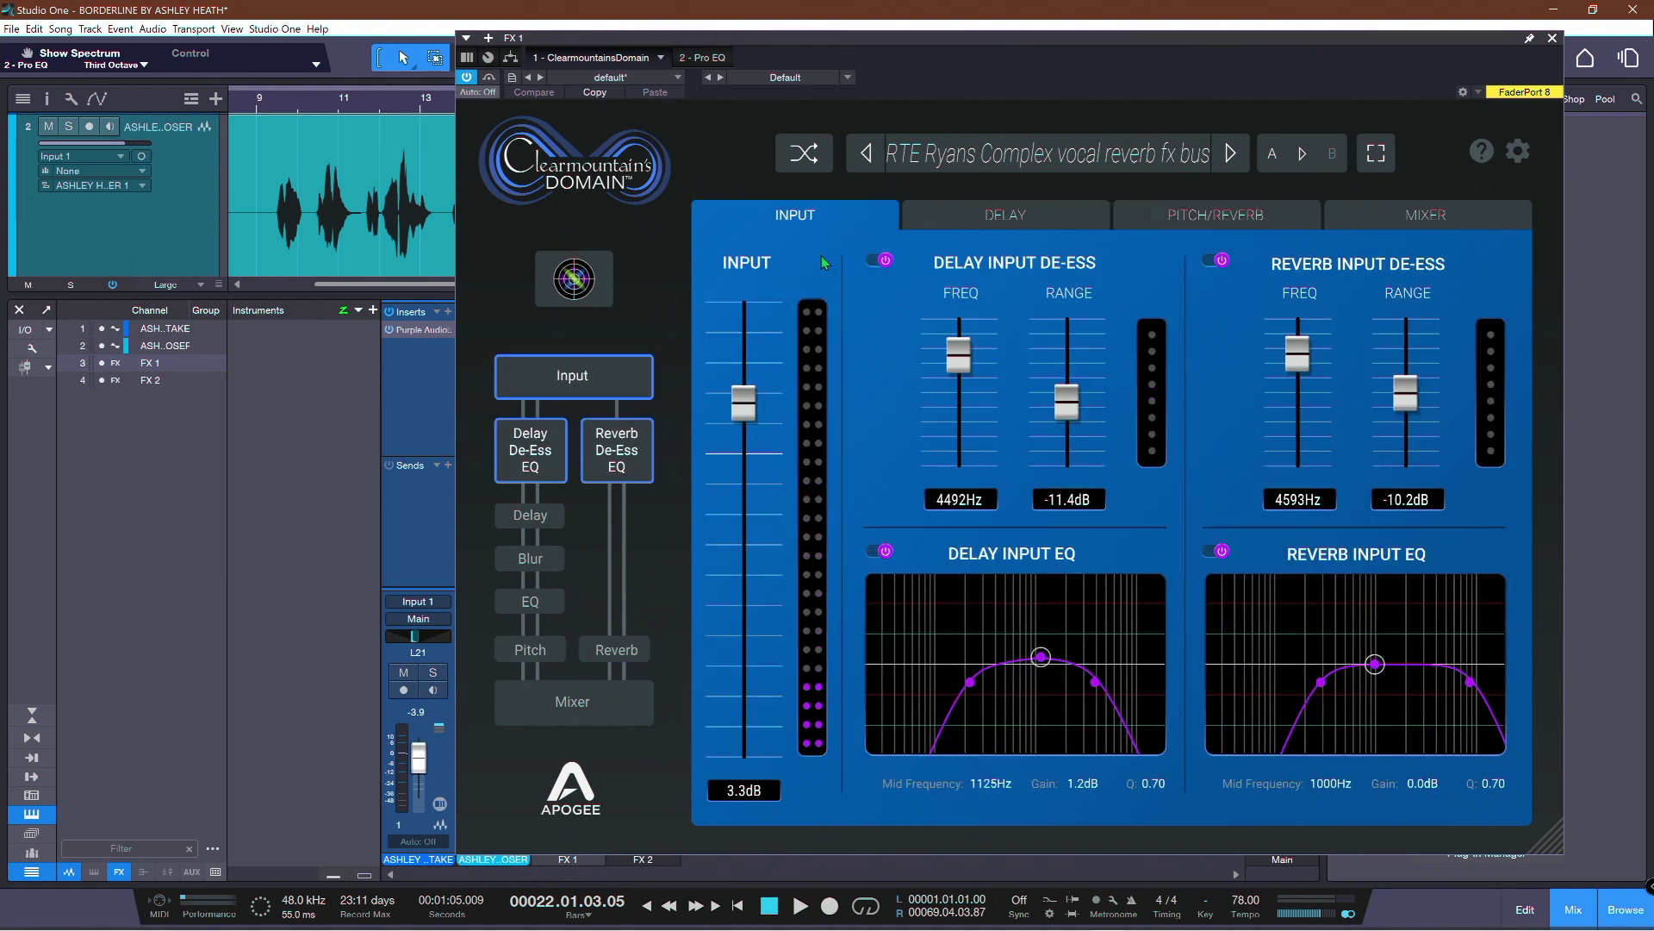
{"action": "left_click", "coordinate": [1007, 231]}
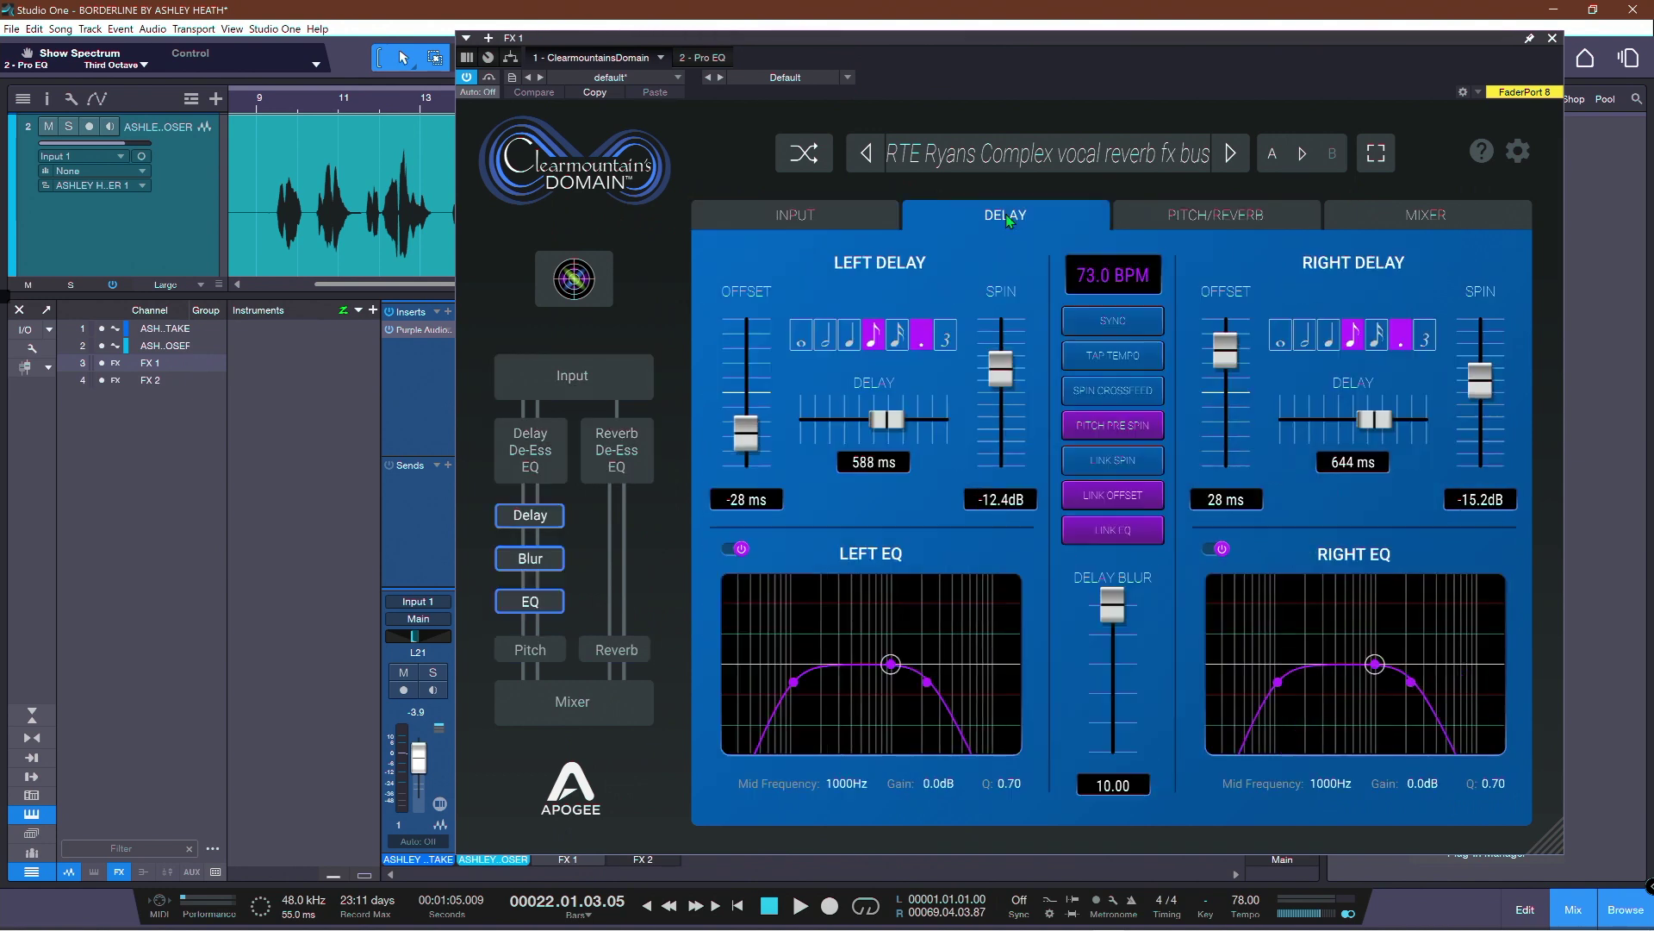
{"action": "left_click", "coordinate": [1208, 216]}
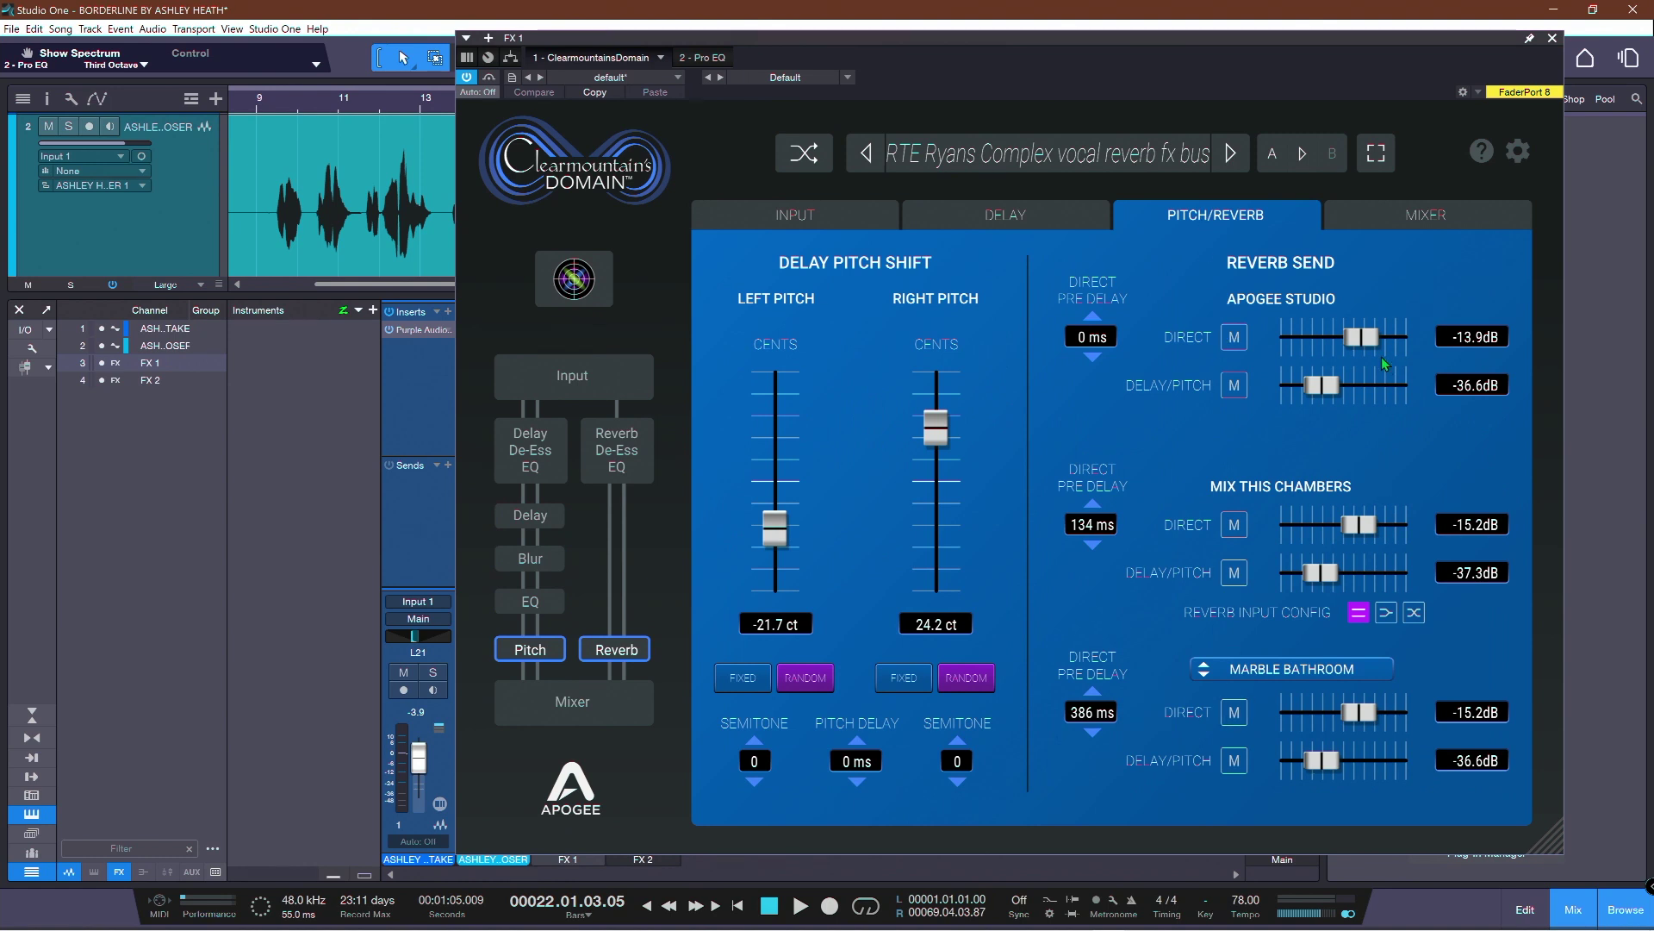
{"action": "left_click", "coordinate": [1372, 216]}
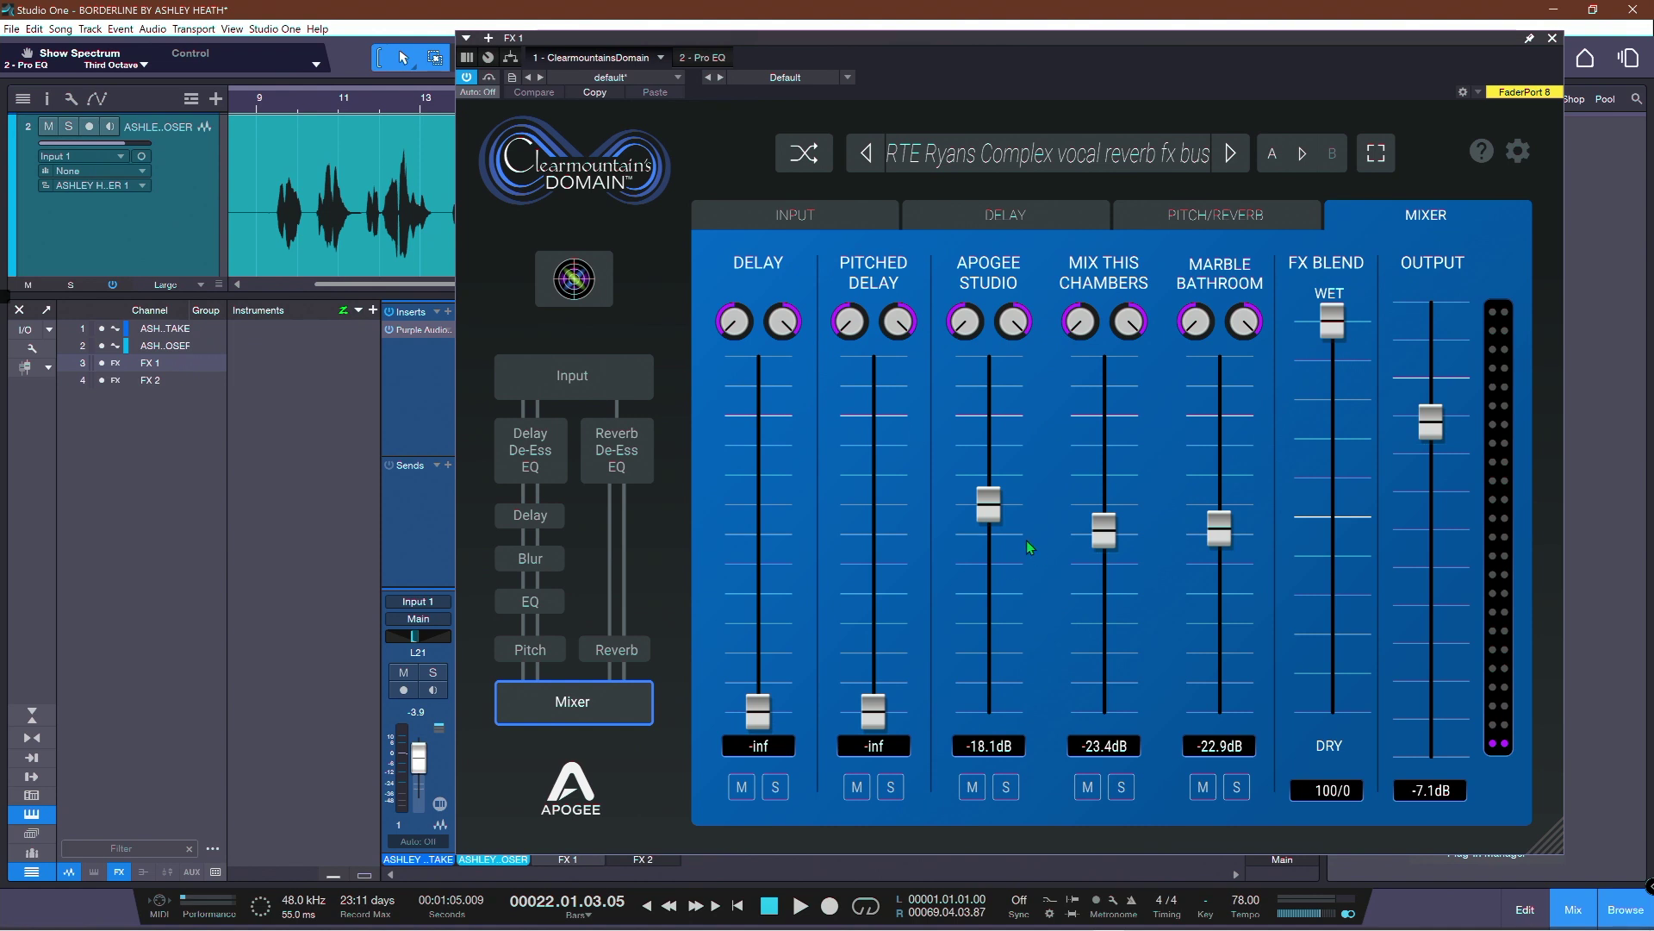
{"action": "left_click", "coordinate": [1026, 220]}
{"action": "left_click", "coordinate": [1165, 214]}
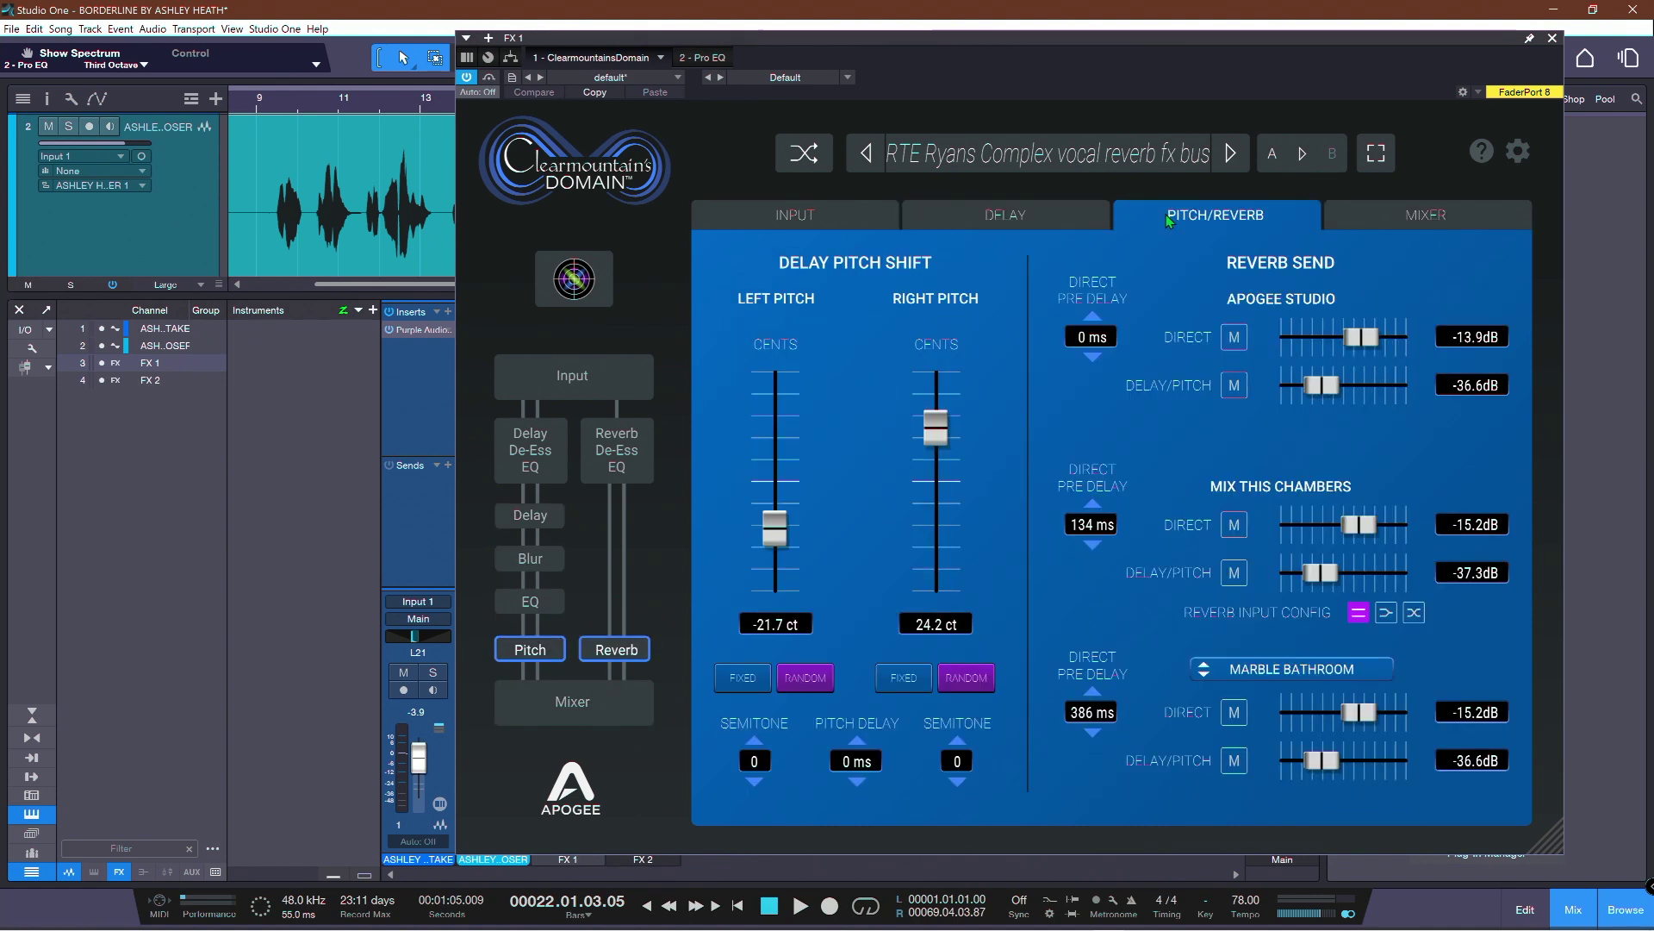
{"action": "left_click", "coordinate": [1398, 212]}
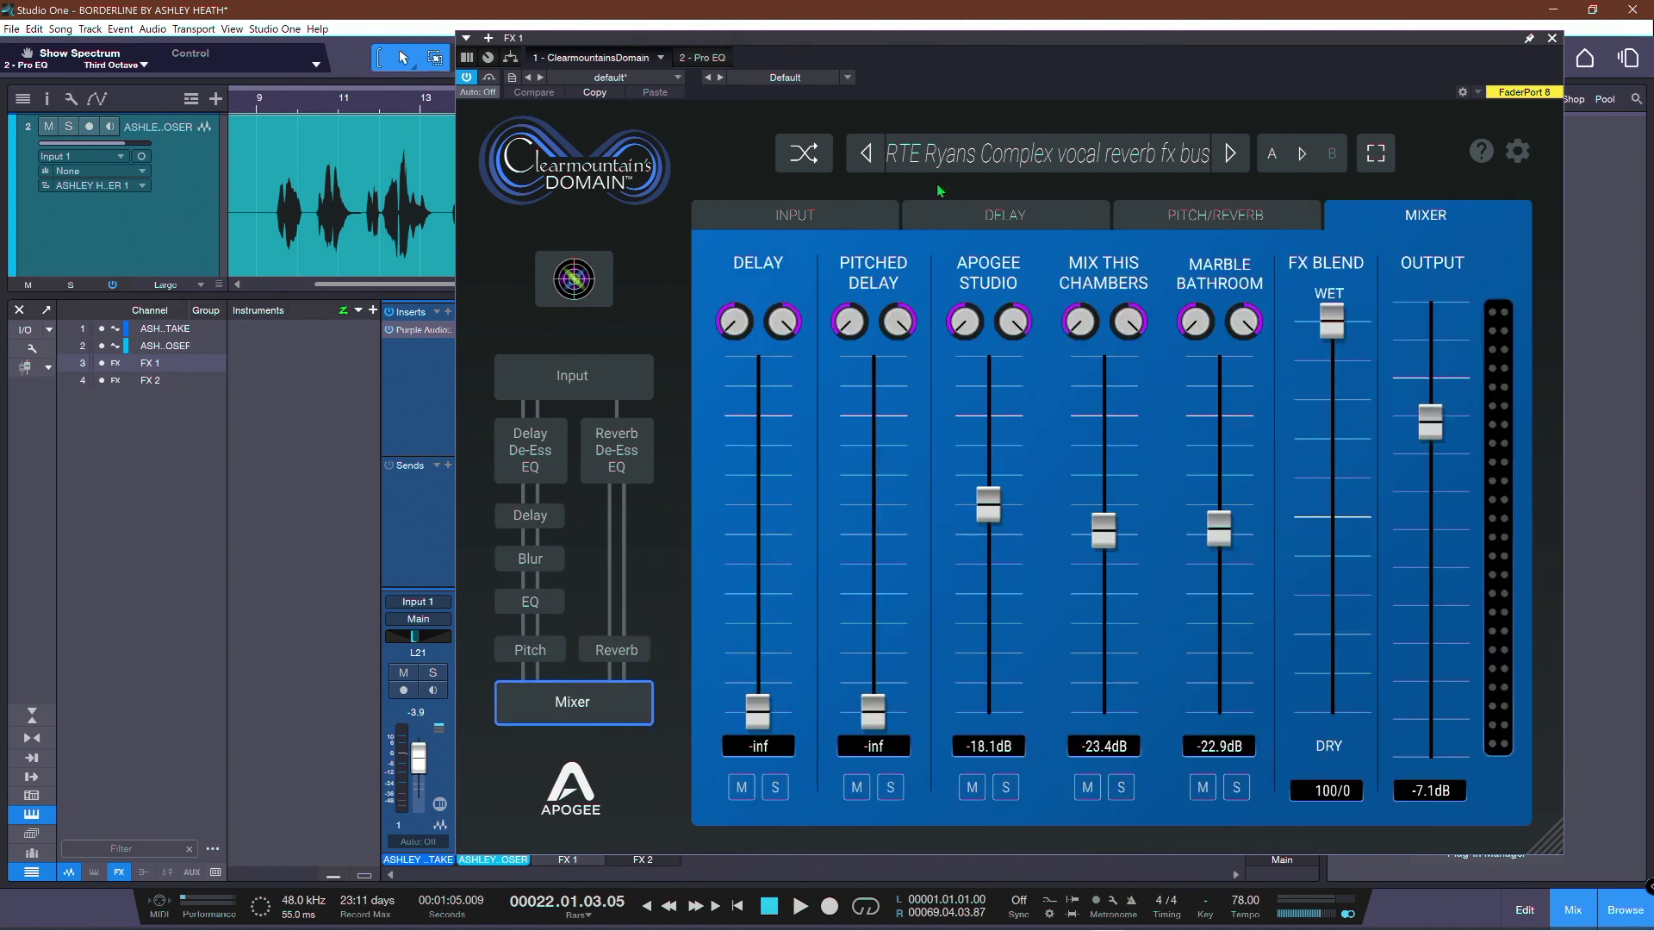
{"action": "left_click", "coordinate": [989, 222]}
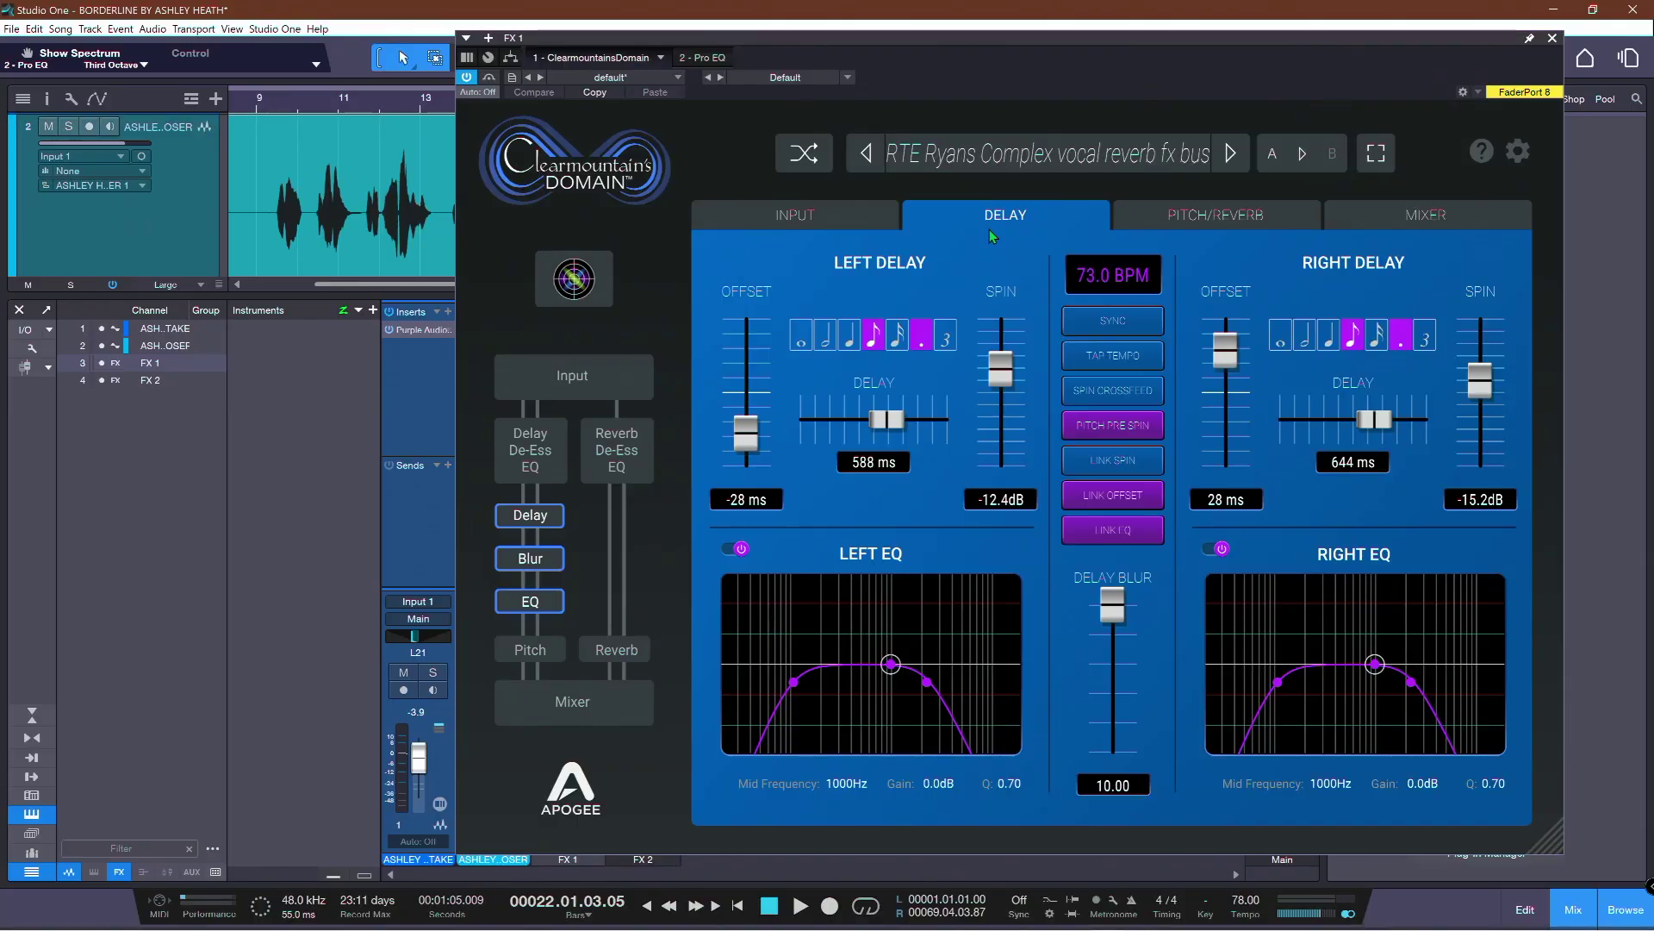
{"action": "left_click", "coordinate": [831, 222]}
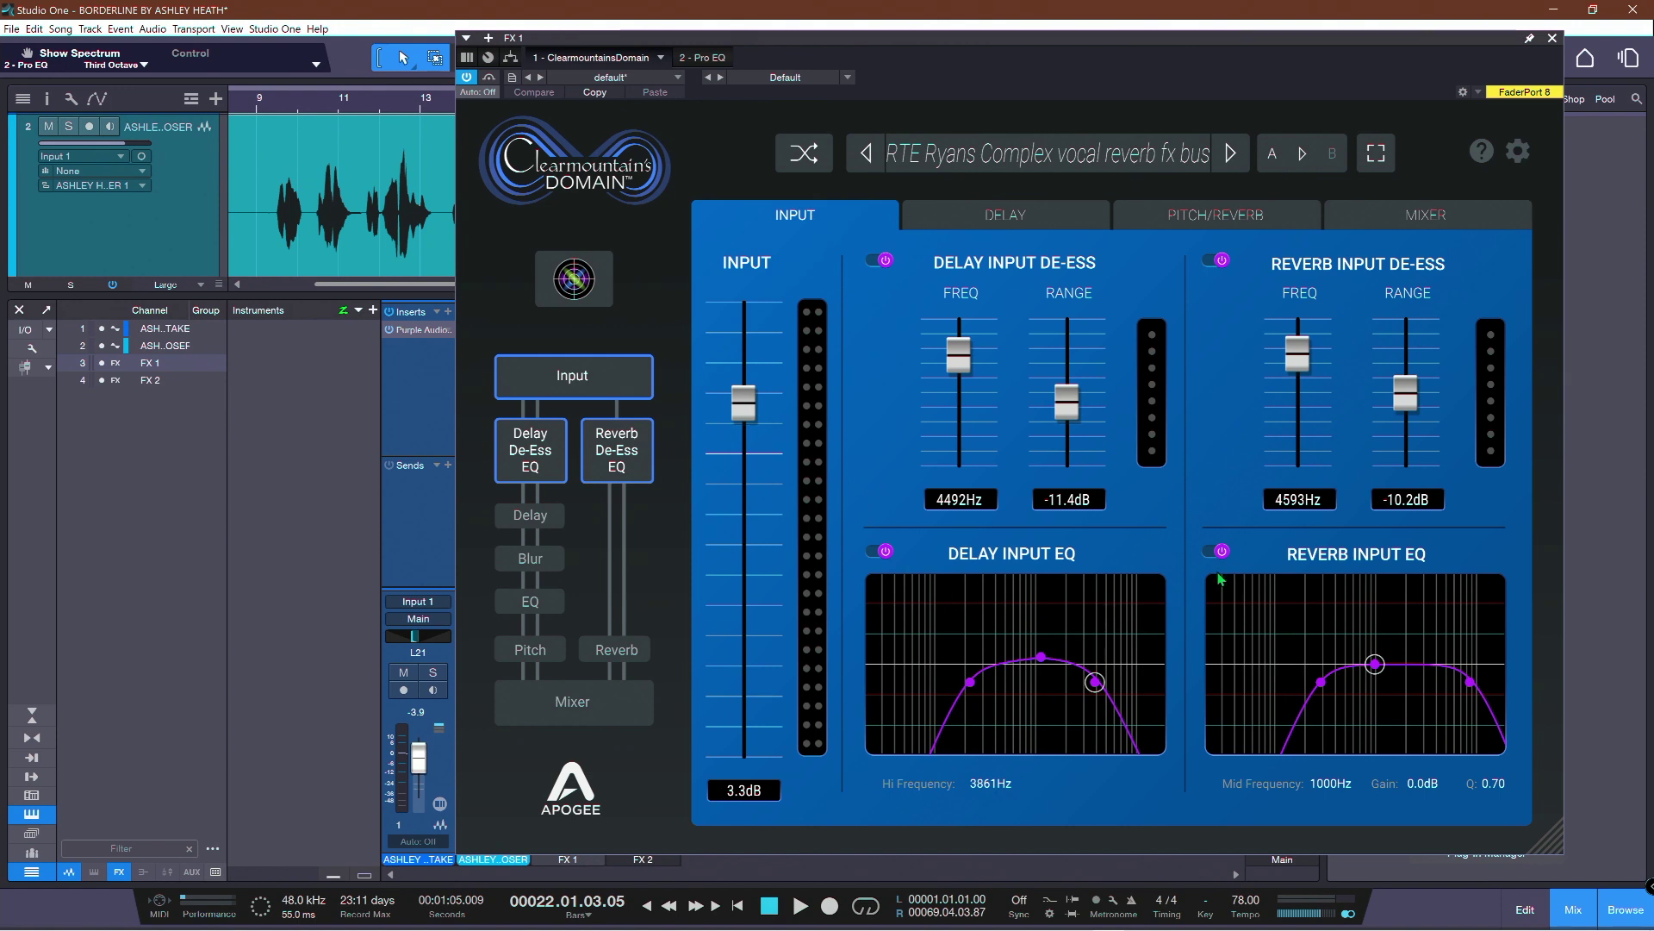
- Set the linked delay offsets to -21 ms left and 21 ms right, and keep the Delay and Pitched Delay mixer levels at -inf
{"action": "left_click", "coordinate": [1005, 217]}
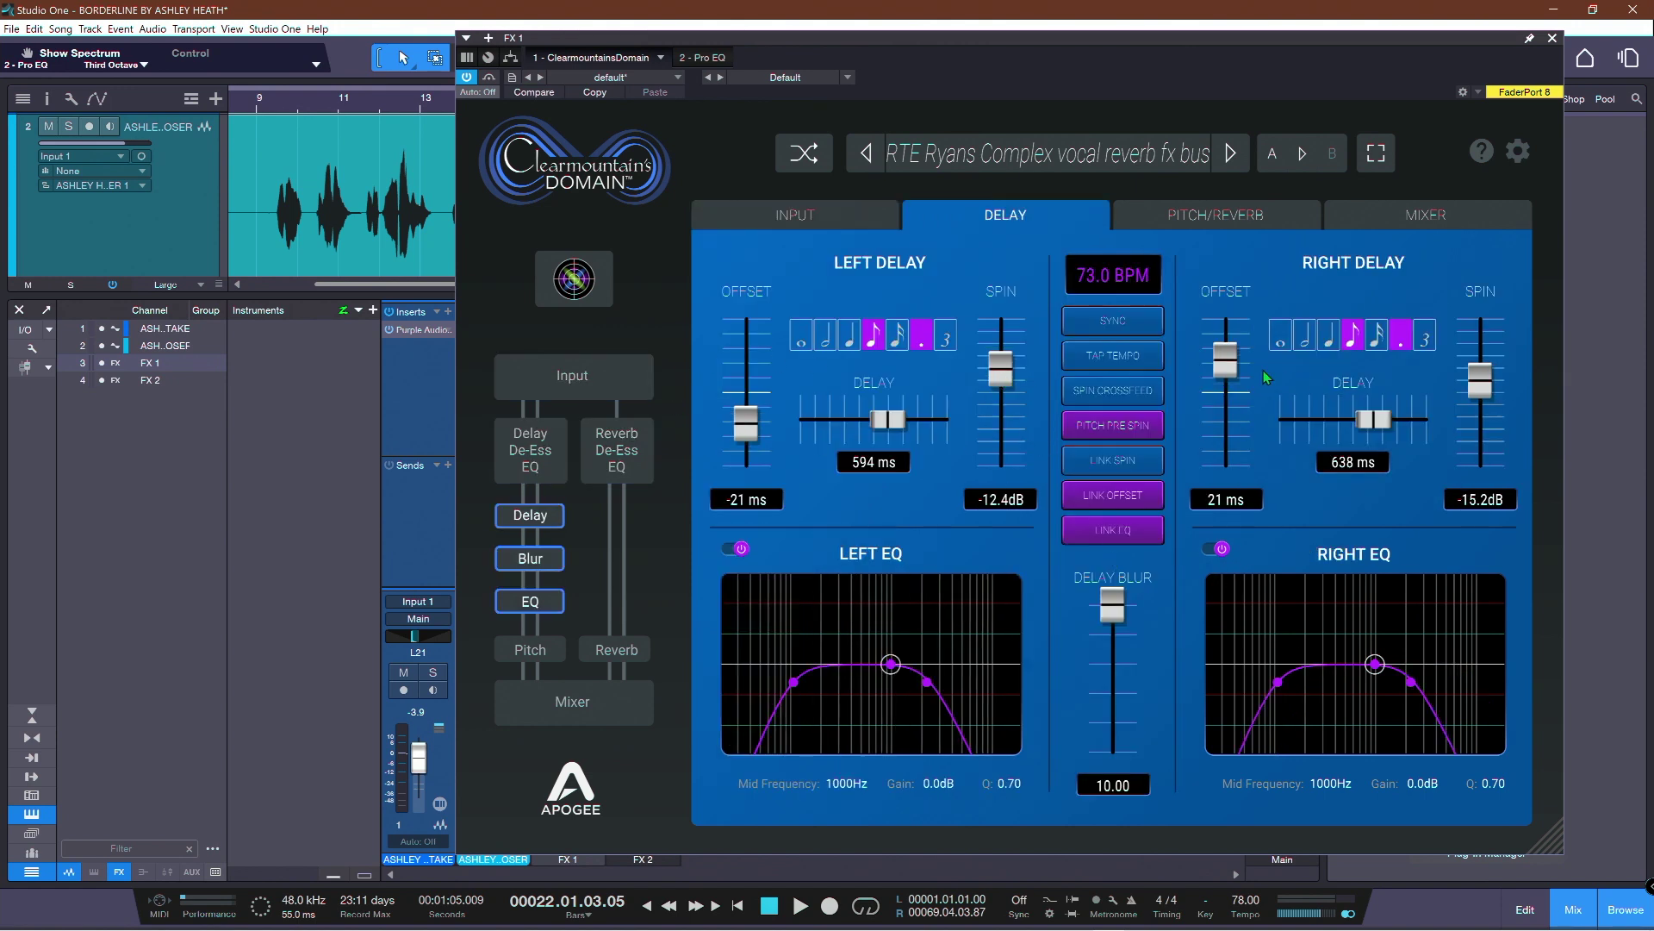
{"action": "left_click", "coordinate": [1138, 216]}
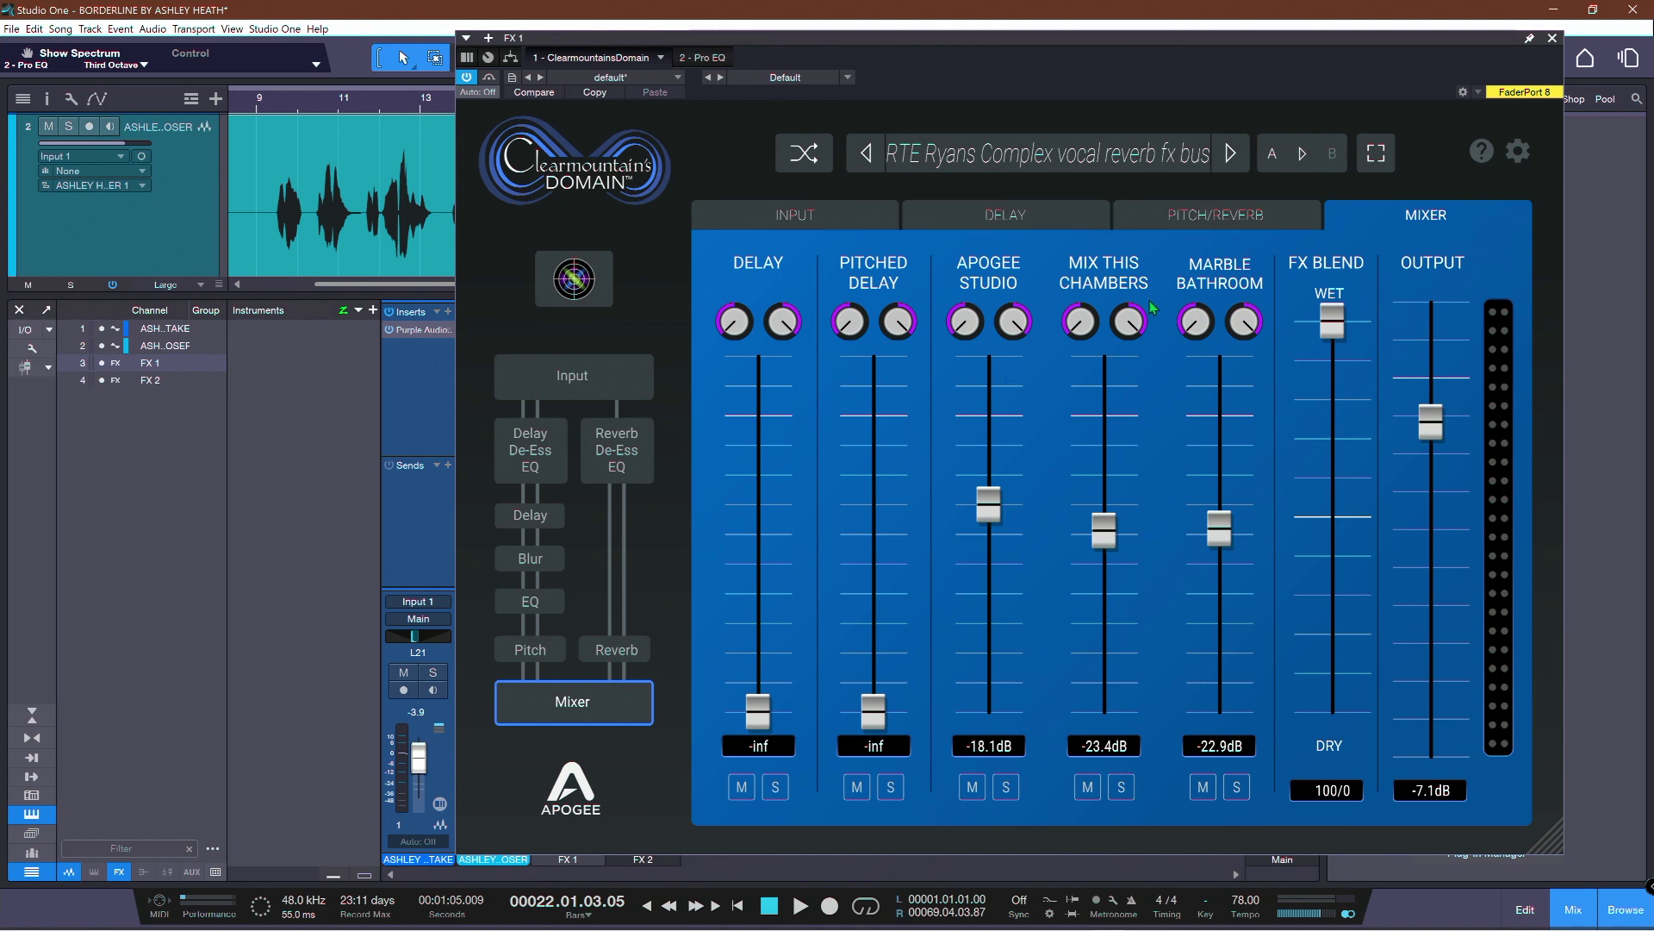
{"action": "mouse_move", "coordinate": [763, 720]}
{"action": "left_mouse_down"}
{"action": "mouse_move", "coordinate": [762, 465]}
{"action": "mouse_move", "coordinate": [760, 720]}
{"action": "left_mouse_up"}
{"action": "mouse_move", "coordinate": [874, 713]}
{"action": "left_mouse_down"}
{"action": "mouse_move", "coordinate": [879, 468]}
{"action": "mouse_move", "coordinate": [874, 720]}
{"action": "left_mouse_up"}
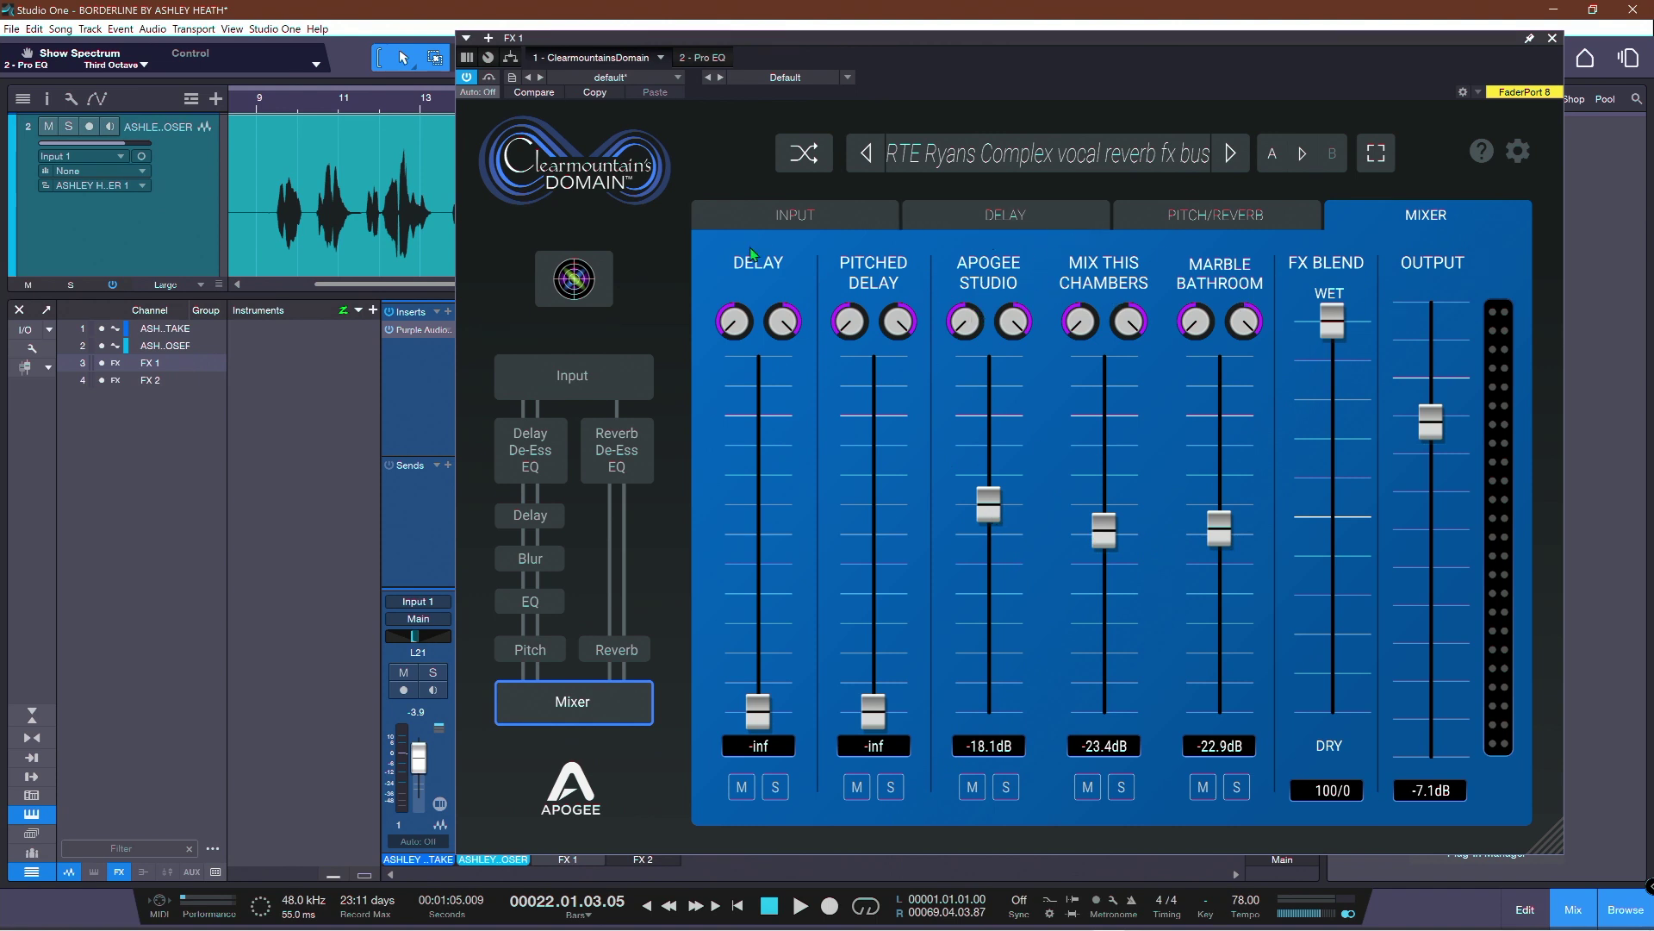
- Play the song and audition the Apogee Studio reverb by raising it to -1.8 dB, leaving it at -22.5 dB
{"action": "key", "text": "space"}
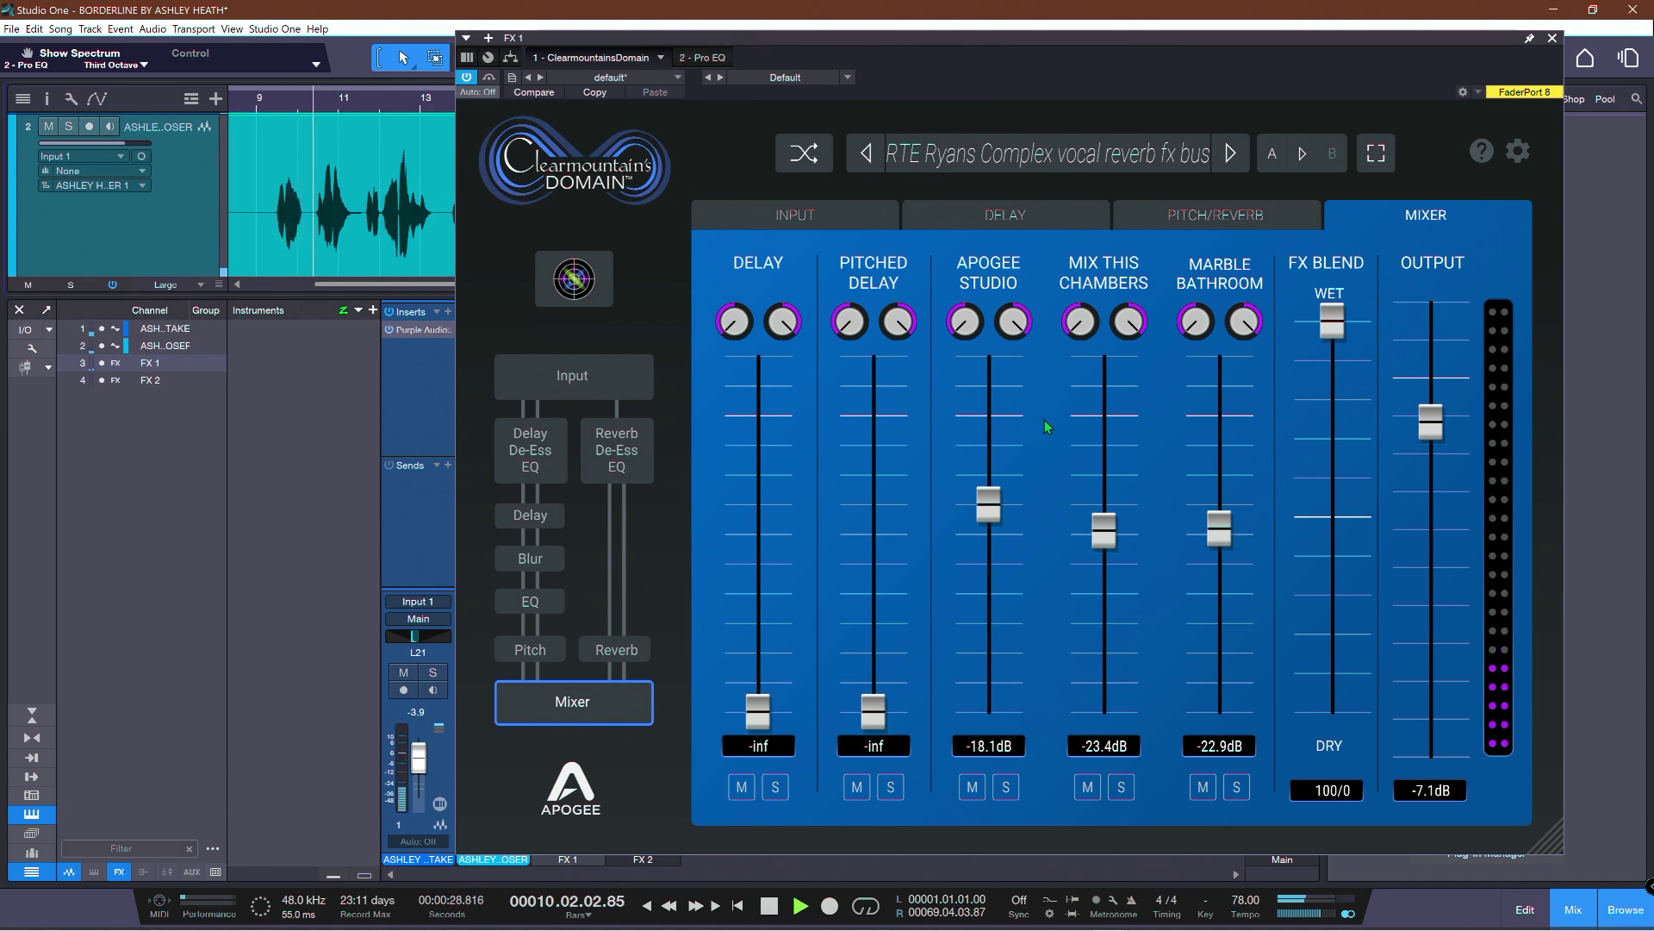
{"action": "left_click_drag", "start_coordinate": [988, 515], "coordinate": [991, 438]}
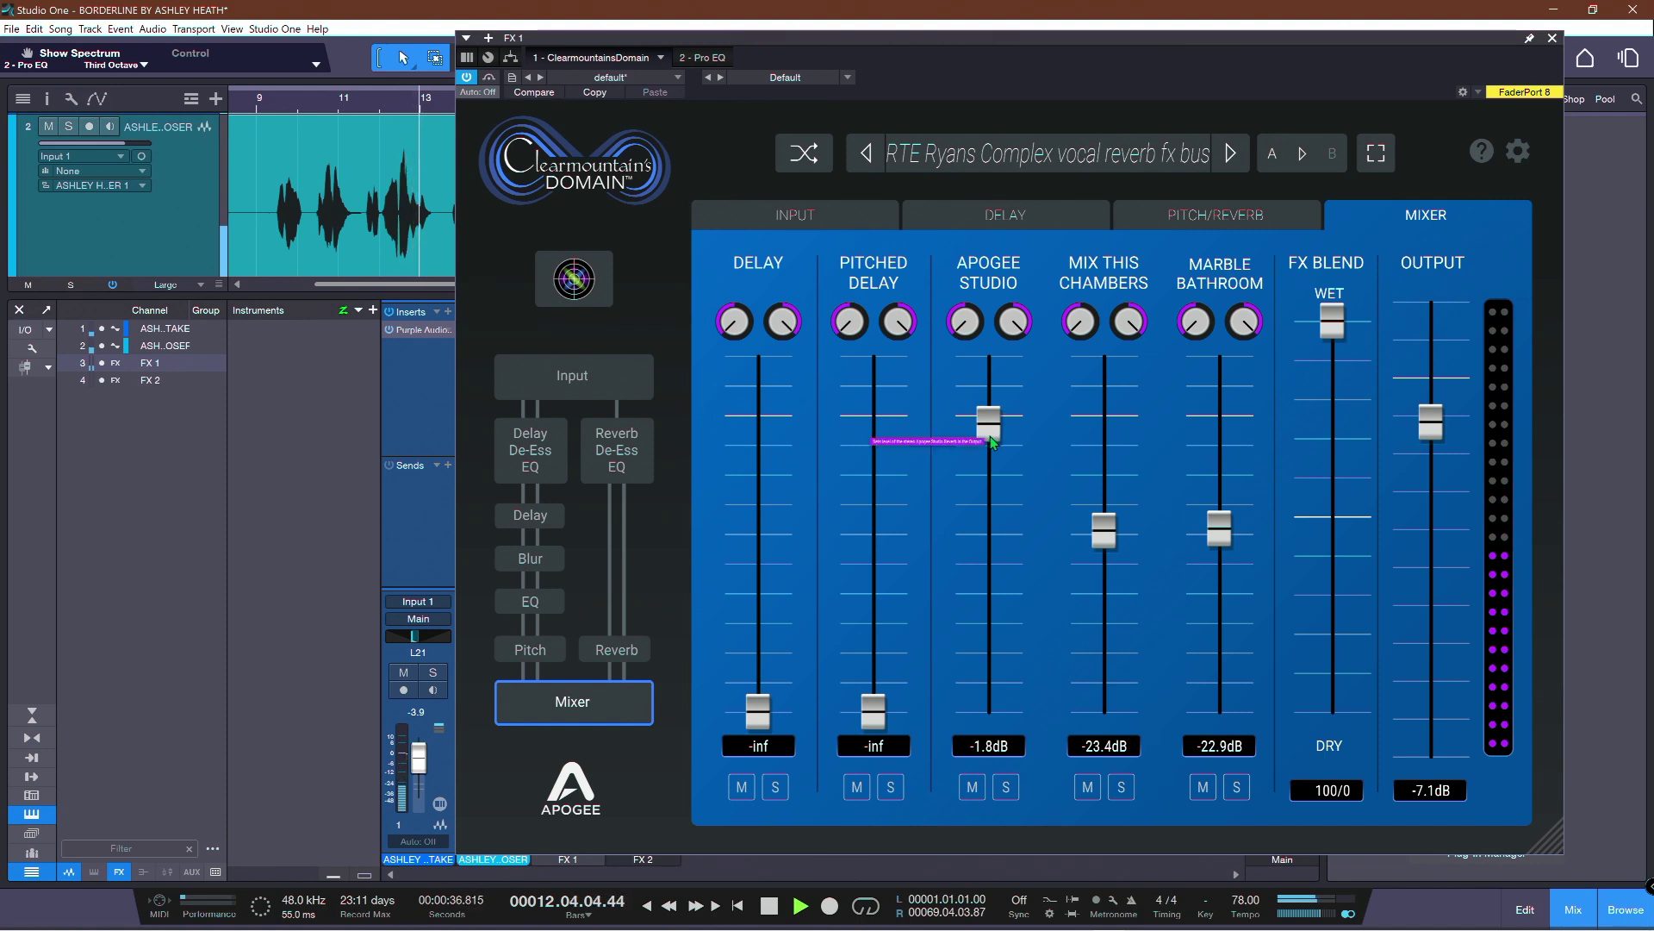
{"action": "left_click_drag", "start_coordinate": [990, 436], "coordinate": [992, 532]}
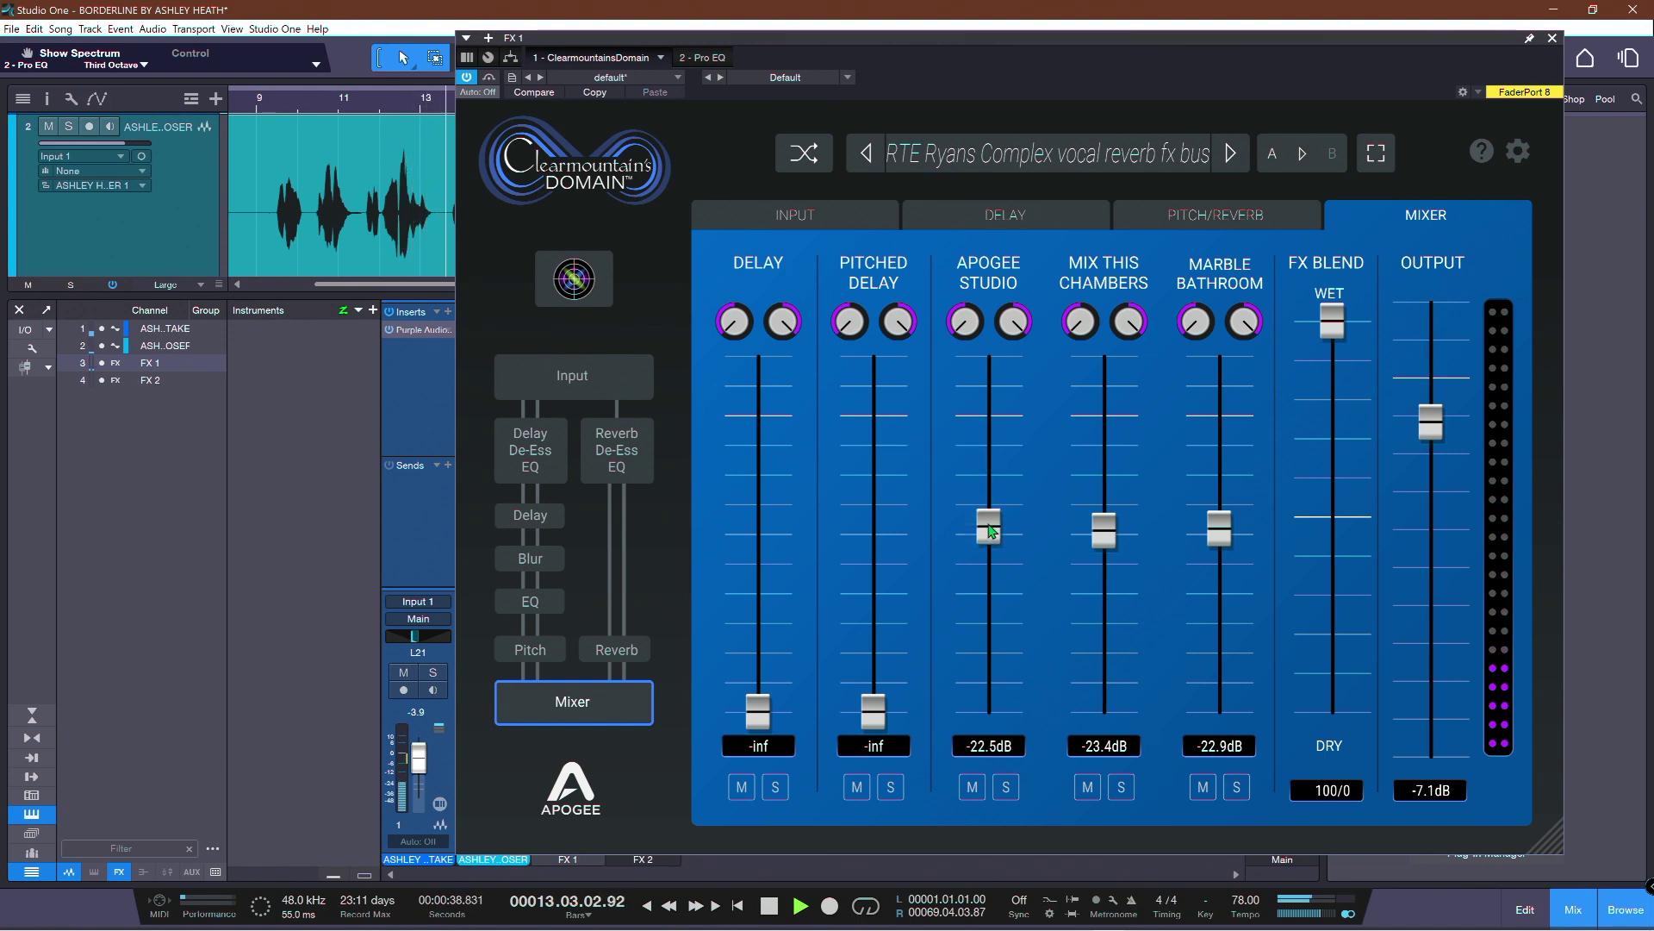
- During playback, set the Marble Bathroom reverb to -24.5 dB and the Mix This Chambers reverb to -2.0 dB, and stop the song
{"action": "left_click_drag", "start_coordinate": [1104, 531], "coordinate": [1105, 461]}
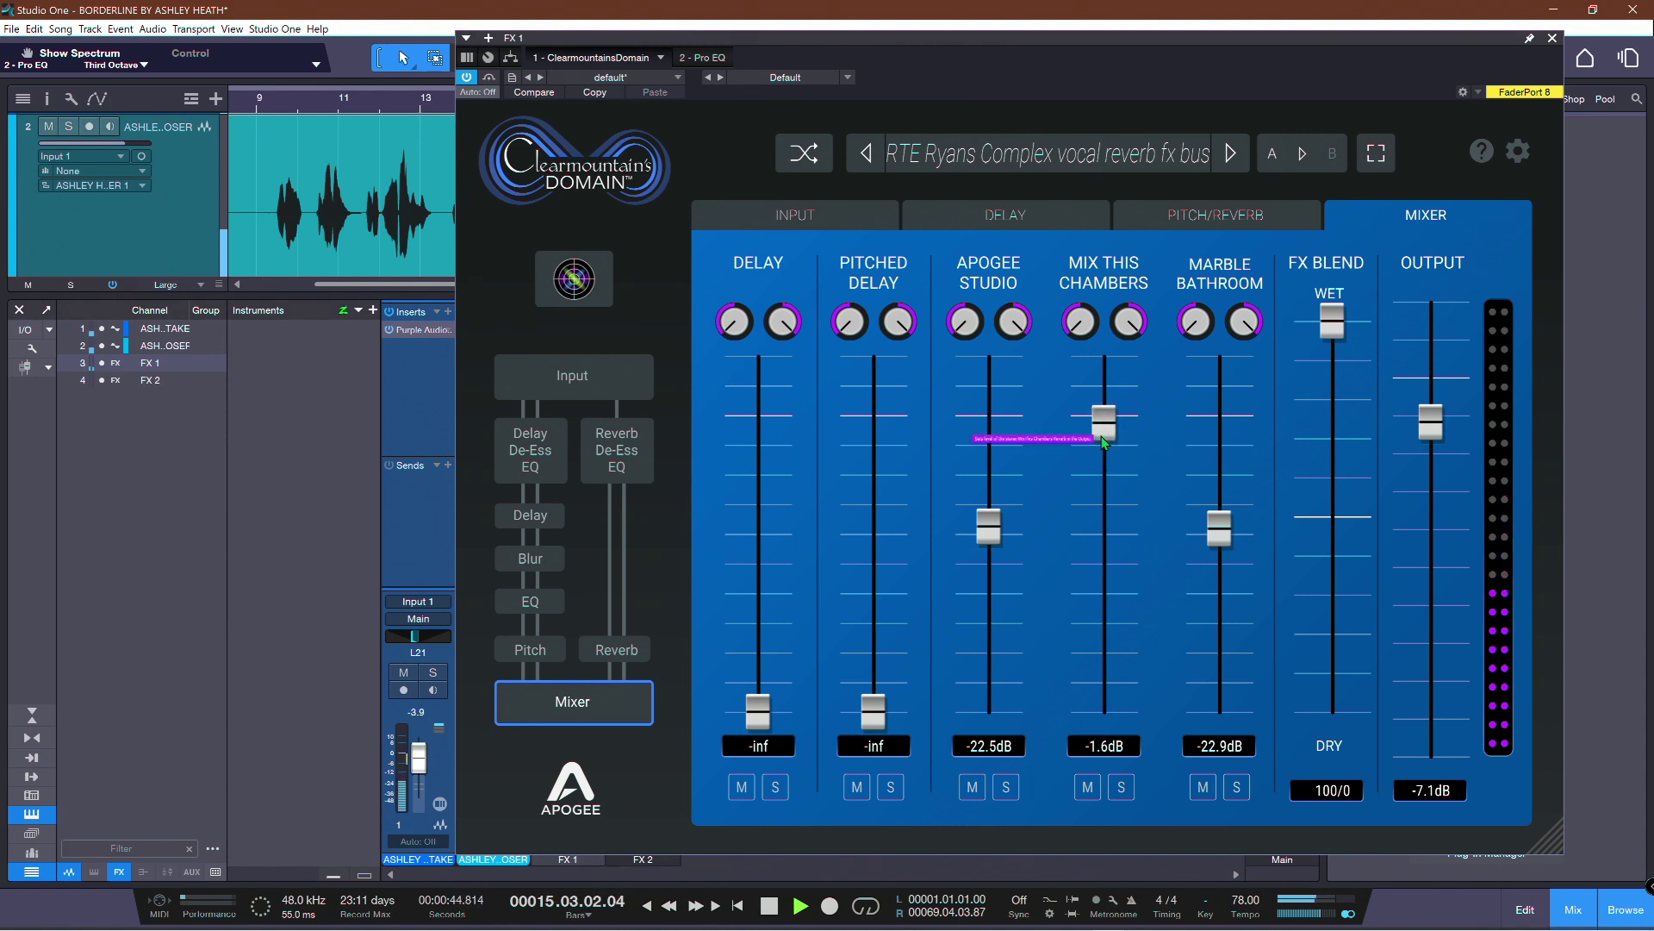
{"action": "left_click_drag", "start_coordinate": [1103, 438], "coordinate": [1106, 527]}
{"action": "mouse_move", "coordinate": [1218, 529]}
{"action": "left_mouse_down"}
{"action": "mouse_move", "coordinate": [1220, 447]}
{"action": "mouse_move", "coordinate": [1218, 552]}
{"action": "left_mouse_up"}
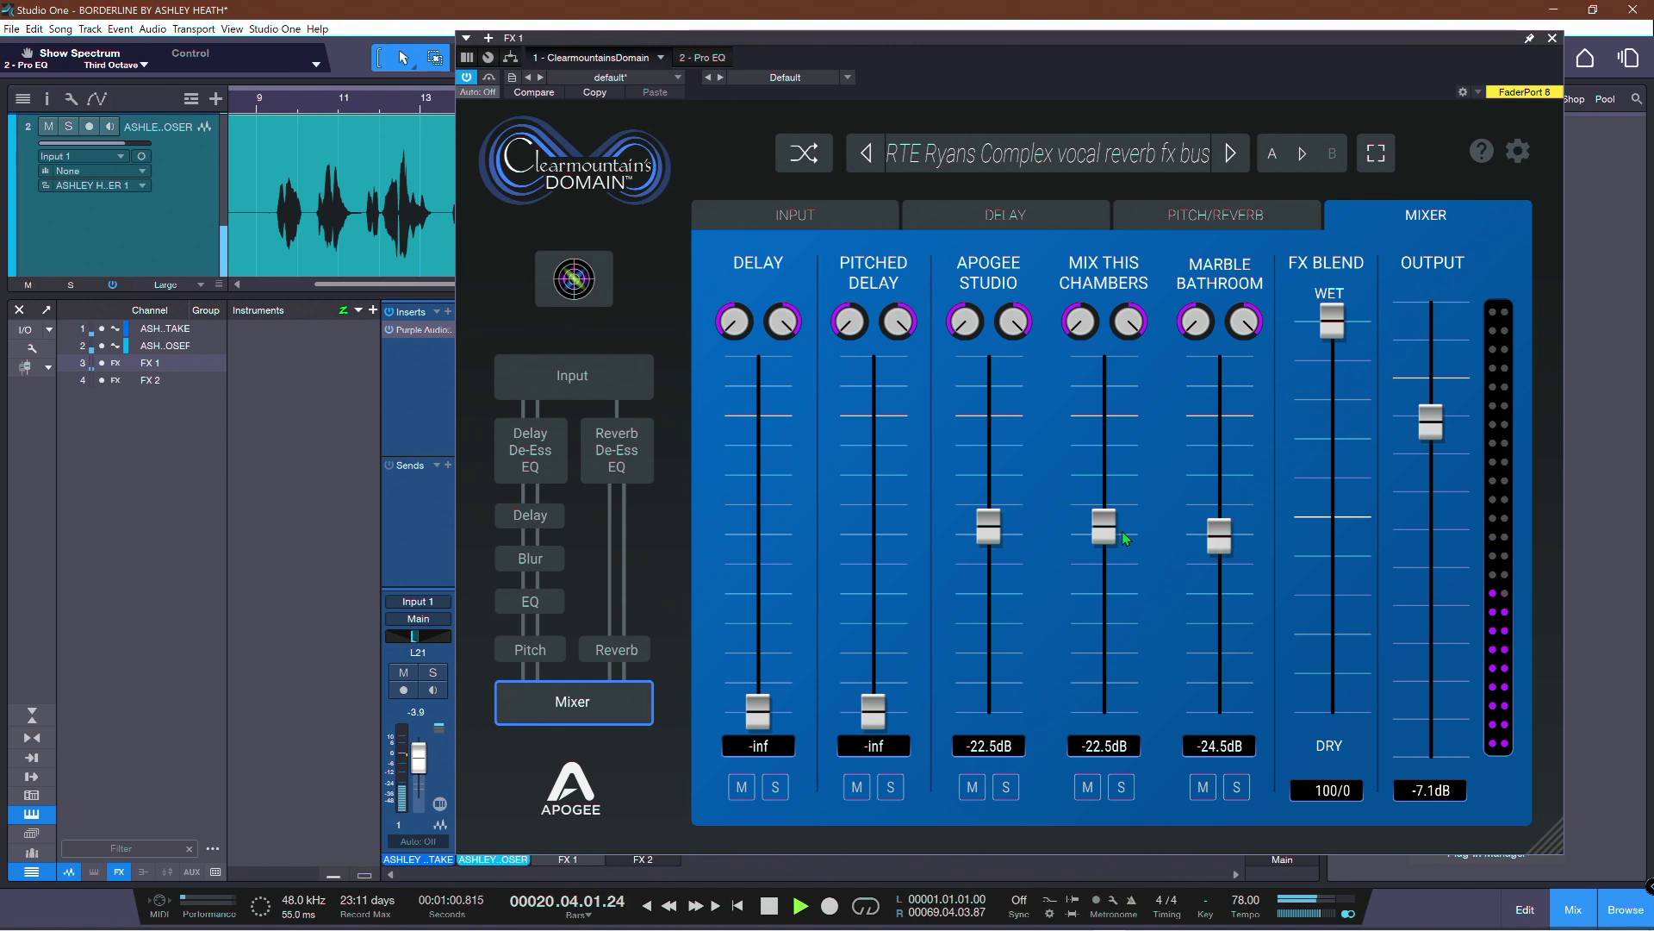
{"action": "left_click_drag", "start_coordinate": [1104, 543], "coordinate": [1108, 441]}
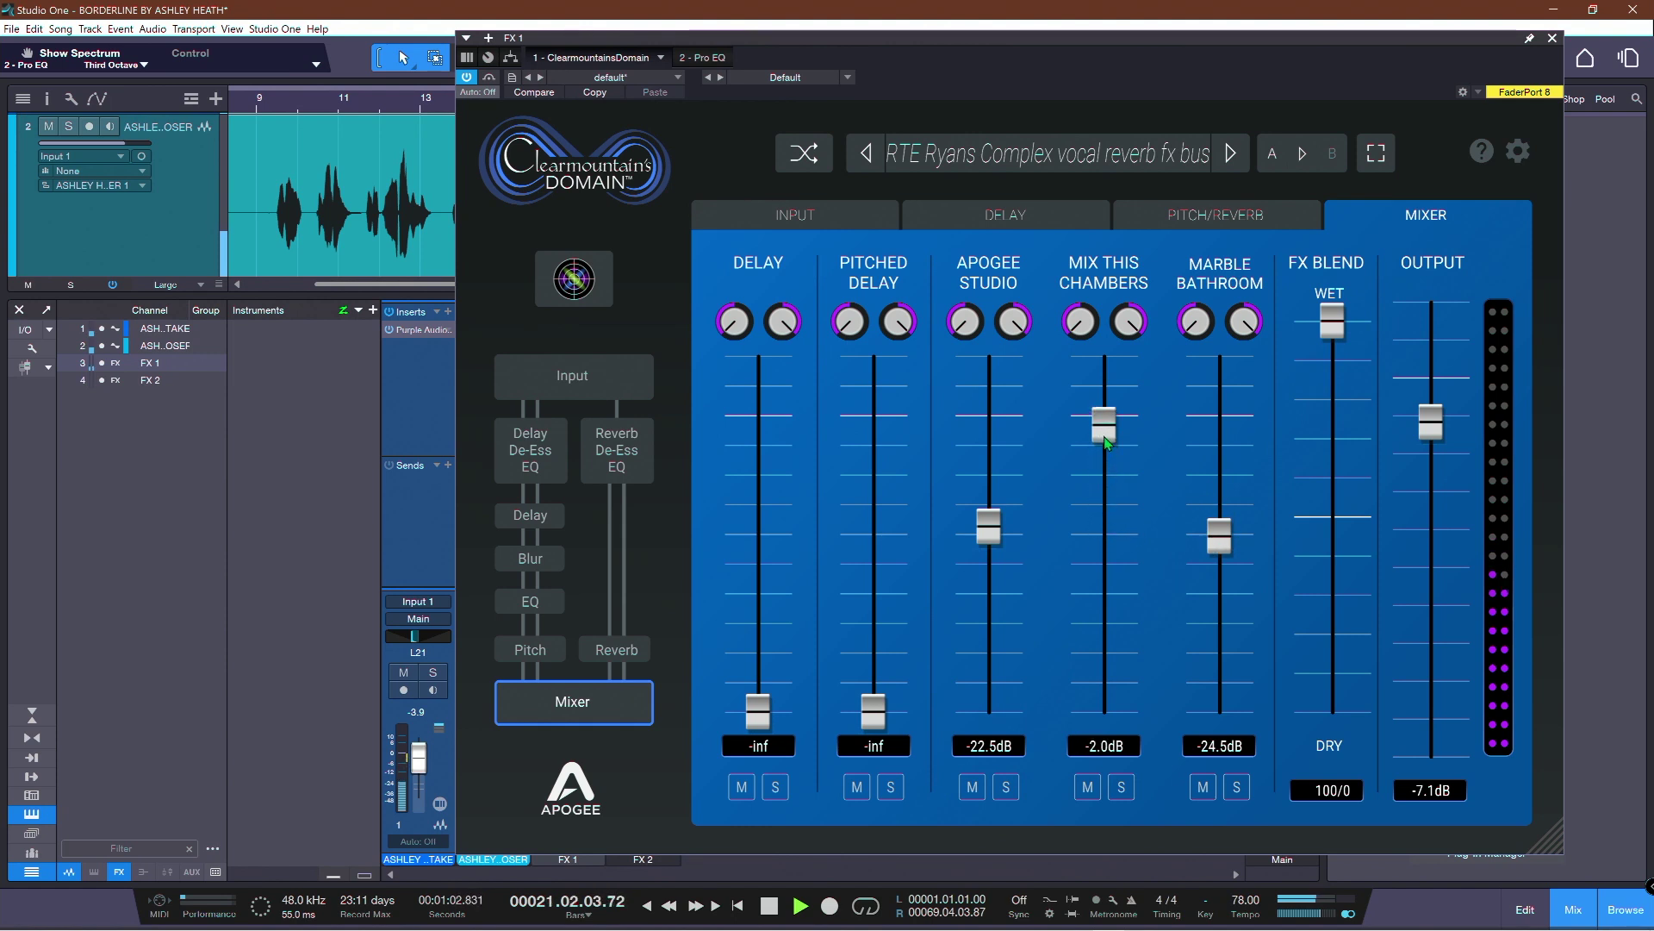
{"action": "key", "text": "space"}
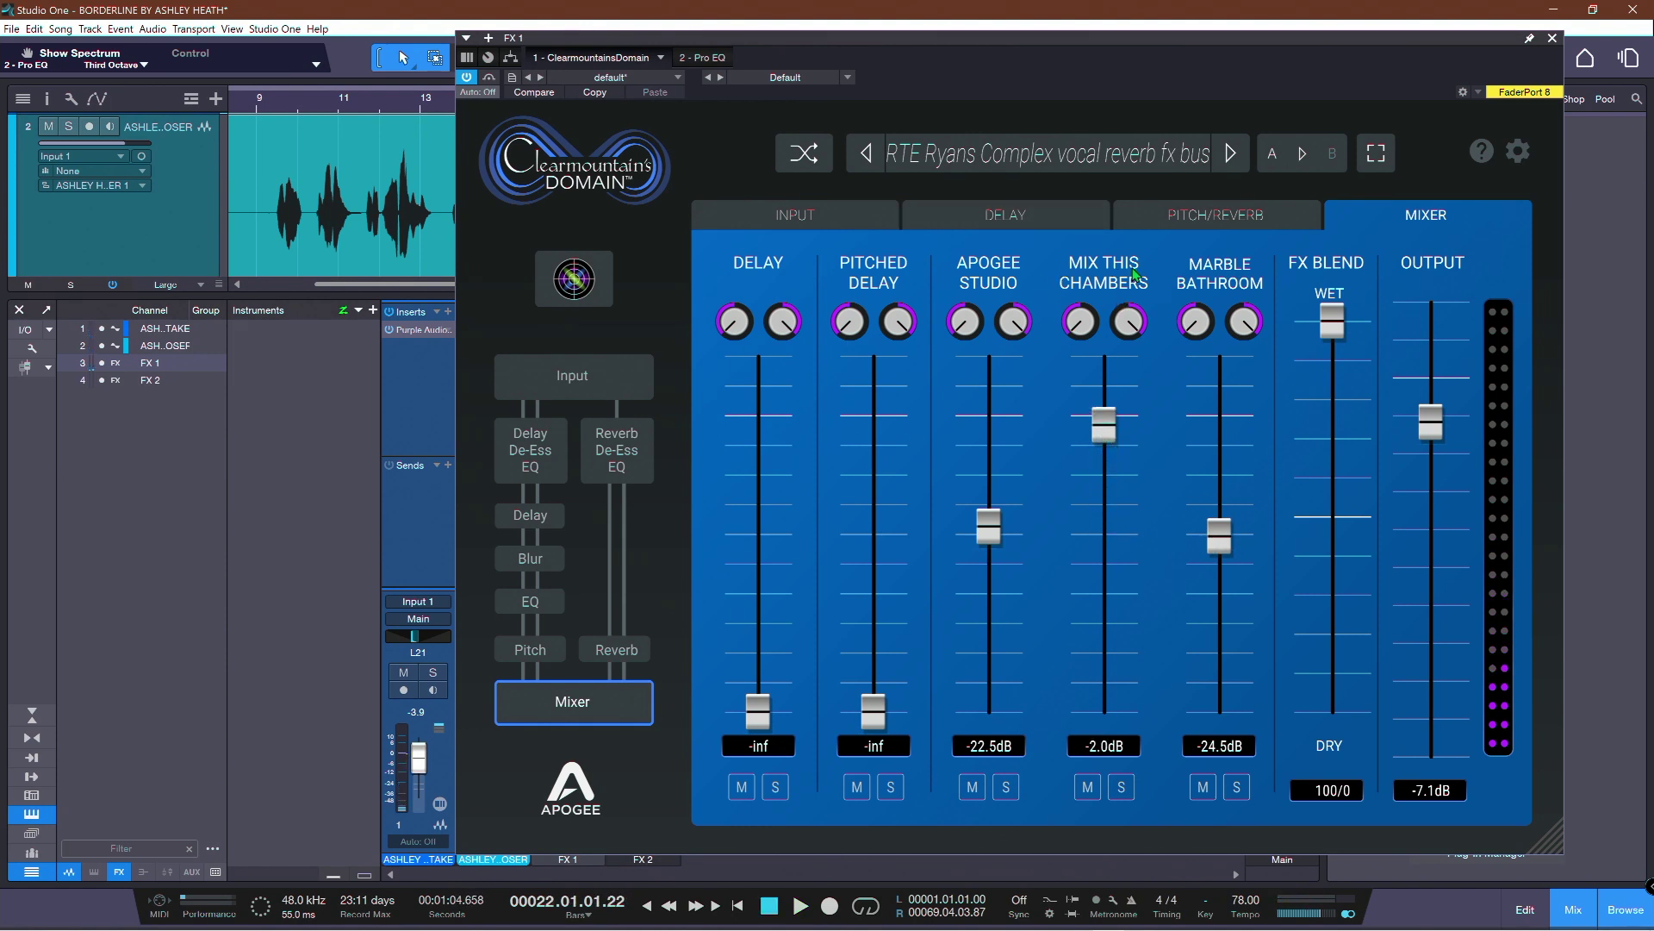
- For Mix This Chambers, set the pre-delay to 0 ms, the Delay/Pitch send to -inf and the Direct send to -20.4 dB while auditioning the song
{"action": "left_click", "coordinate": [1209, 215]}
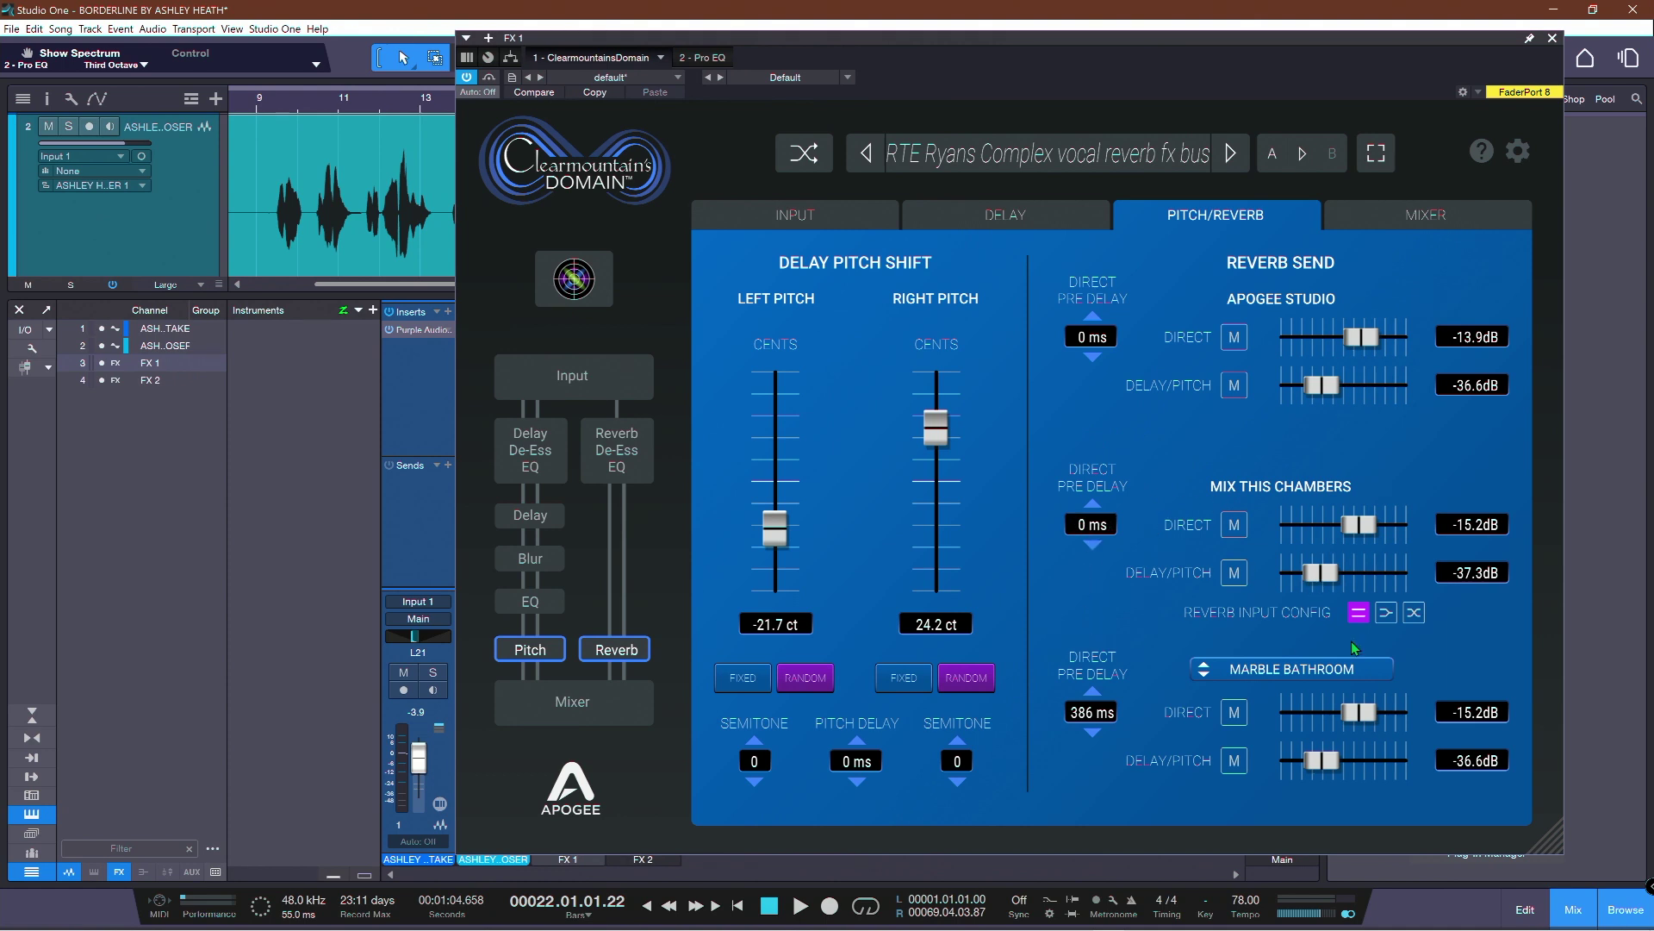
{"action": "left_click_drag", "start_coordinate": [1318, 573], "coordinate": [1267, 573]}
{"action": "key", "text": "space"}
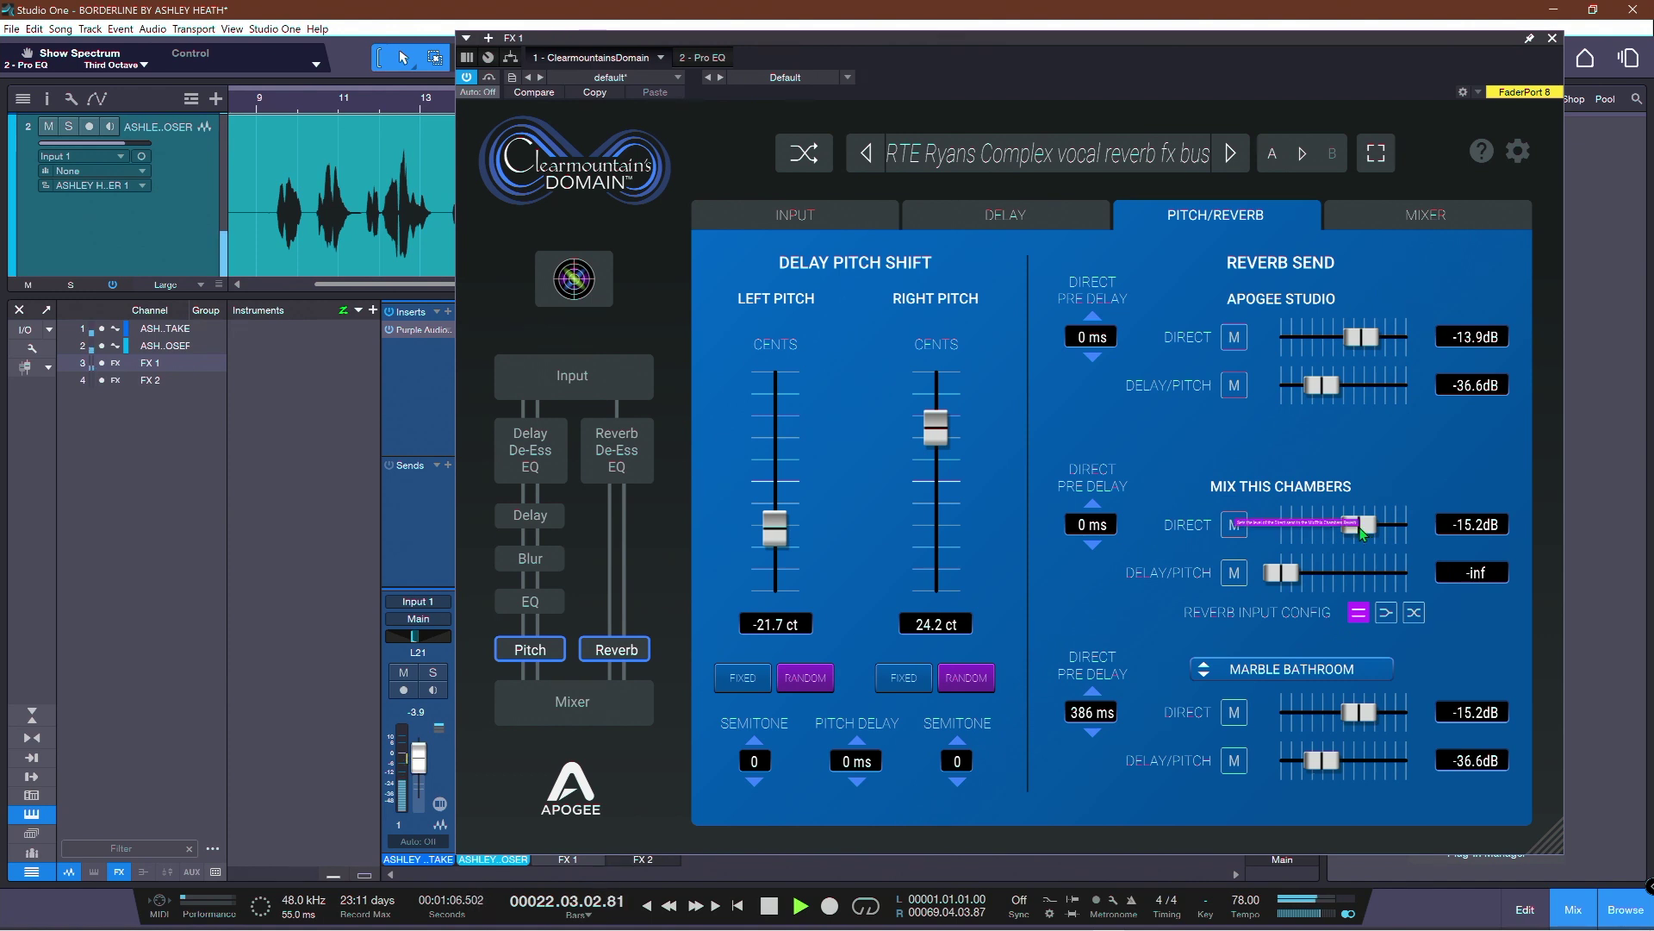
{"action": "left_click_drag", "start_coordinate": [1362, 534], "coordinate": [1354, 536]}
{"action": "key", "text": "space"}
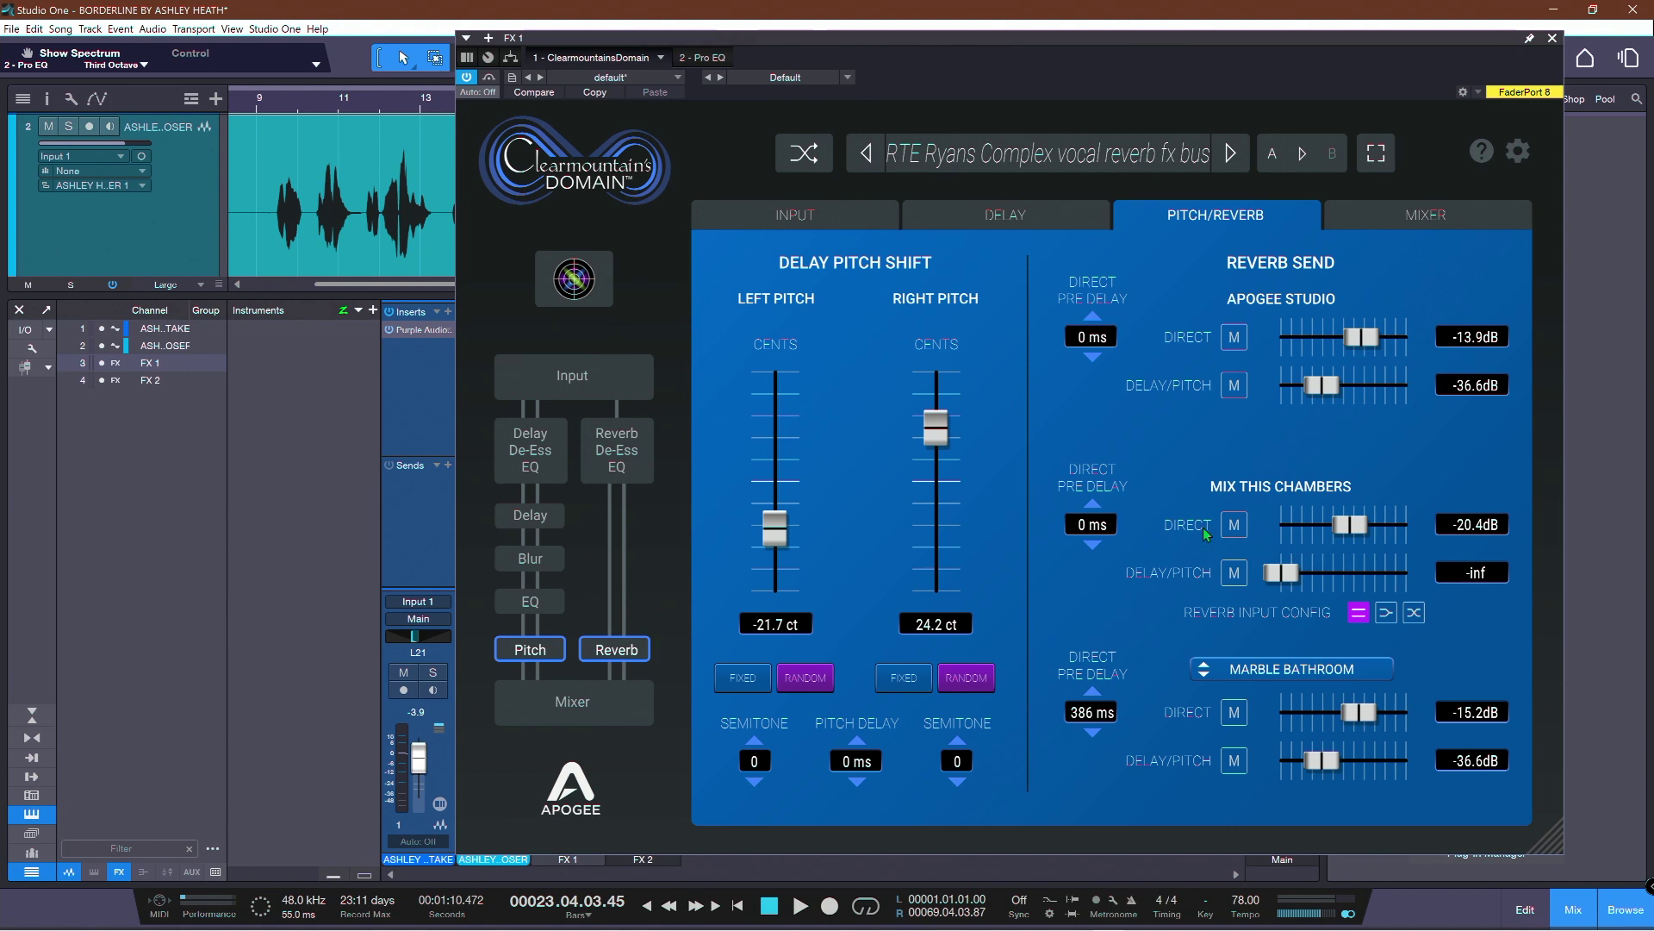
- Set the Mix This Chambers Direct send to -inf and Delay/Pitch send to about -24.6 dB, and lower Delay Blur to 5.99 during playback
{"action": "left_click_drag", "start_coordinate": [1342, 537], "coordinate": [1346, 584]}
{"action": "key", "text": "space"}
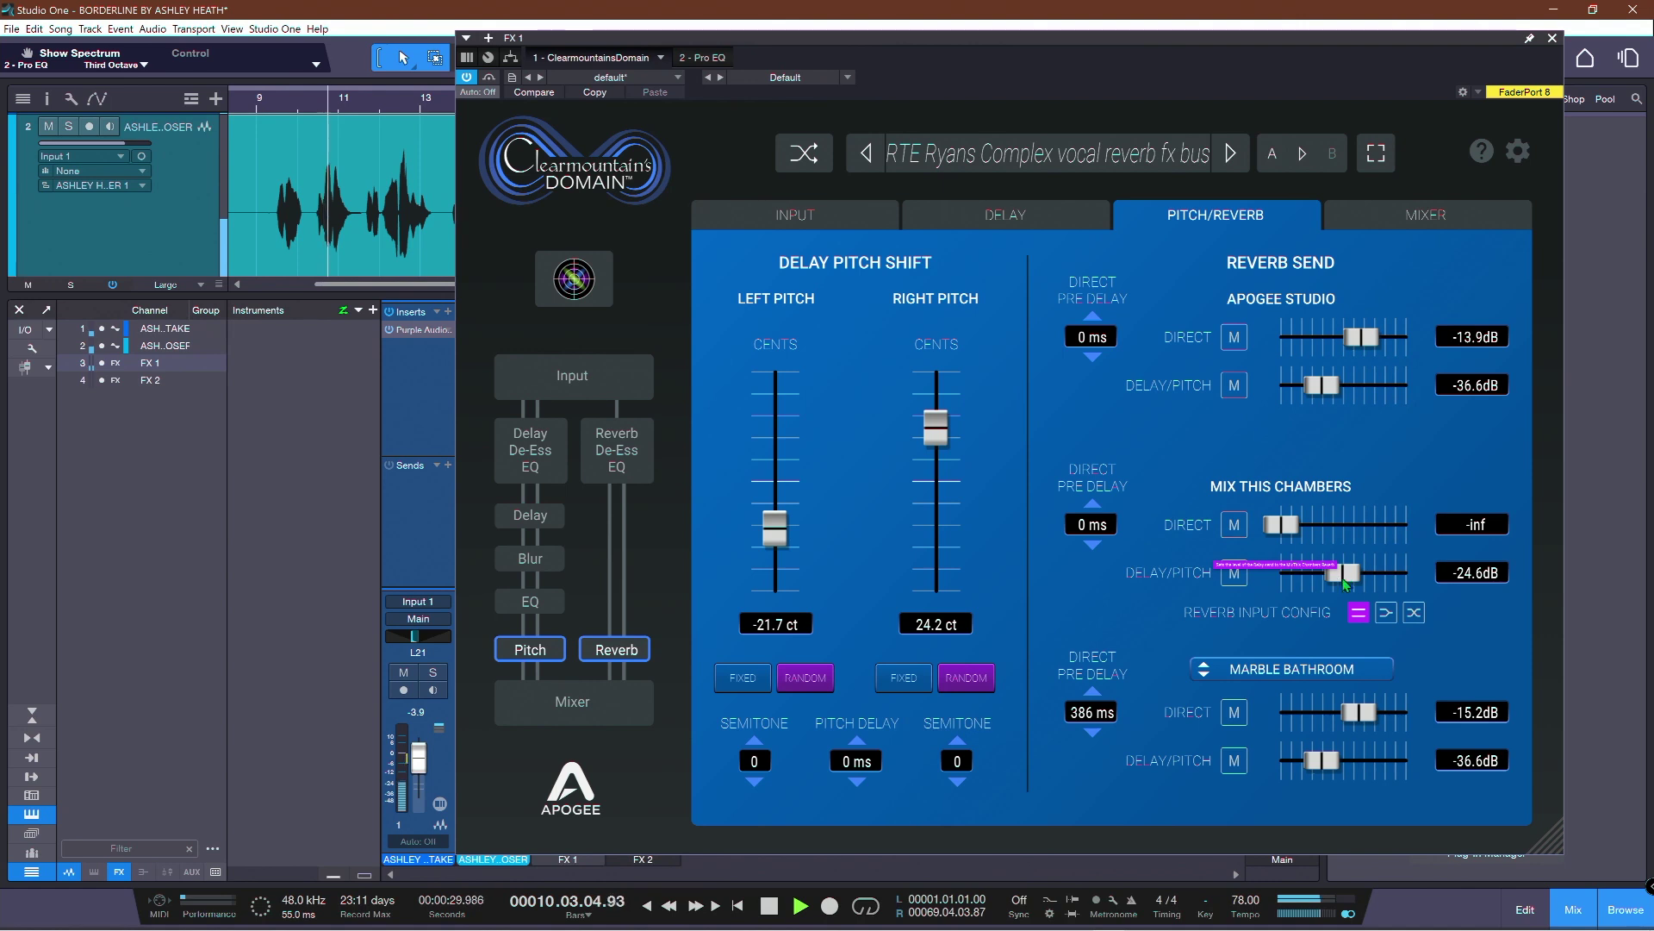
{"action": "left_click", "coordinate": [1006, 215]}
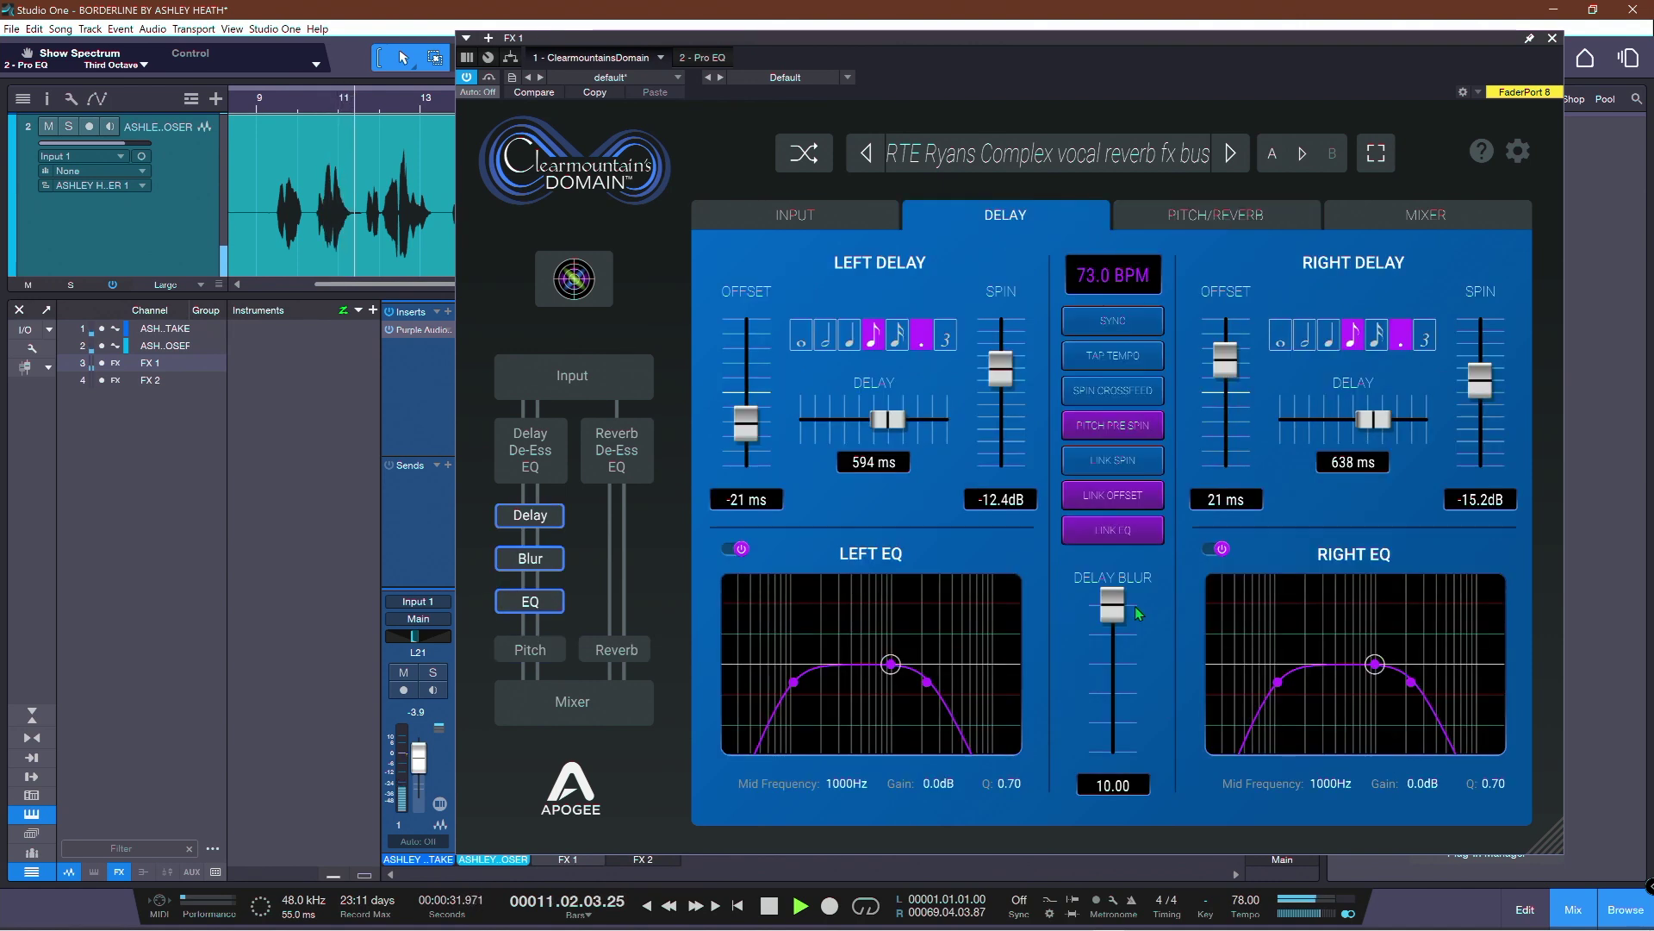
{"action": "left_click_drag", "start_coordinate": [1113, 606], "coordinate": [1114, 670]}
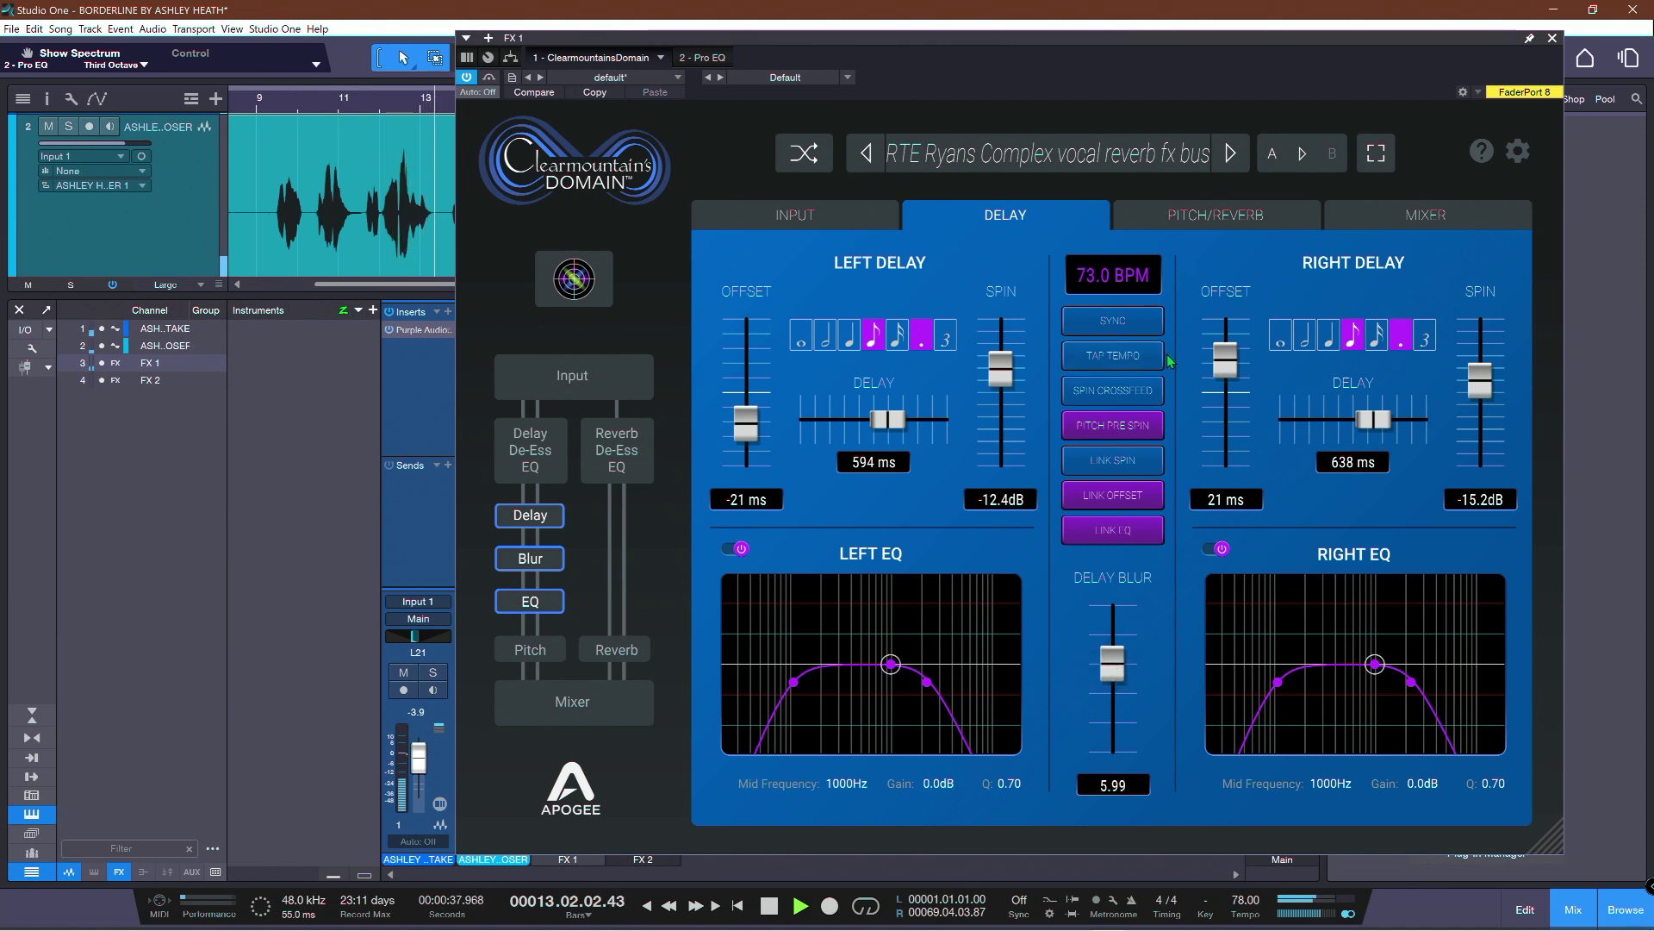
{"action": "key", "text": "space"}
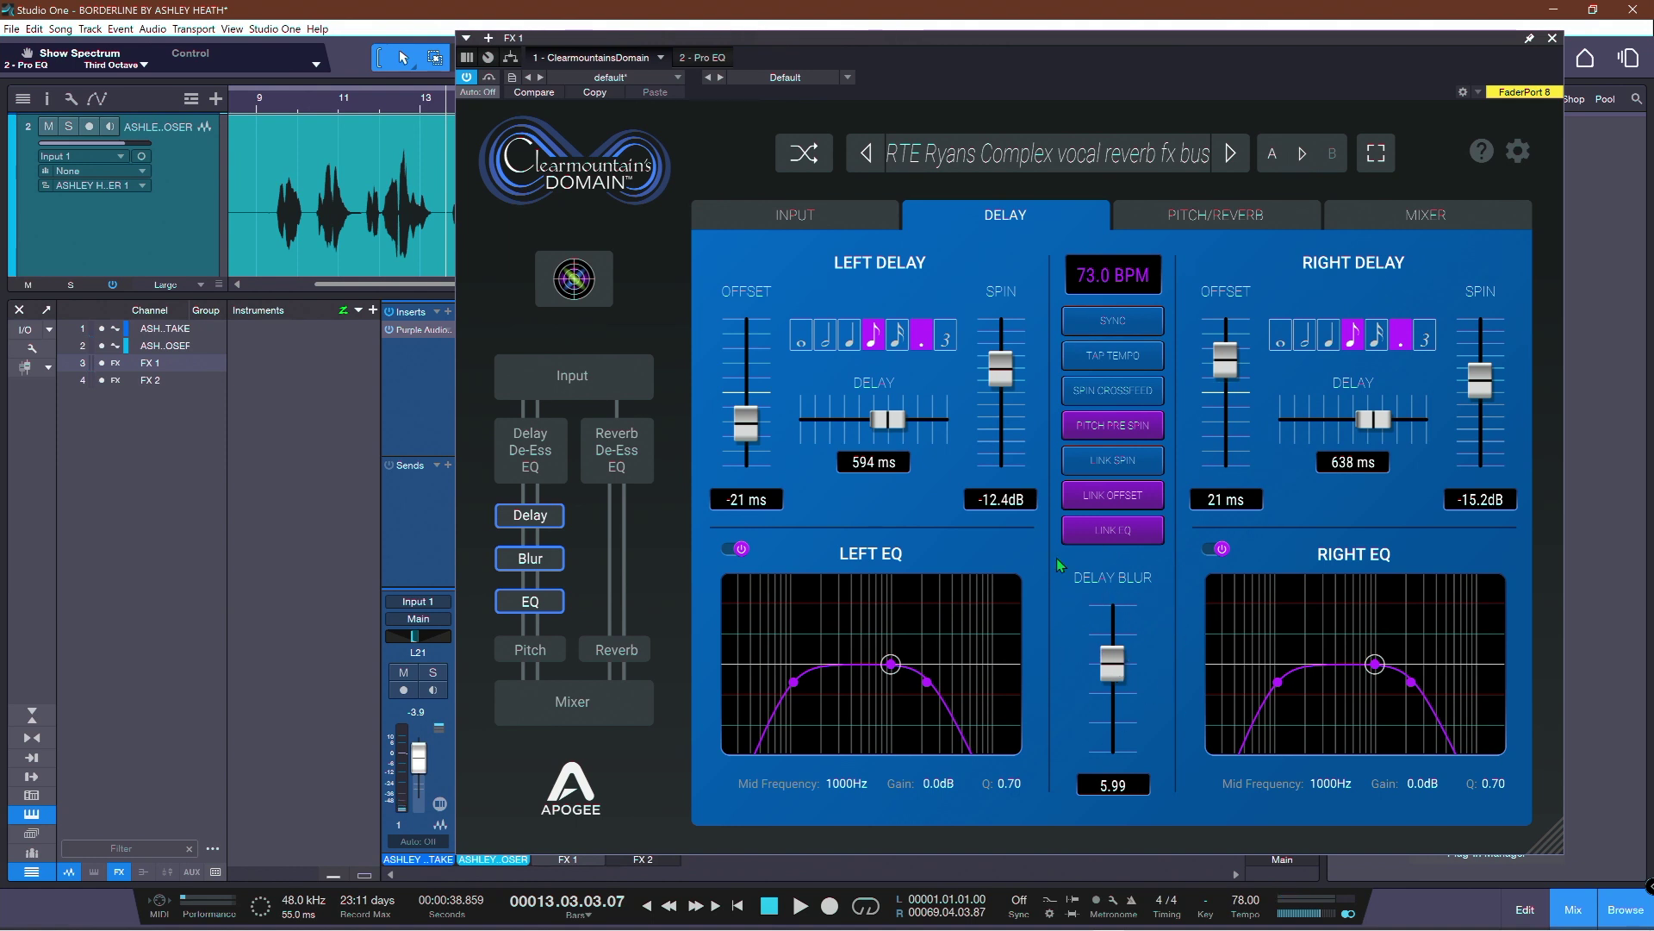
- Set the Mix This Chambers Direct send to about -35.0 dB and its Delay/Pitch send to about -34.3 dB
{"action": "left_click", "coordinate": [1192, 220]}
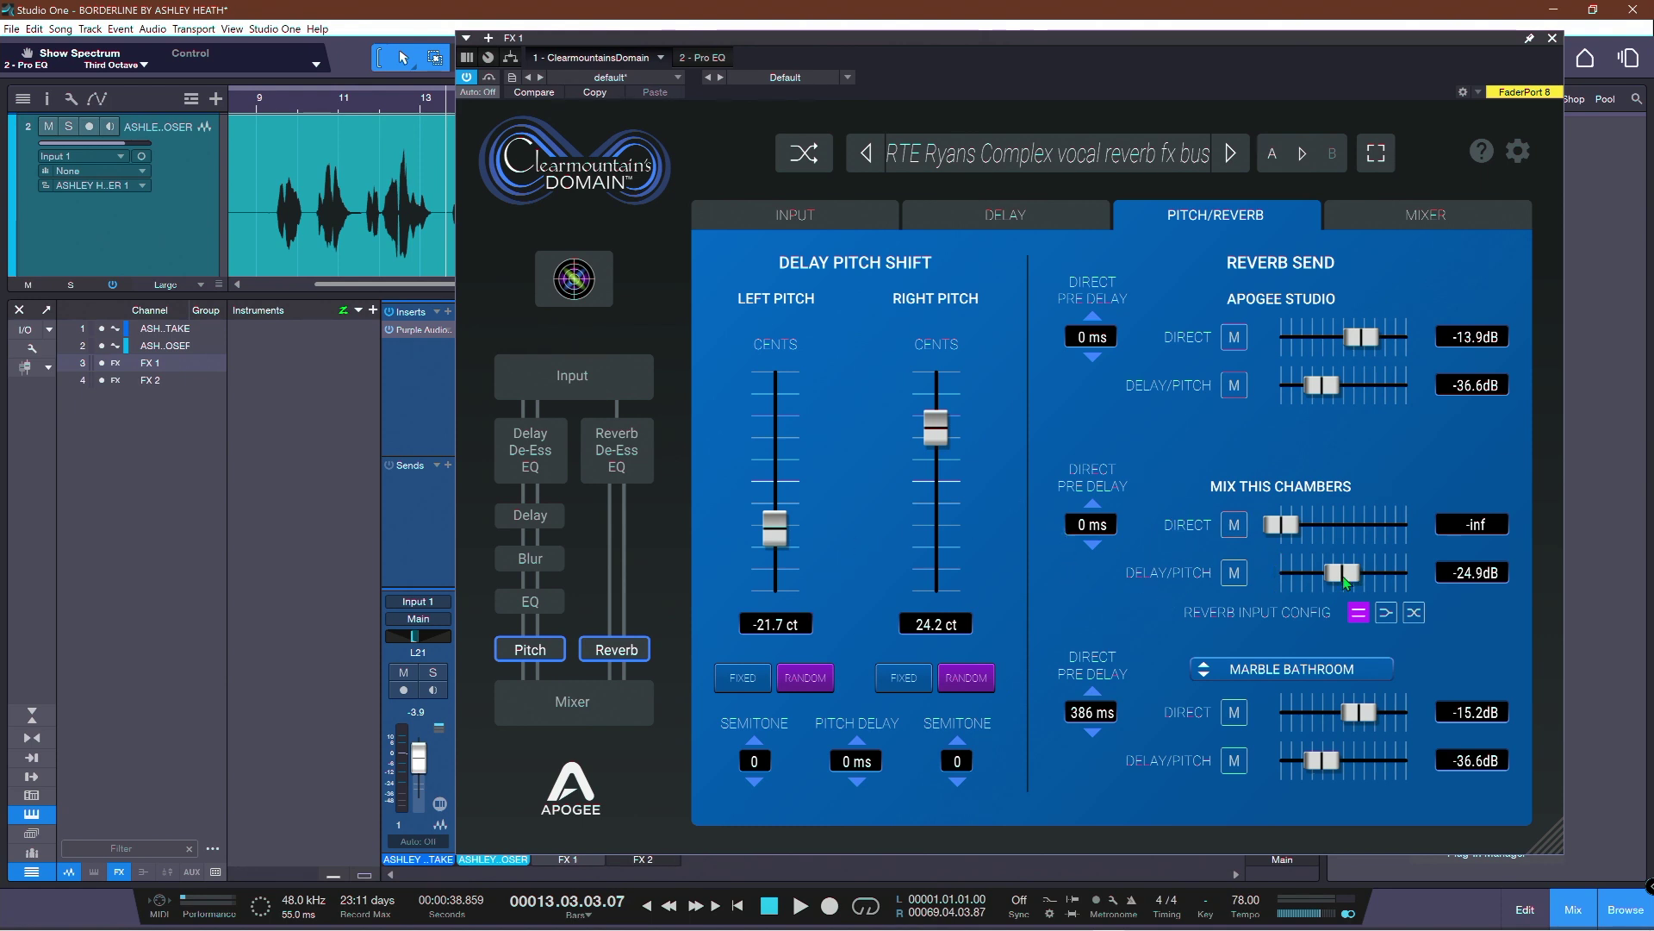
{"action": "left_click_drag", "start_coordinate": [1281, 525], "coordinate": [1327, 576]}
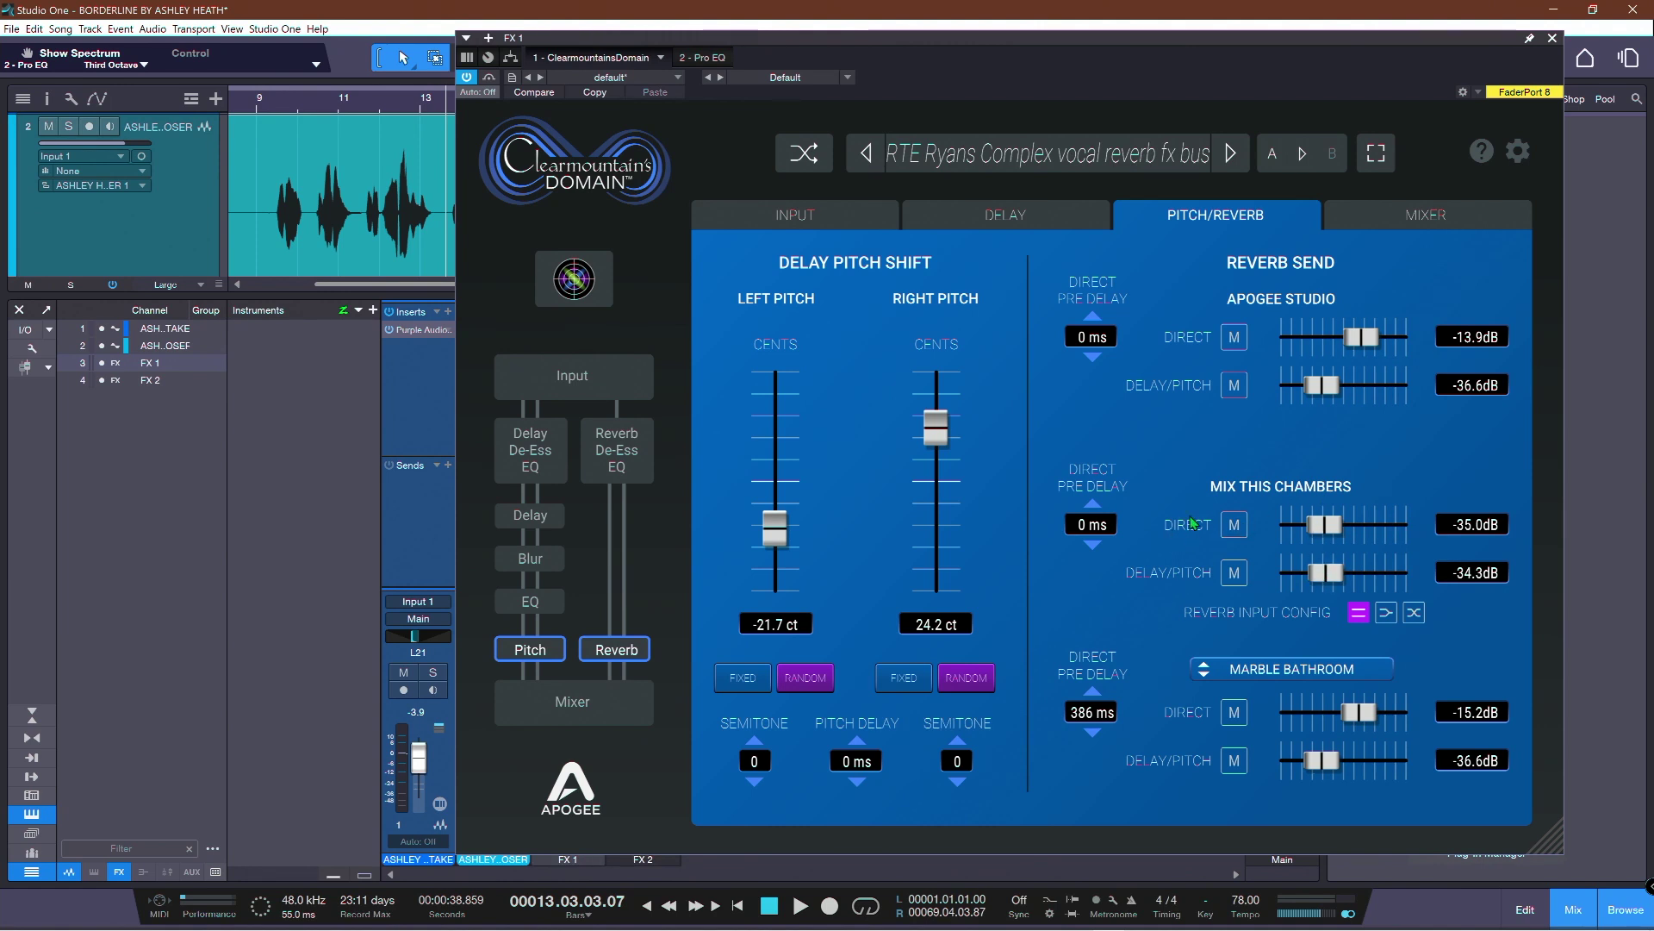
{"action": "left_click_drag", "start_coordinate": [1317, 576], "coordinate": [1311, 576]}
- Raise the mixer levels of Delay to -25.3 dB and Pitched Delay to -25.8 dB
{"action": "left_click", "coordinate": [1004, 214]}
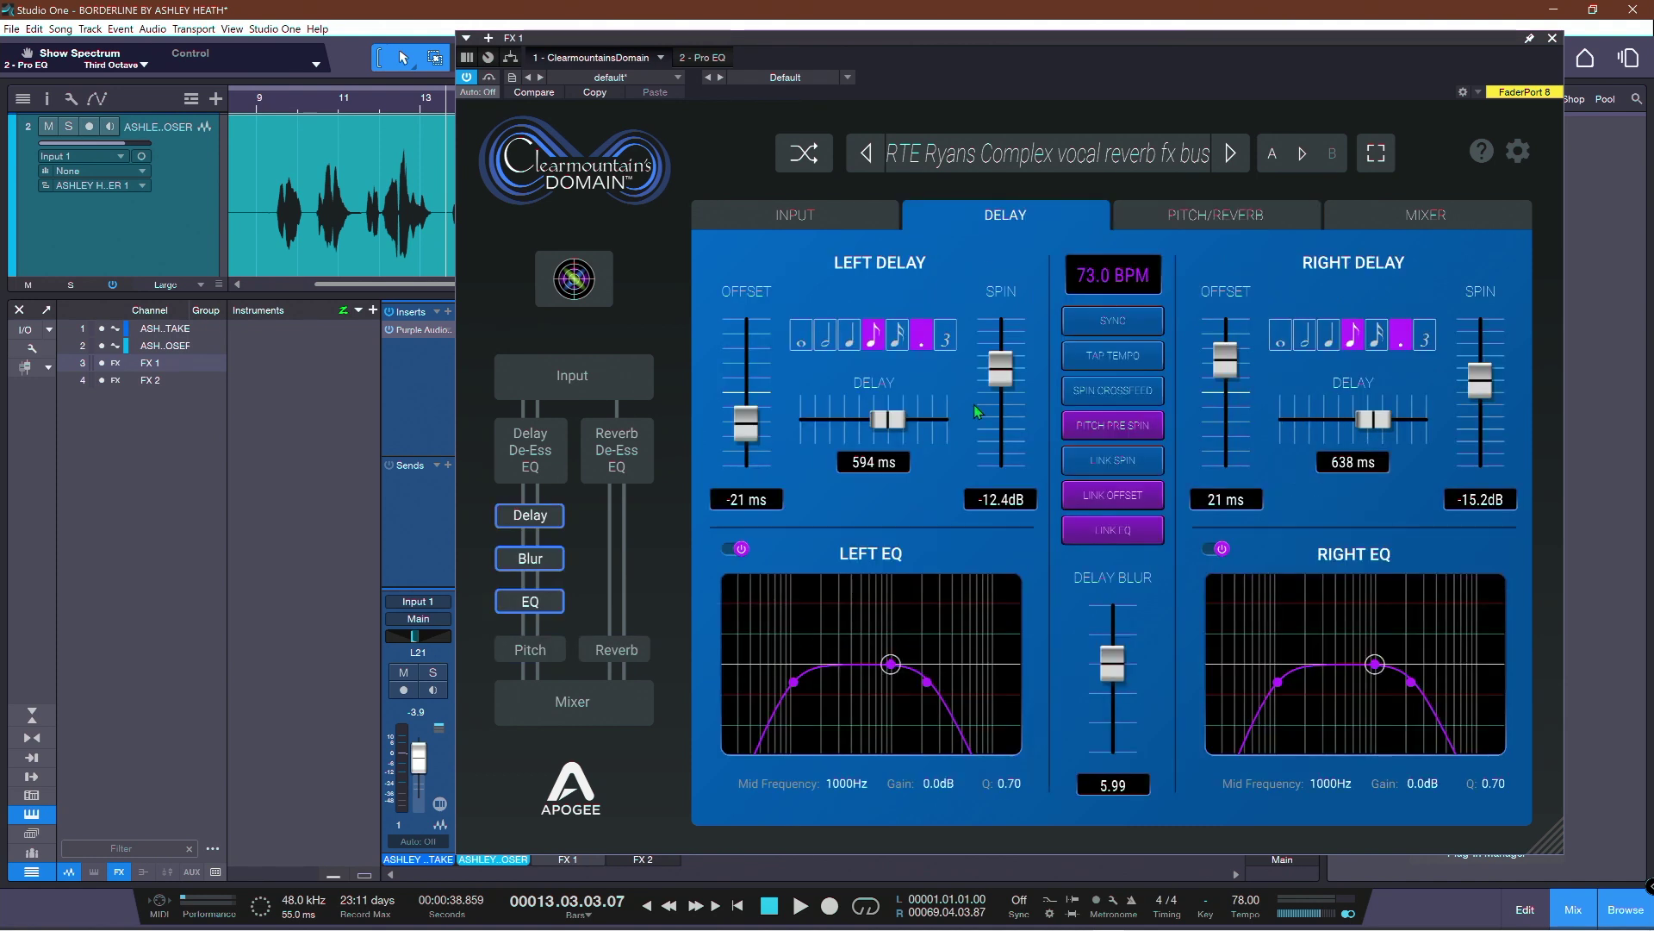
{"action": "left_click", "coordinate": [1426, 215]}
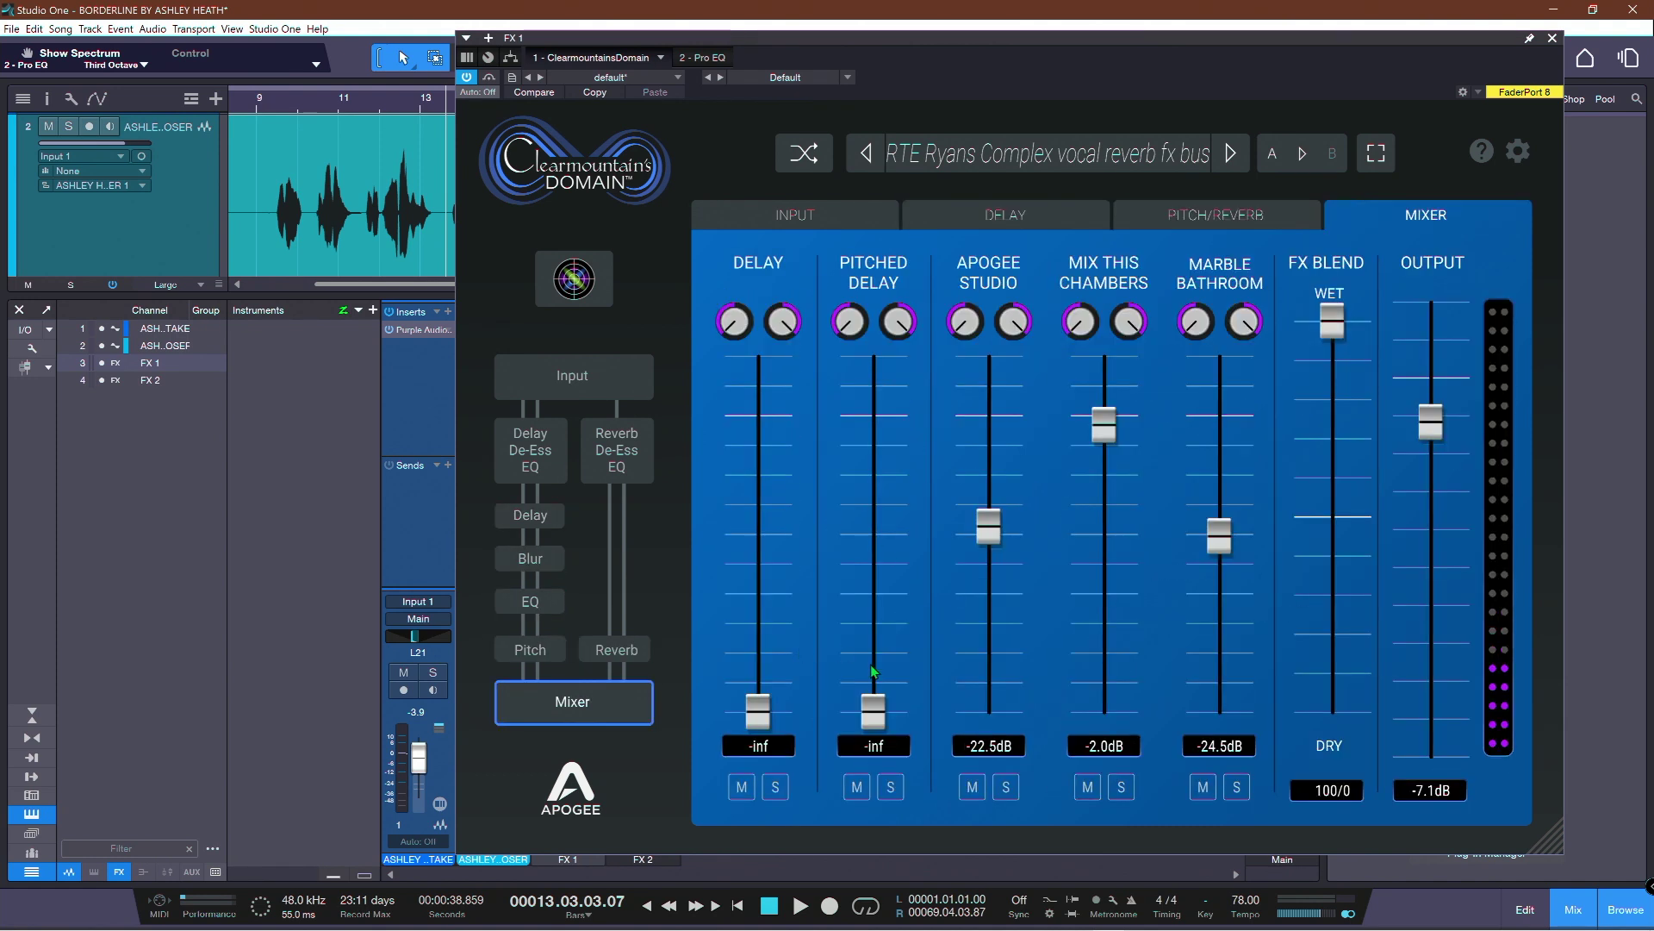
{"action": "left_click_drag", "start_coordinate": [873, 708], "coordinate": [873, 589]}
{"action": "left_click_drag", "start_coordinate": [758, 711], "coordinate": [759, 591]}
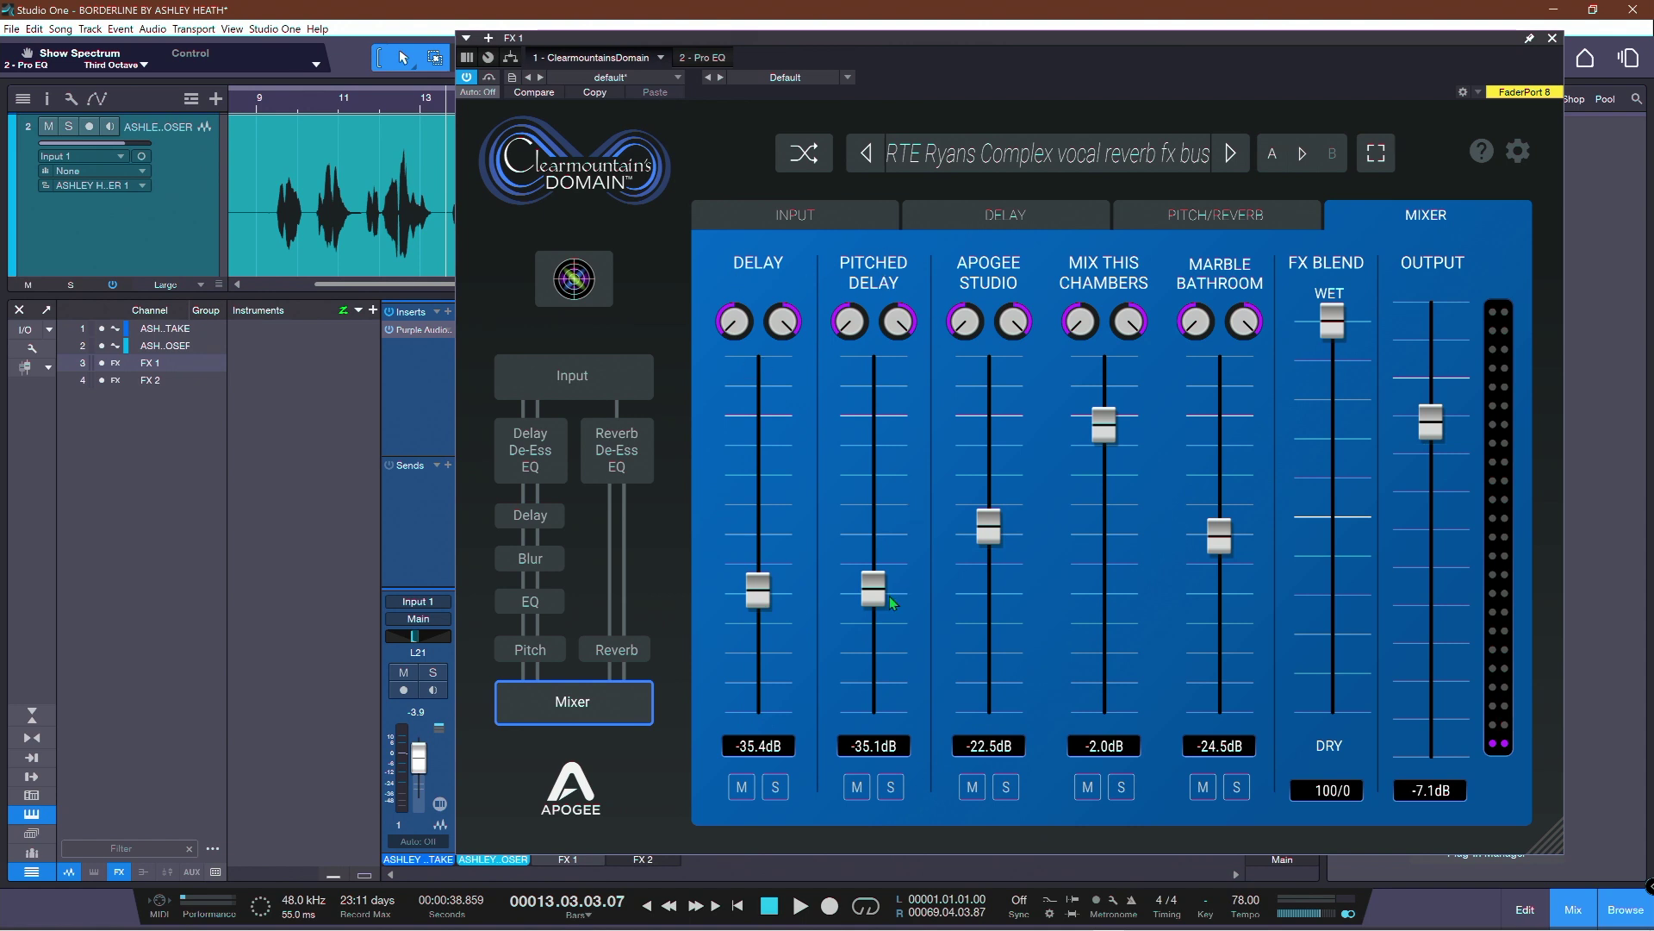
{"action": "left_click_drag", "start_coordinate": [857, 590], "coordinate": [868, 517]}
{"action": "left_click_drag", "start_coordinate": [759, 568], "coordinate": [758, 539]}
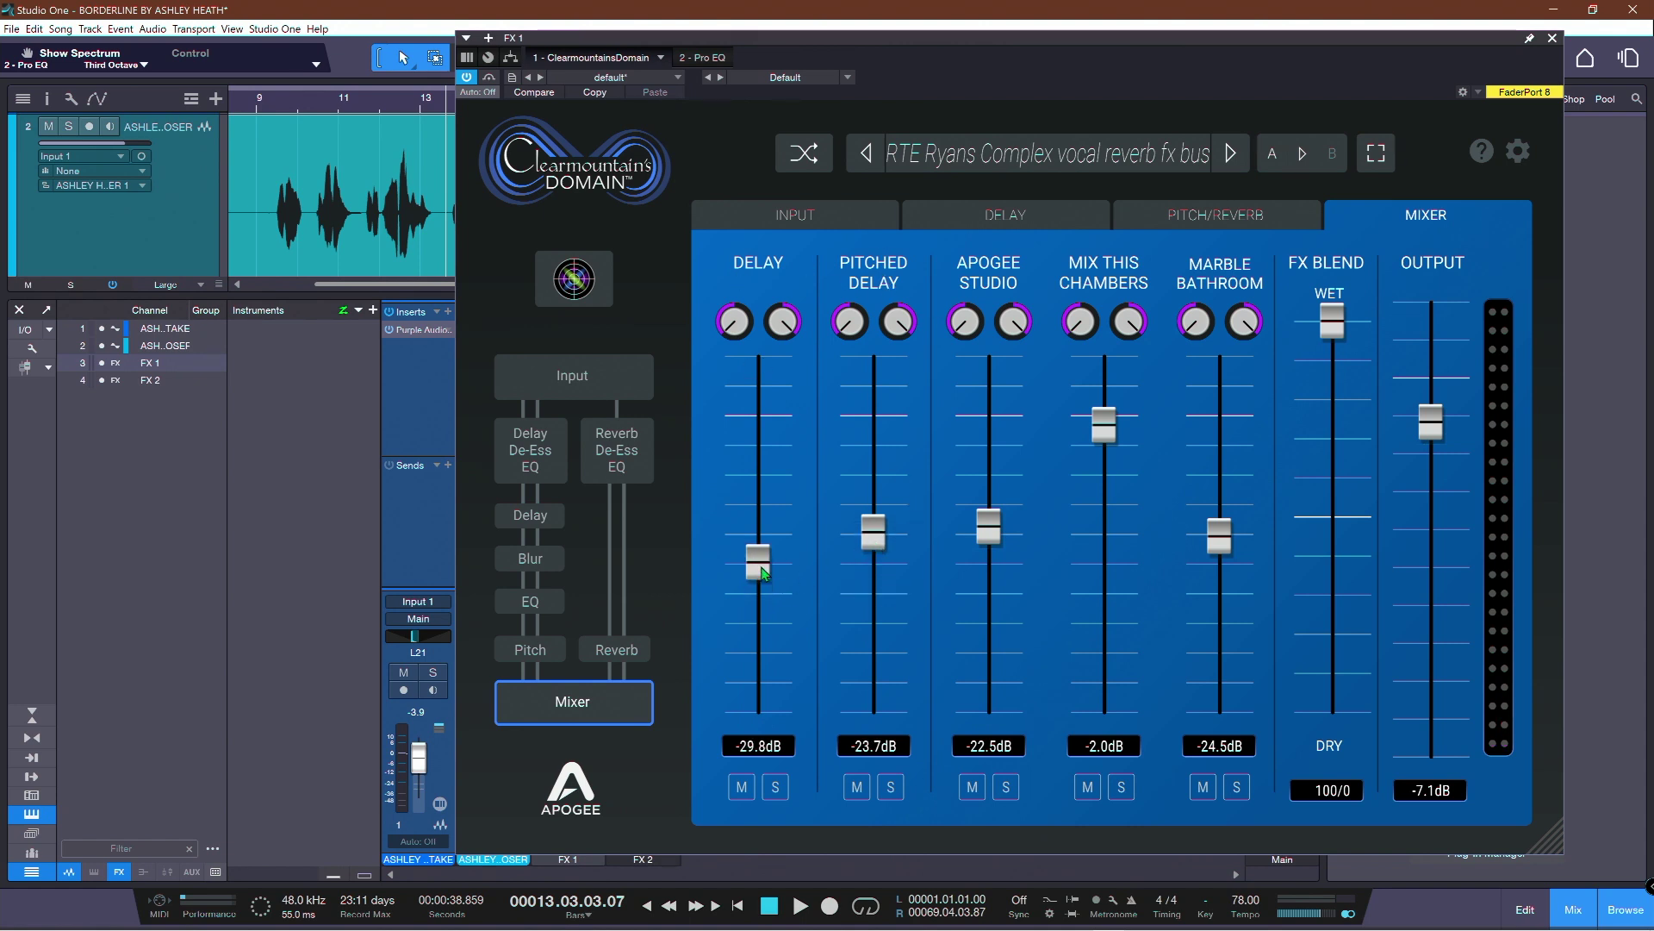
{"action": "left_click_drag", "start_coordinate": [873, 517], "coordinate": [873, 543]}
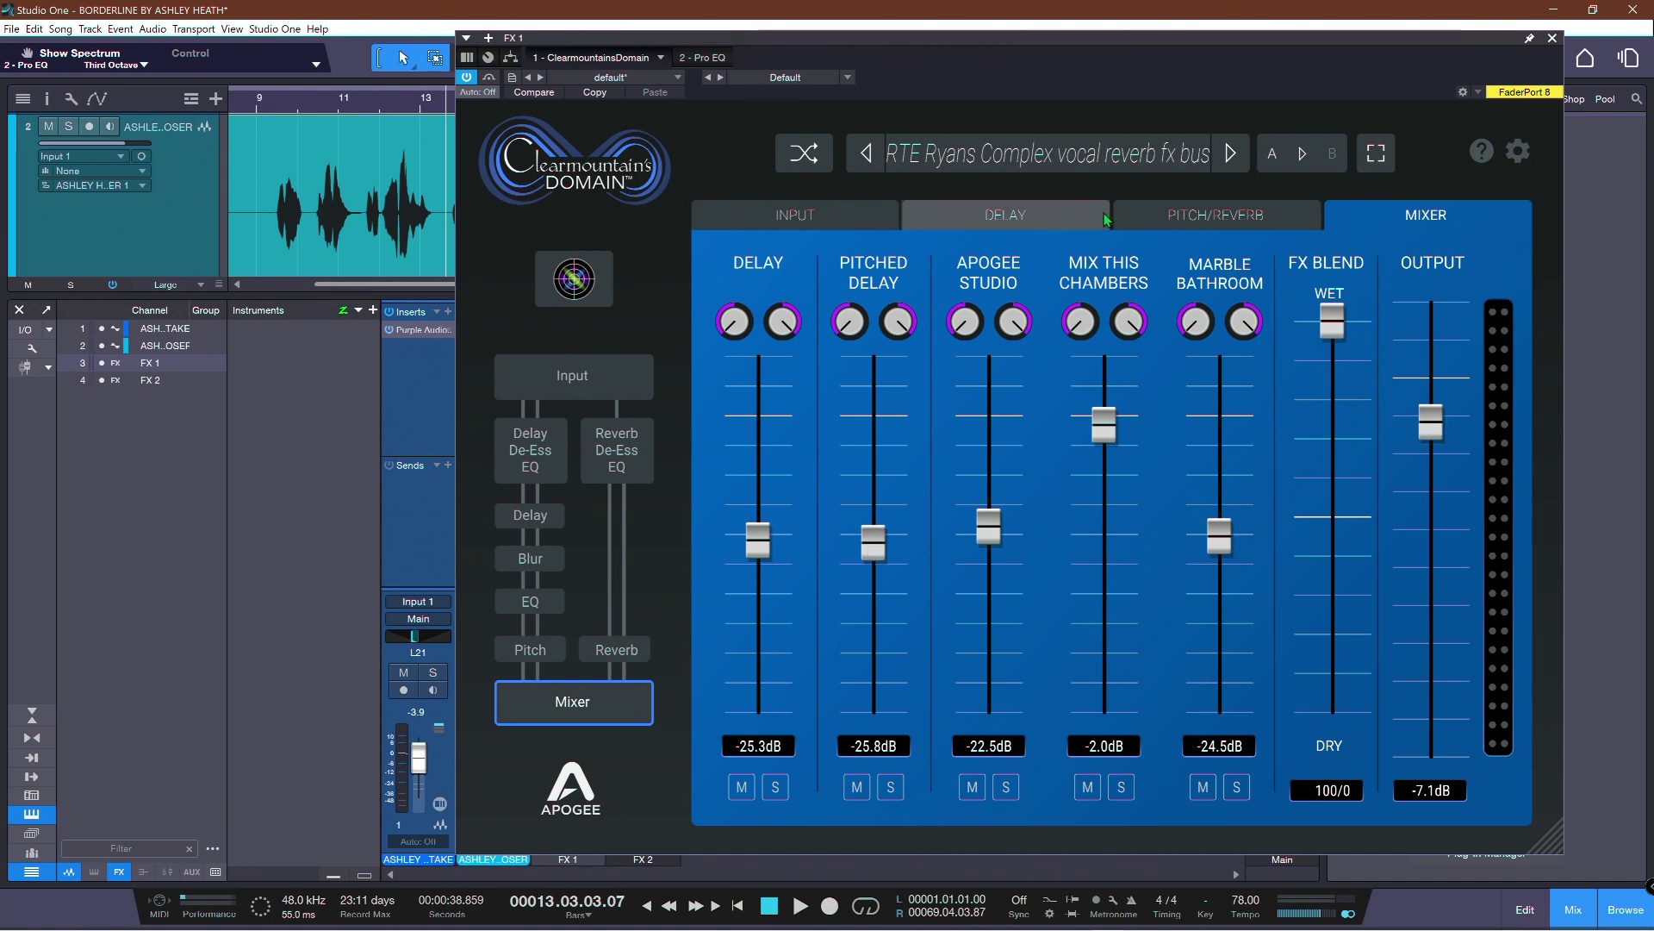
- Nudge the left and right delay pitch shifts slightly upward, and return to the plug-in's mixer page
{"action": "left_click", "coordinate": [1207, 214]}
{"action": "mouse_move", "coordinate": [766, 534]}
{"action": "left_mouse_down"}
{"action": "mouse_move", "coordinate": [766, 508]}
{"action": "mouse_move", "coordinate": [766, 526]}
{"action": "left_mouse_up"}
{"action": "left_click_drag", "start_coordinate": [936, 427], "coordinate": [936, 421]}
{"action": "left_click", "coordinate": [1426, 214]}
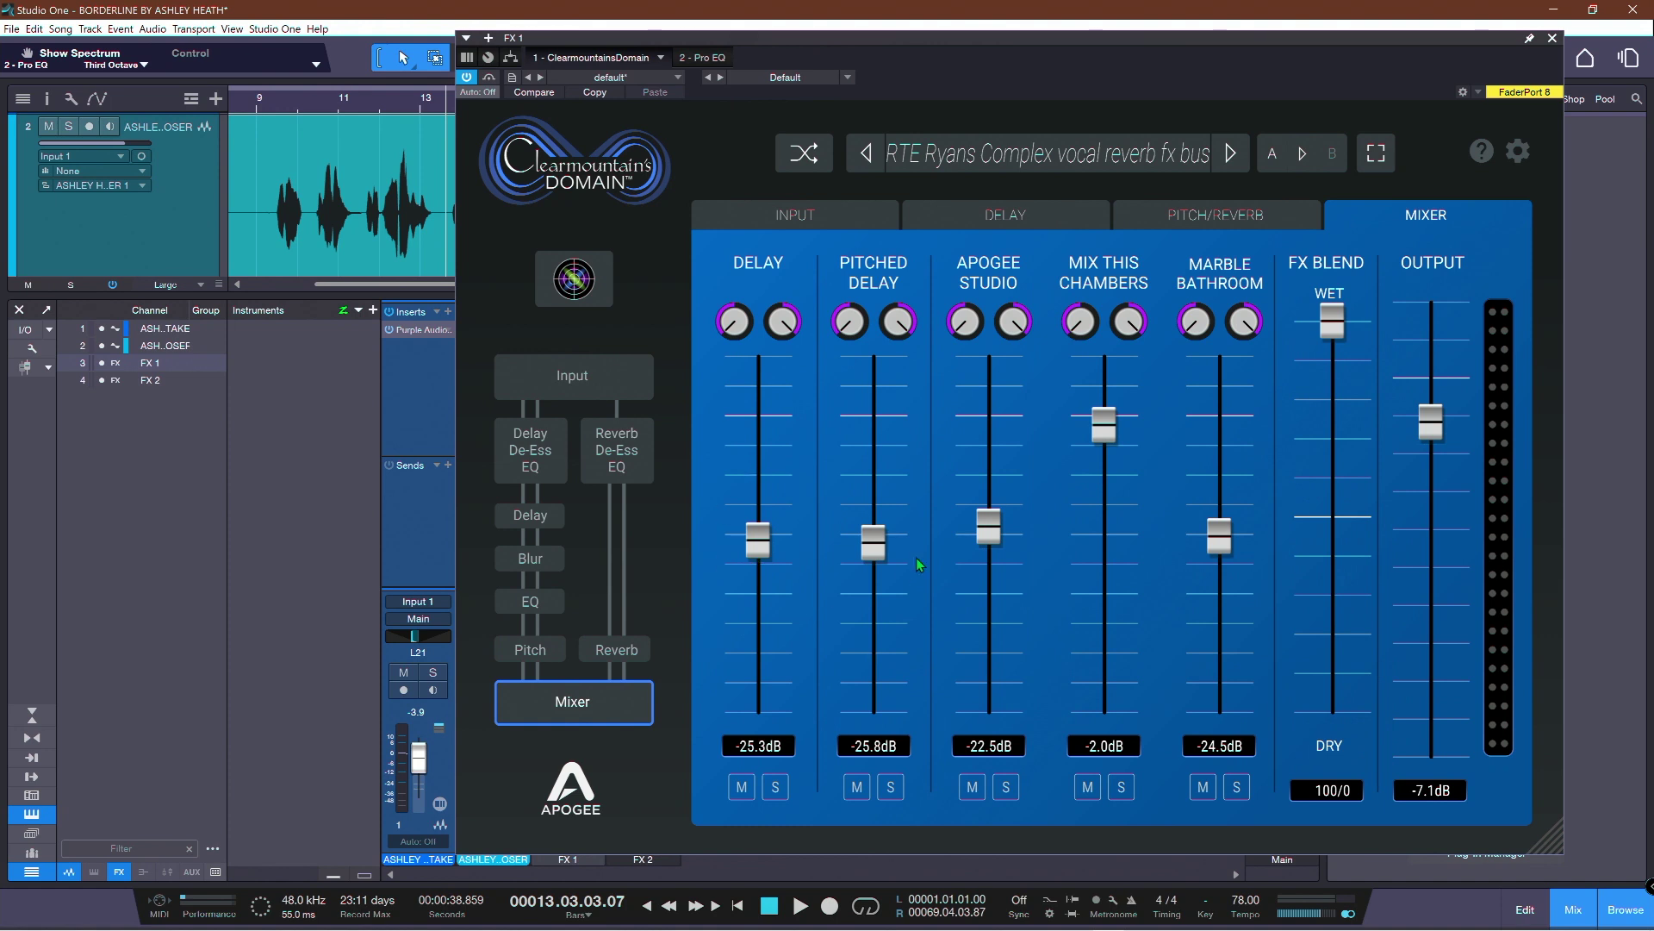
- Lower the mixer levels of Delay and Pitched Delay to -inf, and return to the mixer page after viewing the delay settings
{"action": "left_click_drag", "start_coordinate": [758, 556], "coordinate": [759, 605]}
{"action": "left_click_drag", "start_coordinate": [873, 541], "coordinate": [875, 712]}
{"action": "left_click_drag", "start_coordinate": [758, 592], "coordinate": [758, 712]}
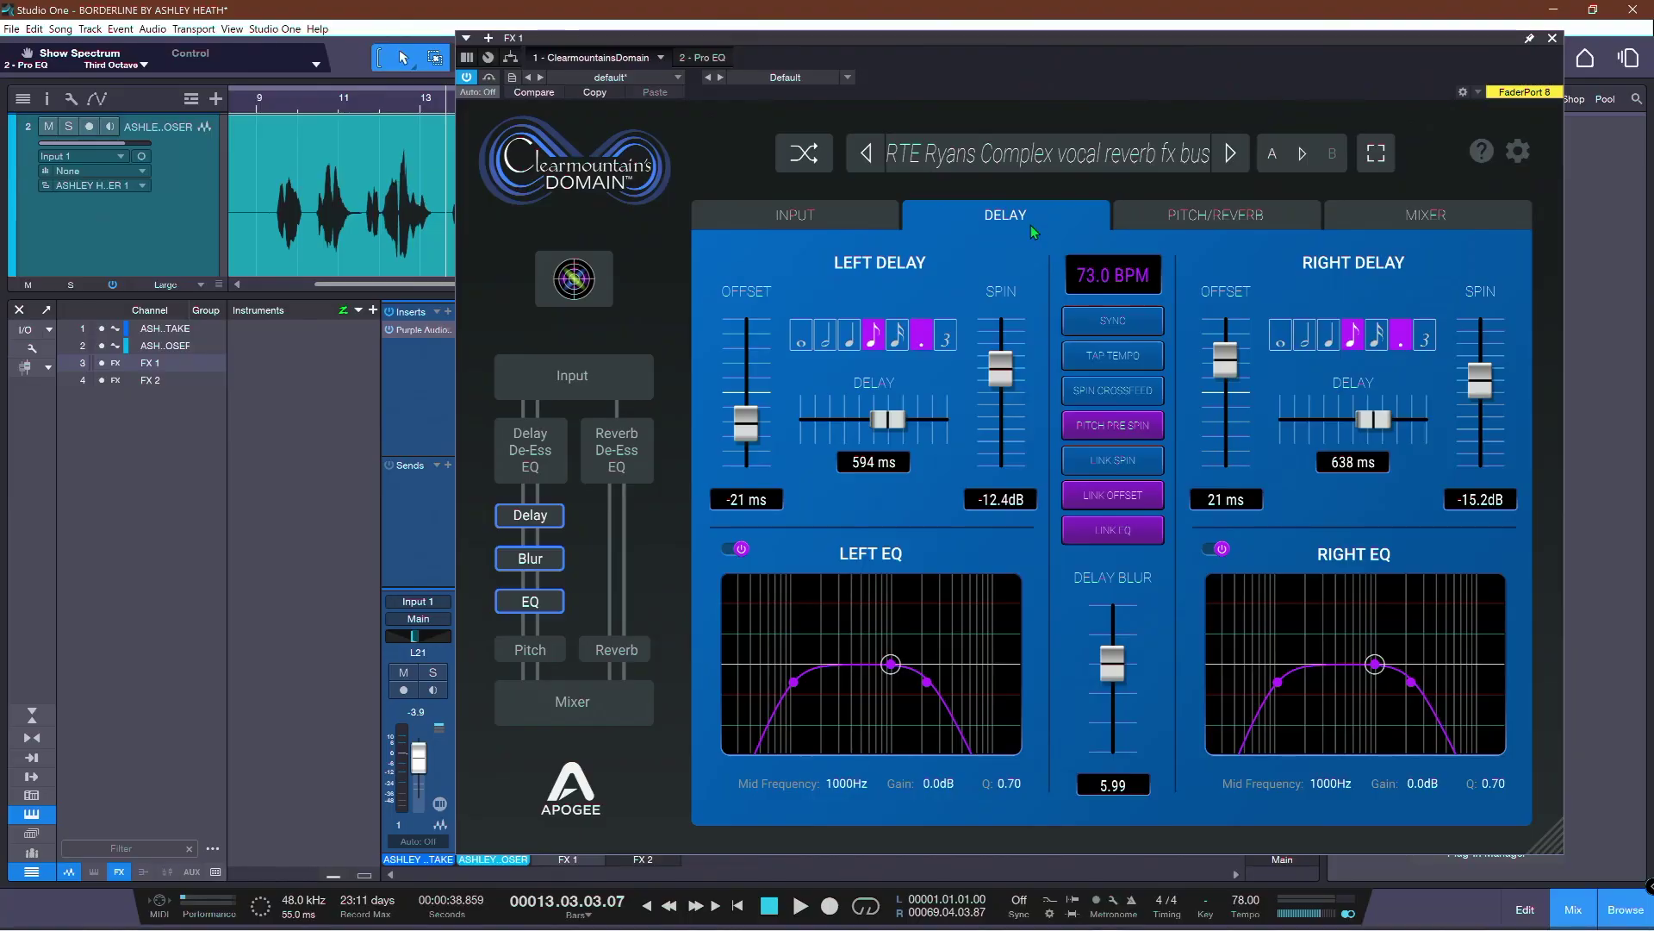
{"action": "left_click", "coordinate": [1348, 220]}
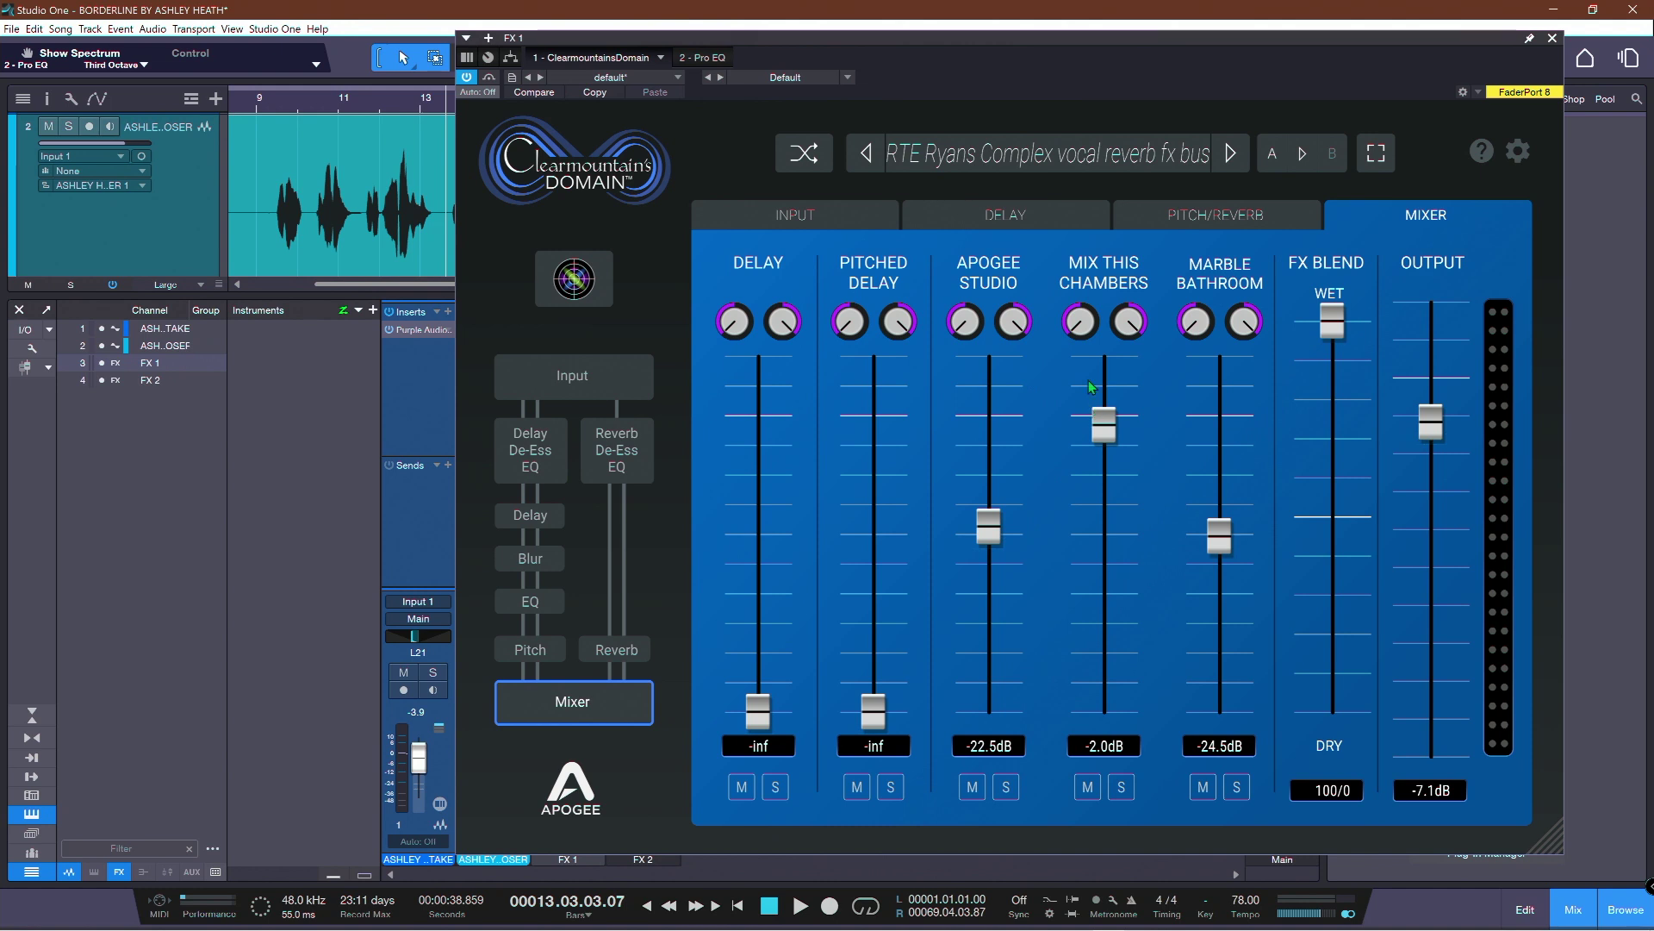
- Raise the Delay mixer level to about -0.1 dB and lower Apogee Studio, Mix This Chambers and Marble Bathroom to -inf
{"action": "left_click_drag", "start_coordinate": [758, 711], "coordinate": [758, 418]}
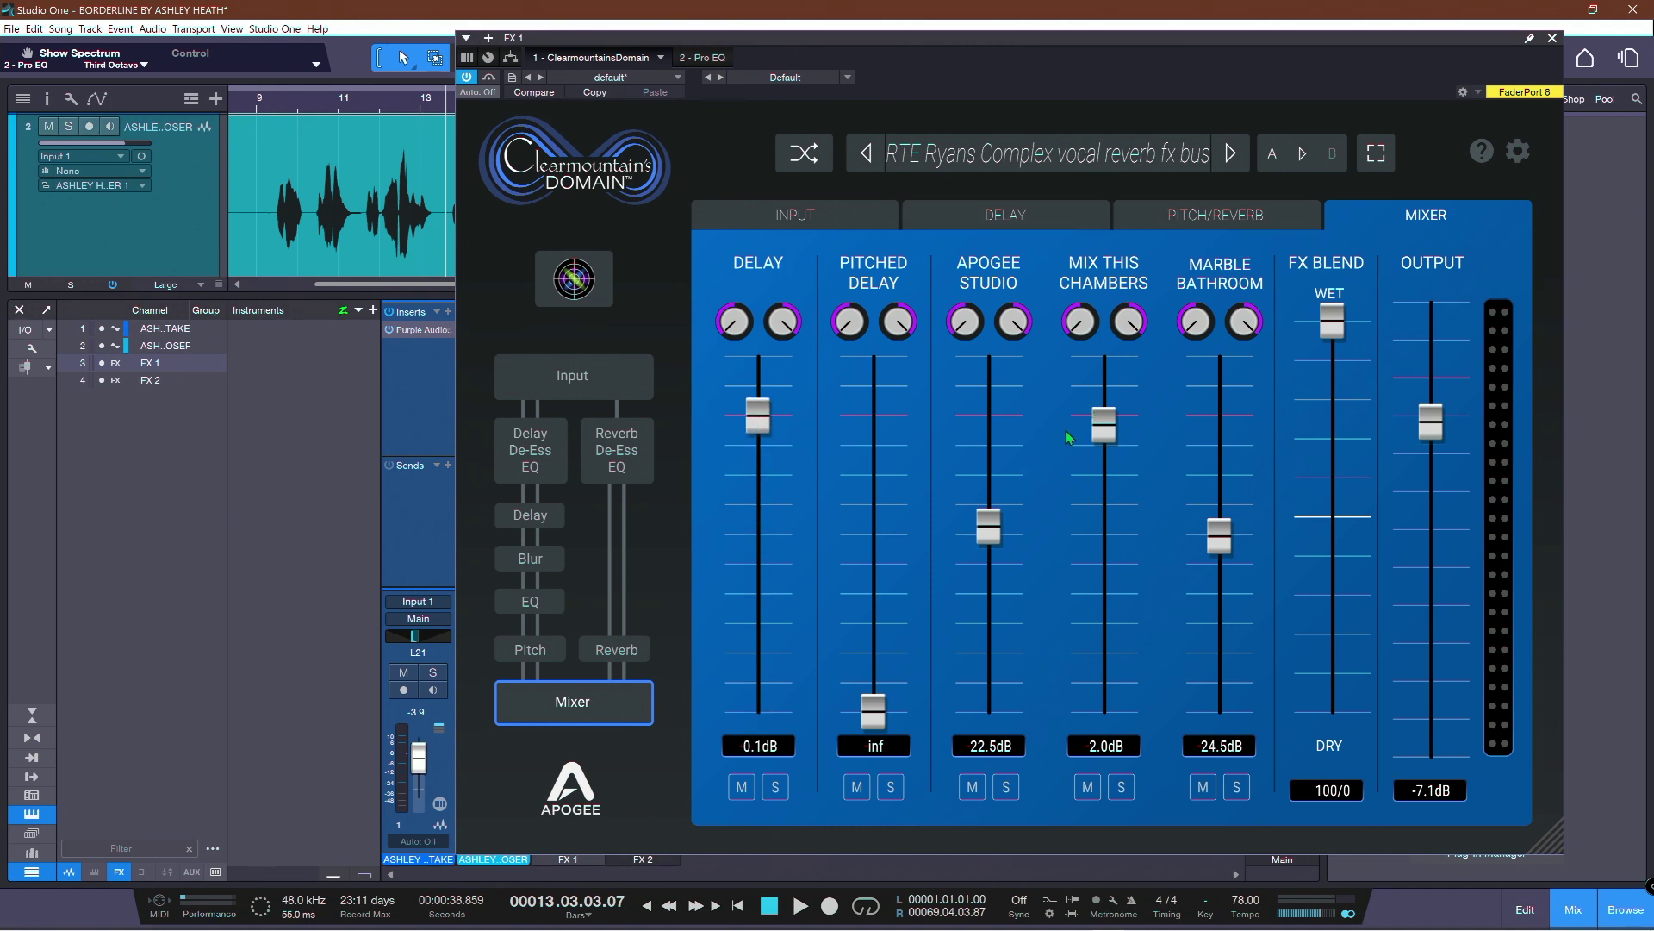
{"action": "left_click_drag", "start_coordinate": [1104, 424], "coordinate": [1104, 711]}
{"action": "left_click_drag", "start_coordinate": [988, 527], "coordinate": [989, 711]}
{"action": "left_click_drag", "start_coordinate": [1219, 536], "coordinate": [1219, 711]}
- Play the vocal from bar 9 and set the Delay mixer level to about -2.3 dB
{"action": "left_click", "coordinate": [370, 185]}
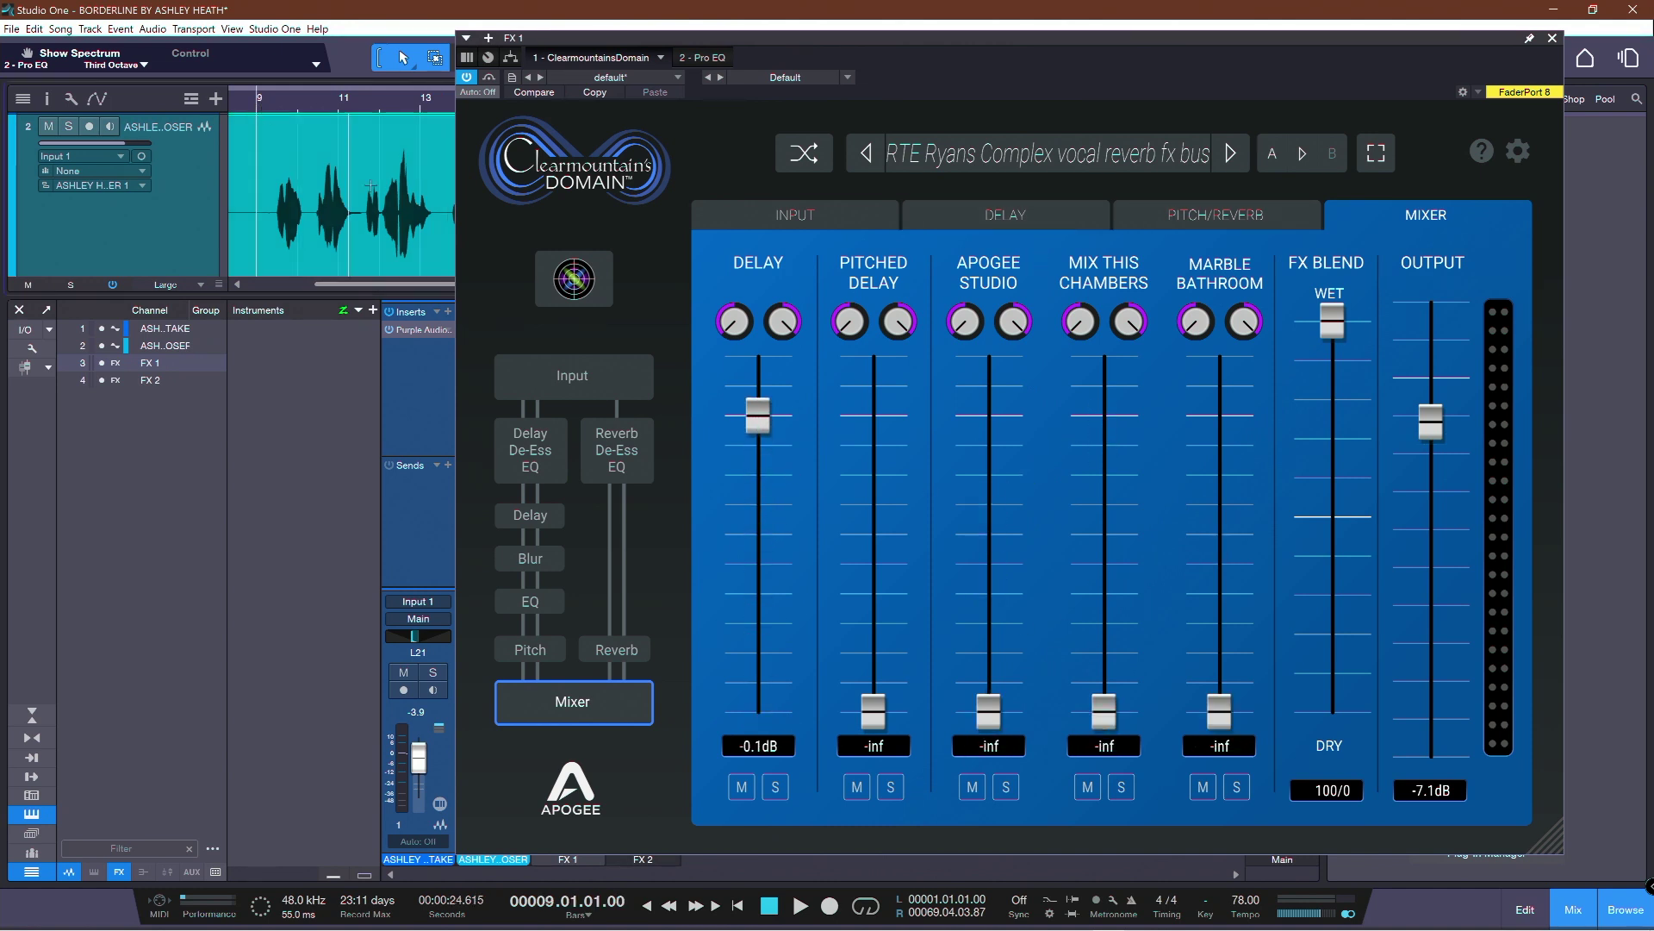
{"action": "key", "text": "space"}
{"action": "left_click_drag", "start_coordinate": [771, 435], "coordinate": [759, 438]}
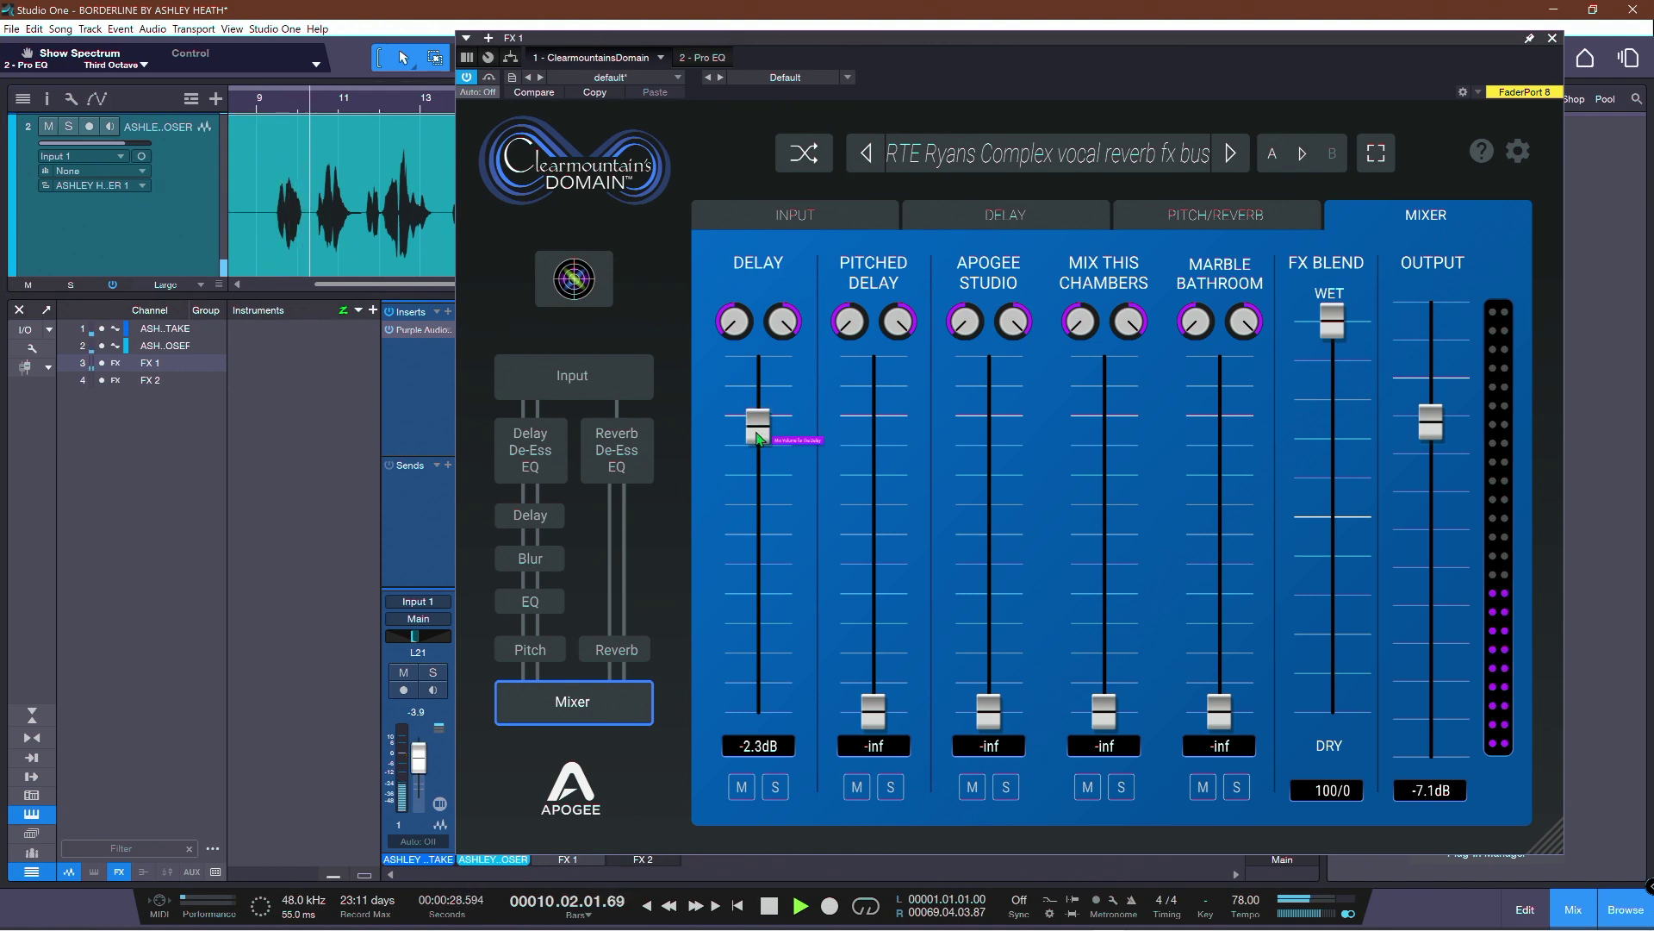
- Set the linked delay offsets to 2 ms left and -2 ms right, and lower both delay Spin levels to -inf
{"action": "left_click", "coordinate": [978, 224]}
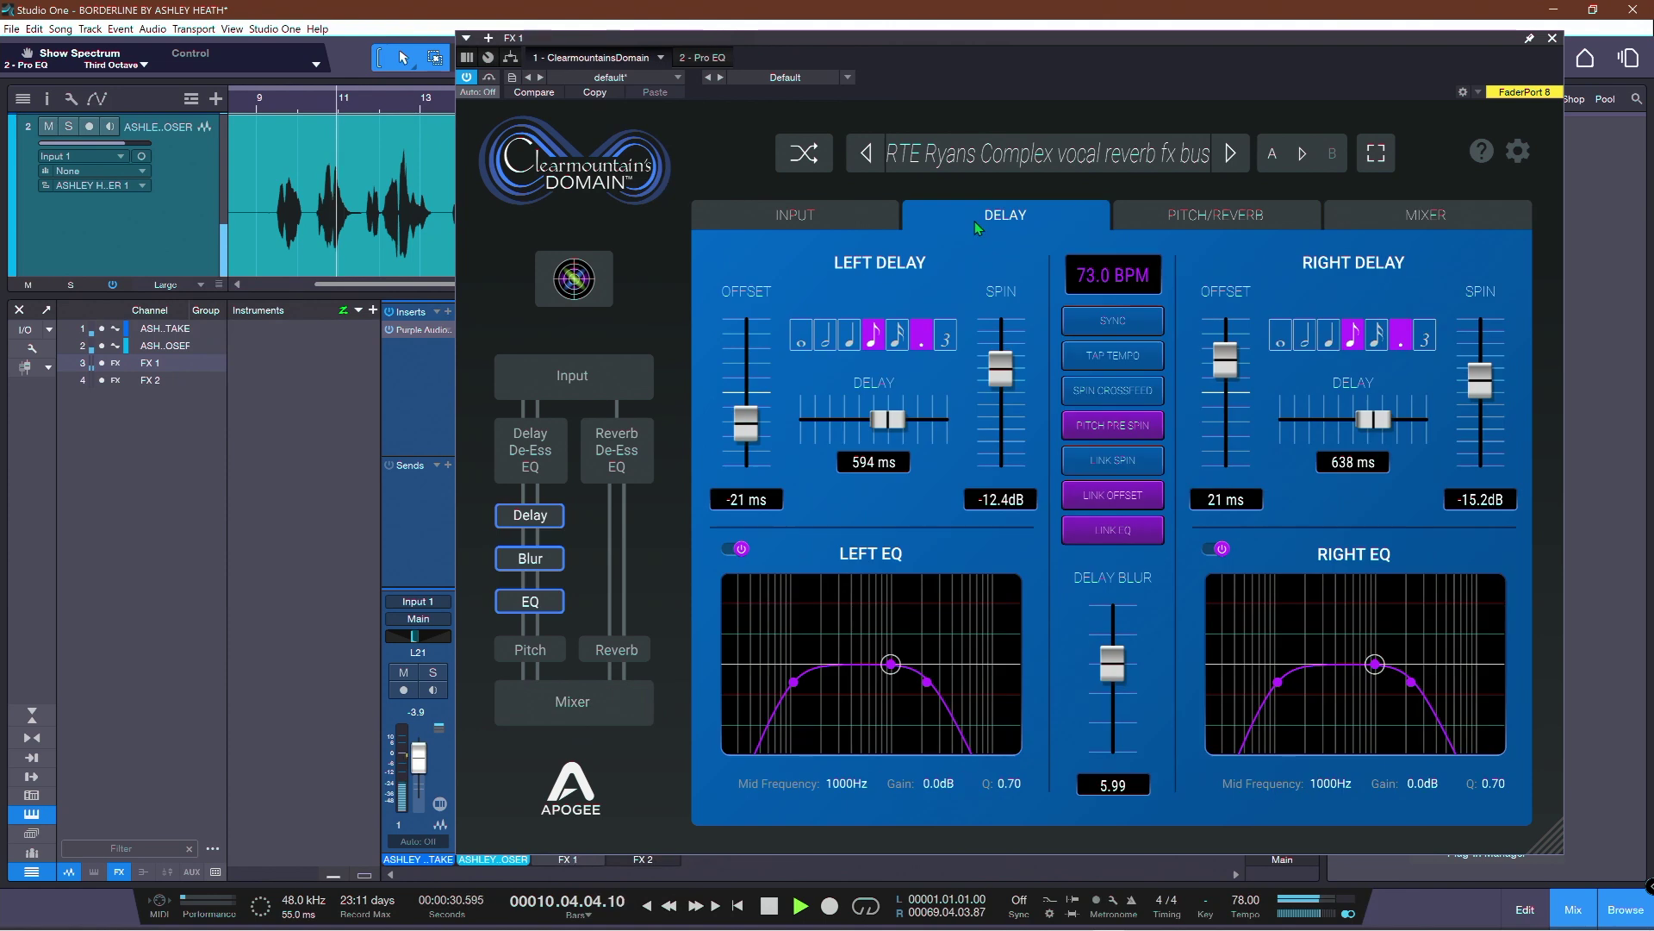
{"action": "mouse_move", "coordinate": [758, 426]}
{"action": "left_mouse_down"}
{"action": "mouse_move", "coordinate": [748, 384]}
{"action": "mouse_move", "coordinate": [750, 400]}
{"action": "left_mouse_up"}
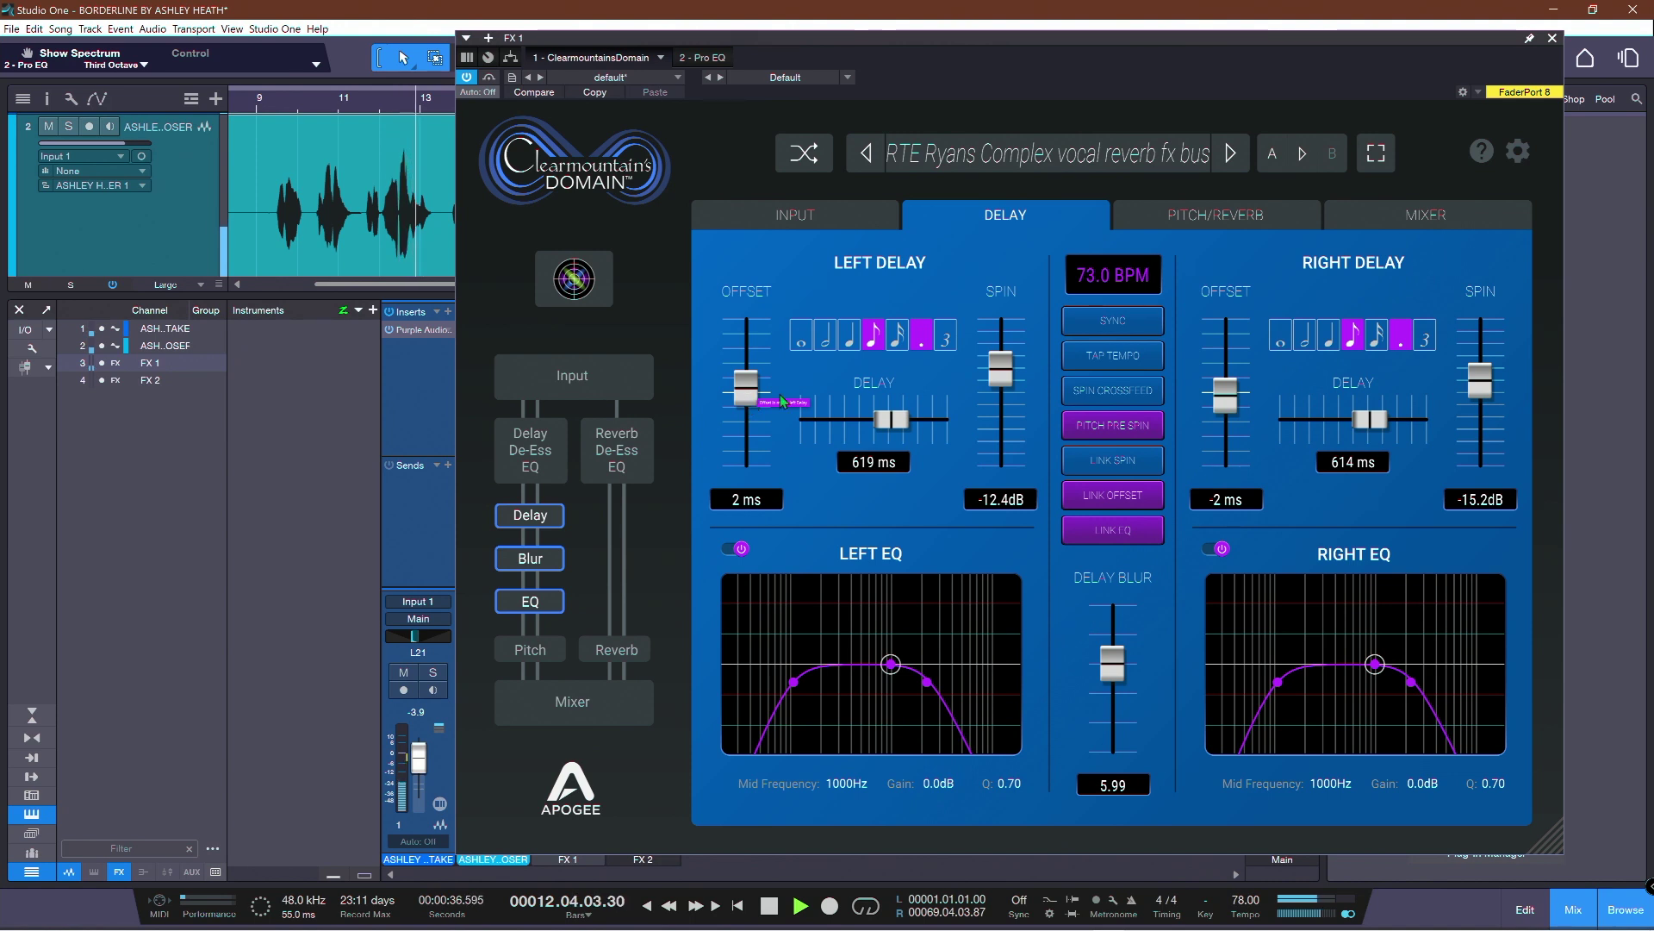
{"action": "left_click_drag", "start_coordinate": [1001, 369], "coordinate": [1000, 435]}
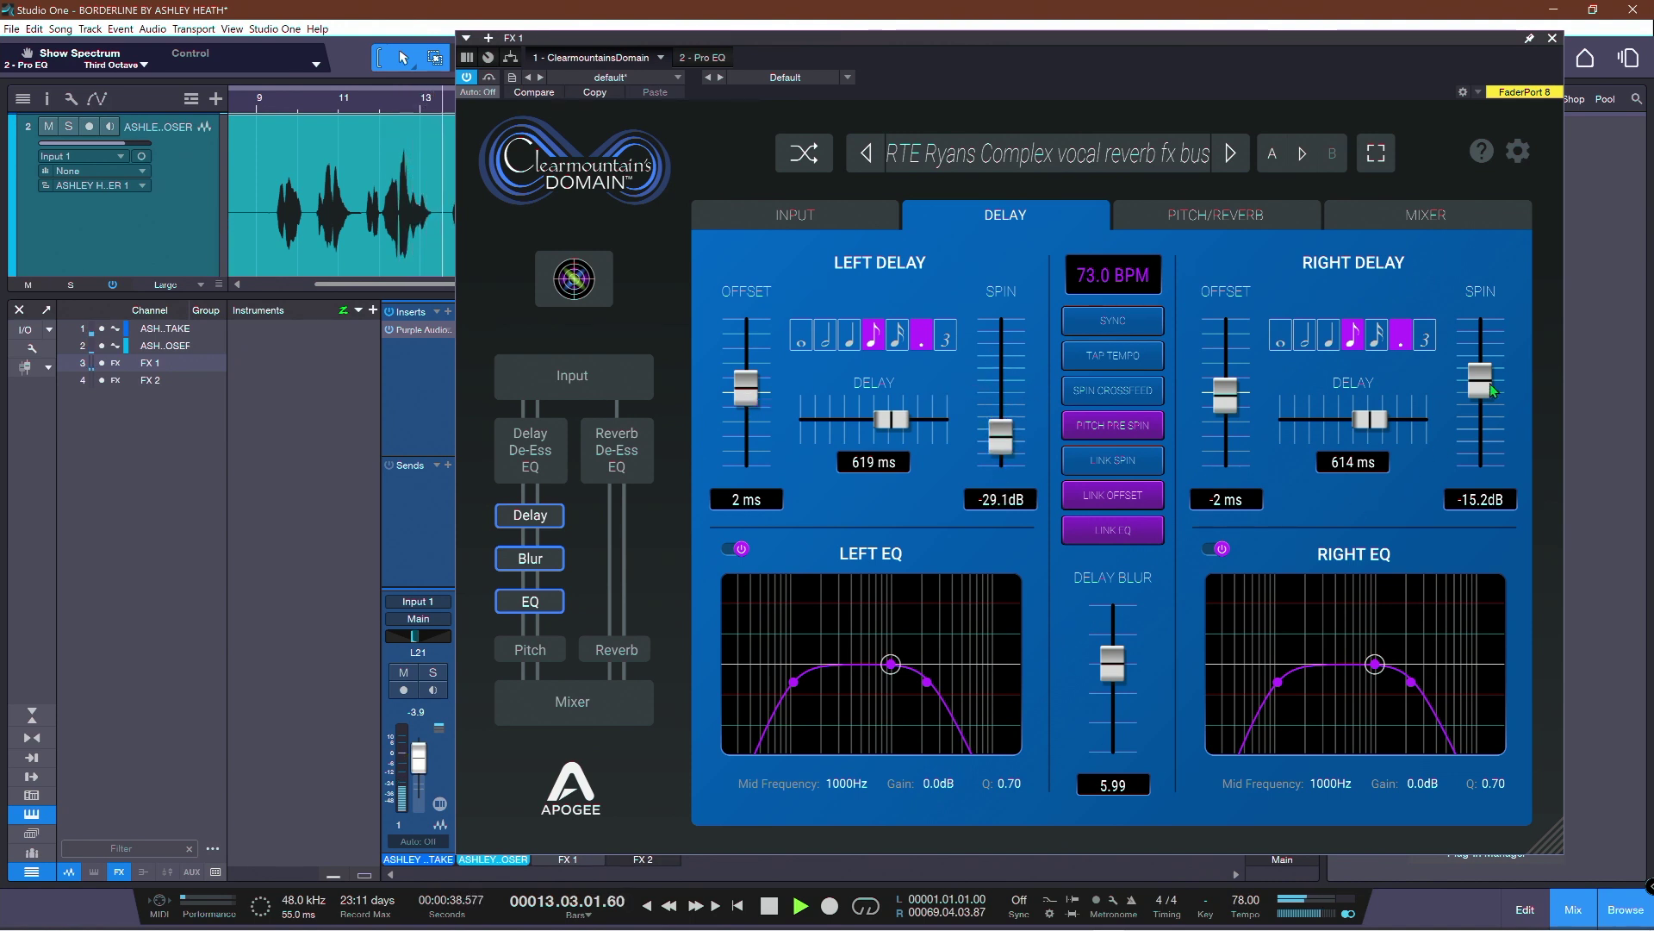
{"action": "left_click_drag", "start_coordinate": [1494, 391], "coordinate": [1486, 491]}
{"action": "left_click_drag", "start_coordinate": [1004, 435], "coordinate": [986, 530]}
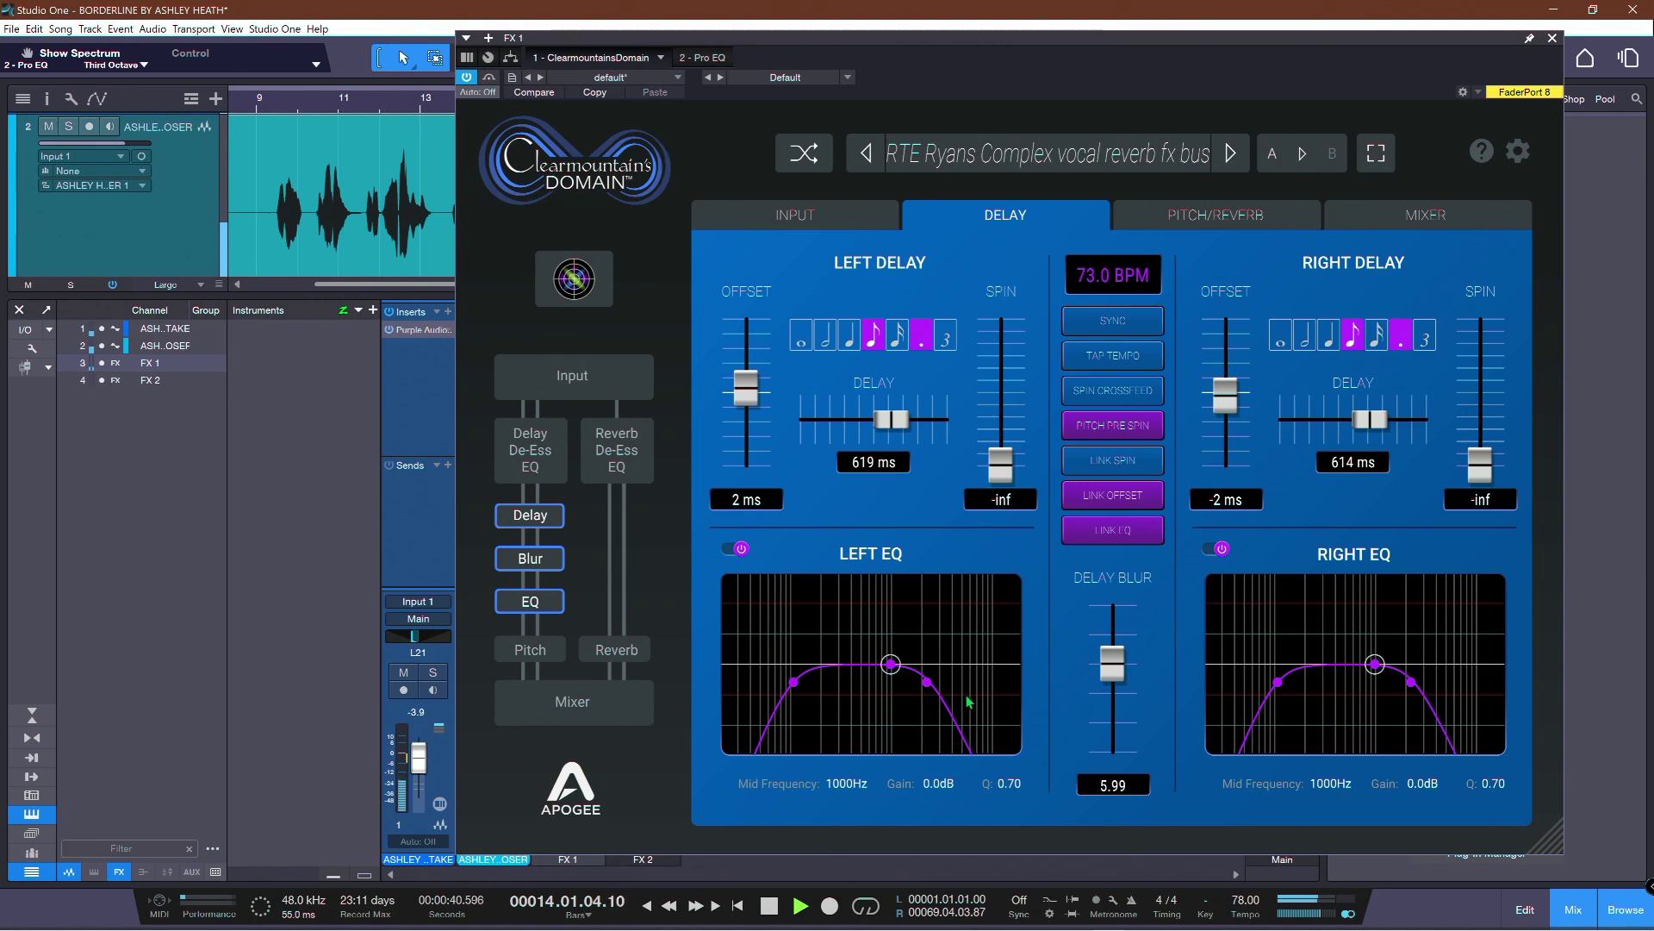
- Bypass the linked delay EQs, both input de-essers and both input EQs during playback, and stop the transport
{"action": "left_click", "coordinate": [734, 548]}
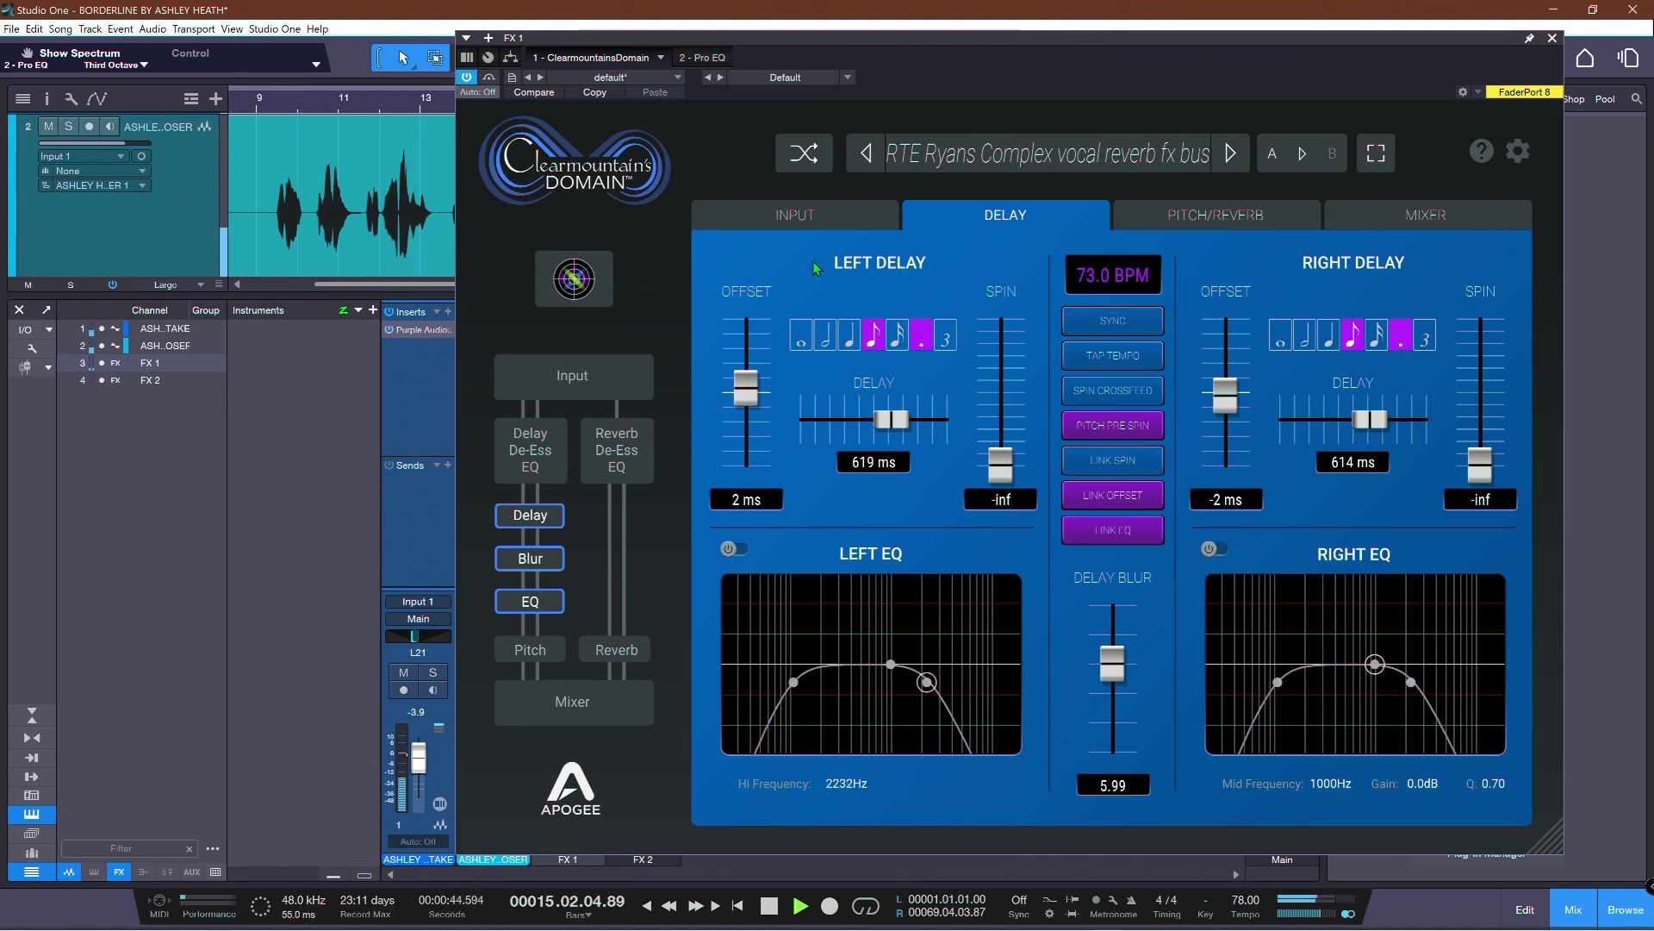
{"action": "left_click", "coordinate": [794, 216]}
{"action": "left_click", "coordinate": [876, 261]}
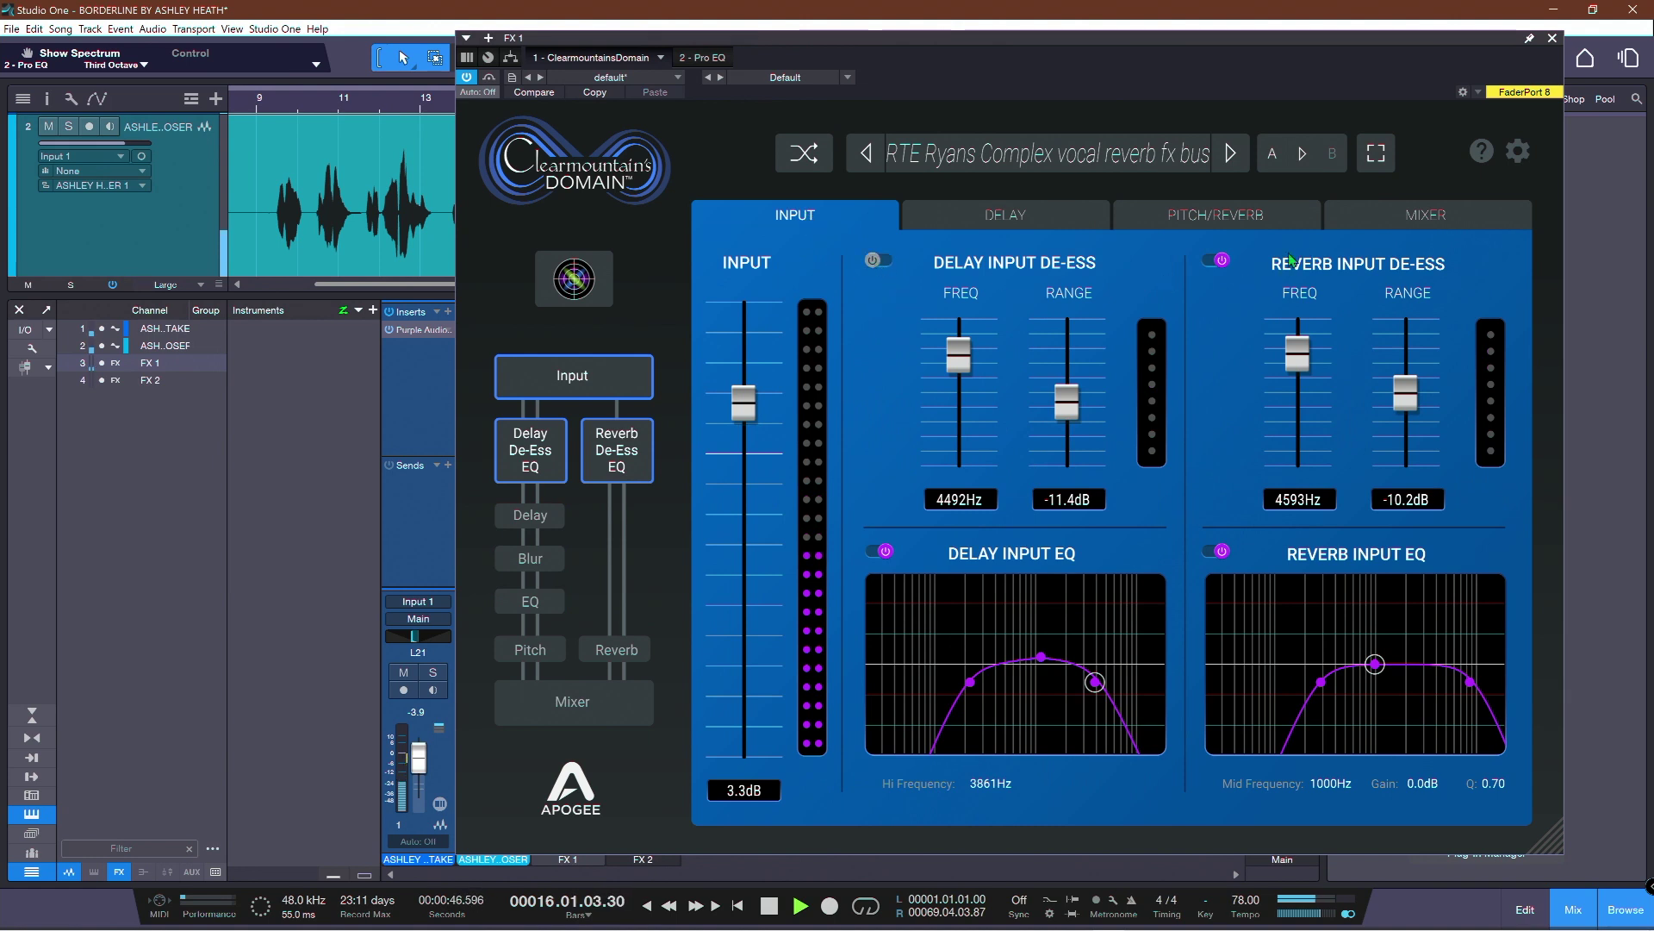
{"action": "left_click", "coordinate": [1216, 260]}
{"action": "left_click", "coordinate": [880, 551]}
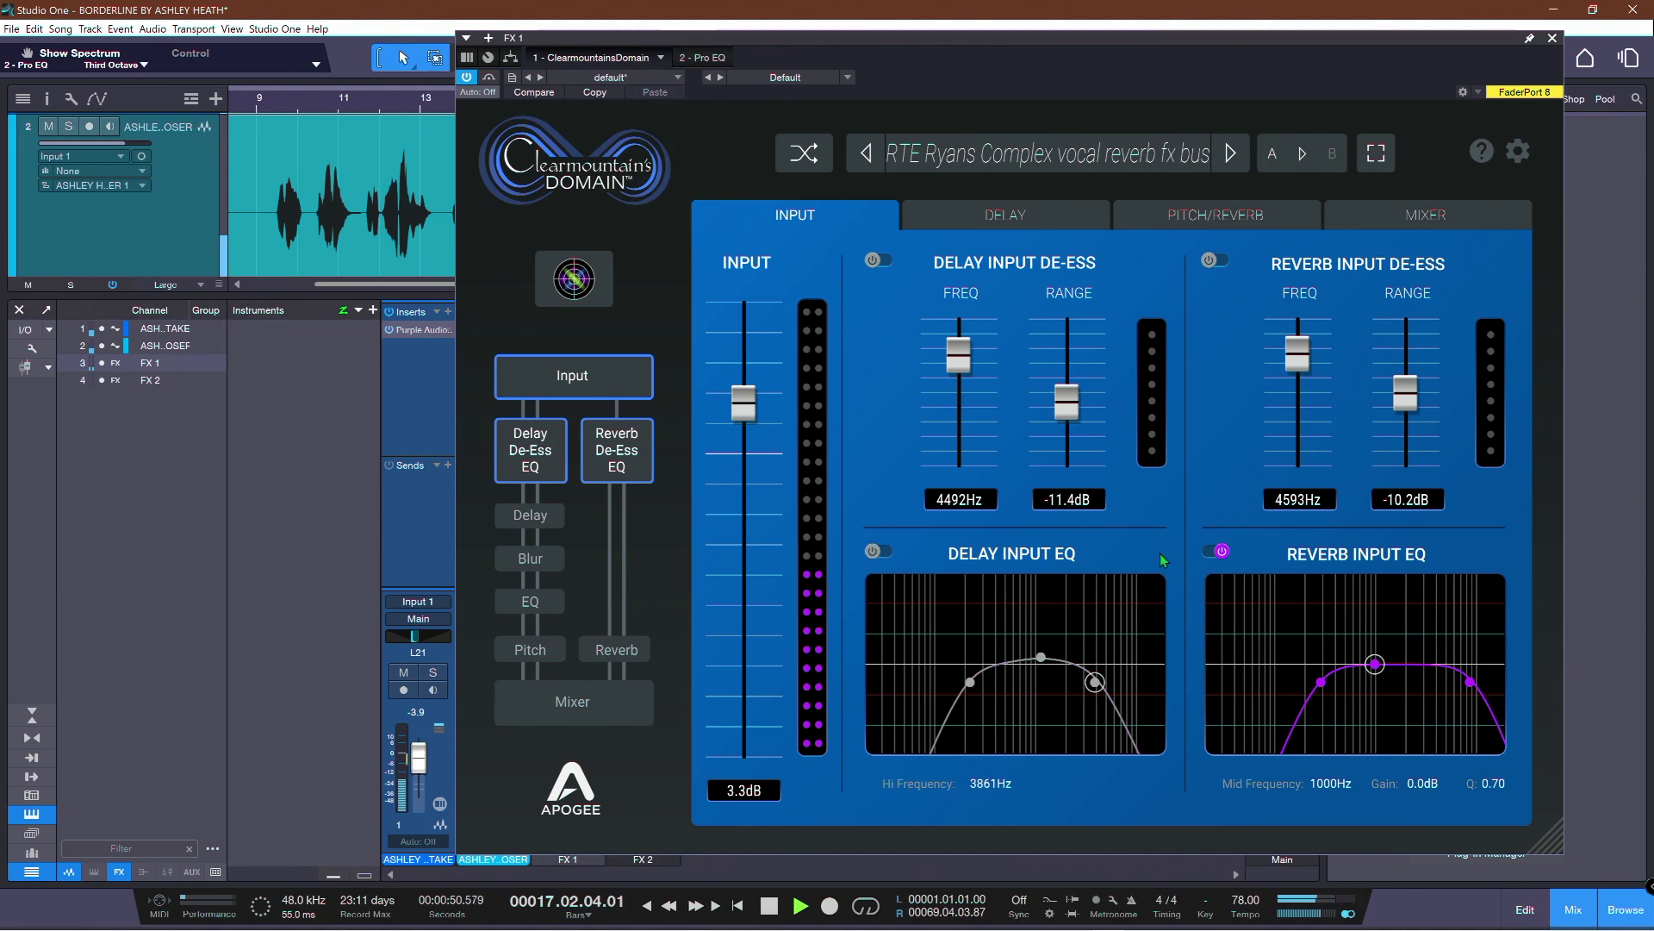
{"action": "left_click", "coordinate": [1215, 553]}
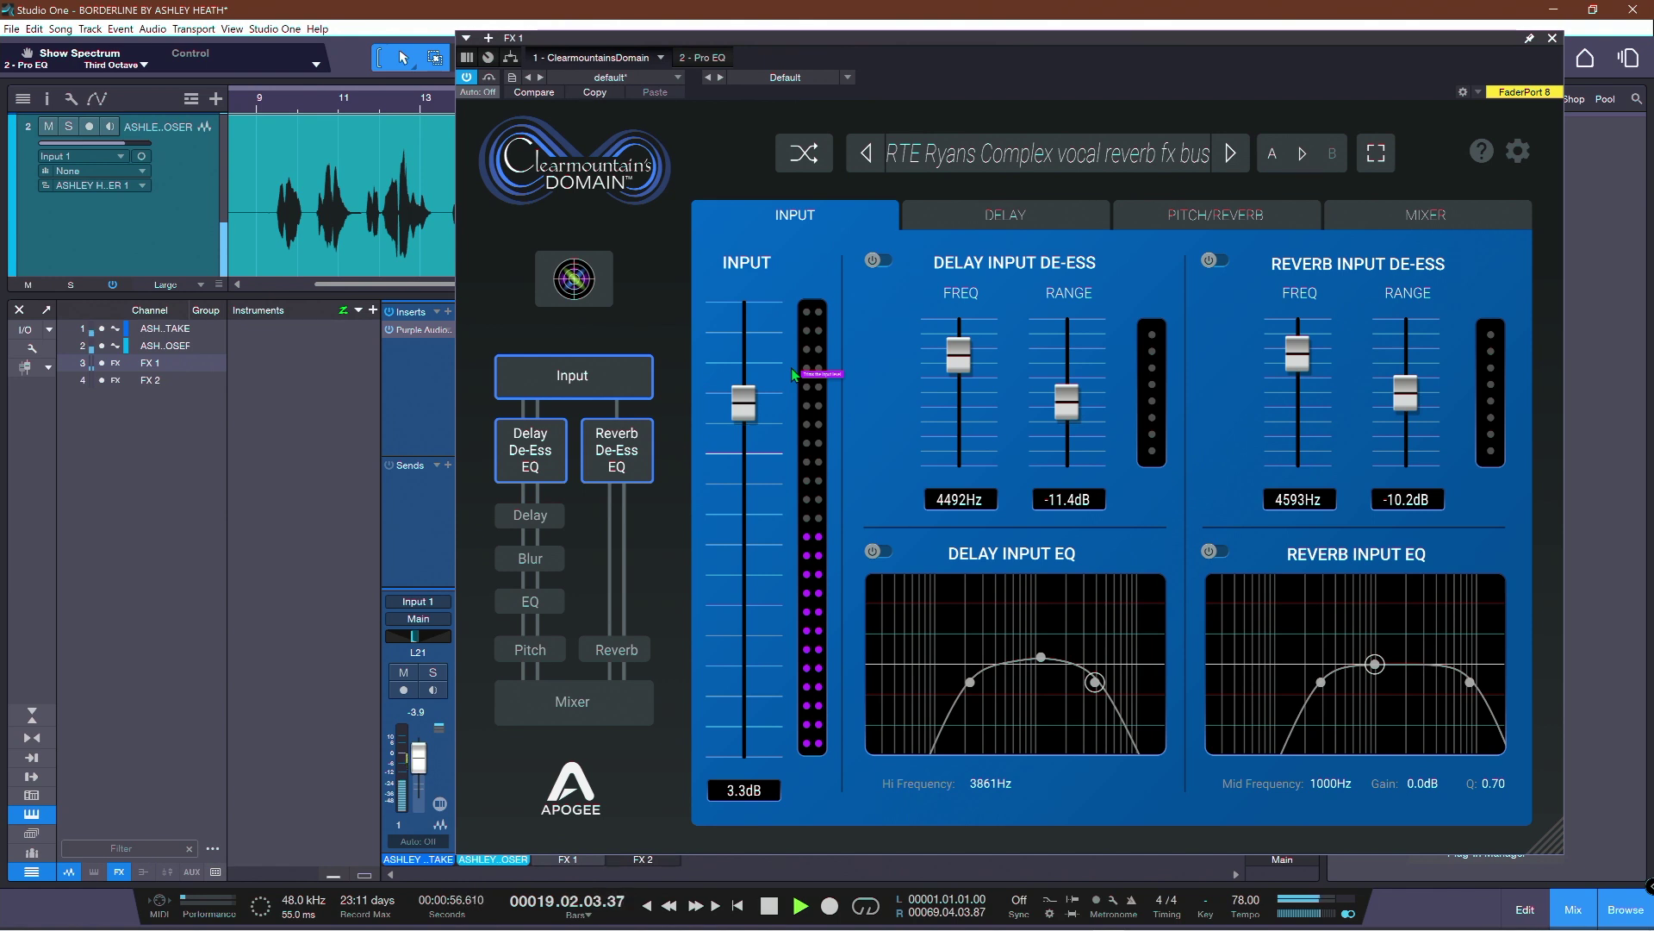
{"action": "key", "text": "space"}
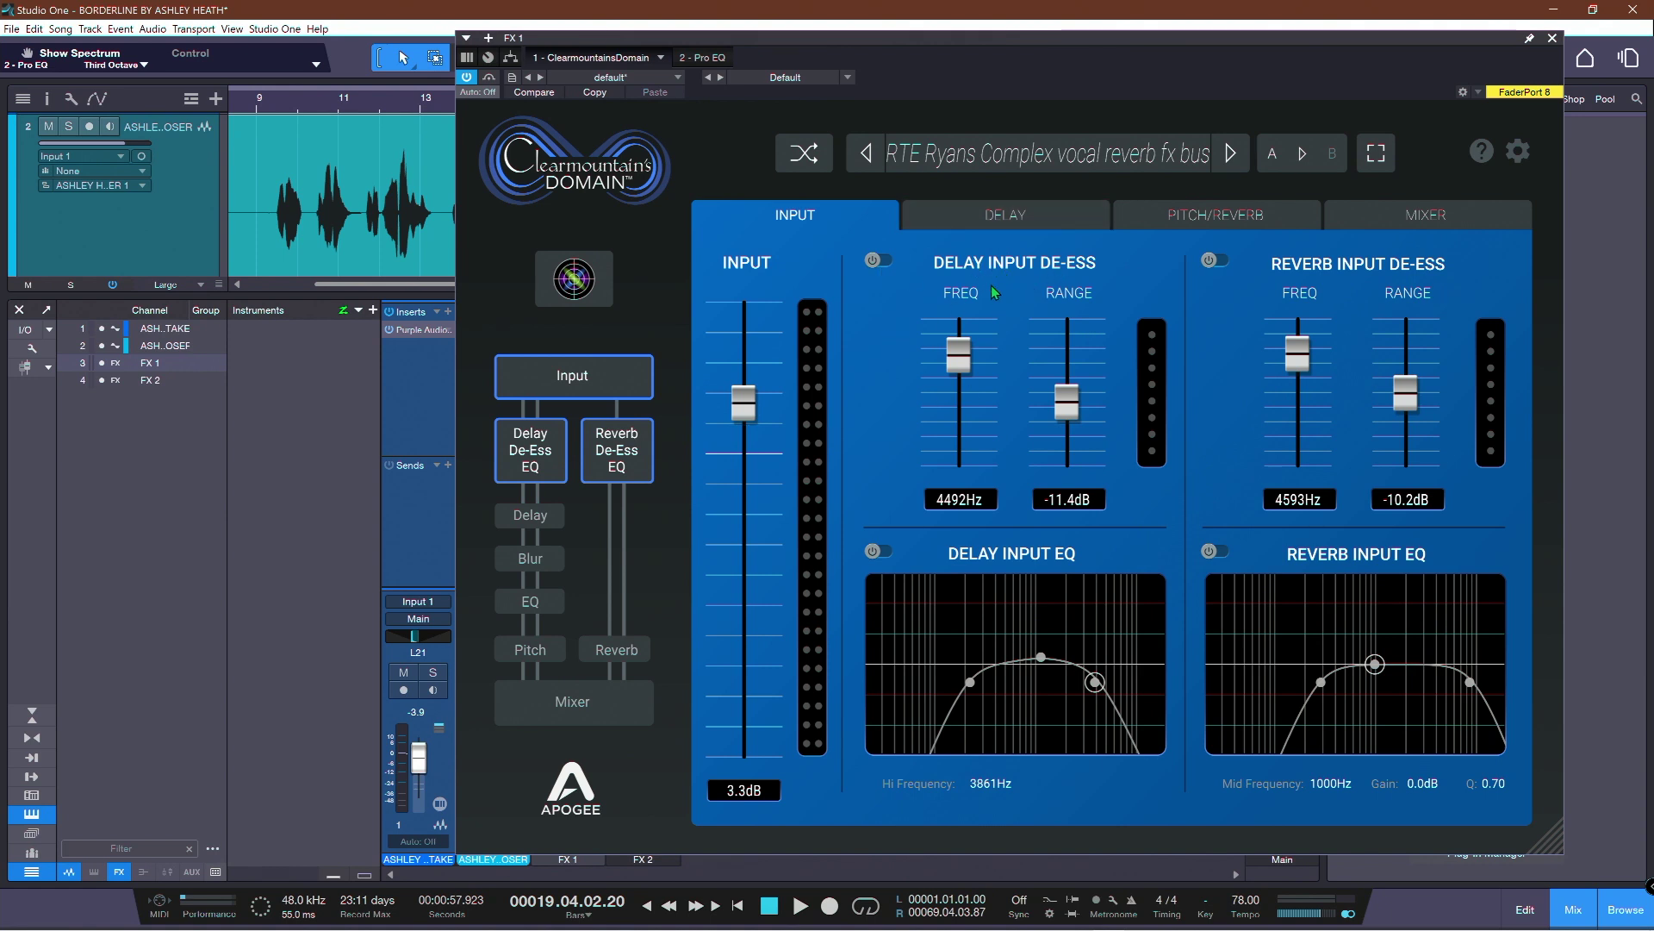
- Turn the de-essers and input EQs for delay and reverb back on, reopening the Clearmountain's Domain insert on FX 1
{"action": "left_click", "coordinate": [888, 261]}
{"action": "left_click", "coordinate": [1216, 260]}
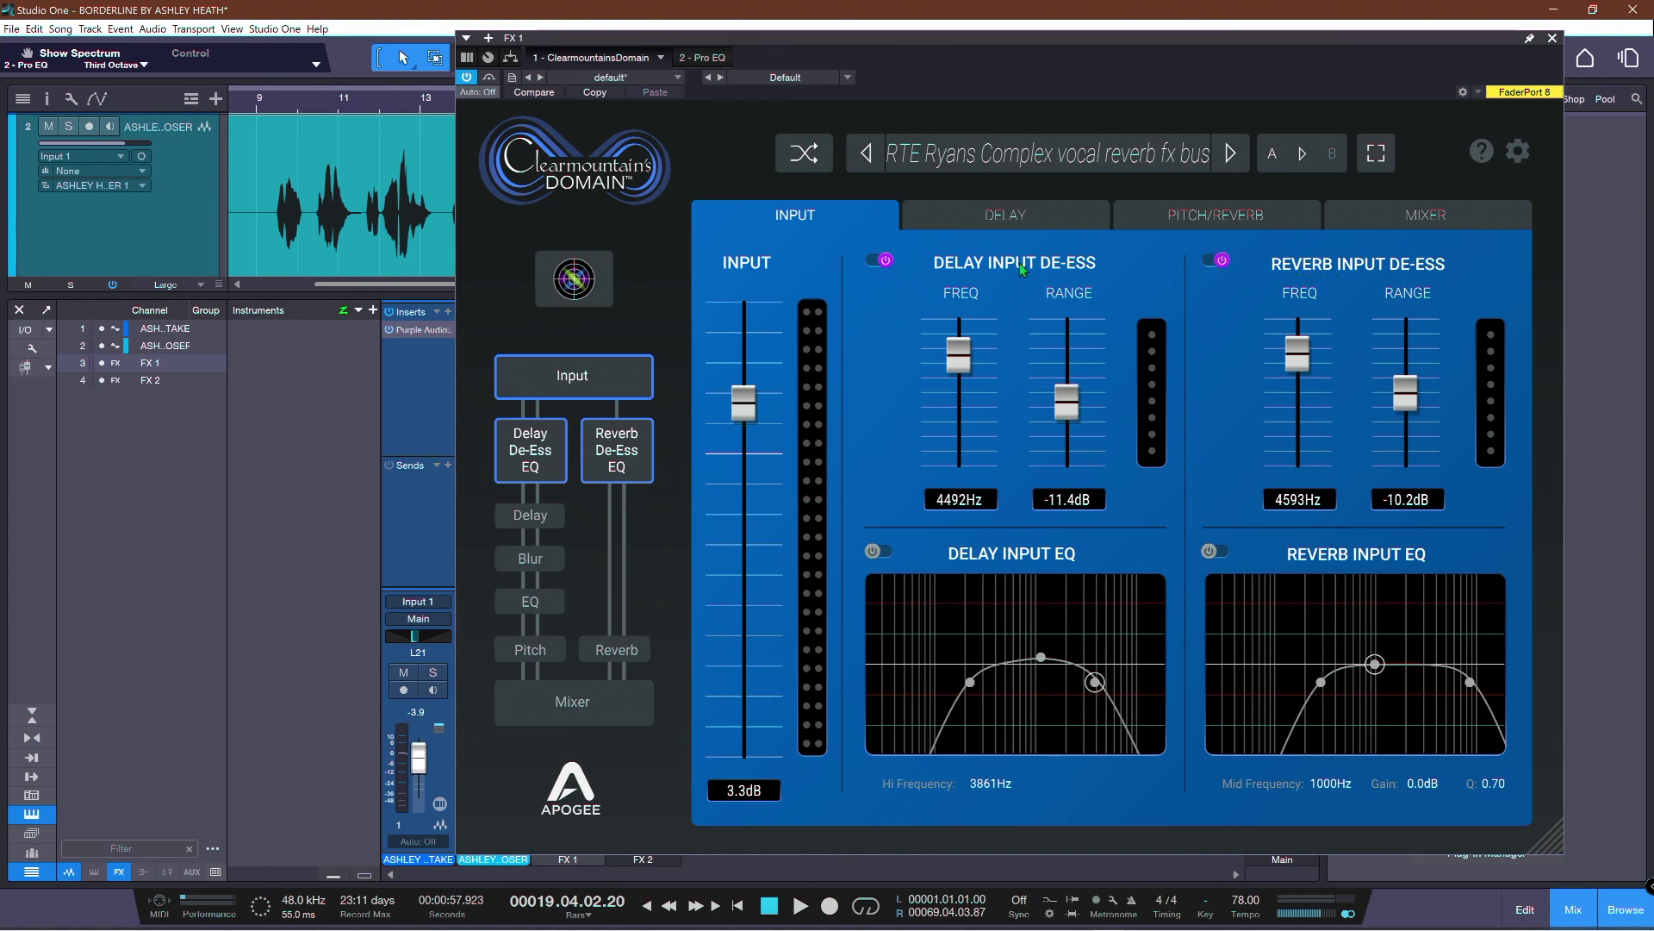
{"action": "left_click", "coordinate": [397, 412]}
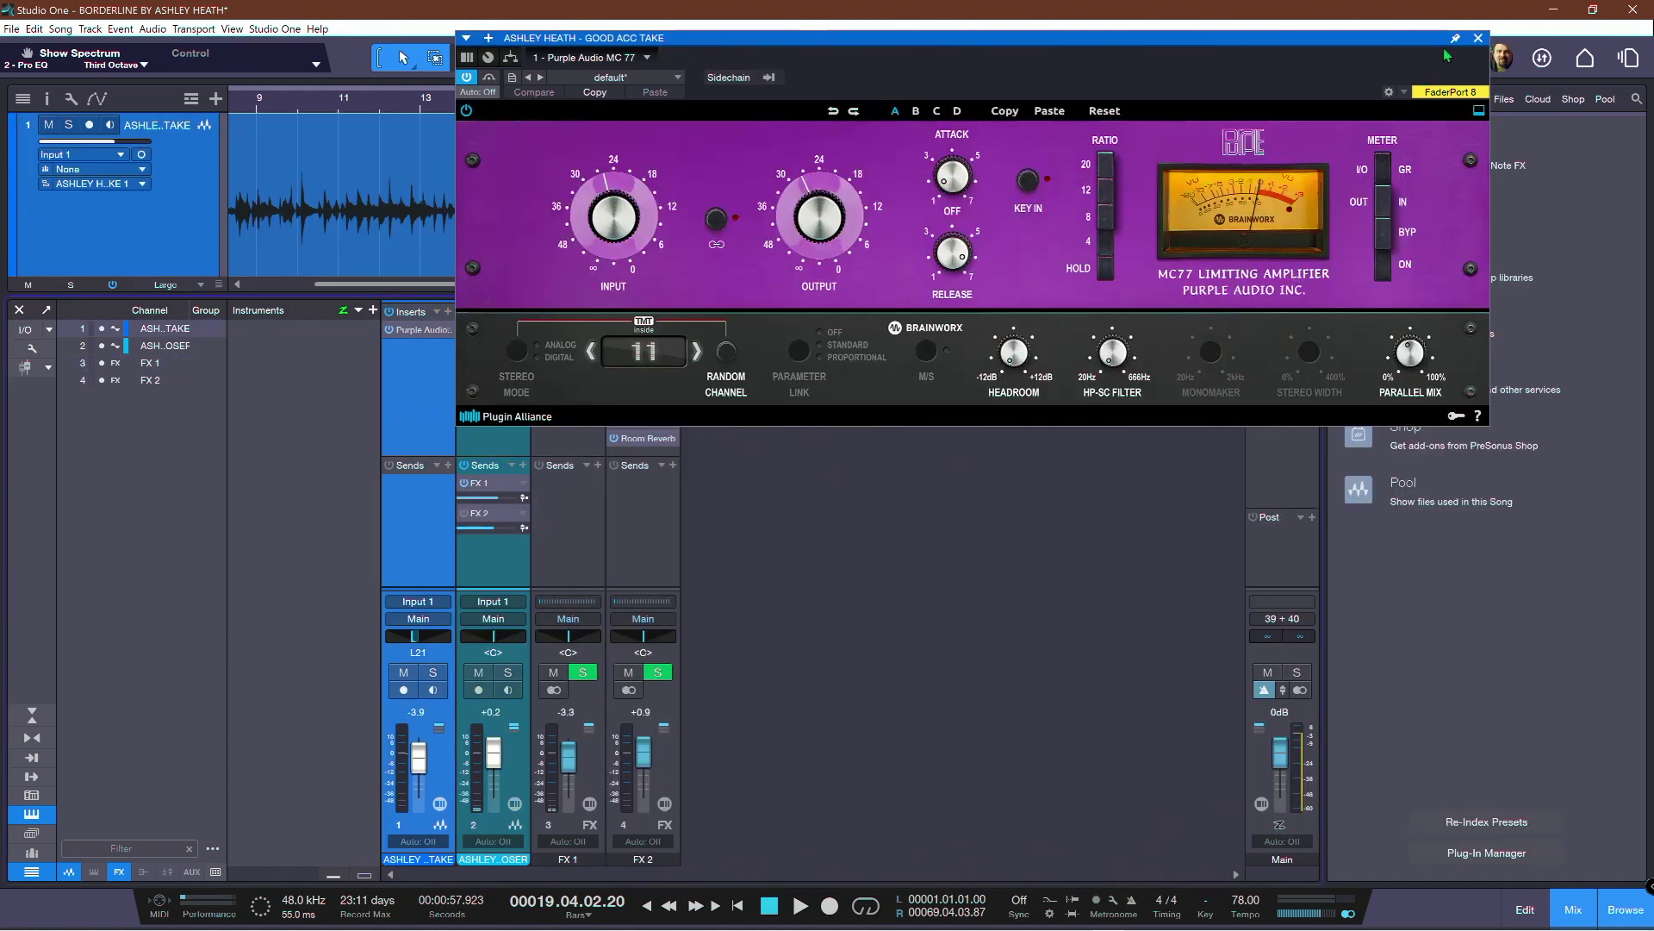
{"action": "left_click", "coordinate": [1478, 38]}
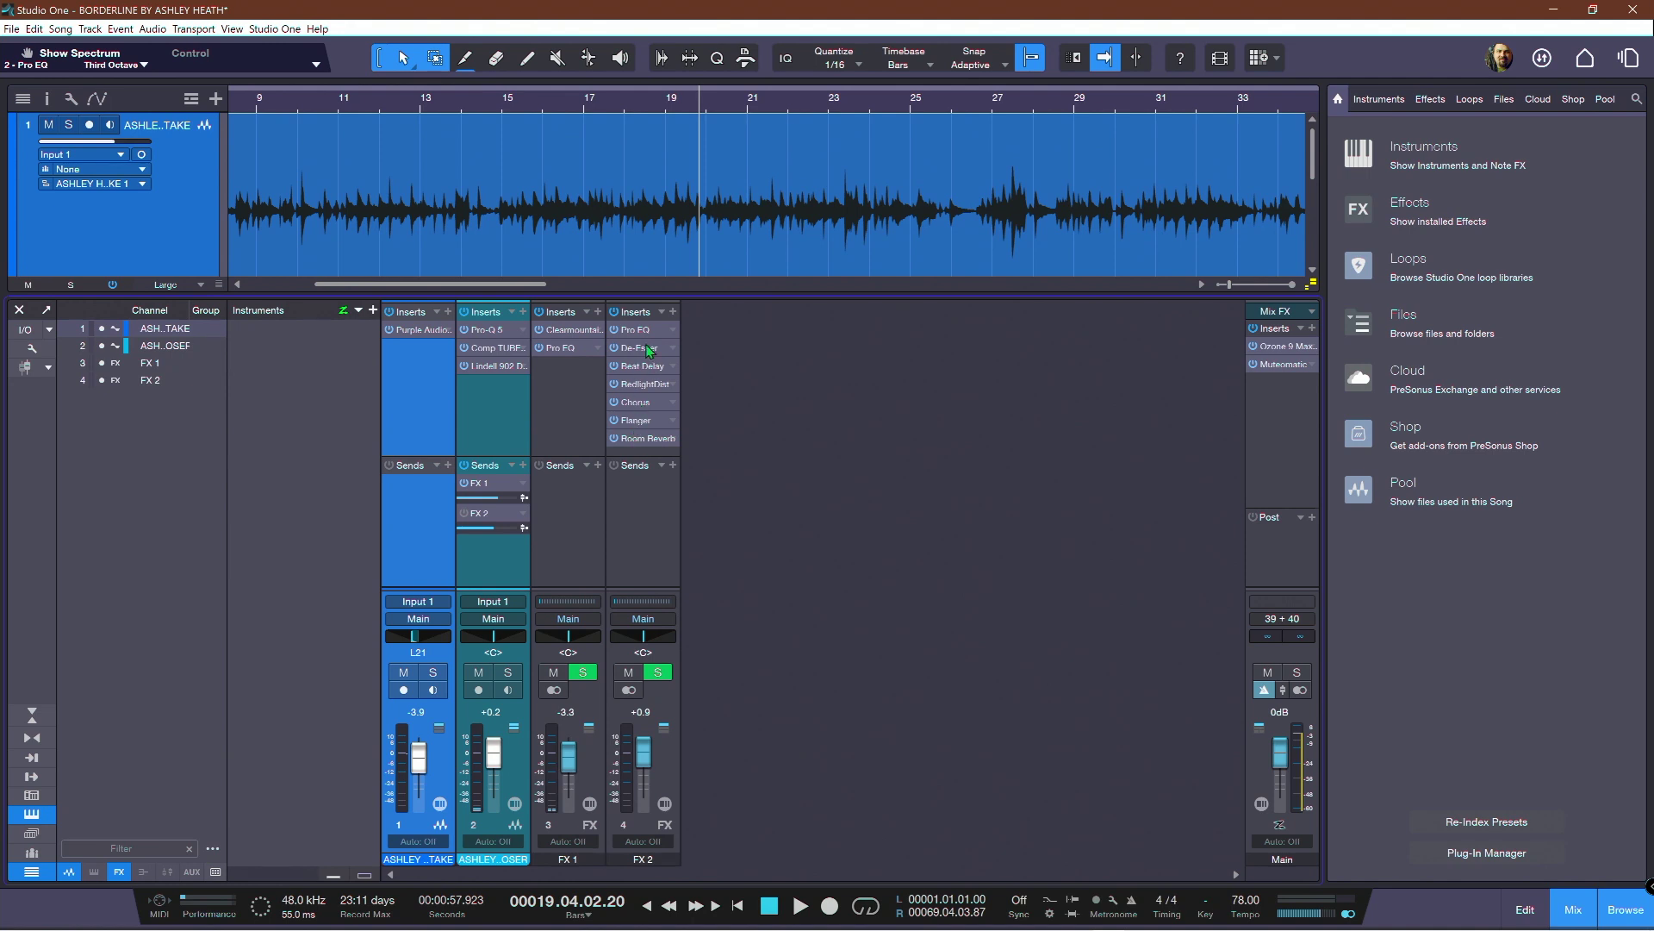
{"action": "left_click", "coordinate": [569, 329]}
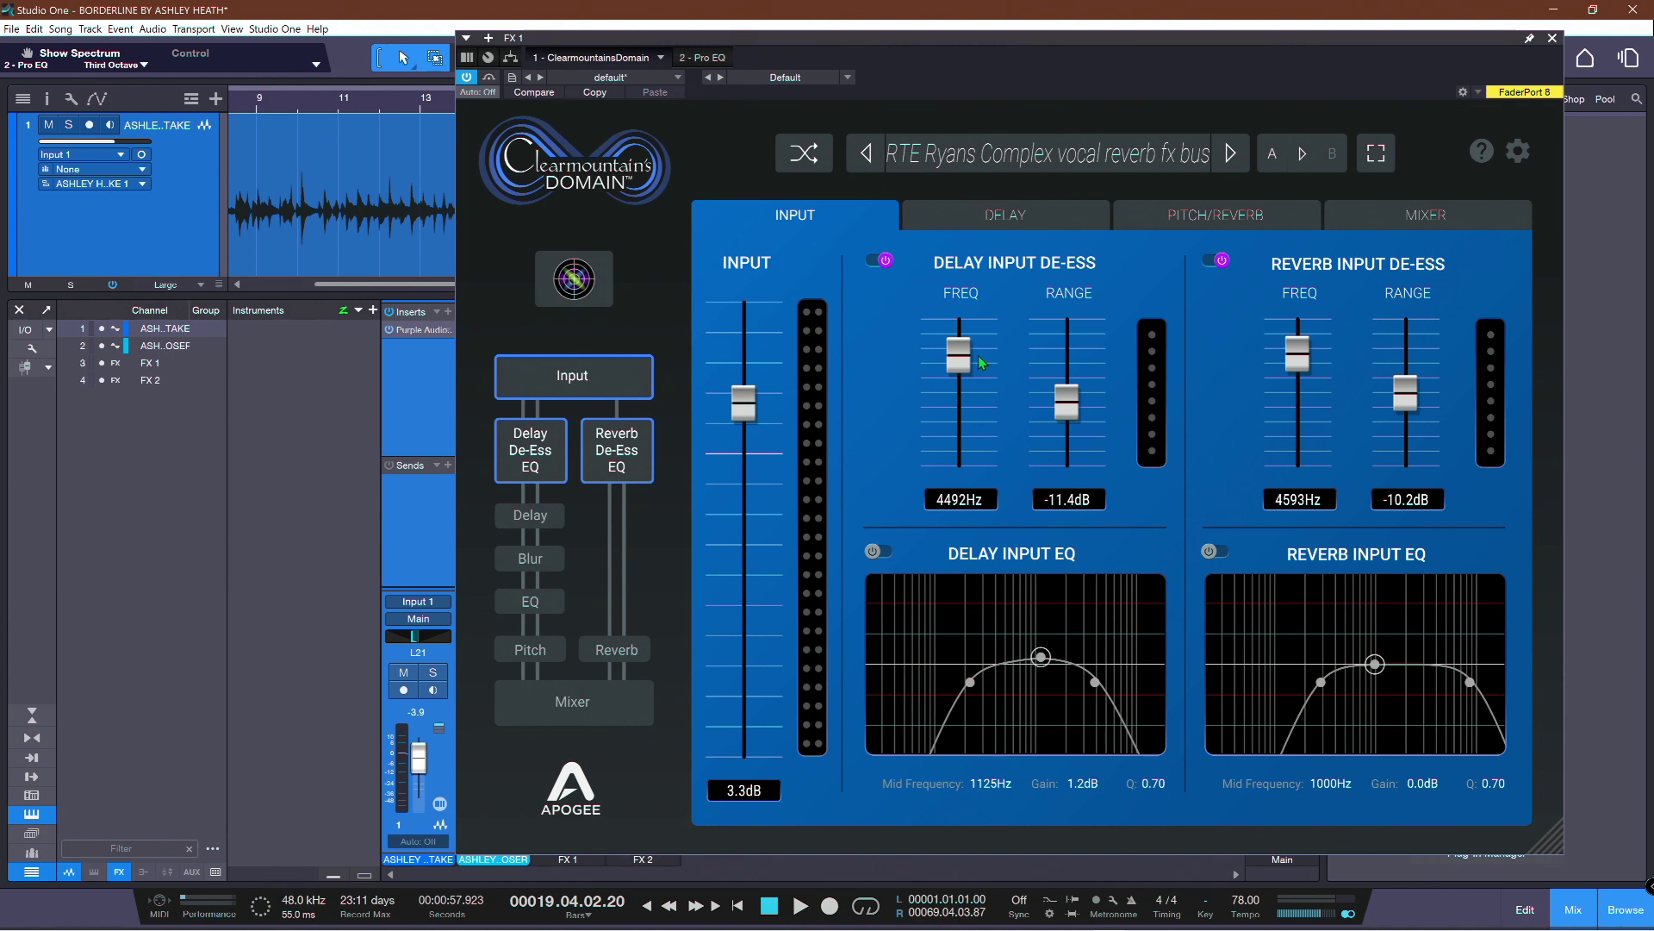
{"action": "left_click", "coordinate": [885, 552]}
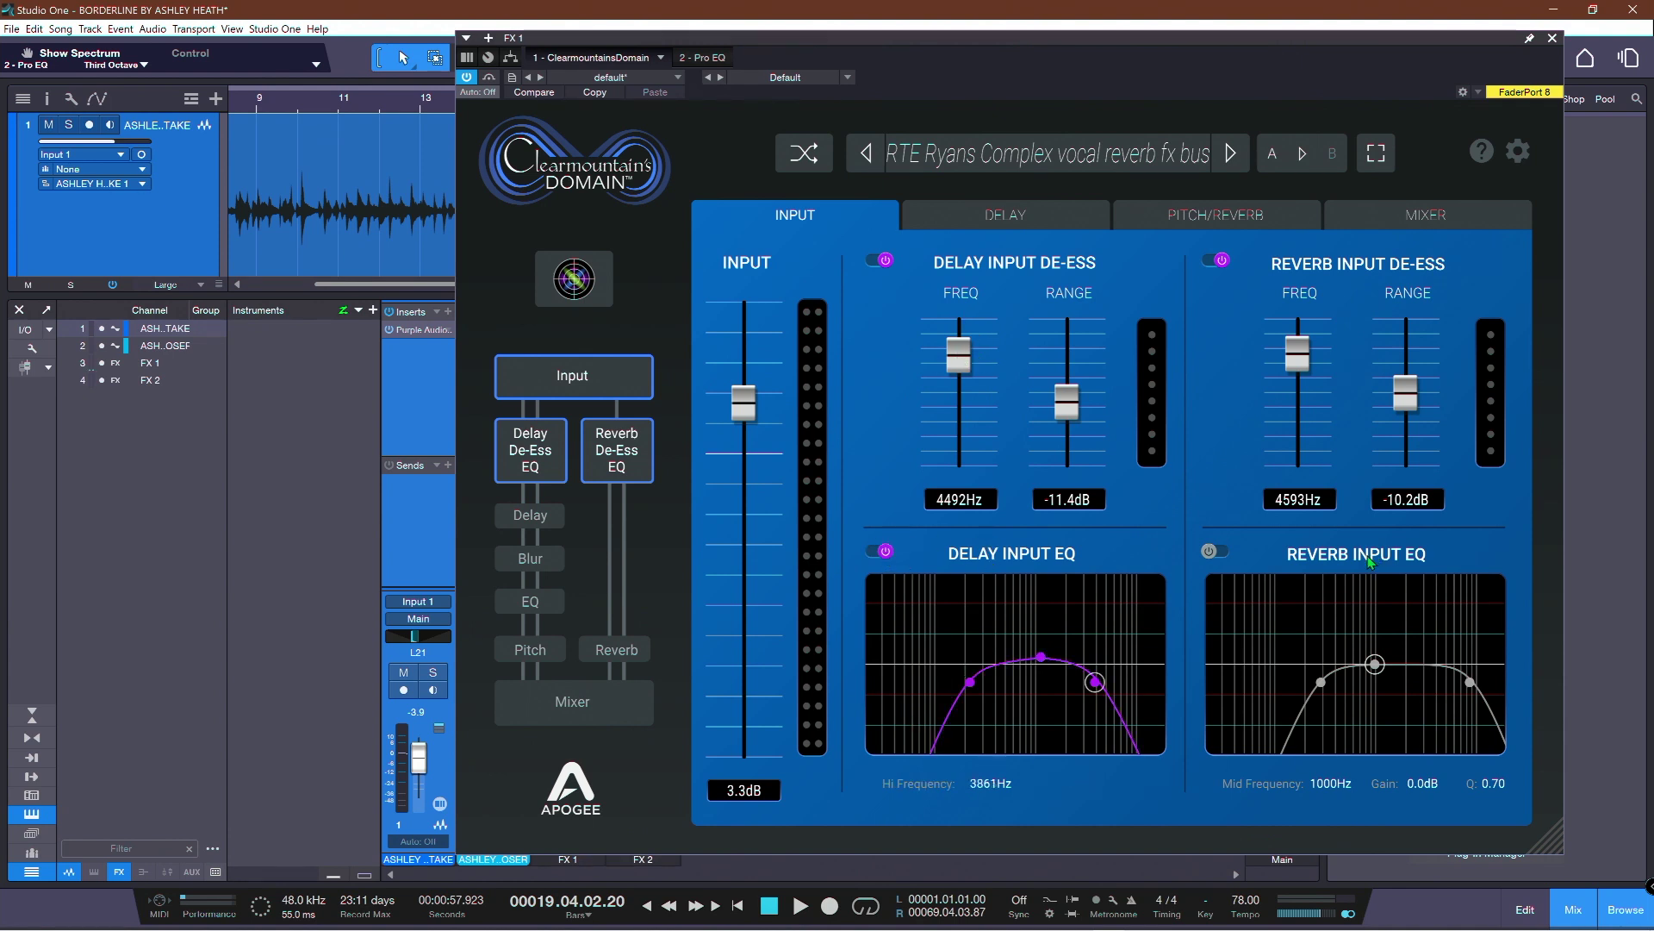
{"action": "left_click", "coordinate": [1216, 551]}
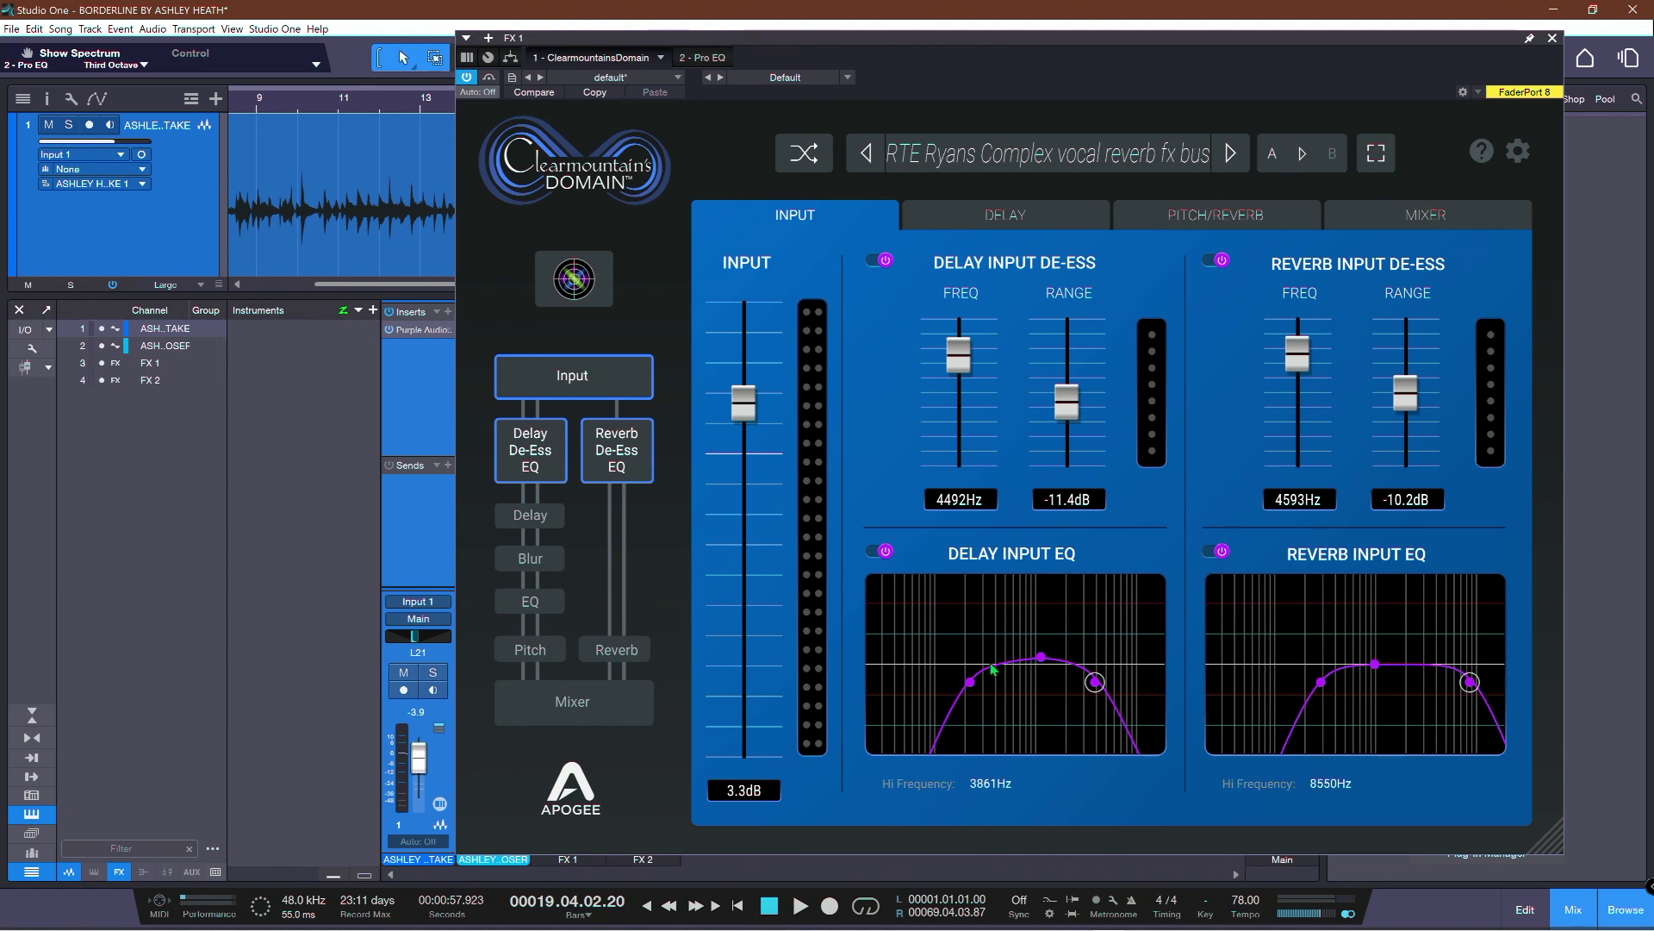
- Set the linked delay offsets to -26 ms left and 26 ms right
{"action": "left_click", "coordinate": [994, 224]}
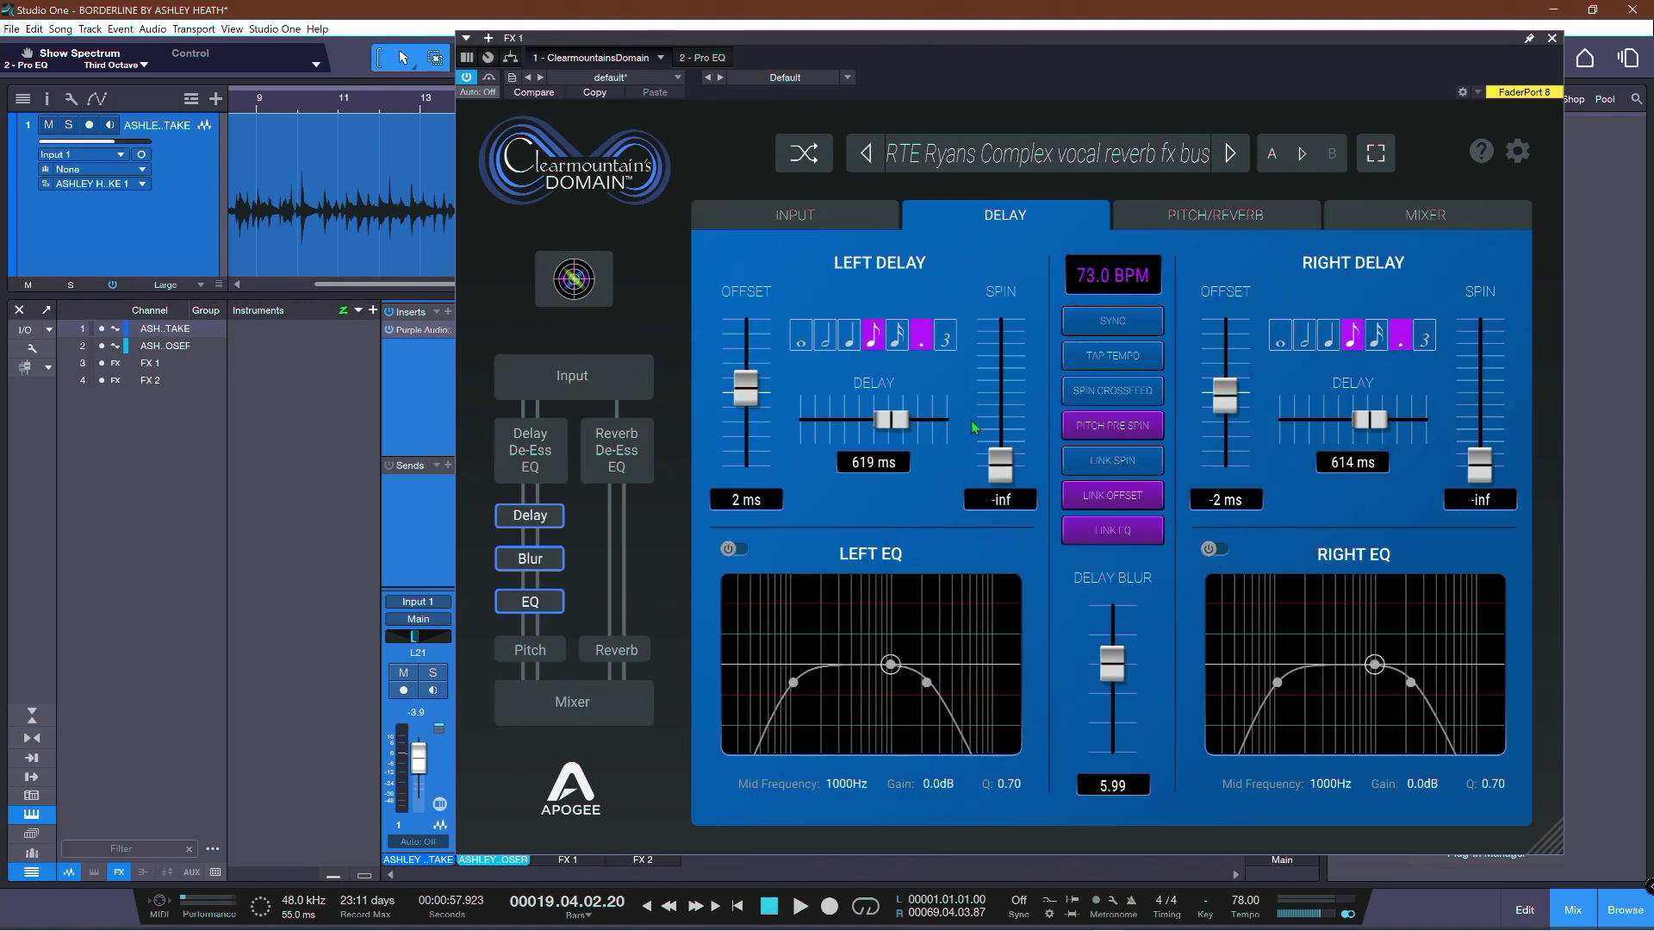
{"action": "left_click_drag", "start_coordinate": [746, 390], "coordinate": [742, 448]}
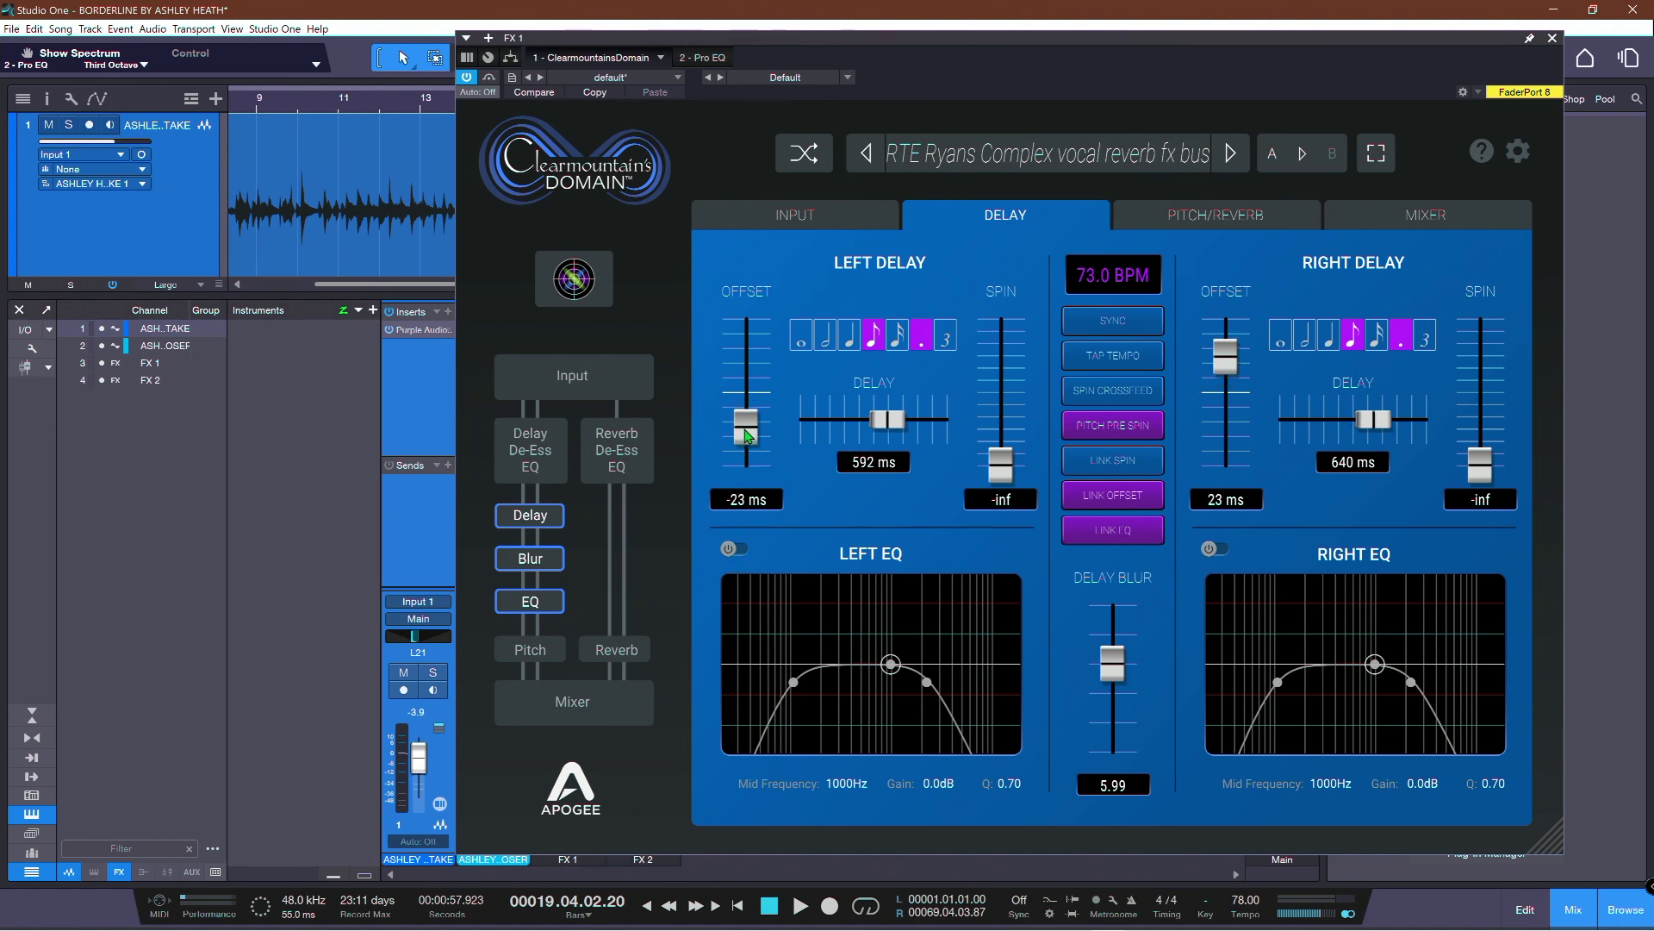
{"action": "mouse_move", "coordinate": [743, 428]}
{"action": "left_mouse_down"}
{"action": "mouse_move", "coordinate": [741, 390]}
{"action": "mouse_move", "coordinate": [740, 444]}
{"action": "mouse_move", "coordinate": [747, 429]}
{"action": "left_mouse_up"}
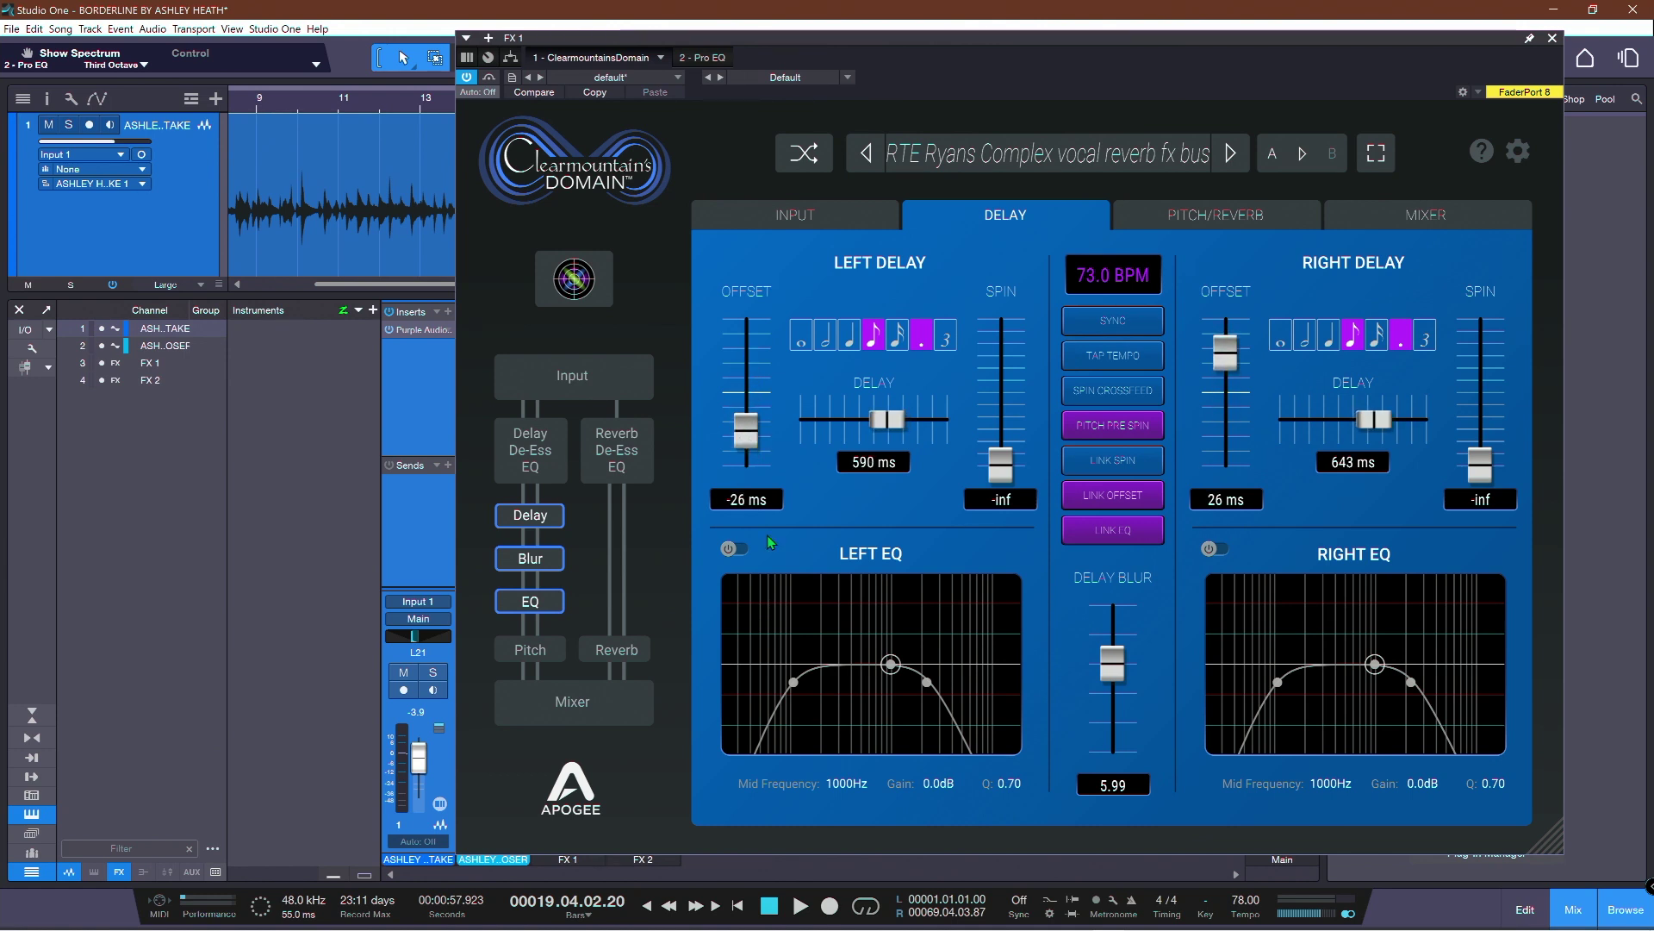
- Turn the left and right delay EQs back on and raise Delay Blur to 6.34
{"action": "left_click", "coordinate": [738, 548]}
{"action": "left_click_drag", "start_coordinate": [1110, 668], "coordinate": [1111, 662]}
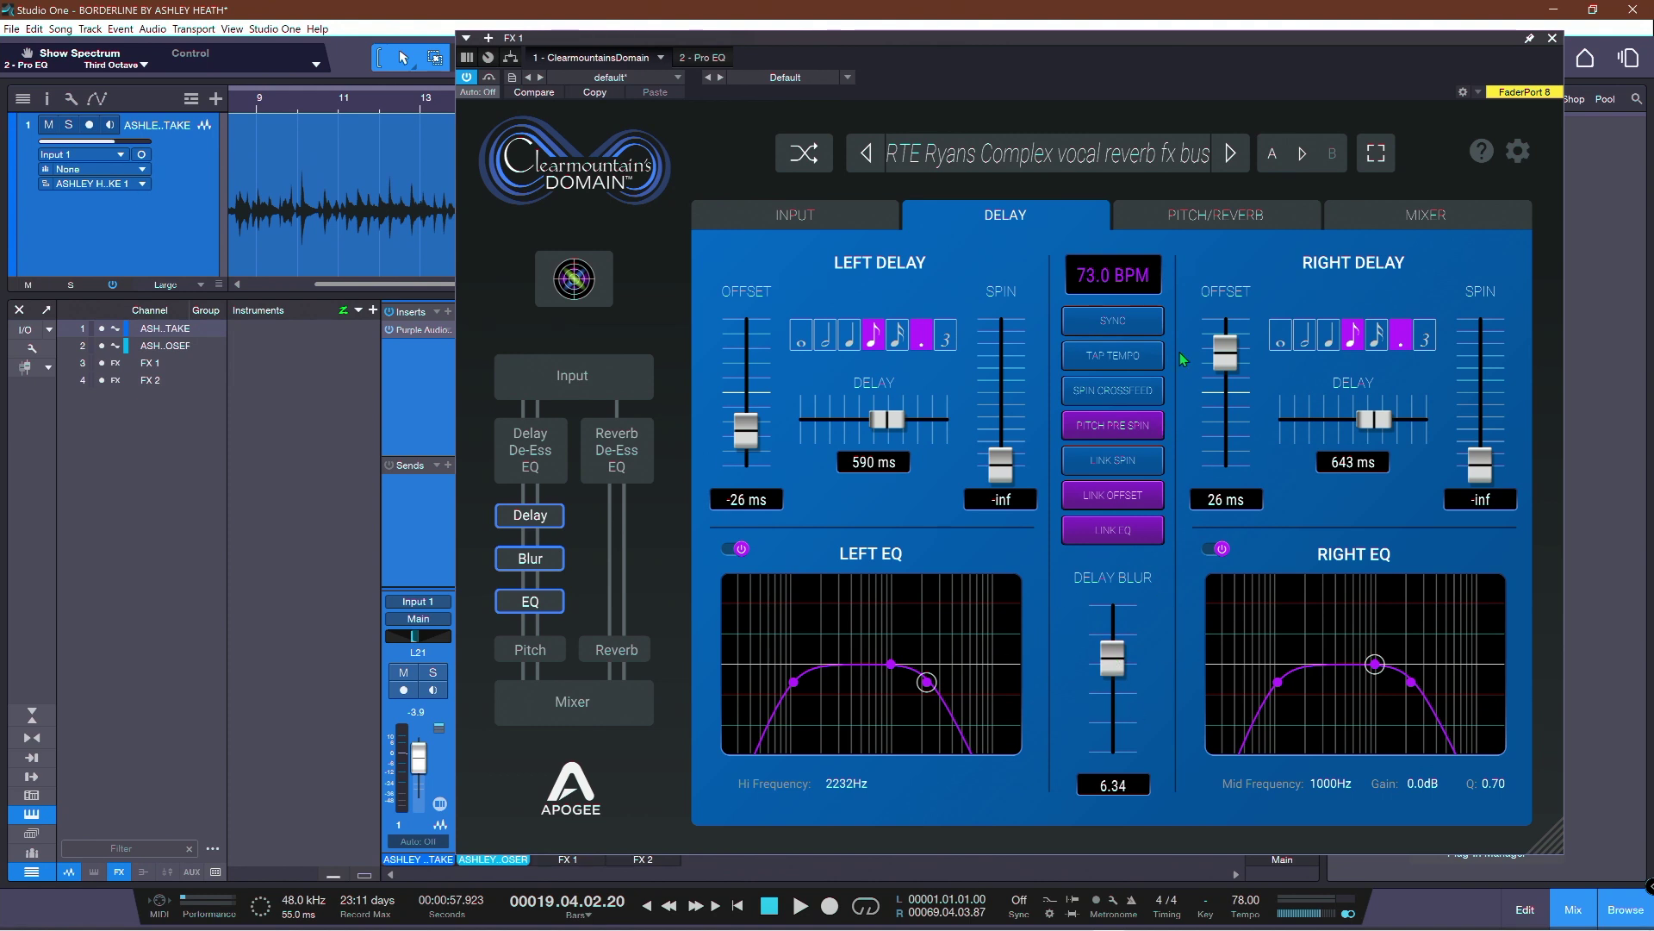
- Review the delay pitch shift and reverb send settings, and play the vocal from bar 9 with the plug-in's mixer open
{"action": "left_click", "coordinate": [1175, 222]}
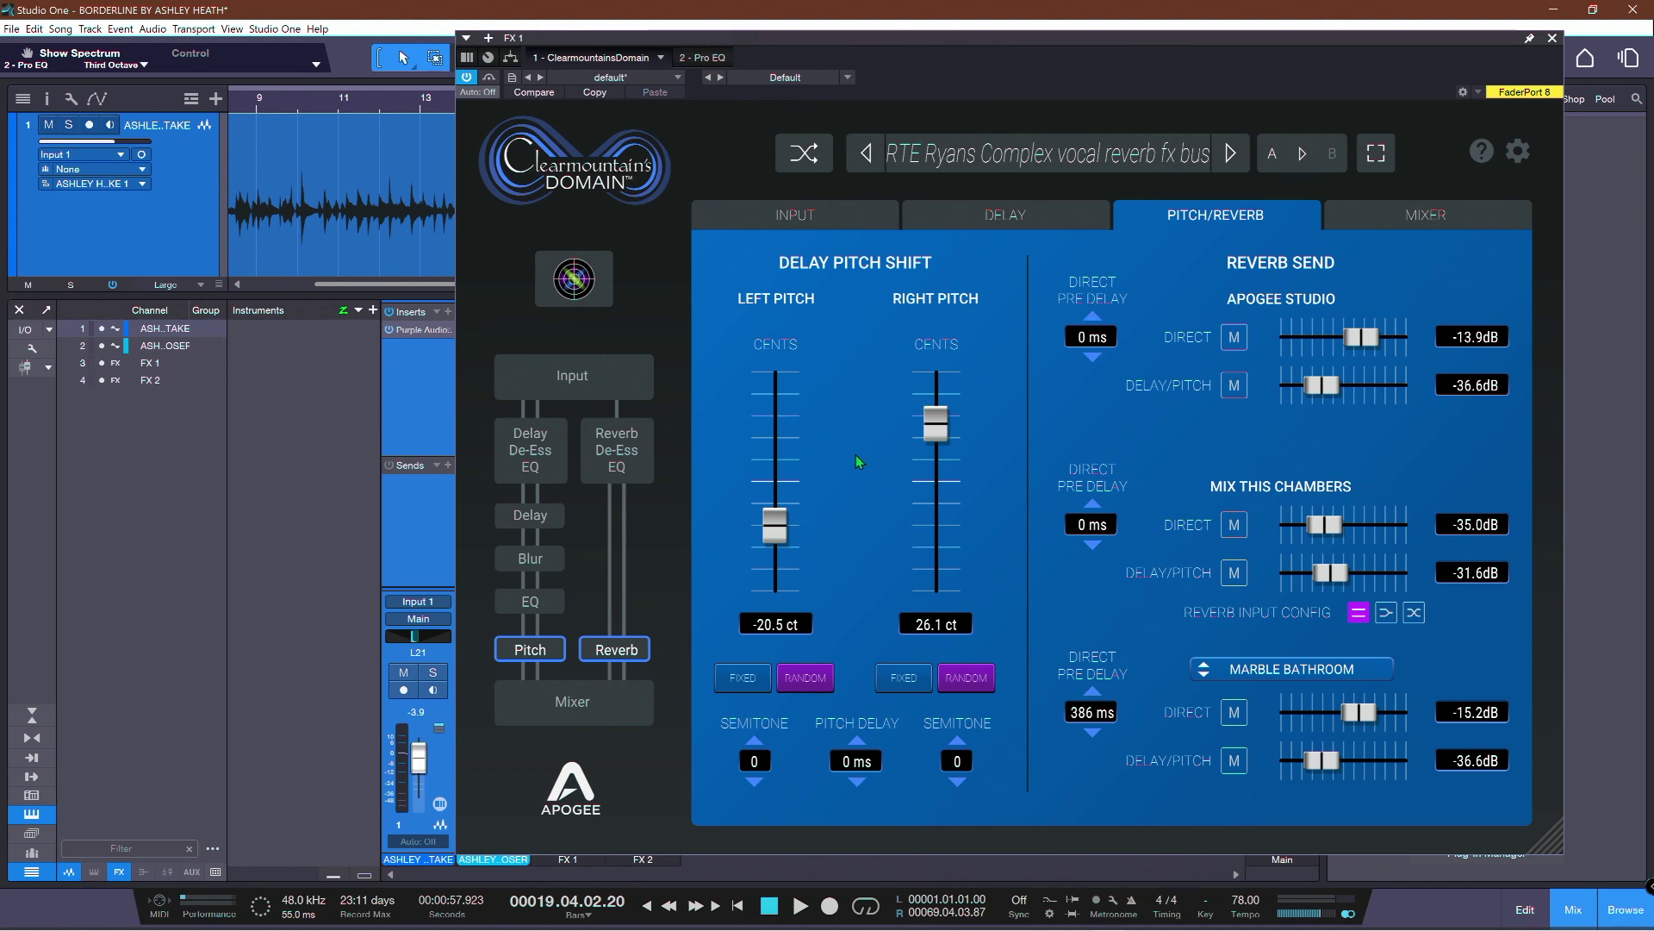
{"action": "left_click", "coordinate": [1362, 223]}
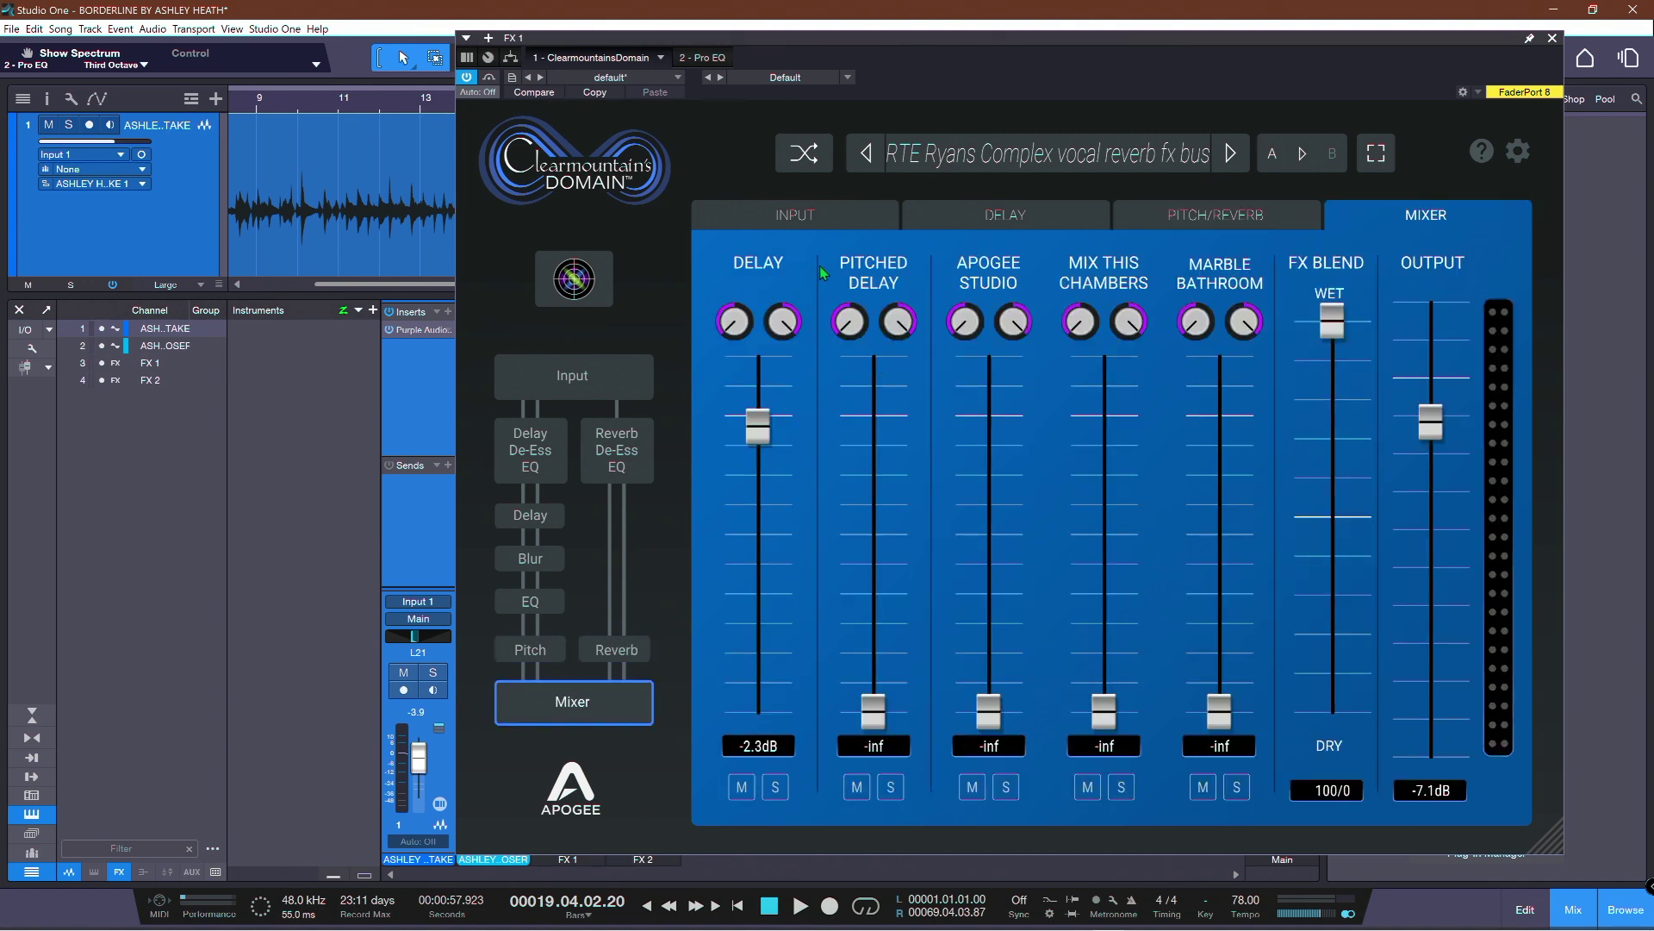
{"action": "scroll", "coordinate": [283, 179], "scroll_direction": "down", "scroll_amount": 1}
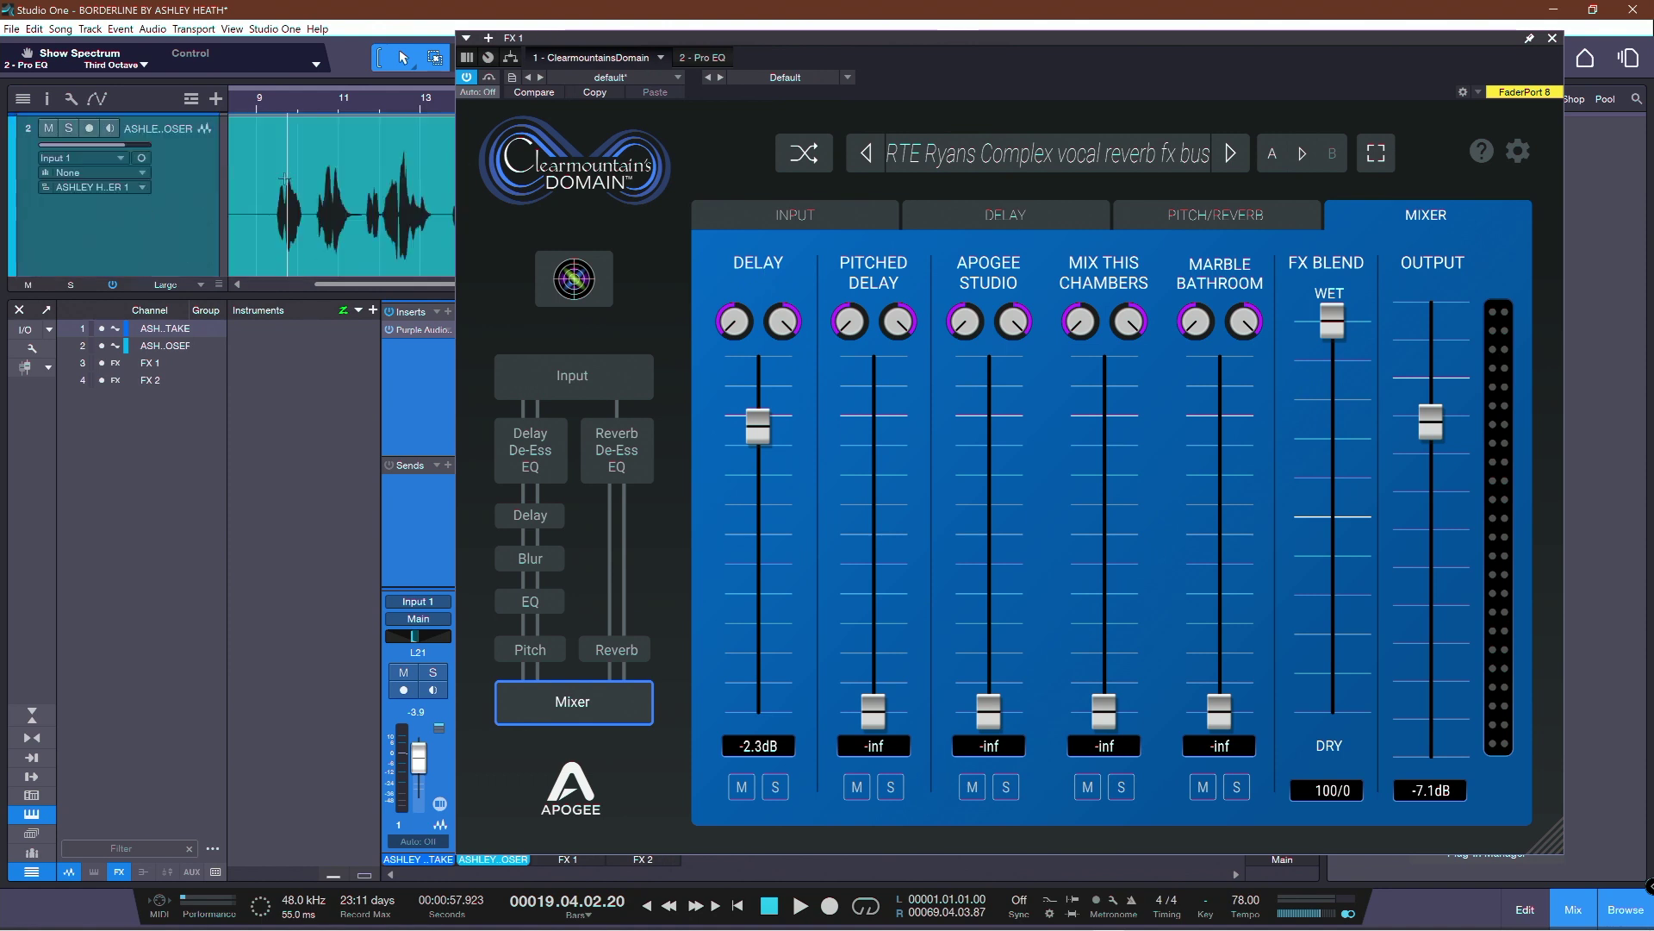
{"action": "left_click", "coordinate": [242, 124]}
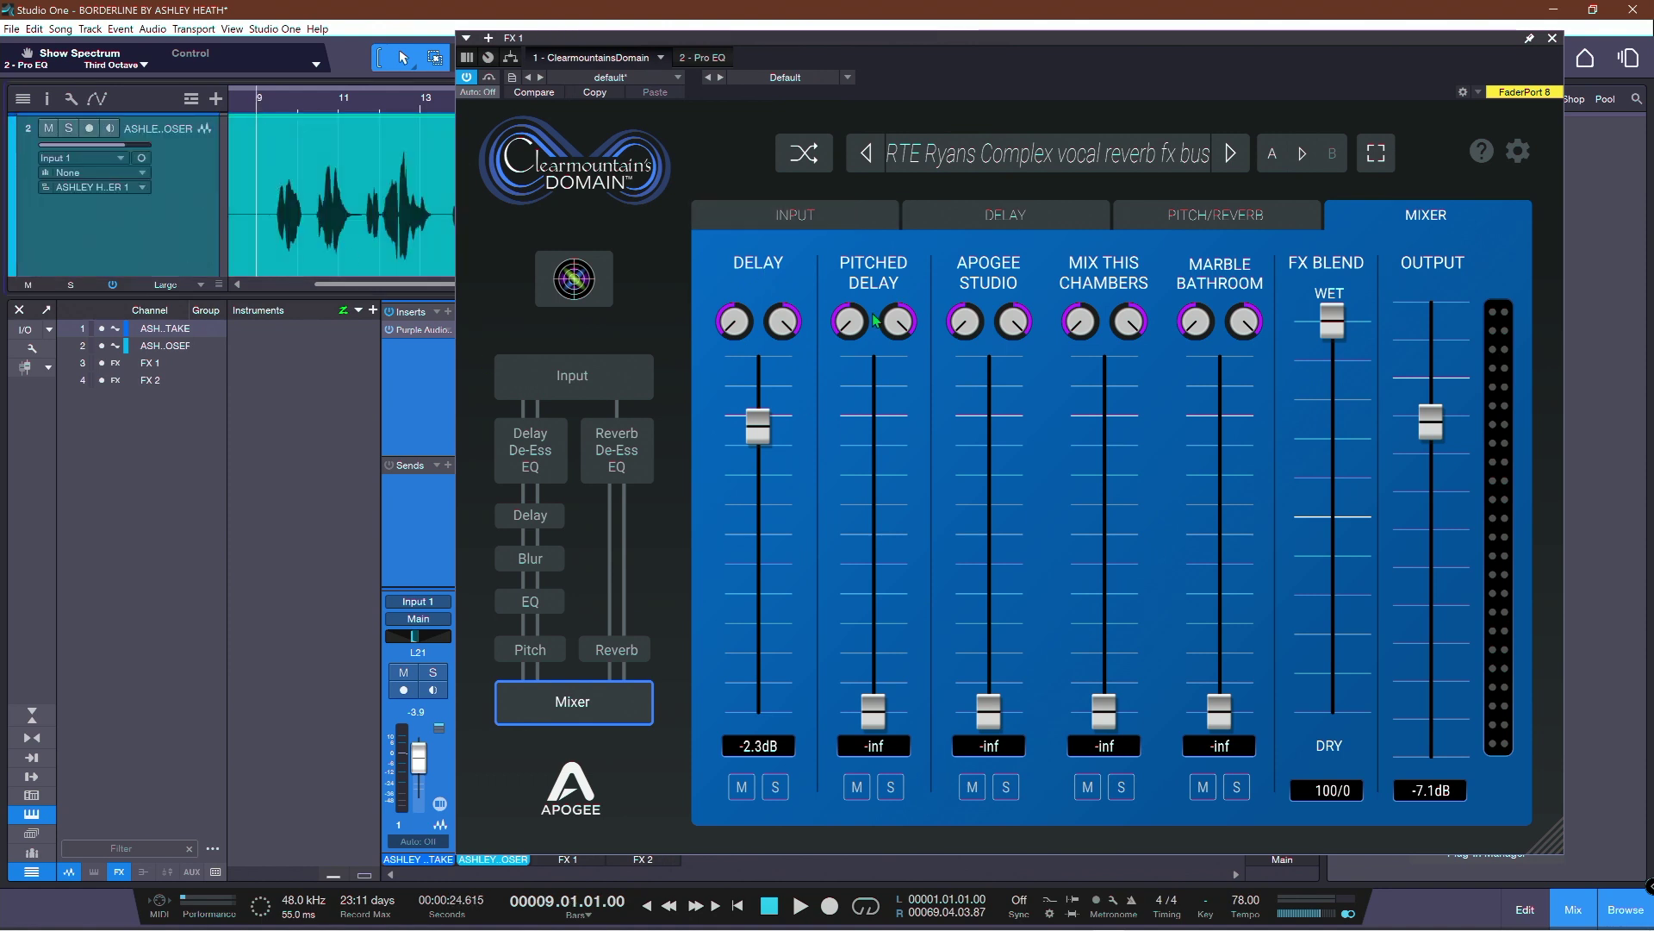
{"action": "key", "text": "space"}
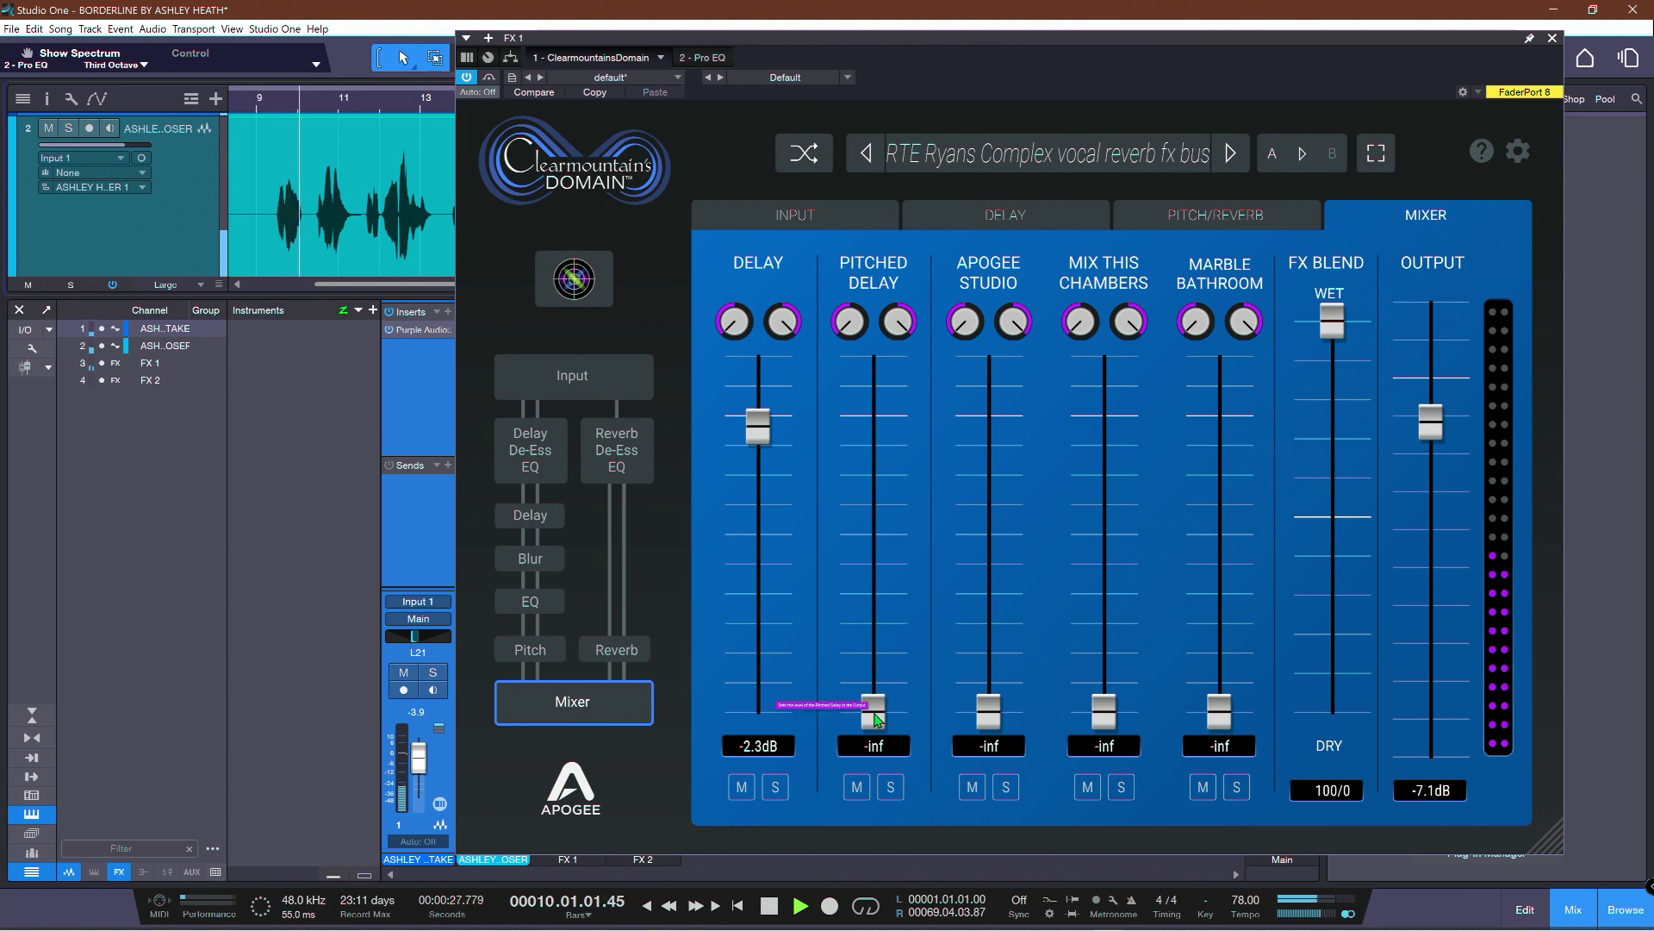
- Raise the mixer levels of Pitched Delay to about -1.0 dB and Delay to about -1.8 dB during playback
{"action": "left_click_drag", "start_coordinate": [876, 718], "coordinate": [859, 473]}
{"action": "scroll", "coordinate": [877, 439], "scroll_direction": "up", "scroll_amount": 3}
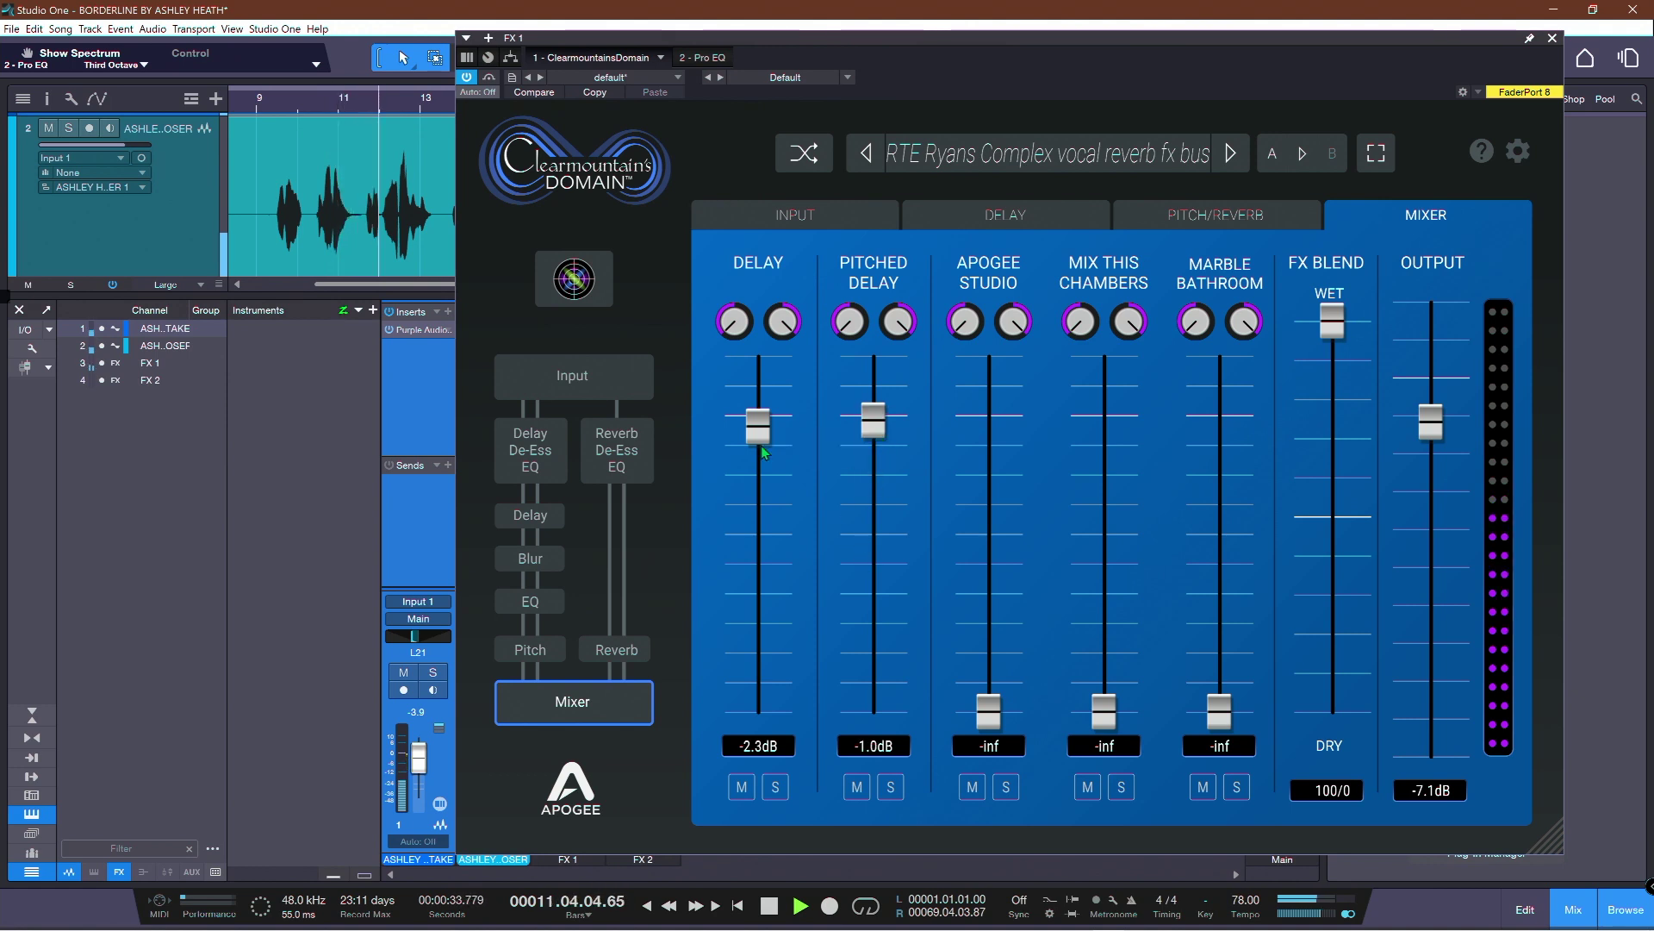
{"action": "scroll", "coordinate": [761, 441], "scroll_direction": "up", "scroll_amount": 1}
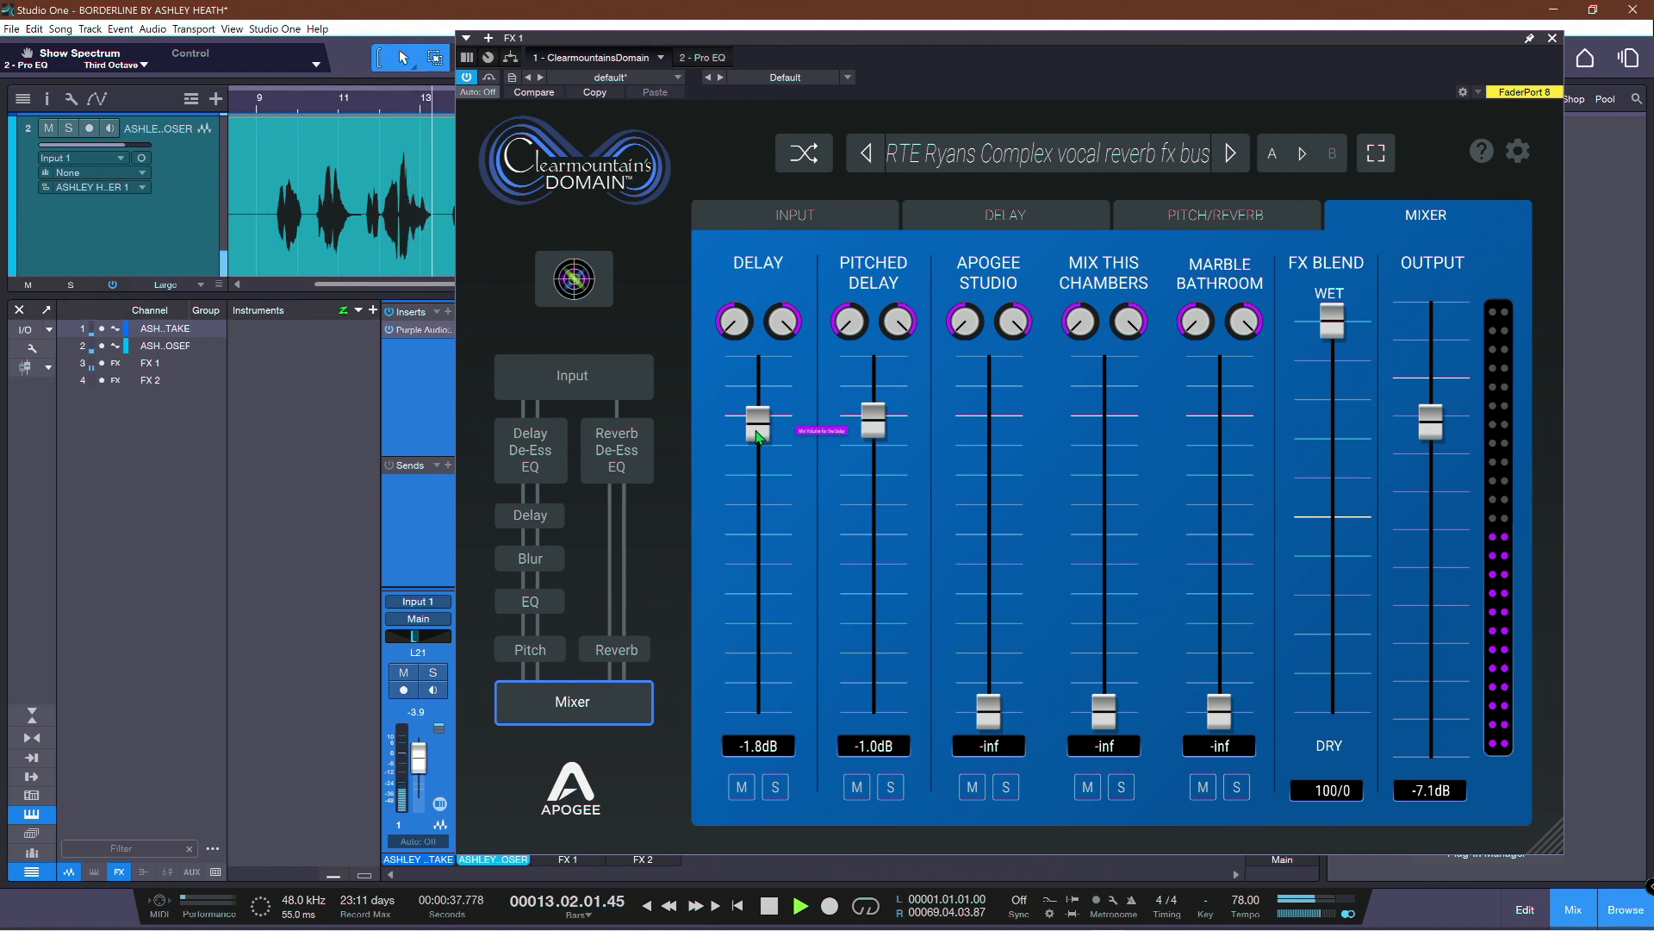
- Bring the Delay and Pitched Delay mixer levels down to -inf, and open the pitch and reverb send settings
{"action": "left_click_drag", "start_coordinate": [759, 435], "coordinate": [769, 725]}
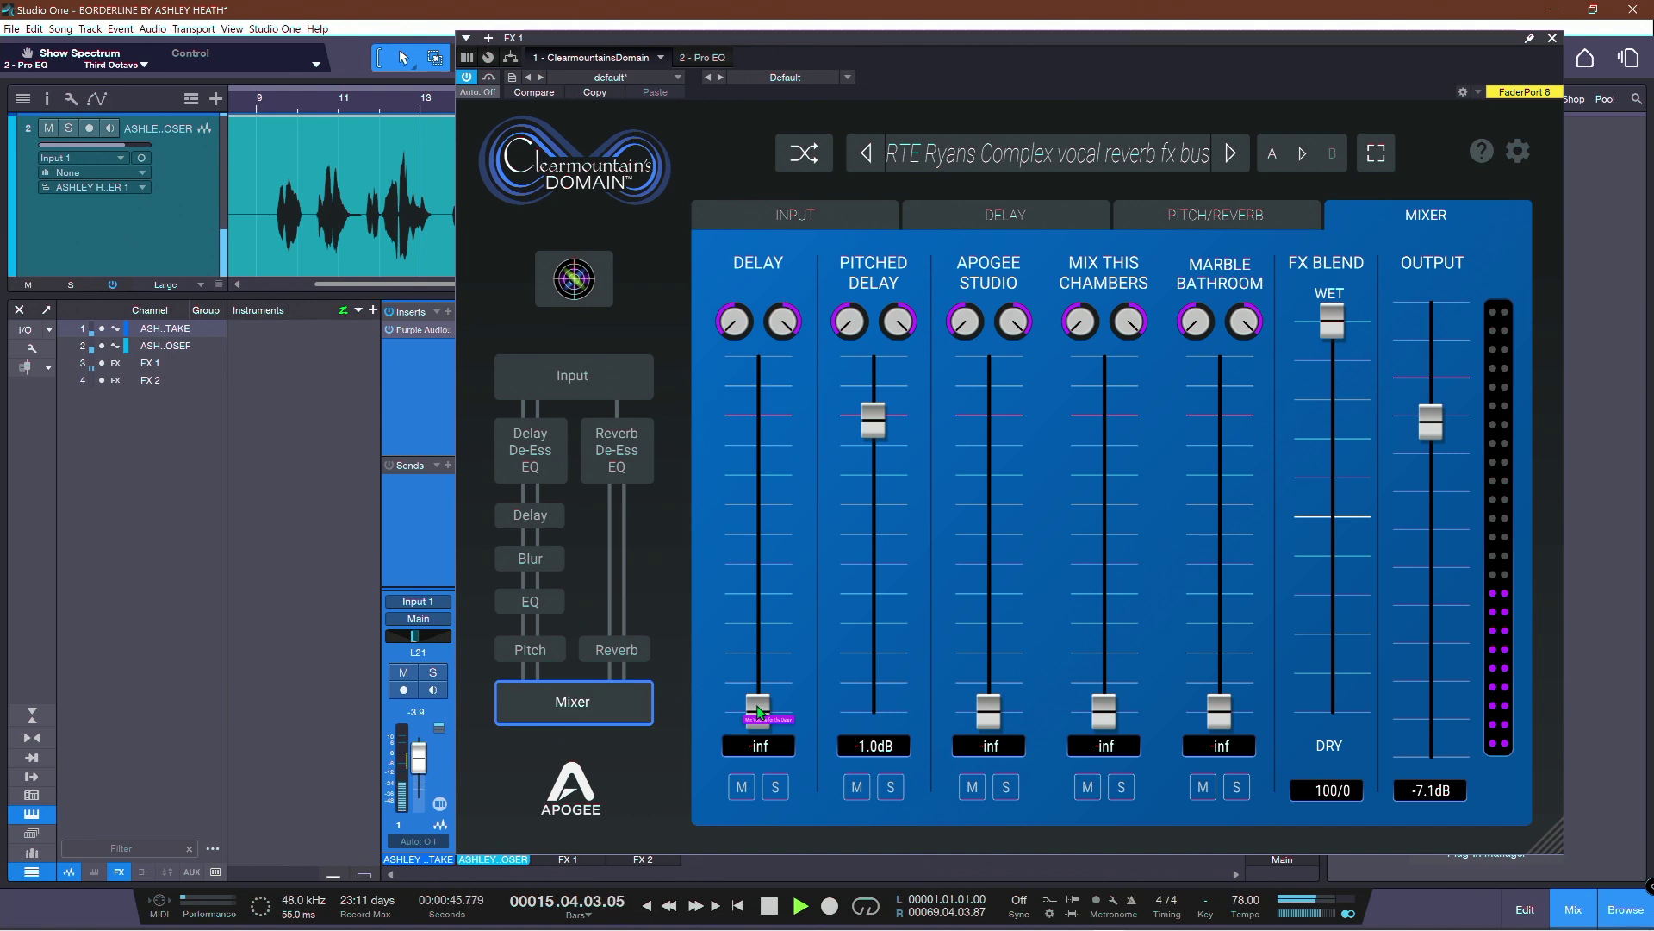
{"action": "left_click_drag", "start_coordinate": [759, 712], "coordinate": [761, 463]}
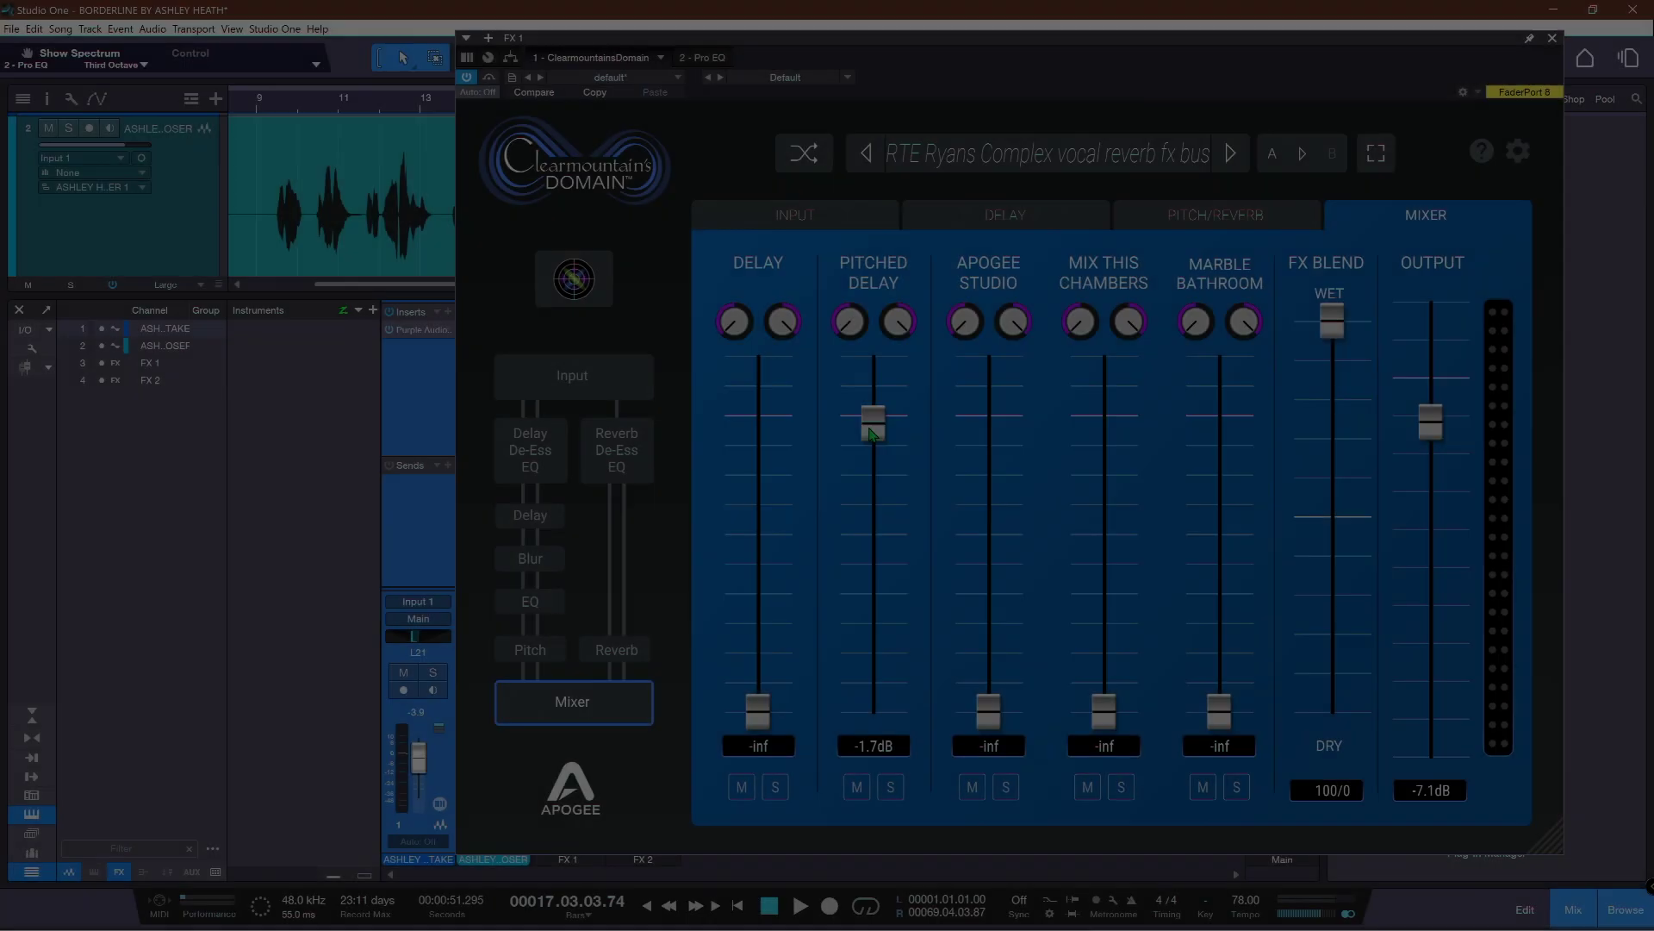
{"action": "left_click_drag", "start_coordinate": [871, 433], "coordinate": [873, 709]}
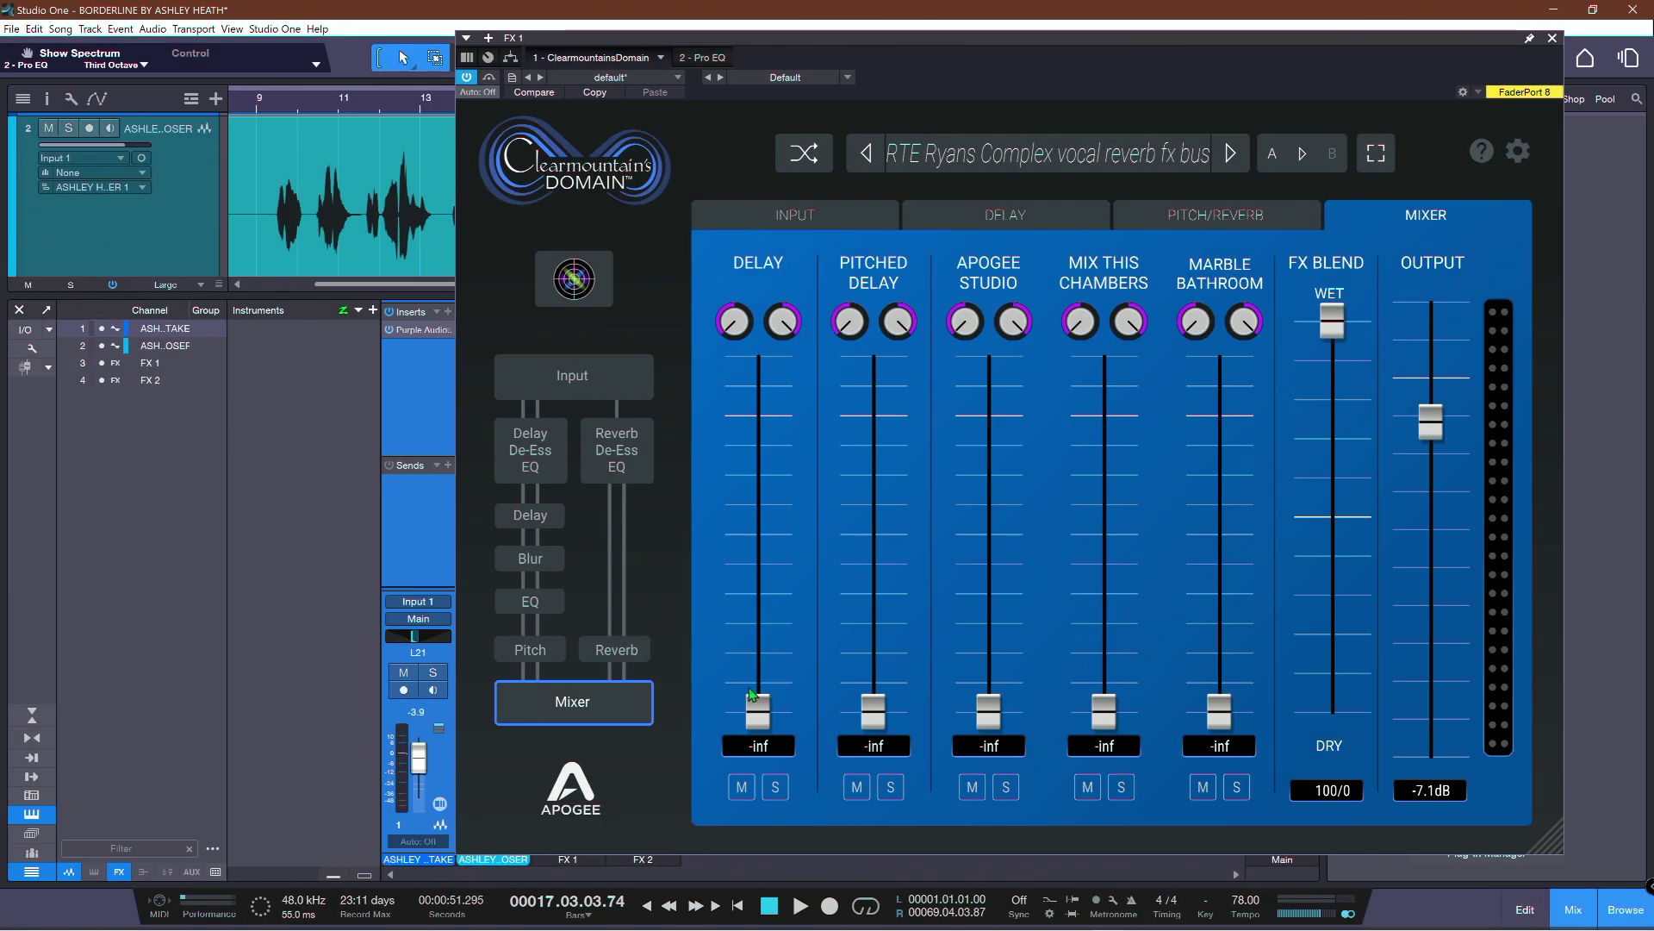
{"action": "left_click", "coordinate": [1218, 217]}
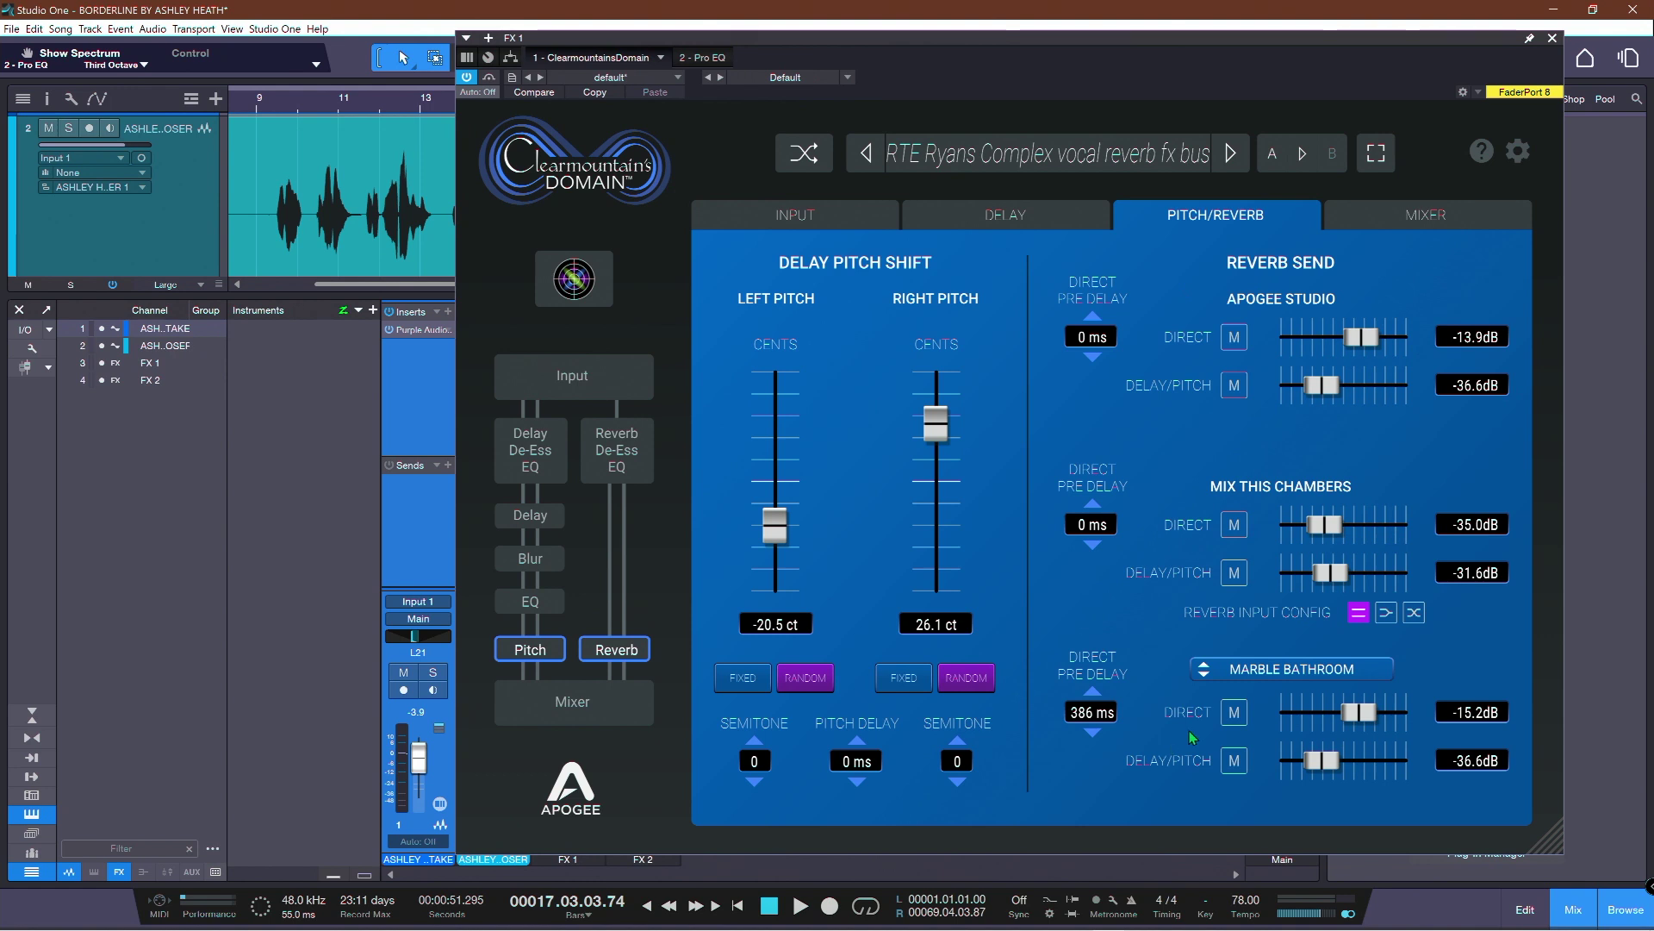
- Review the reverb spaces offered as alternatives to Marble Bathroom, keeping the current choice
{"action": "left_click", "coordinate": [1249, 669]}
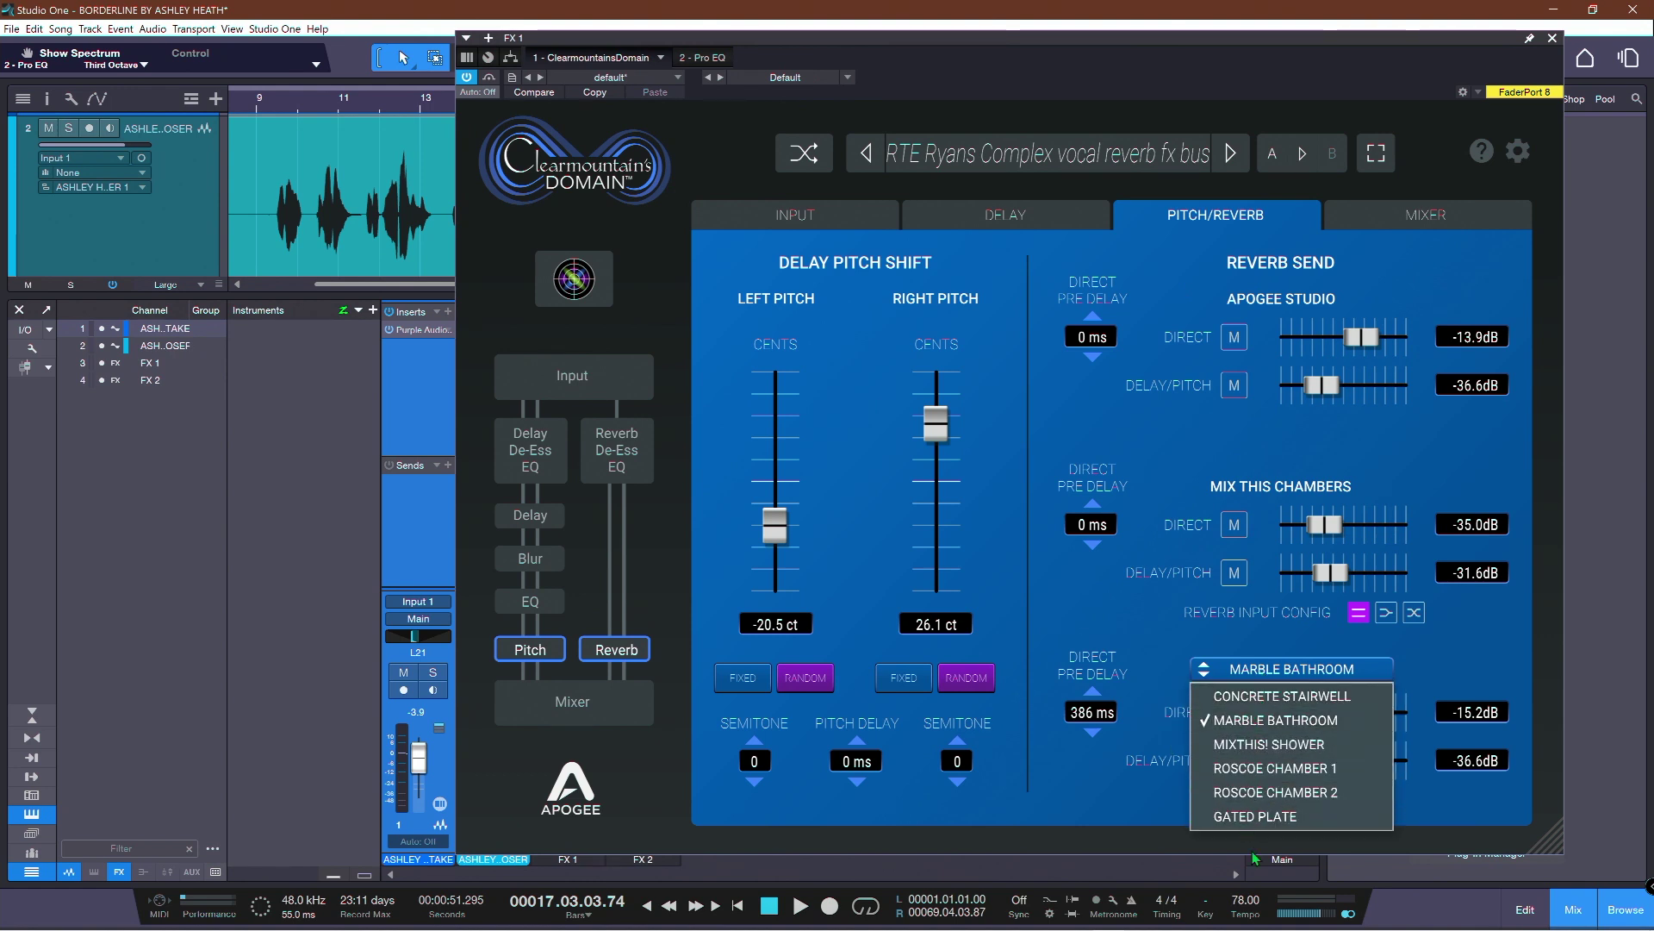
{"action": "left_click", "coordinate": [1136, 659]}
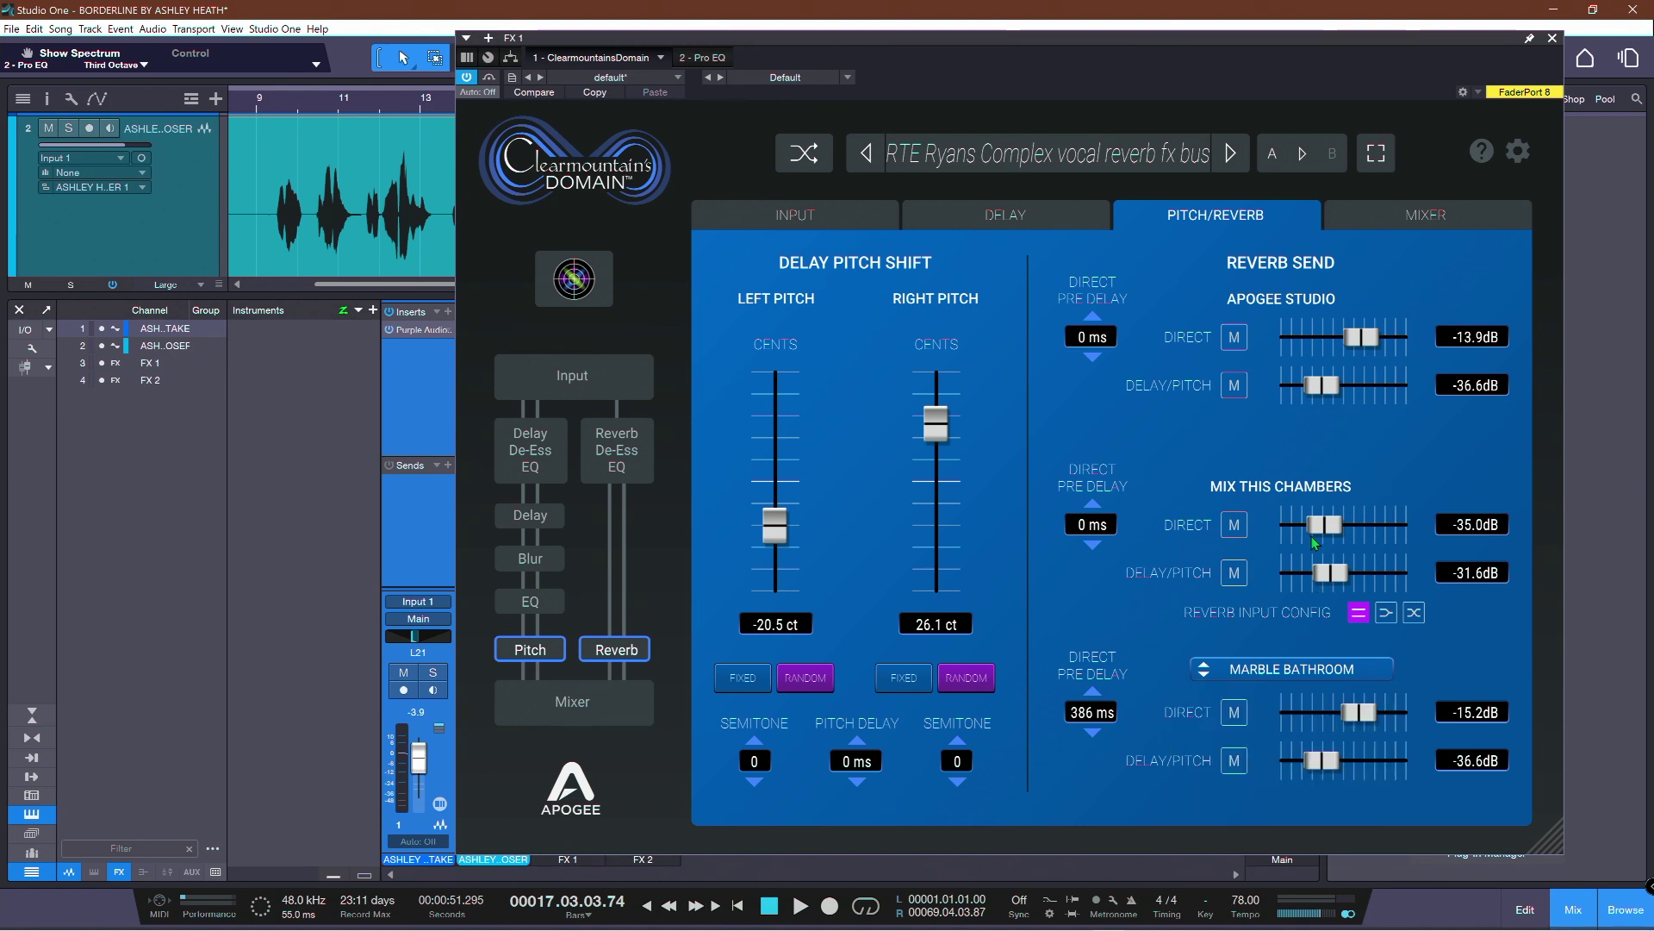
- Raise the Apogee Studio reverb level in the plug-in's mixer to about -2.0 dB while playing the vocal
{"action": "left_click", "coordinate": [1387, 218]}
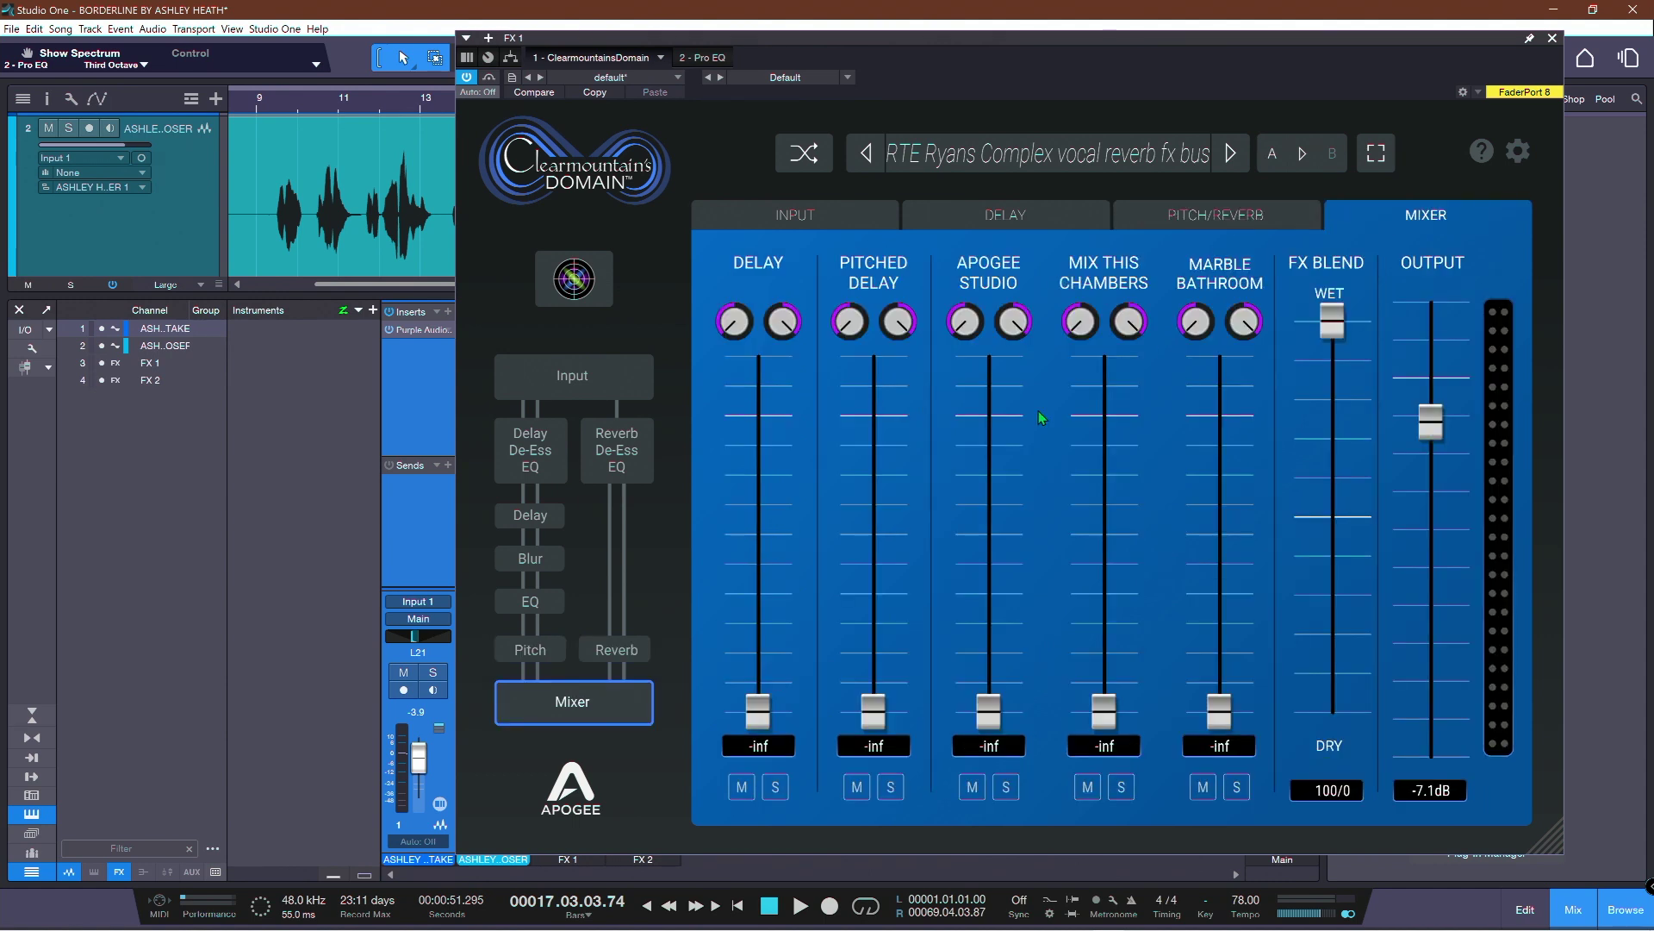
{"action": "left_click_drag", "start_coordinate": [980, 720], "coordinate": [996, 534]}
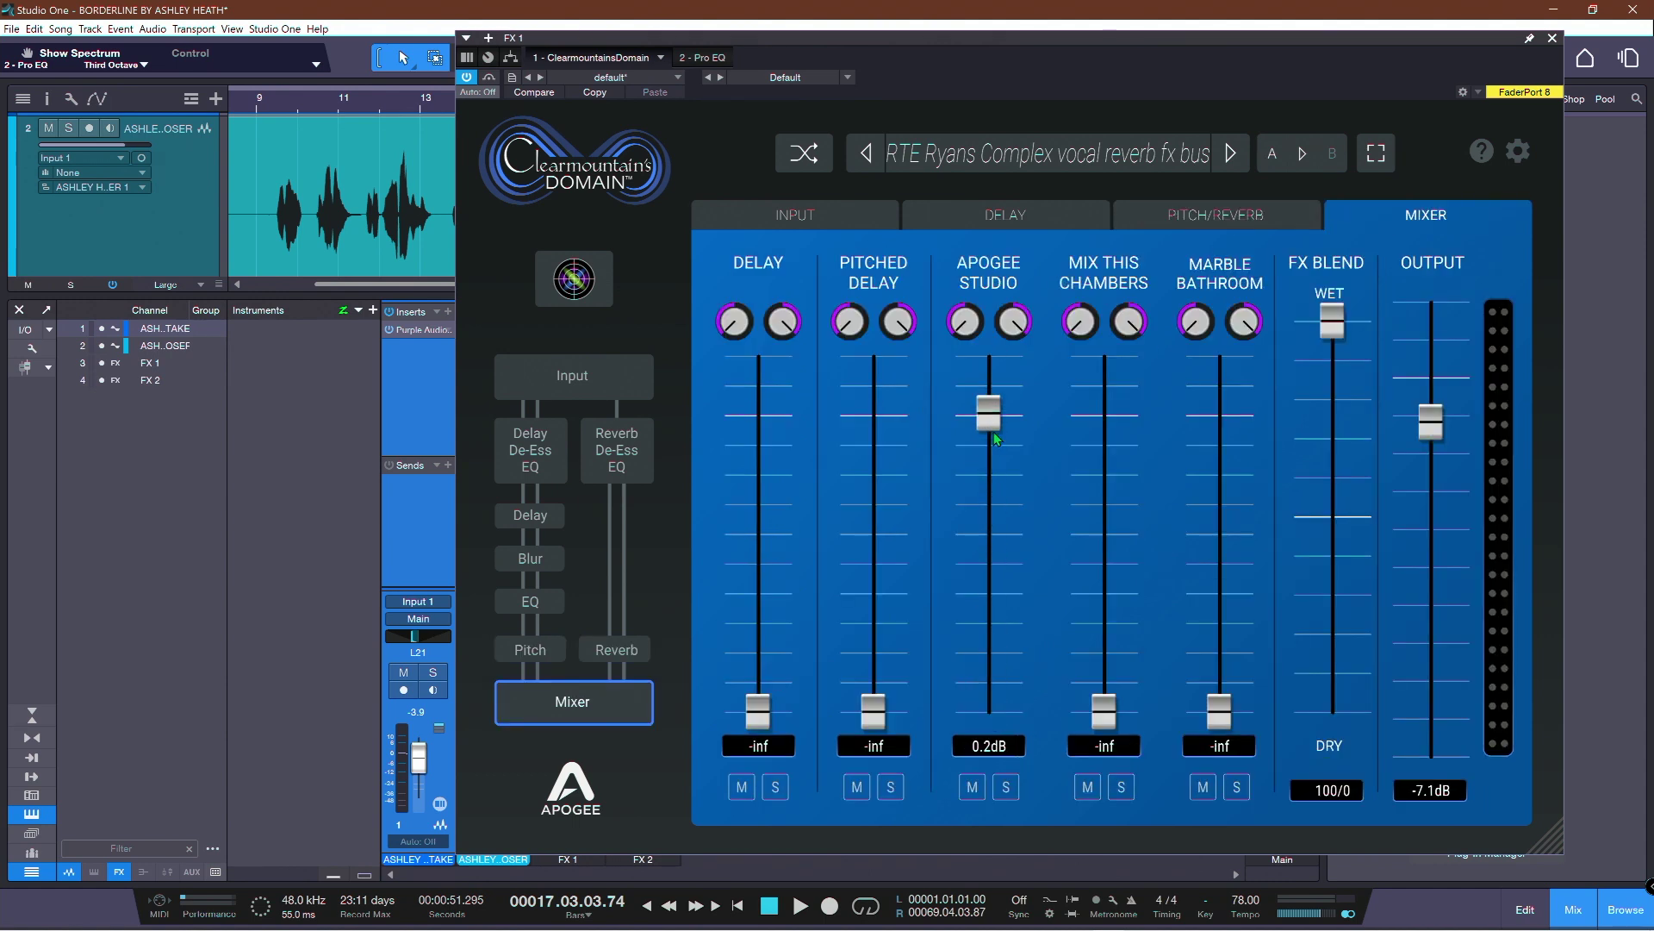
{"action": "left_click_drag", "start_coordinate": [995, 433], "coordinate": [991, 517]}
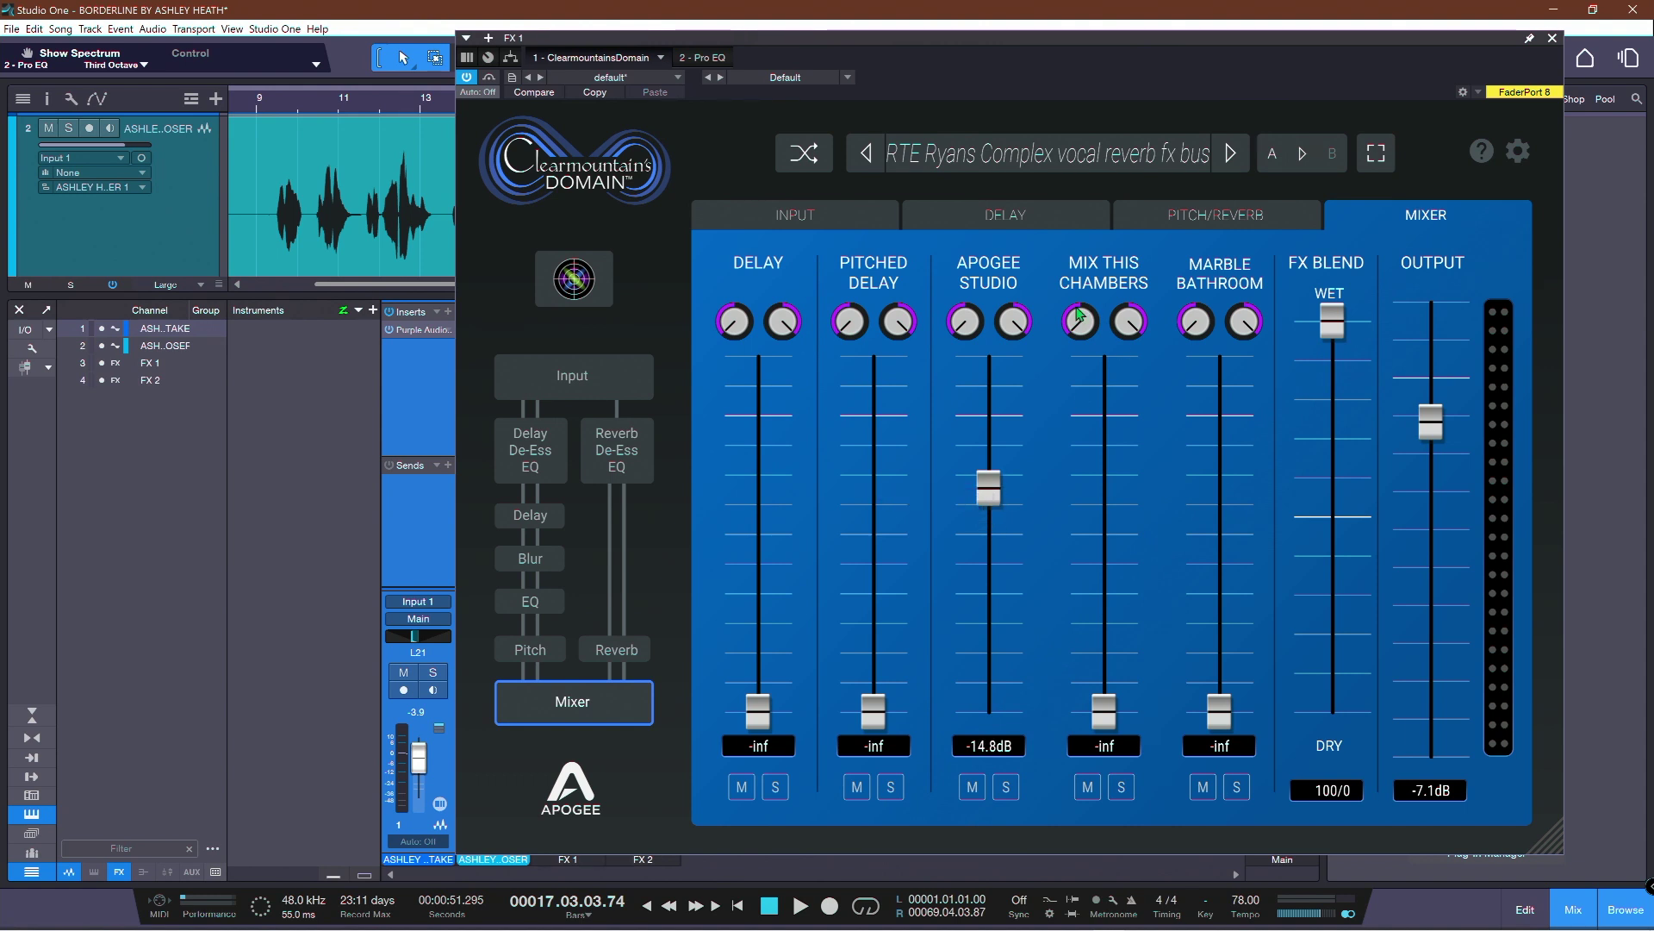
{"action": "key", "text": "space"}
{"action": "left_click_drag", "start_coordinate": [989, 504], "coordinate": [987, 439]}
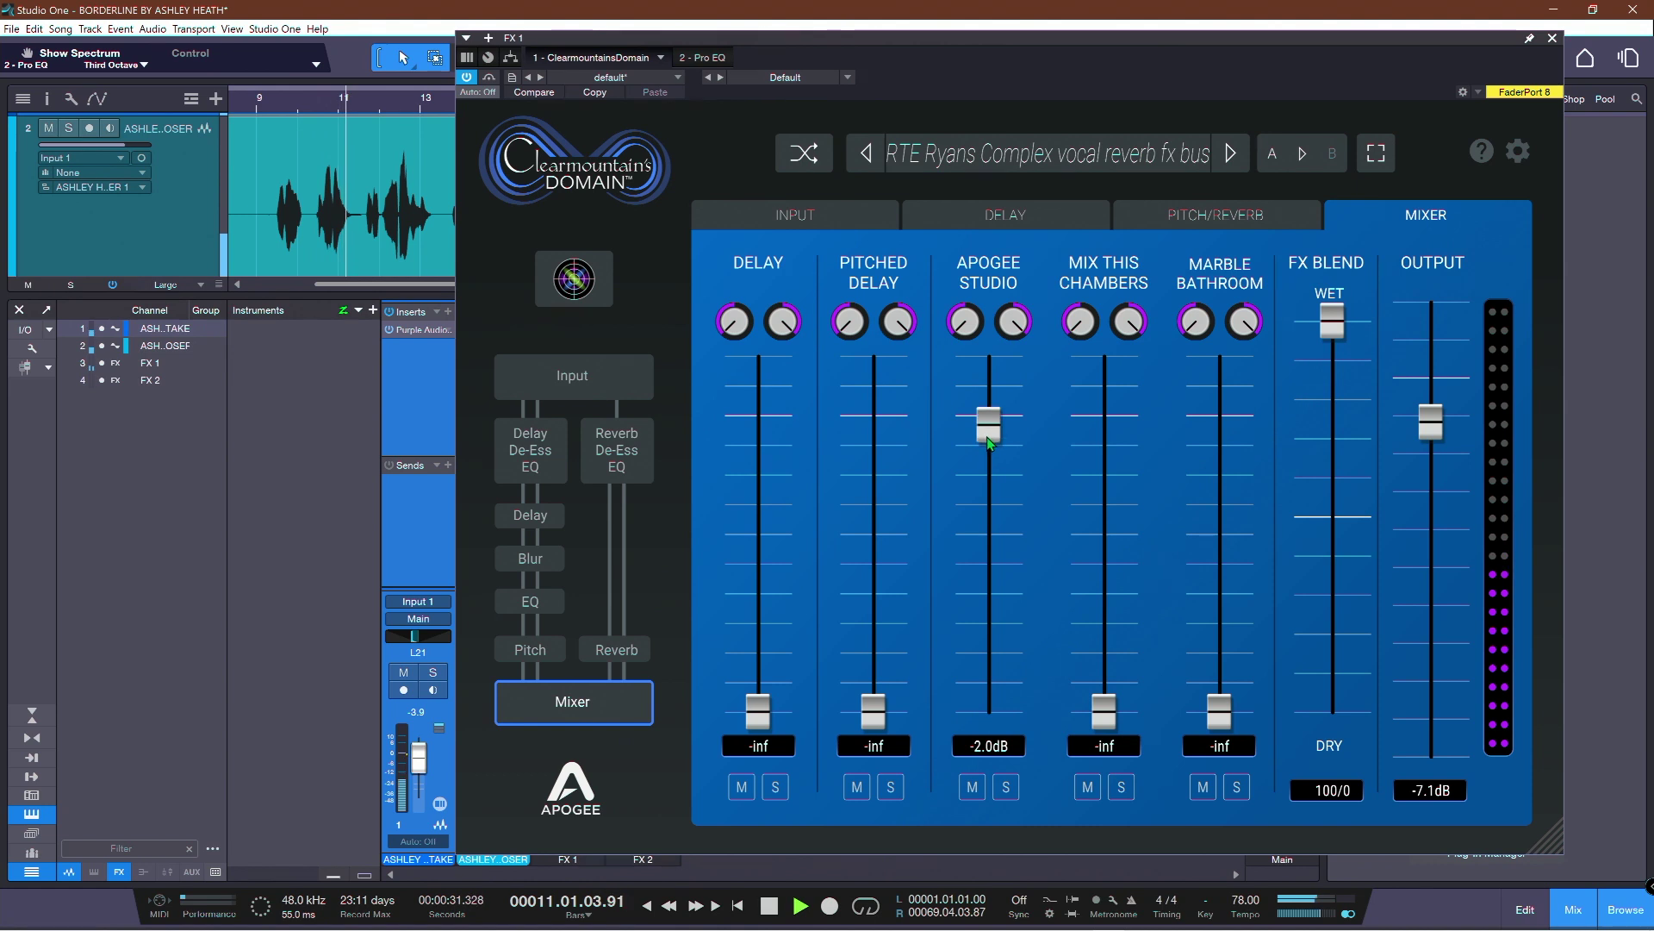
- Set Apogee Studio's Direct send to about -14.7 dB and its Delay/Pitch send to -inf, and stop playback
{"action": "left_click", "coordinate": [1215, 214]}
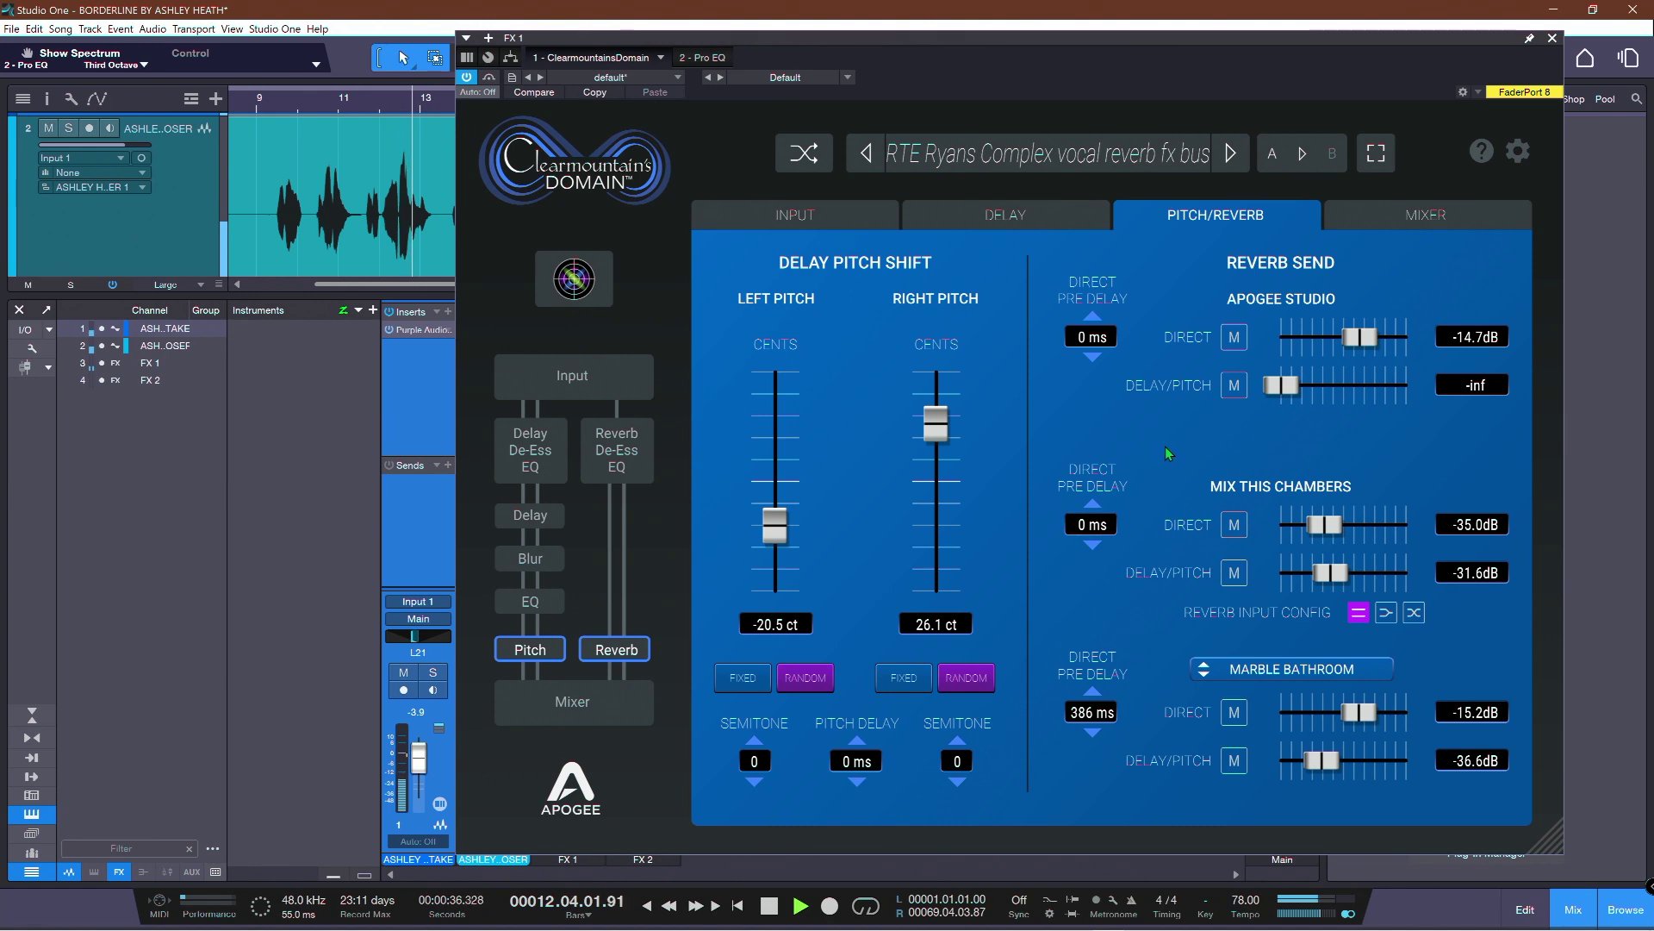
{"action": "key", "text": "space"}
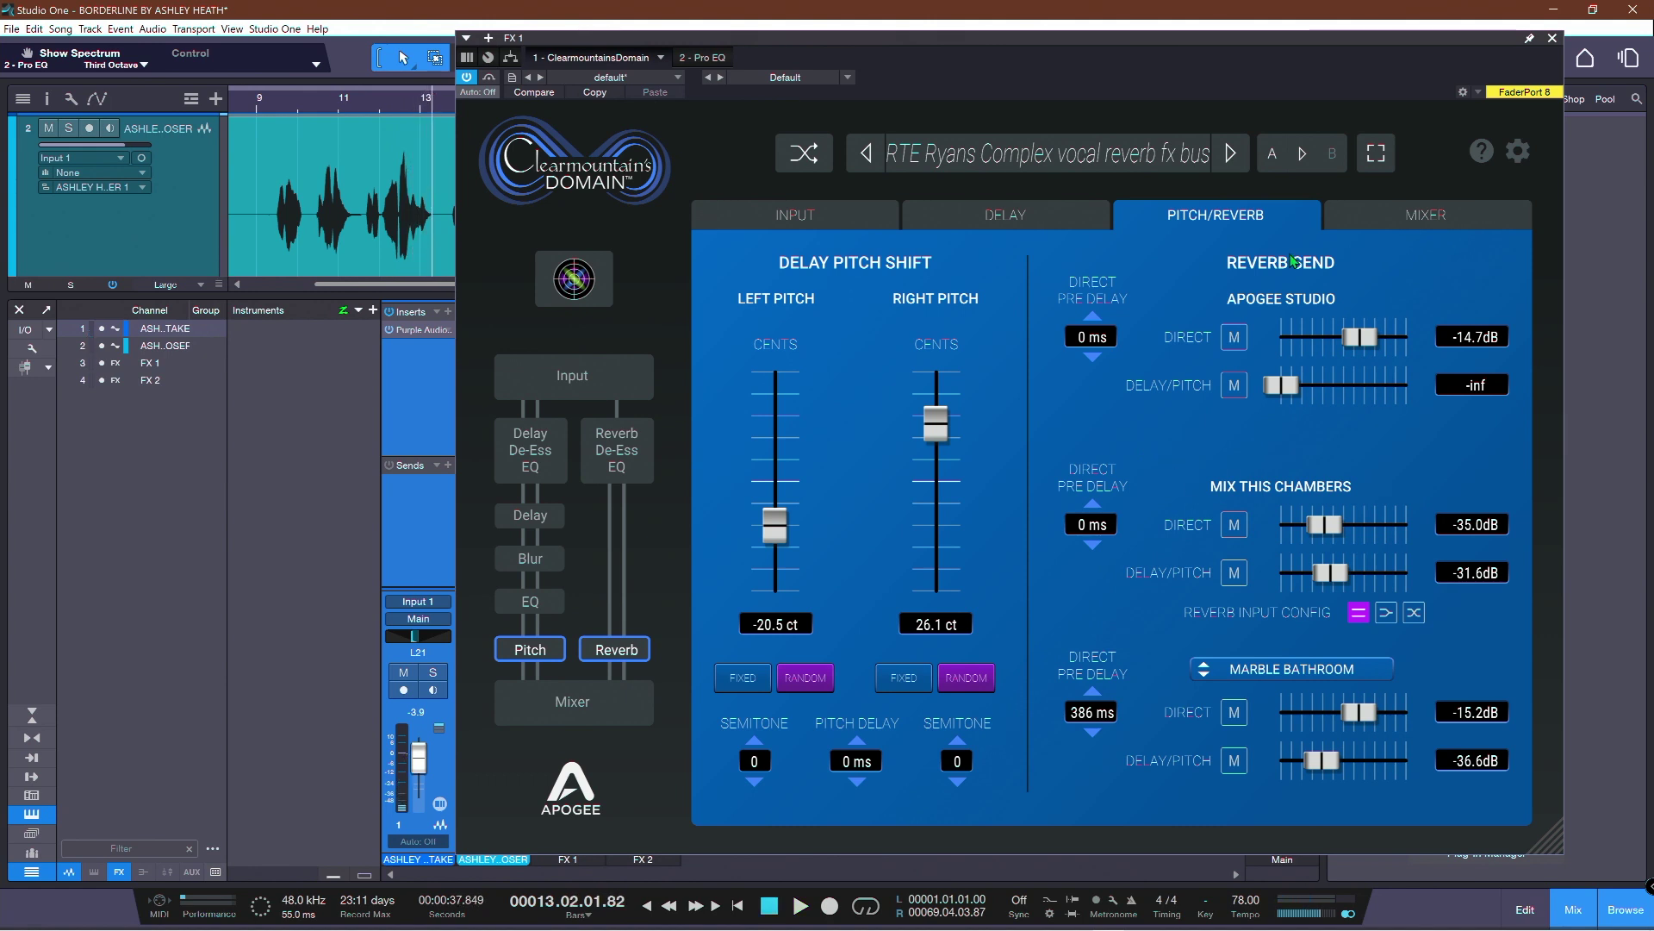
- Raise the mixer levels of Mix This Chambers to about -15.3 dB and Marble Bathroom to about -15.5 dB
{"action": "left_click", "coordinate": [1377, 224]}
{"action": "left_click_drag", "start_coordinate": [1111, 724], "coordinate": [1105, 538]}
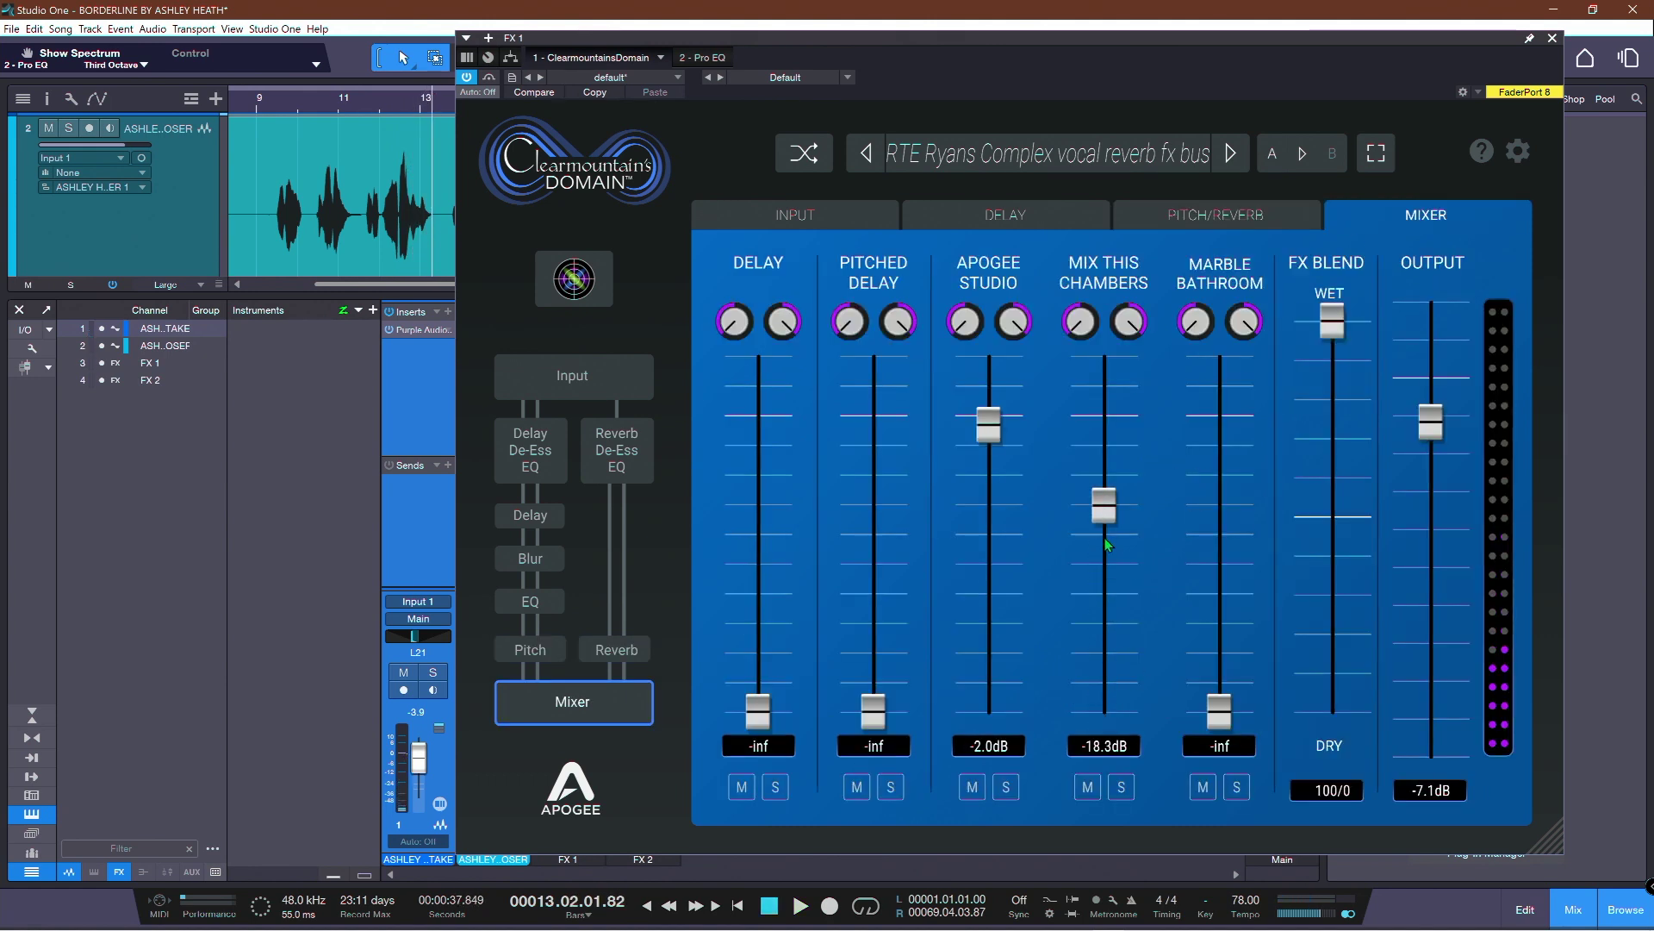
{"action": "left_click_drag", "start_coordinate": [1222, 722], "coordinate": [1238, 556]}
{"action": "left_click_drag", "start_coordinate": [1109, 521], "coordinate": [1108, 510]}
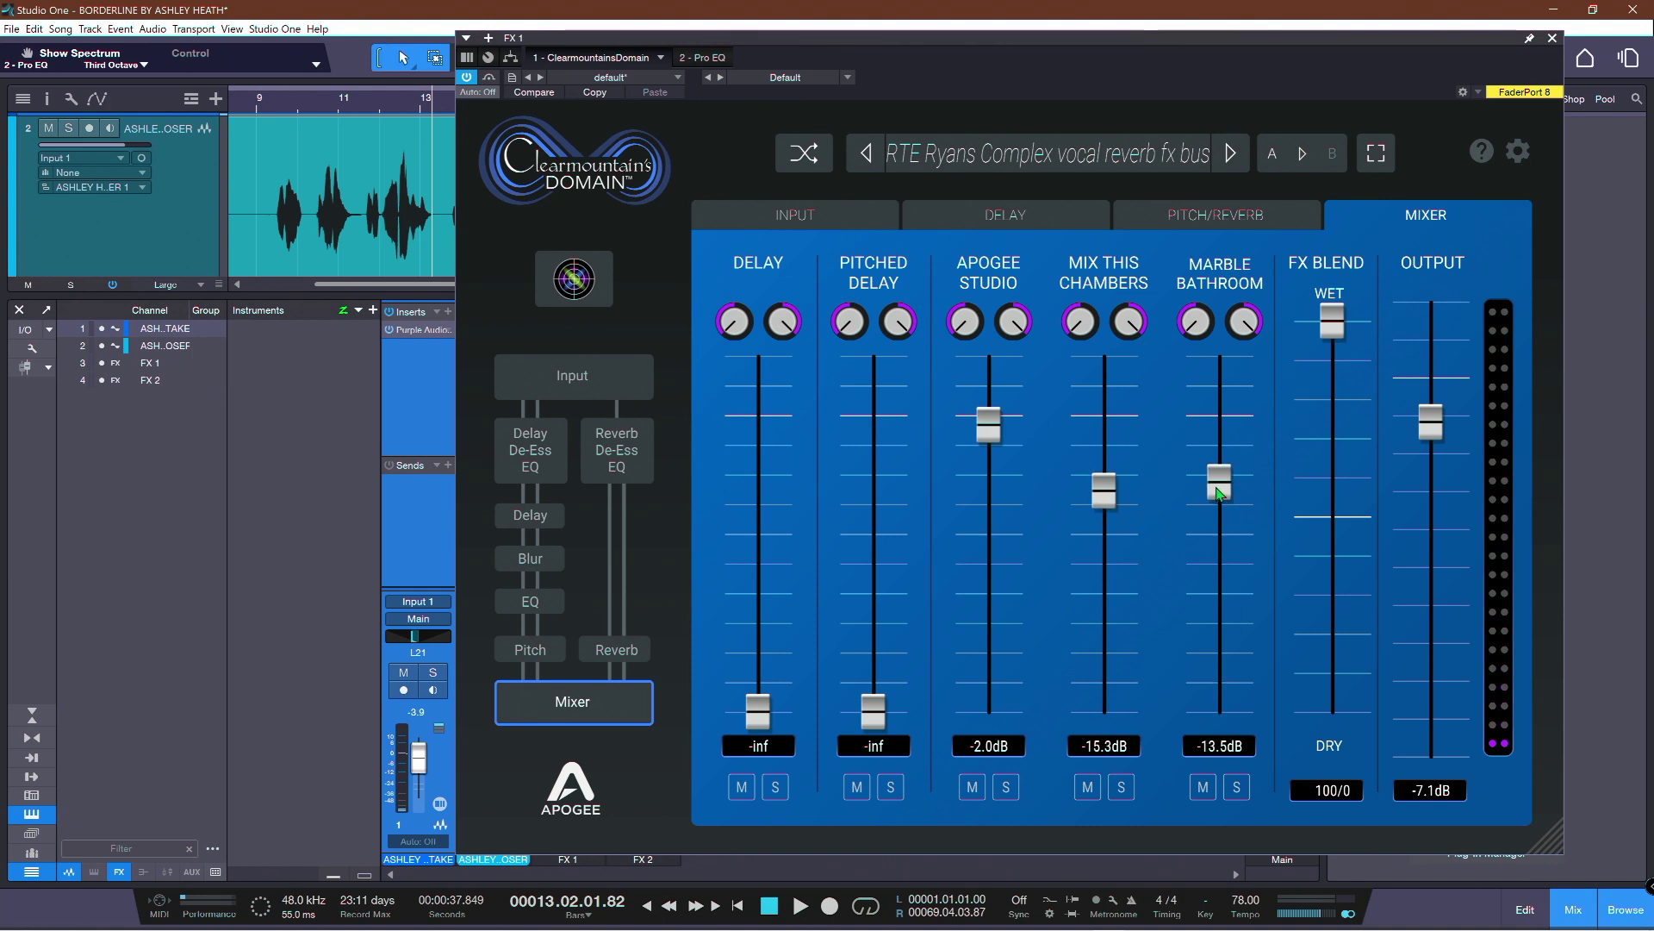
{"action": "left_click_drag", "start_coordinate": [1225, 484], "coordinate": [1230, 496]}
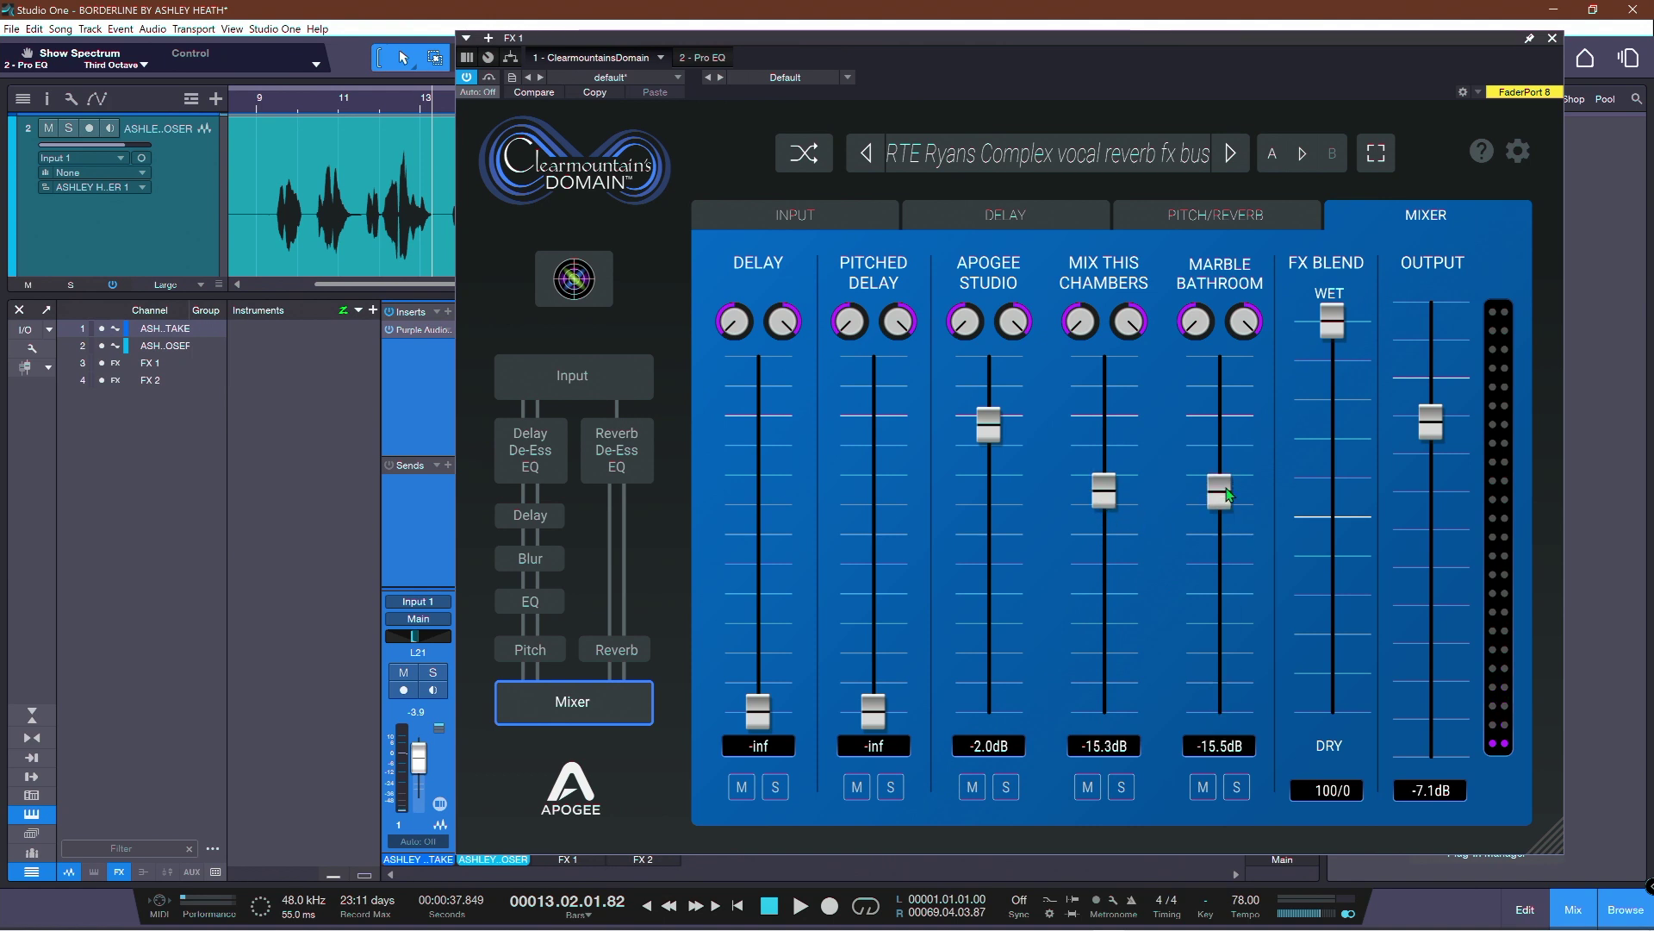
- Set both Mix This Chambers sends to -inf, and Marble Bathroom to 0 ms pre-delay, Direct about -12.0 dB and Delay/Pitch -inf
{"action": "left_click", "coordinate": [1231, 215]}
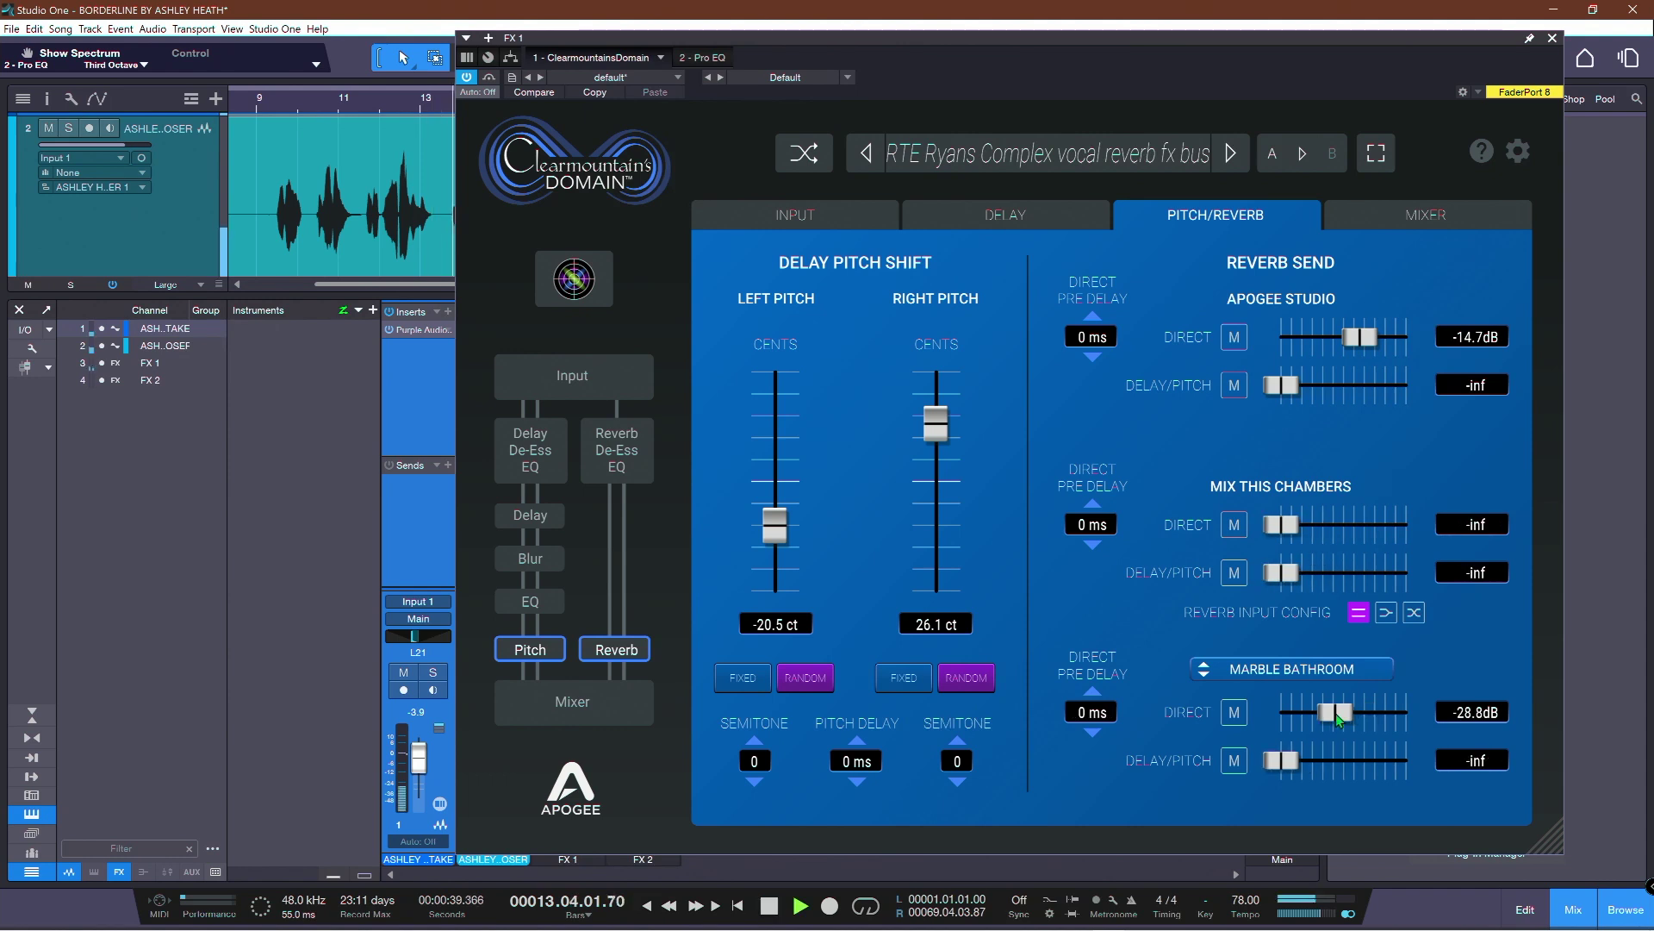
{"action": "left_click_drag", "start_coordinate": [1341, 722], "coordinate": [1357, 720]}
- Raise the Marble Bathroom mixer level to about -6.3 dB and lower the plug-in output to about -17.5 dB
{"action": "left_click", "coordinate": [1408, 224]}
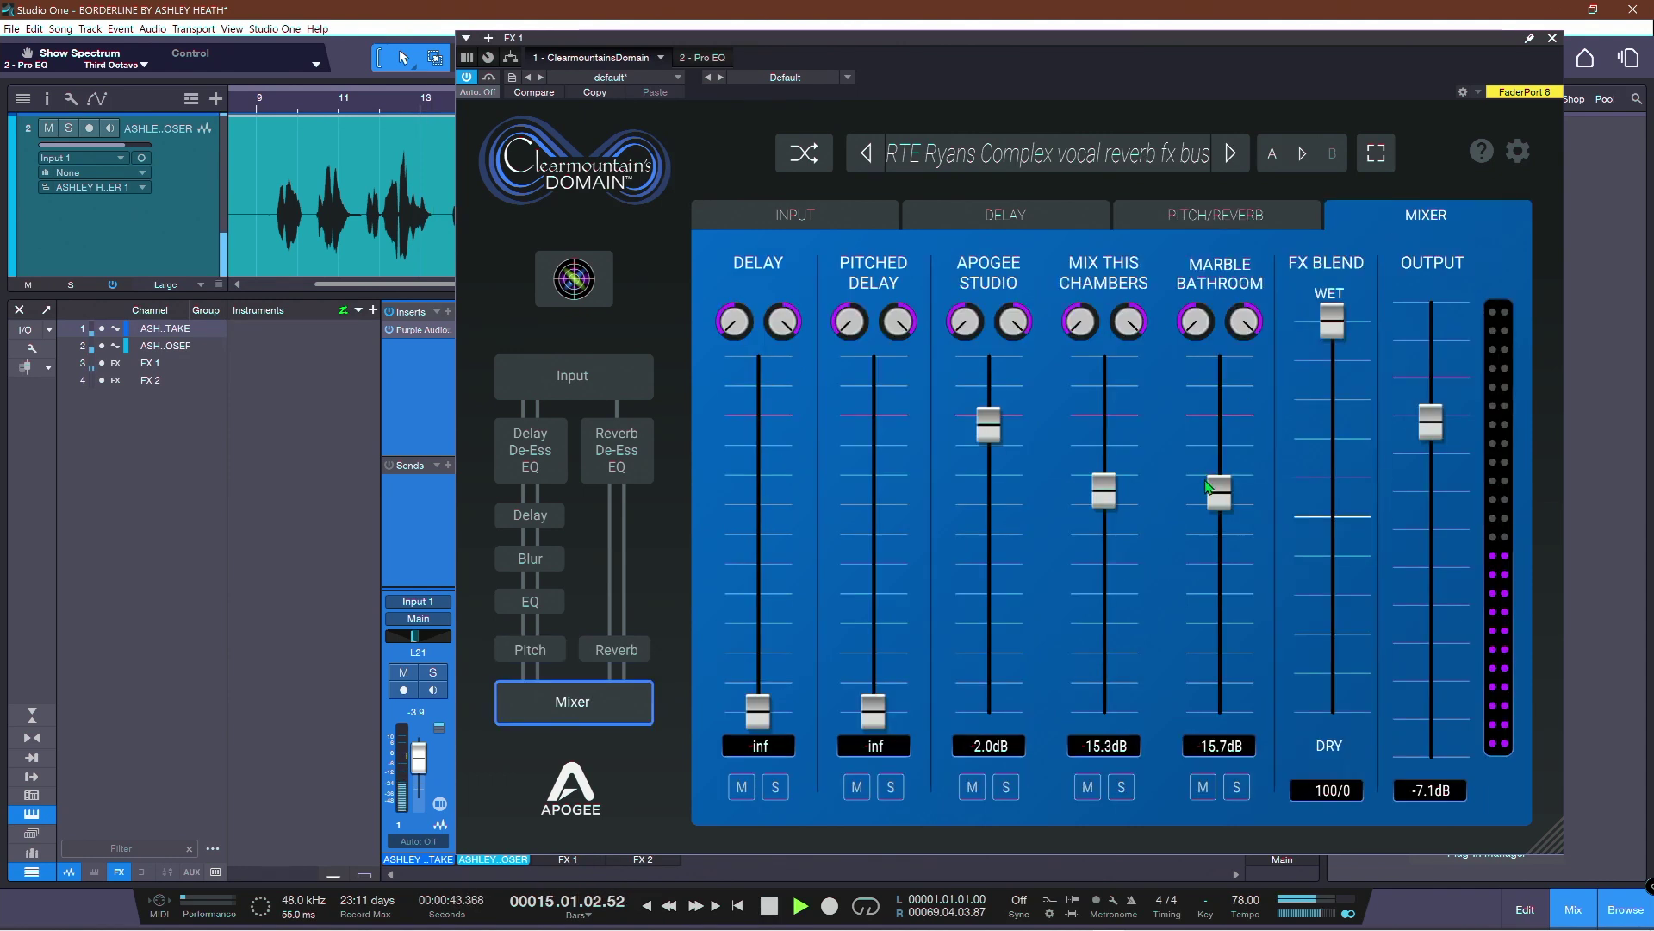
{"action": "mouse_move", "coordinate": [1222, 483]}
{"action": "left_mouse_down"}
{"action": "mouse_move", "coordinate": [1223, 441]}
{"action": "mouse_move", "coordinate": [1231, 461]}
{"action": "left_mouse_up"}
{"action": "left_click_drag", "start_coordinate": [1439, 438], "coordinate": [1435, 500]}
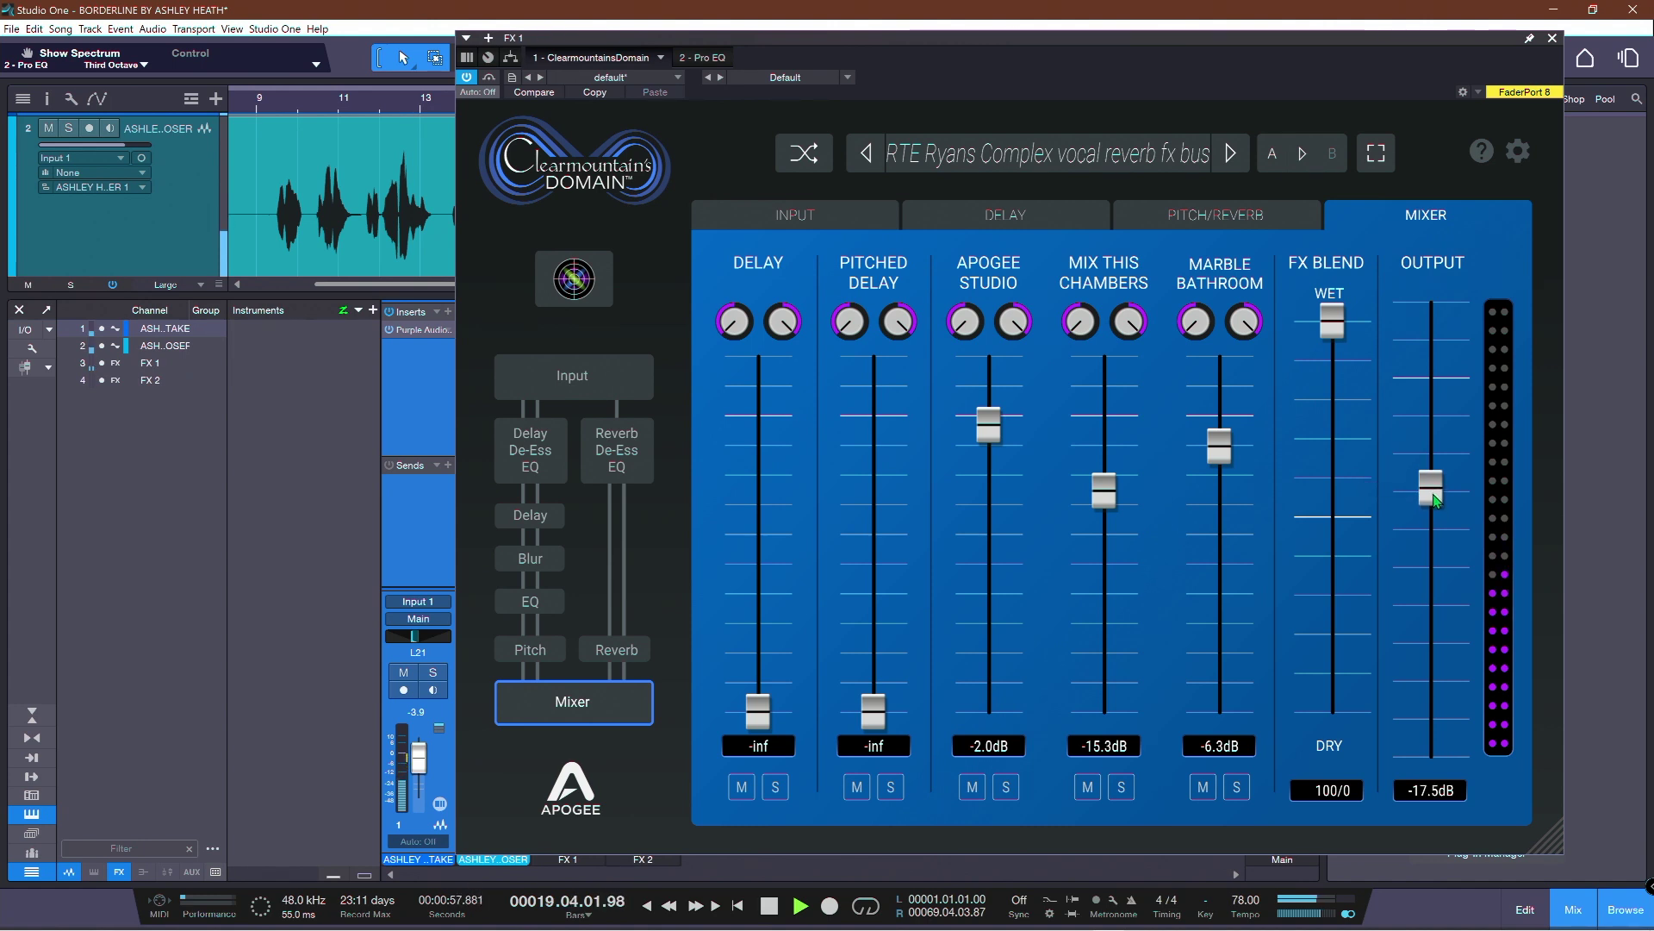
- Set the Direct reverb sends of Mix This Chambers to about -30.1 dB and Marble Bathroom to about -16.4 dB
{"action": "left_click", "coordinate": [1220, 218]}
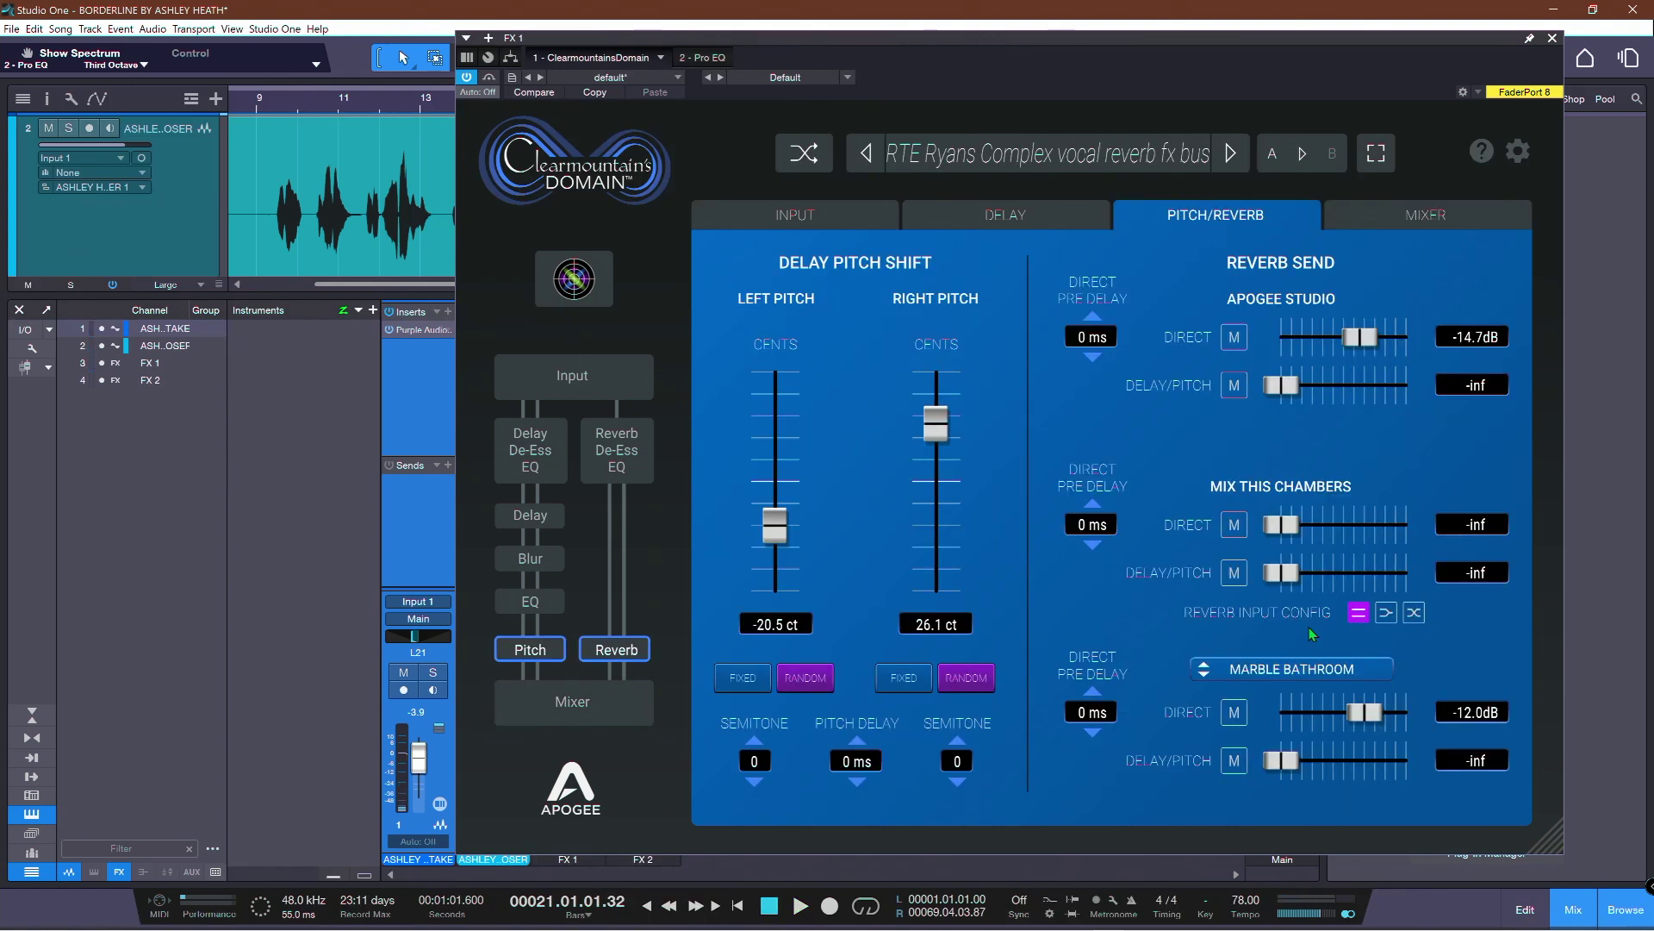
{"action": "left_click_drag", "start_coordinate": [1285, 534], "coordinate": [1346, 528]}
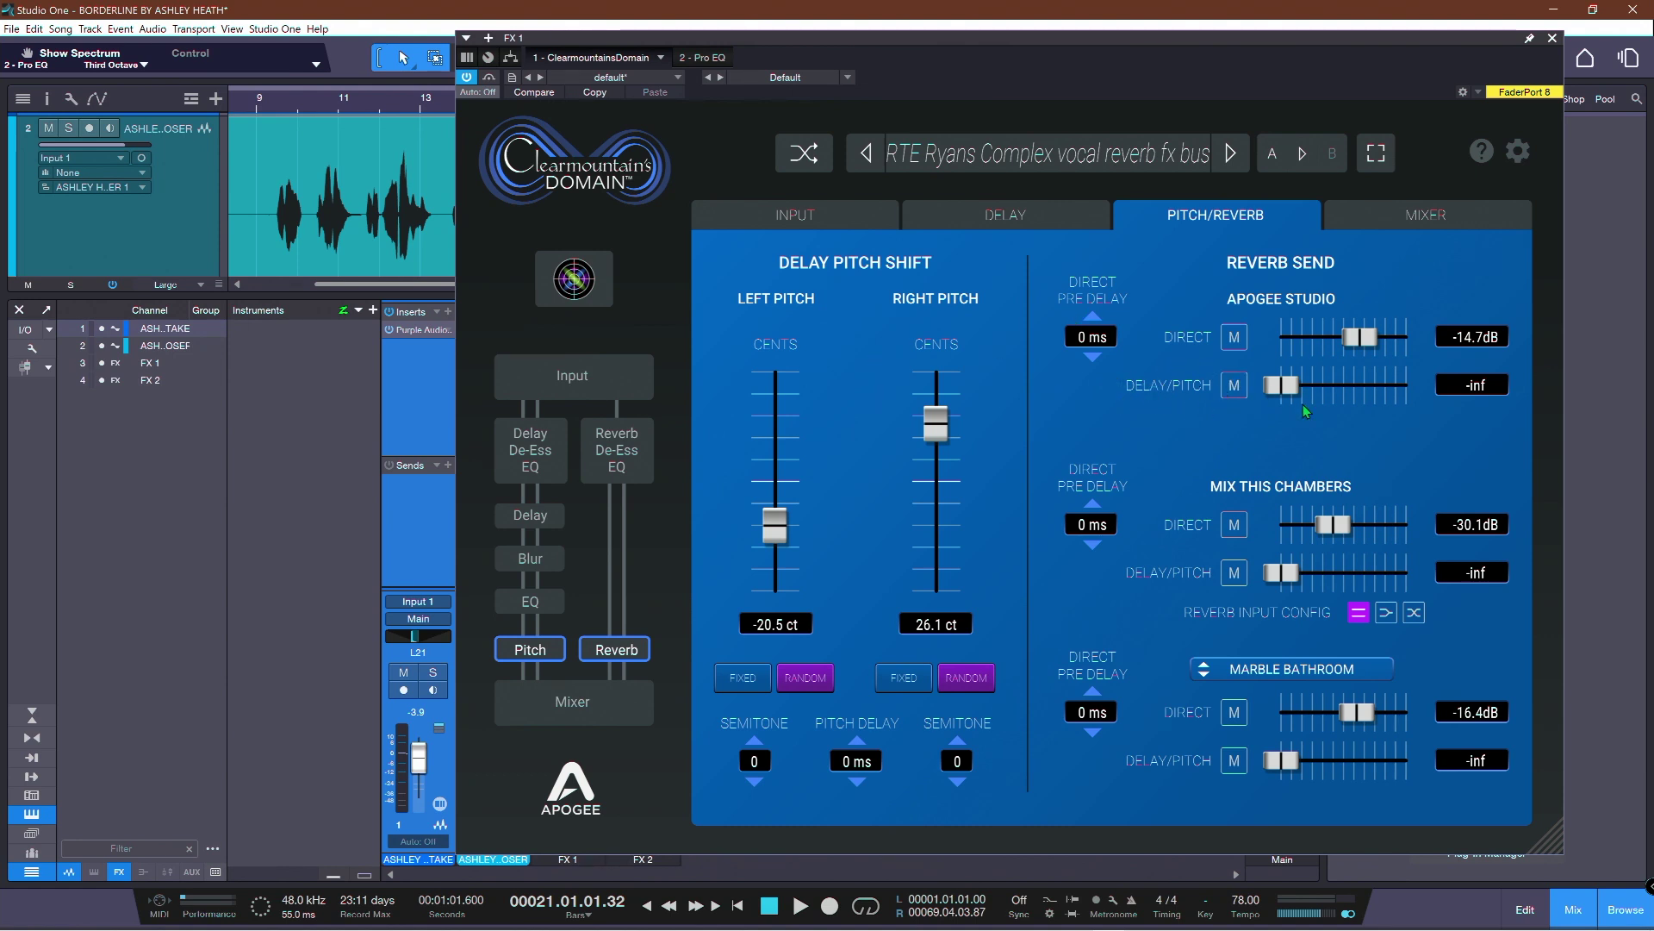
- During playback, set Delay/Pitch sends to about -26.1 dB for Apogee Studio, -15.7 dB for Mix This Chambers and -27.1 dB for Marble Bathroom, with crossed reverb input
{"action": "key", "text": "space"}
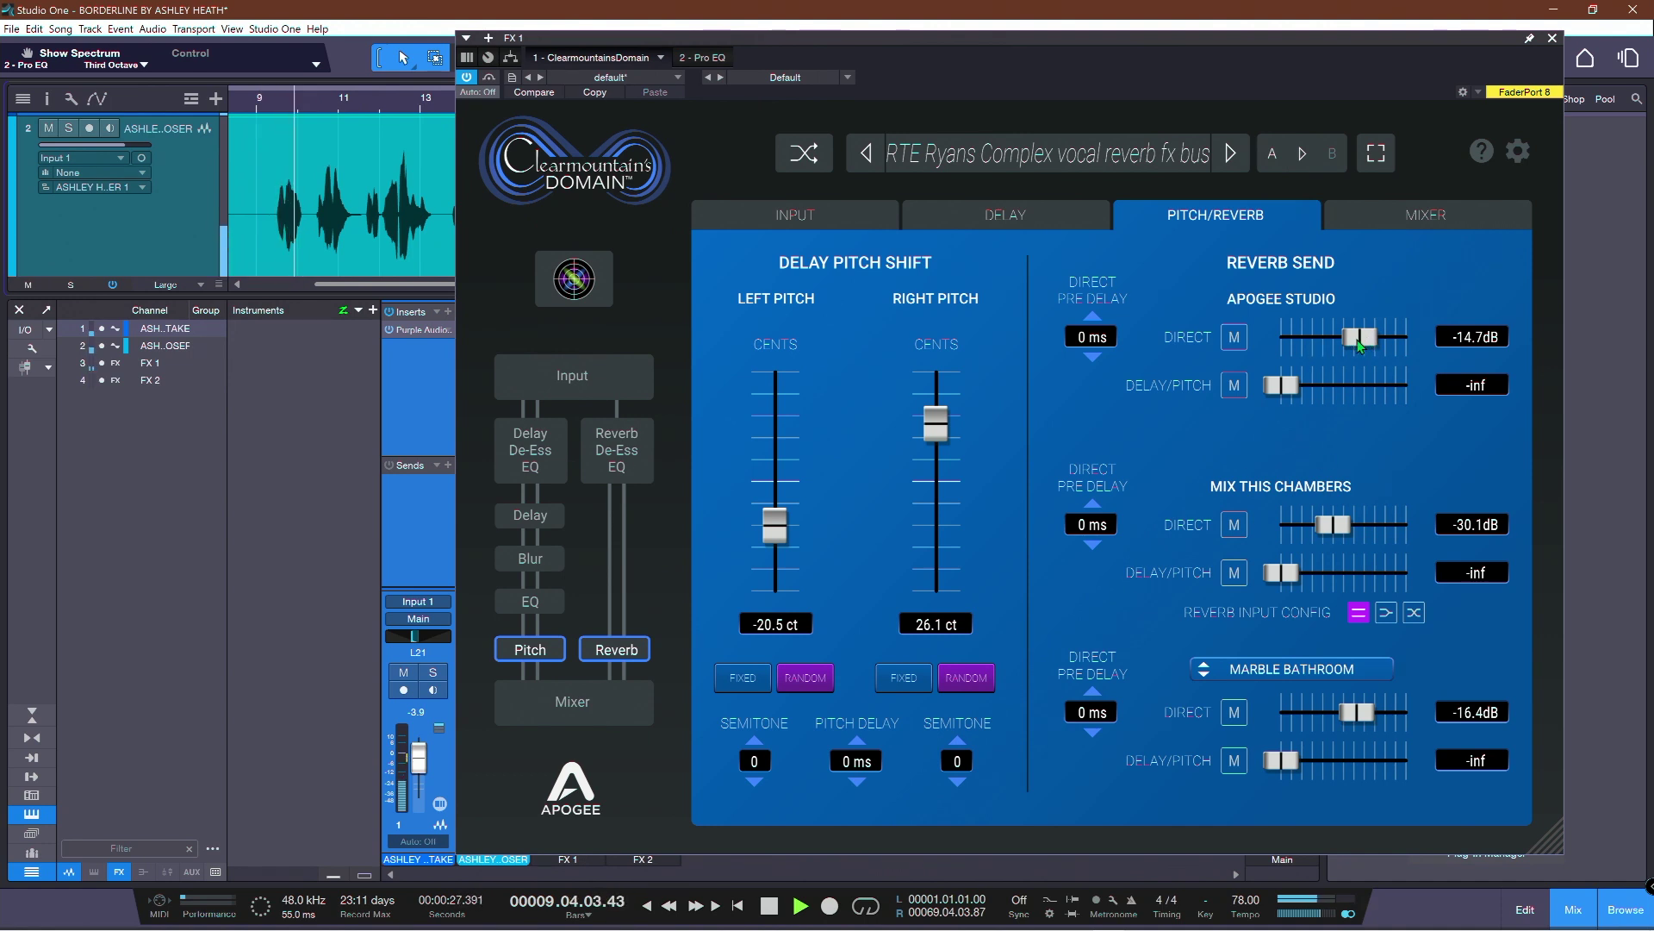
{"action": "left_click_drag", "start_coordinate": [1283, 390], "coordinate": [1347, 389]}
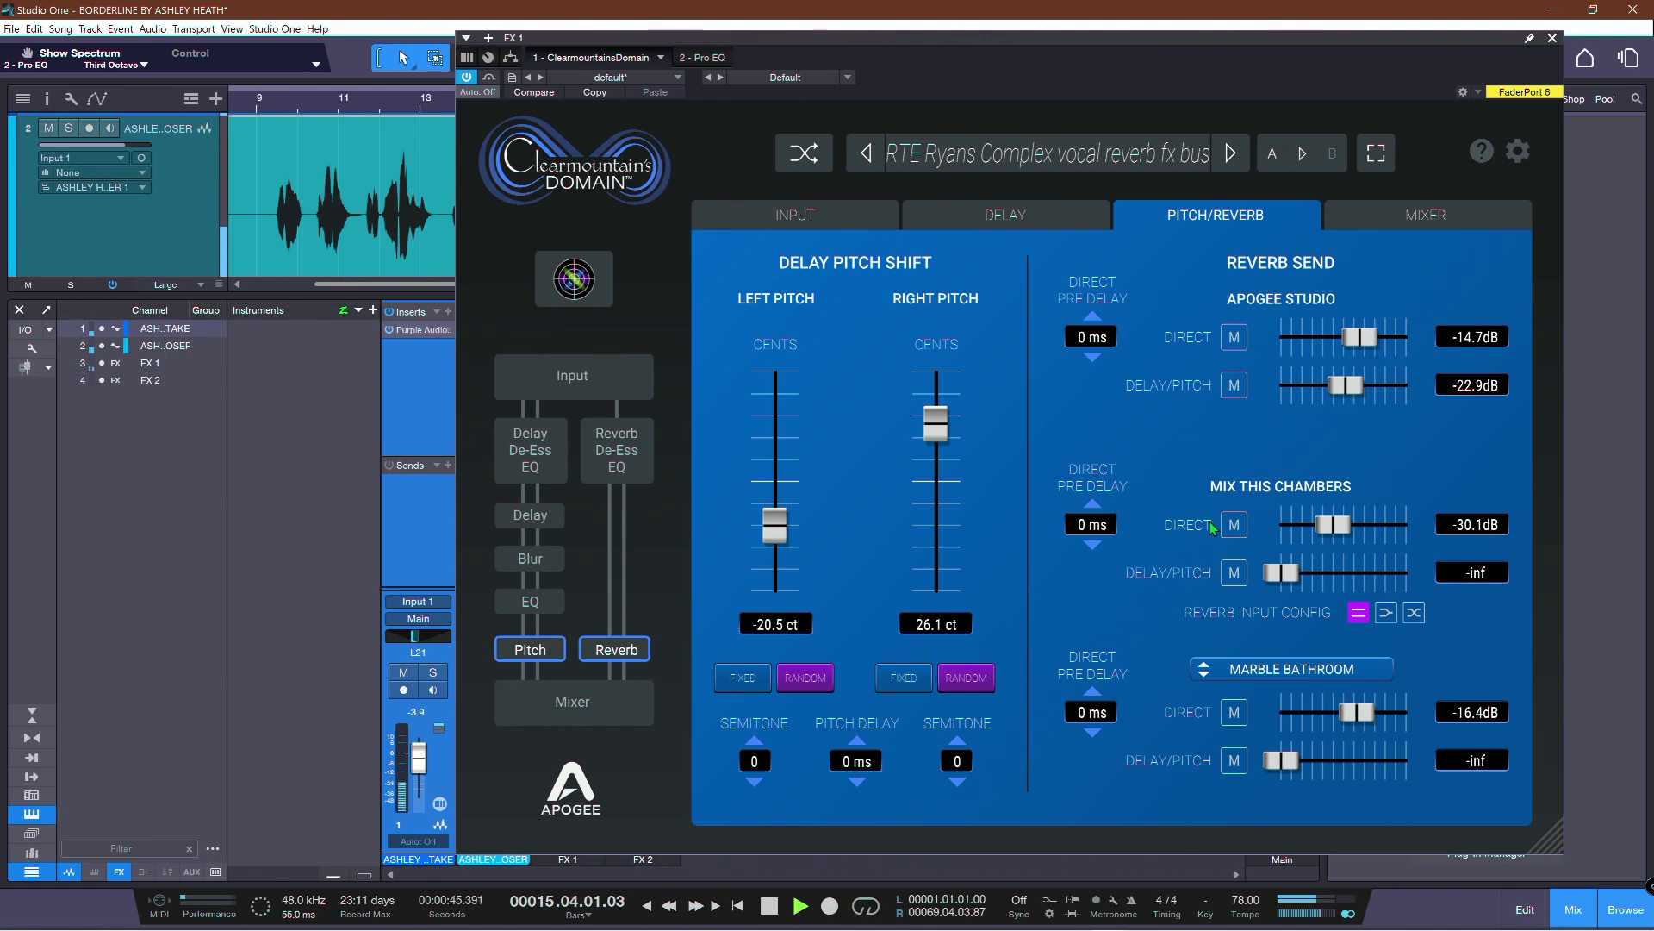
{"action": "left_click_drag", "start_coordinate": [1288, 583], "coordinate": [1352, 579]}
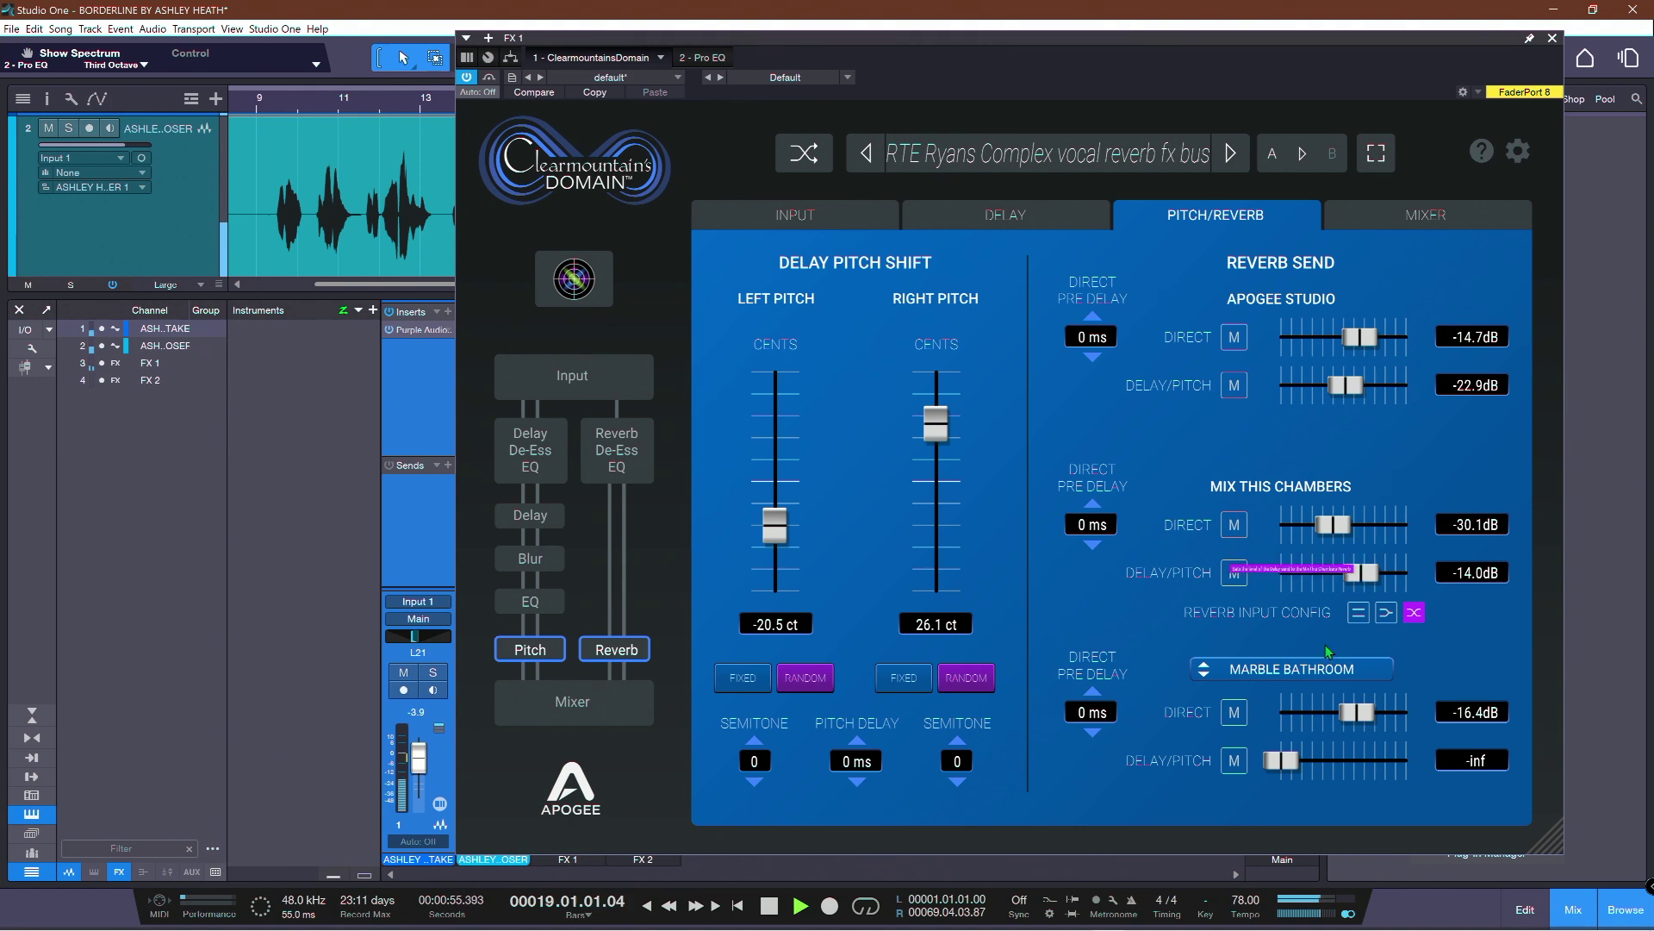
{"action": "left_click_drag", "start_coordinate": [1284, 760], "coordinate": [1352, 767]}
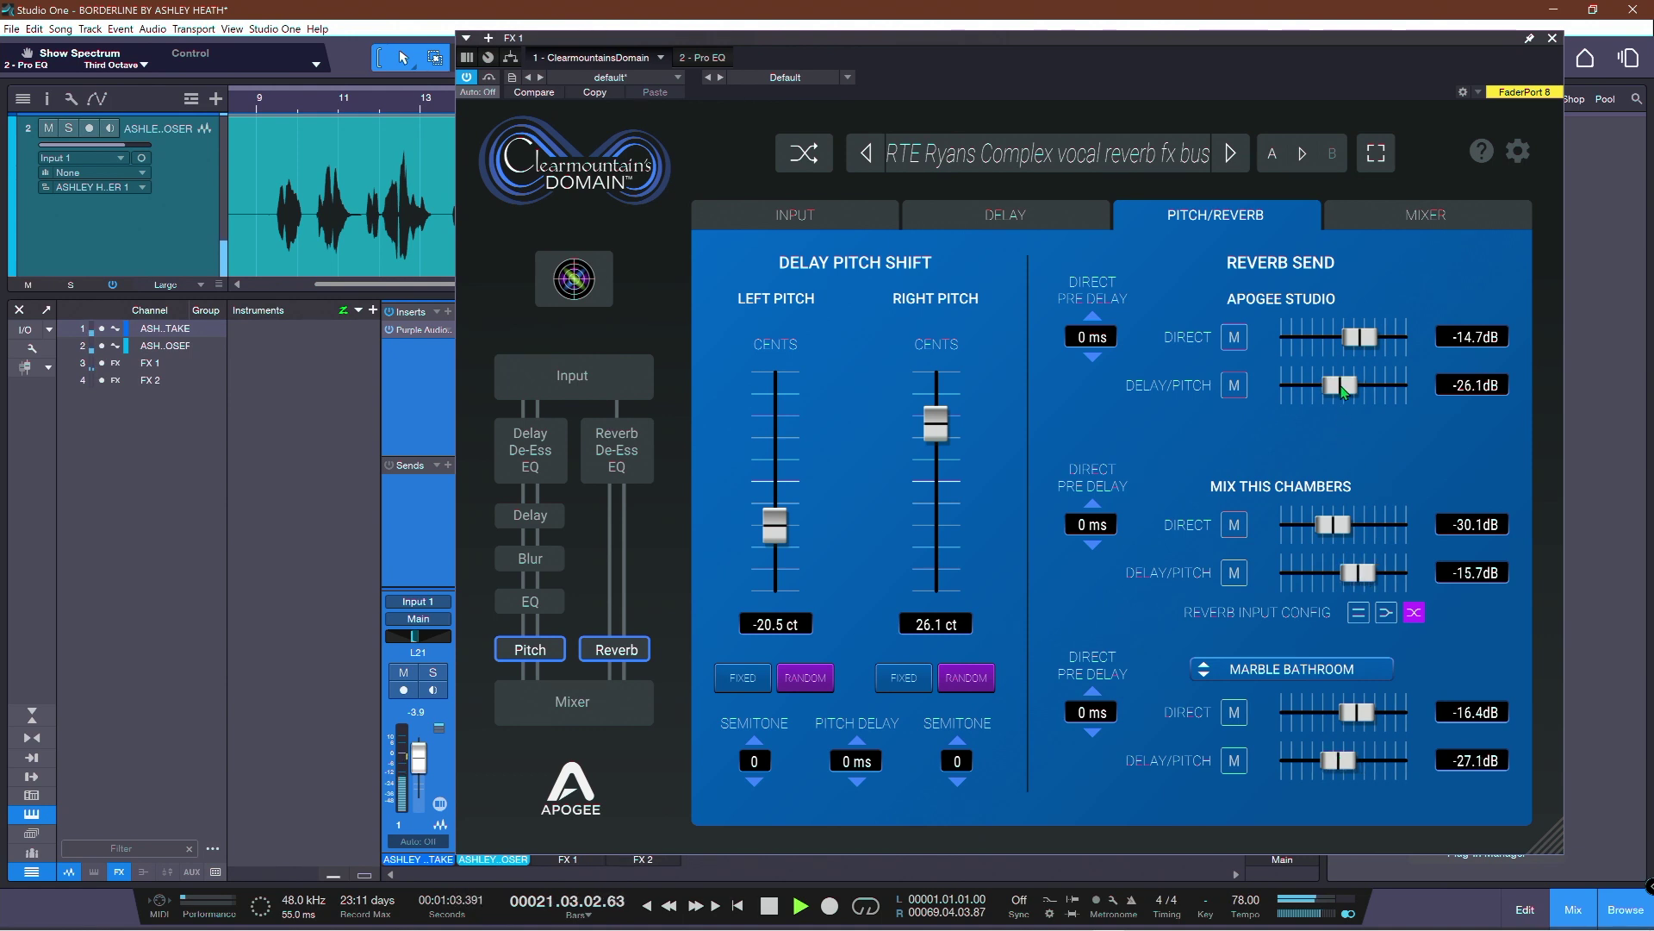
- Raise Delay Blur to 9.08 and widen the delay pitch shift to about -31.9 ct left and 39.0 ct right
{"action": "left_click", "coordinate": [1017, 219]}
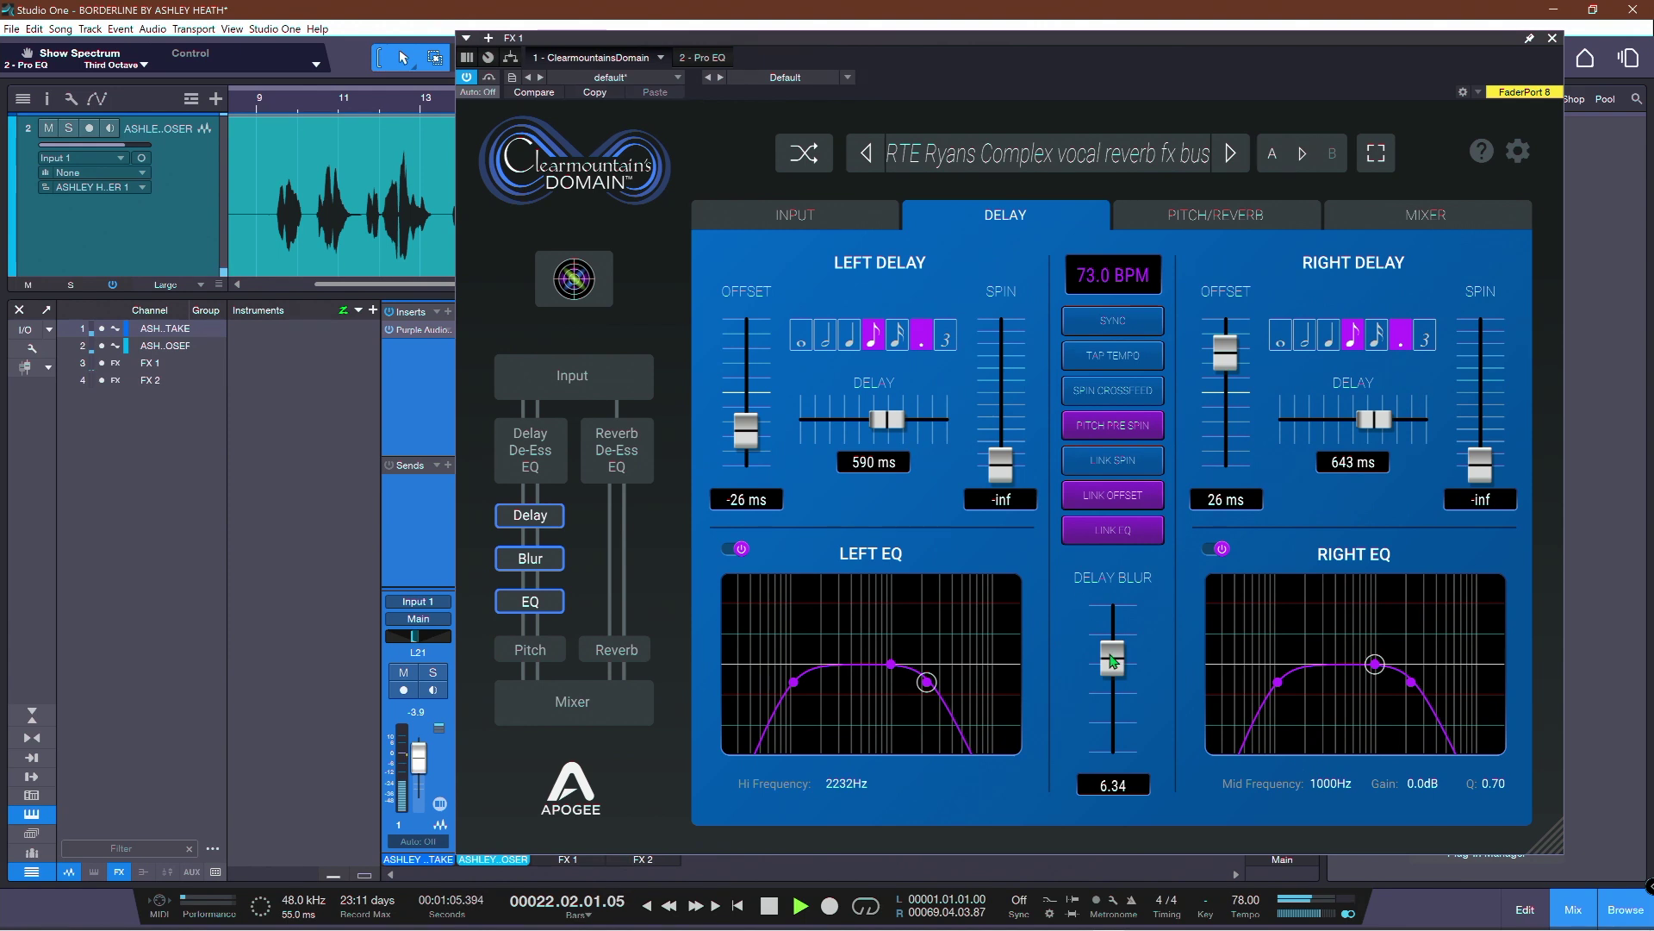
{"action": "left_click_drag", "start_coordinate": [1116, 659], "coordinate": [1120, 580]}
{"action": "left_click", "coordinate": [1215, 224]}
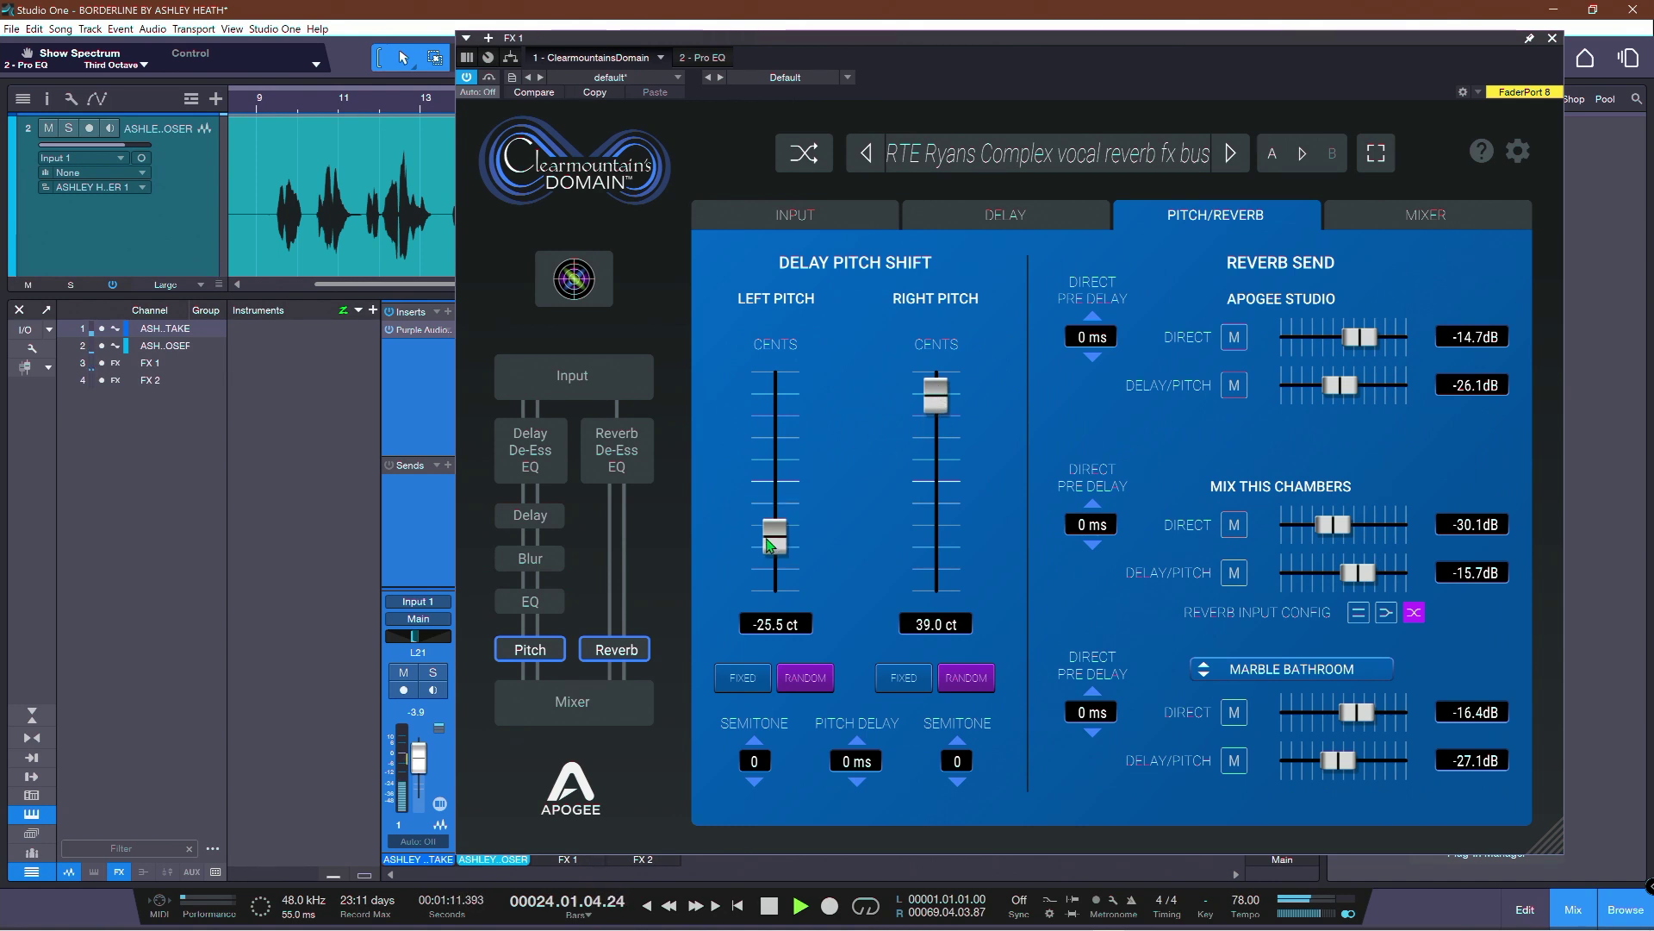
- Raise the delay Spin to about -9.1 dB on the left and -8.7 dB on the right, and return to the pitch and reverb settings
{"action": "left_click", "coordinate": [1092, 217]}
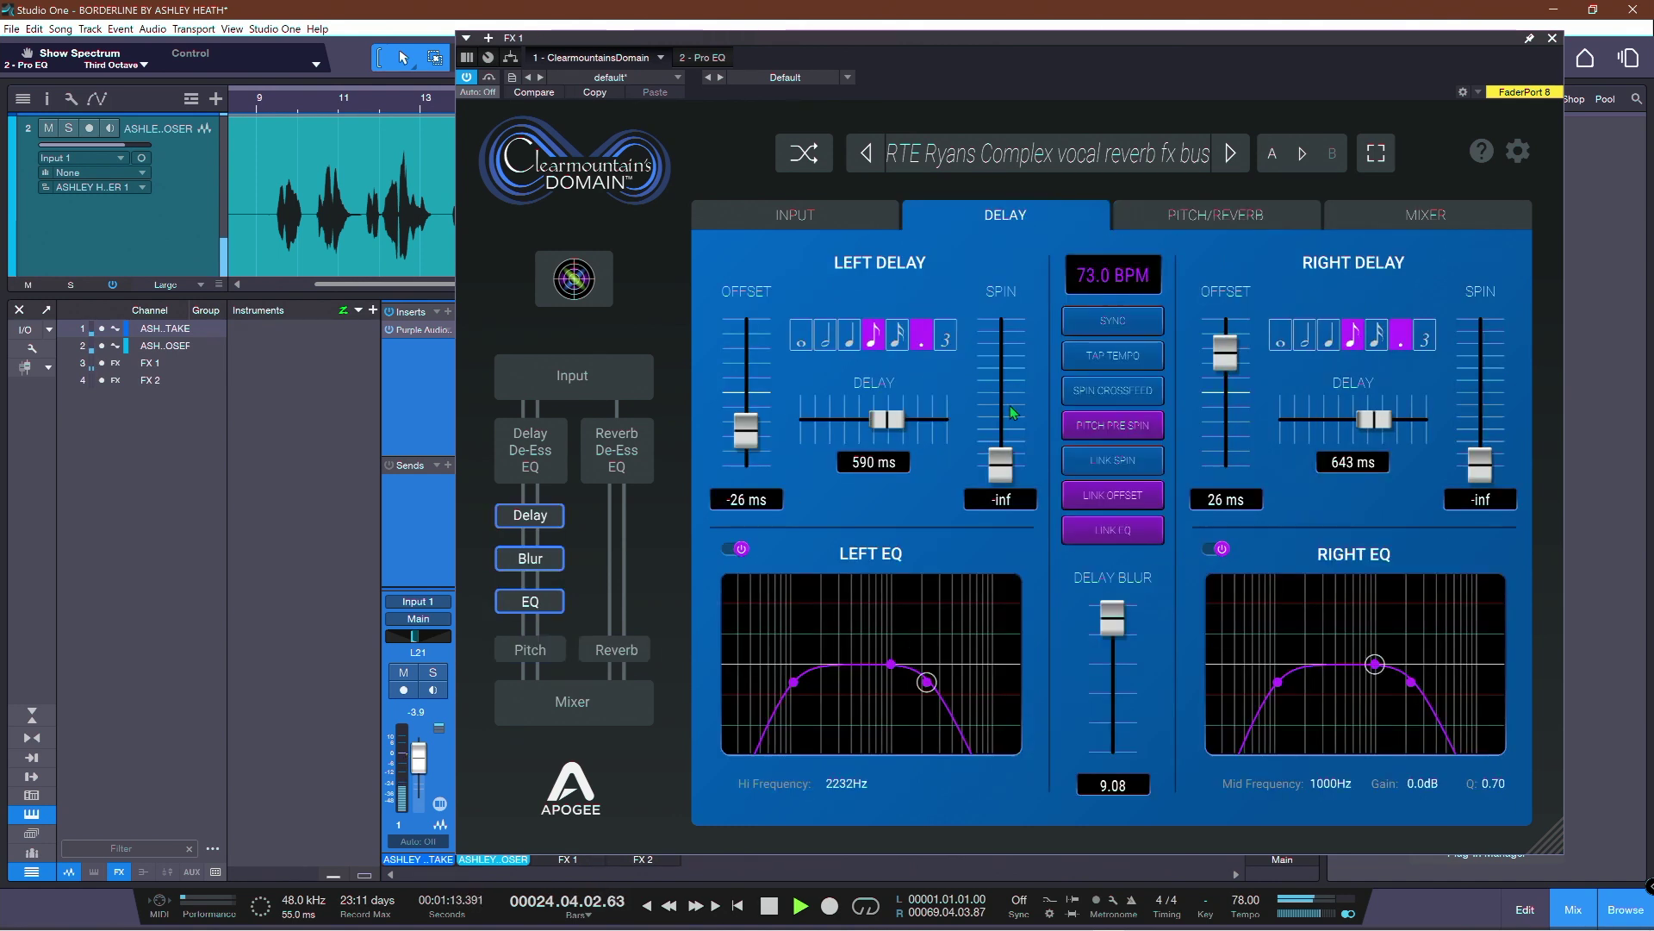
{"action": "left_click_drag", "start_coordinate": [999, 476], "coordinate": [1017, 242]}
{"action": "left_click_drag", "start_coordinate": [1456, 462], "coordinate": [1481, 229]}
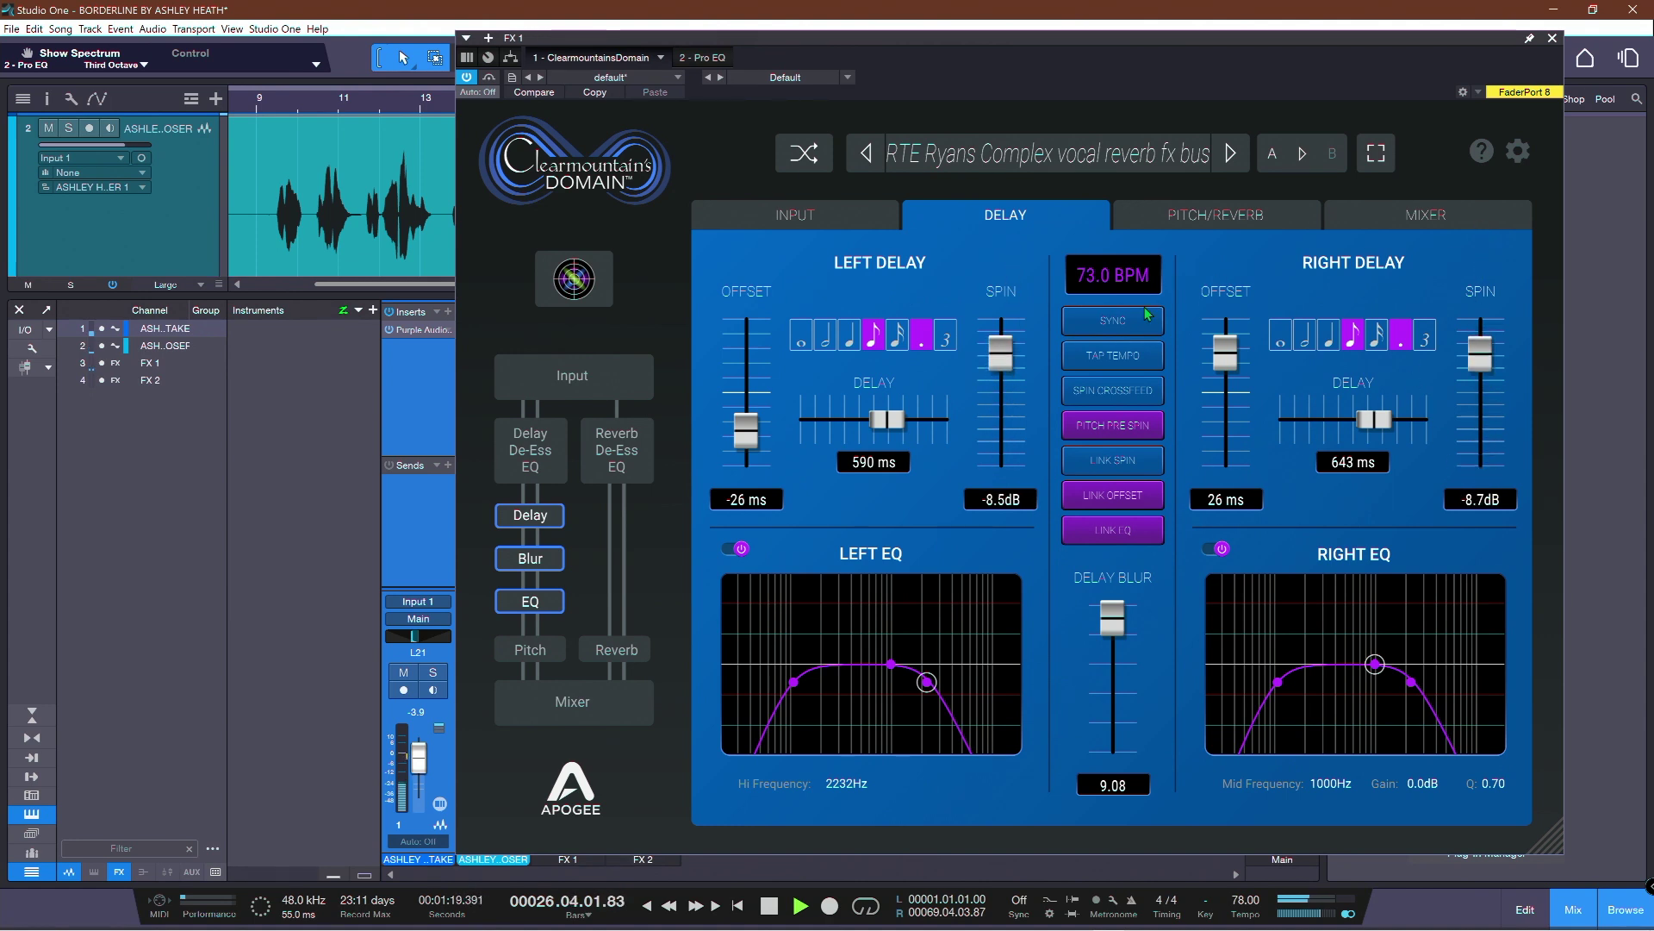
{"action": "left_click_drag", "start_coordinate": [997, 353], "coordinate": [998, 359]}
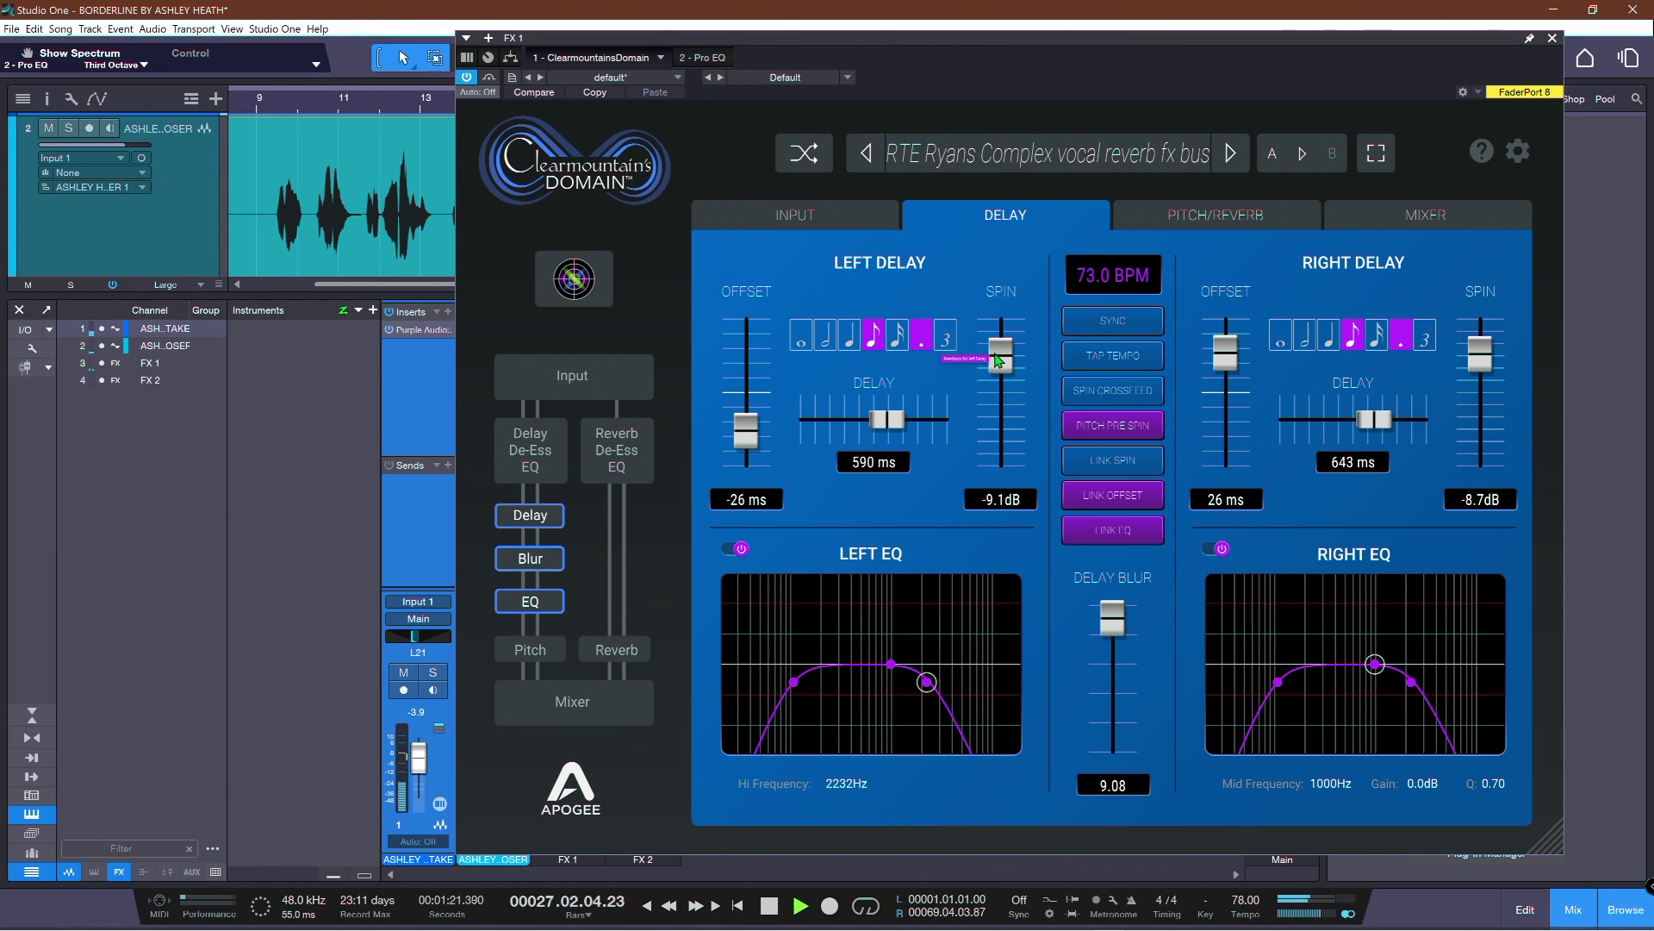
{"action": "left_click", "coordinate": [1232, 217]}
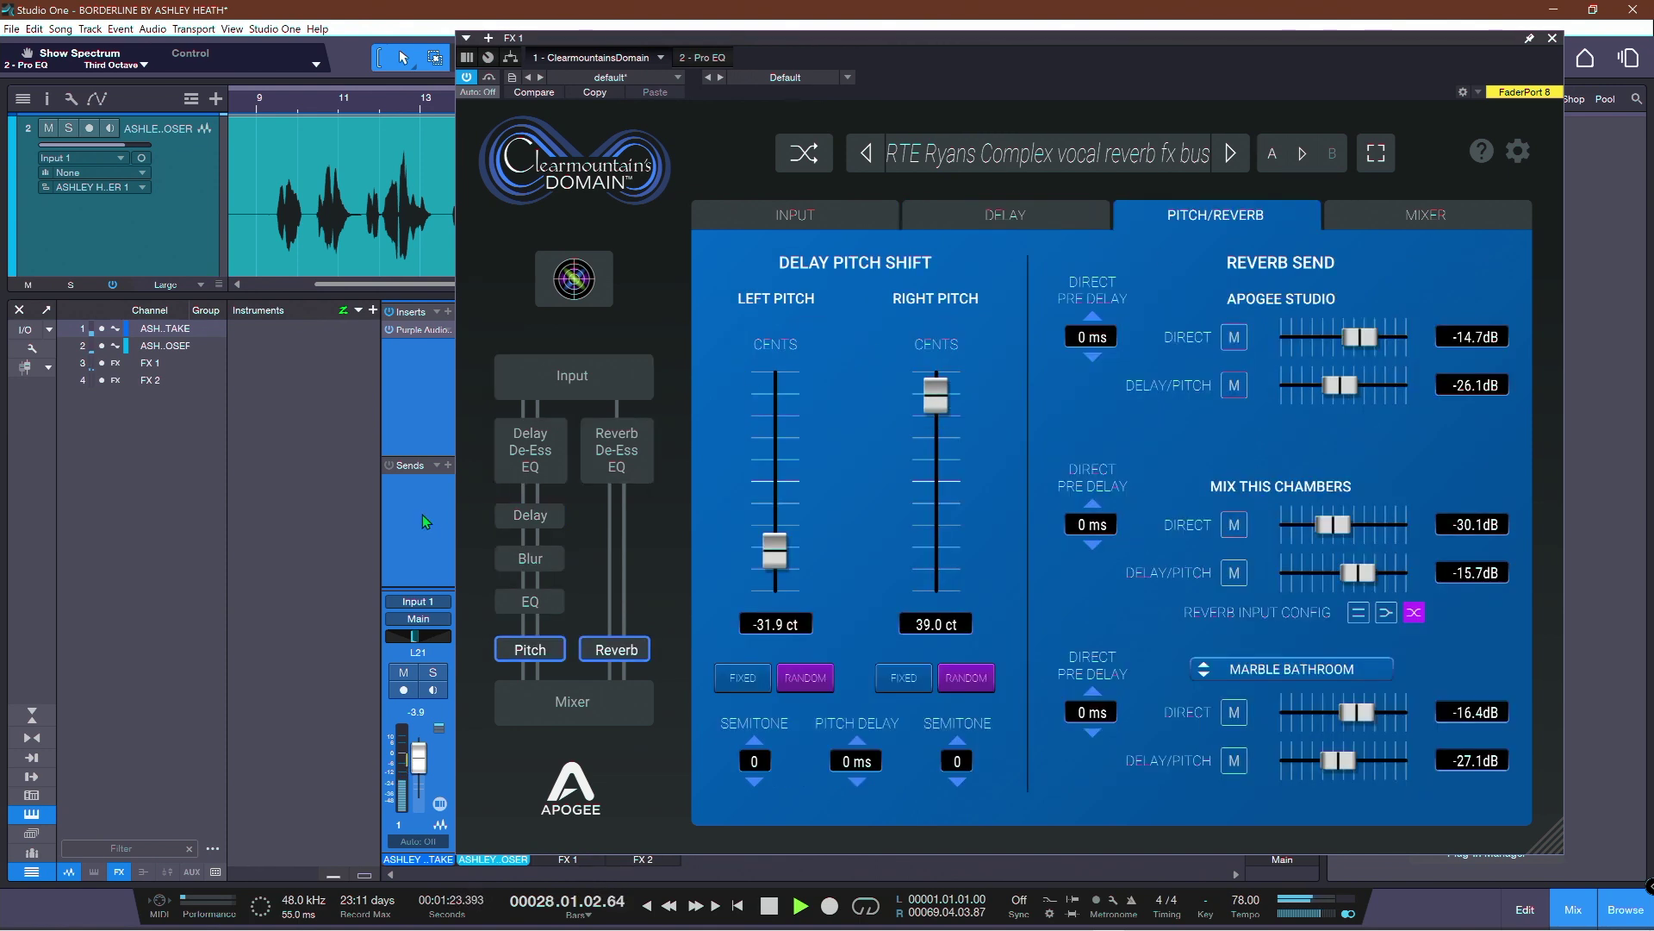
- With FX 1 and FX 2 soloed, raise the FX 1 channel level to about -0.4 dB, and clear the solo after stopping playback
{"action": "left_click", "coordinate": [414, 539]}
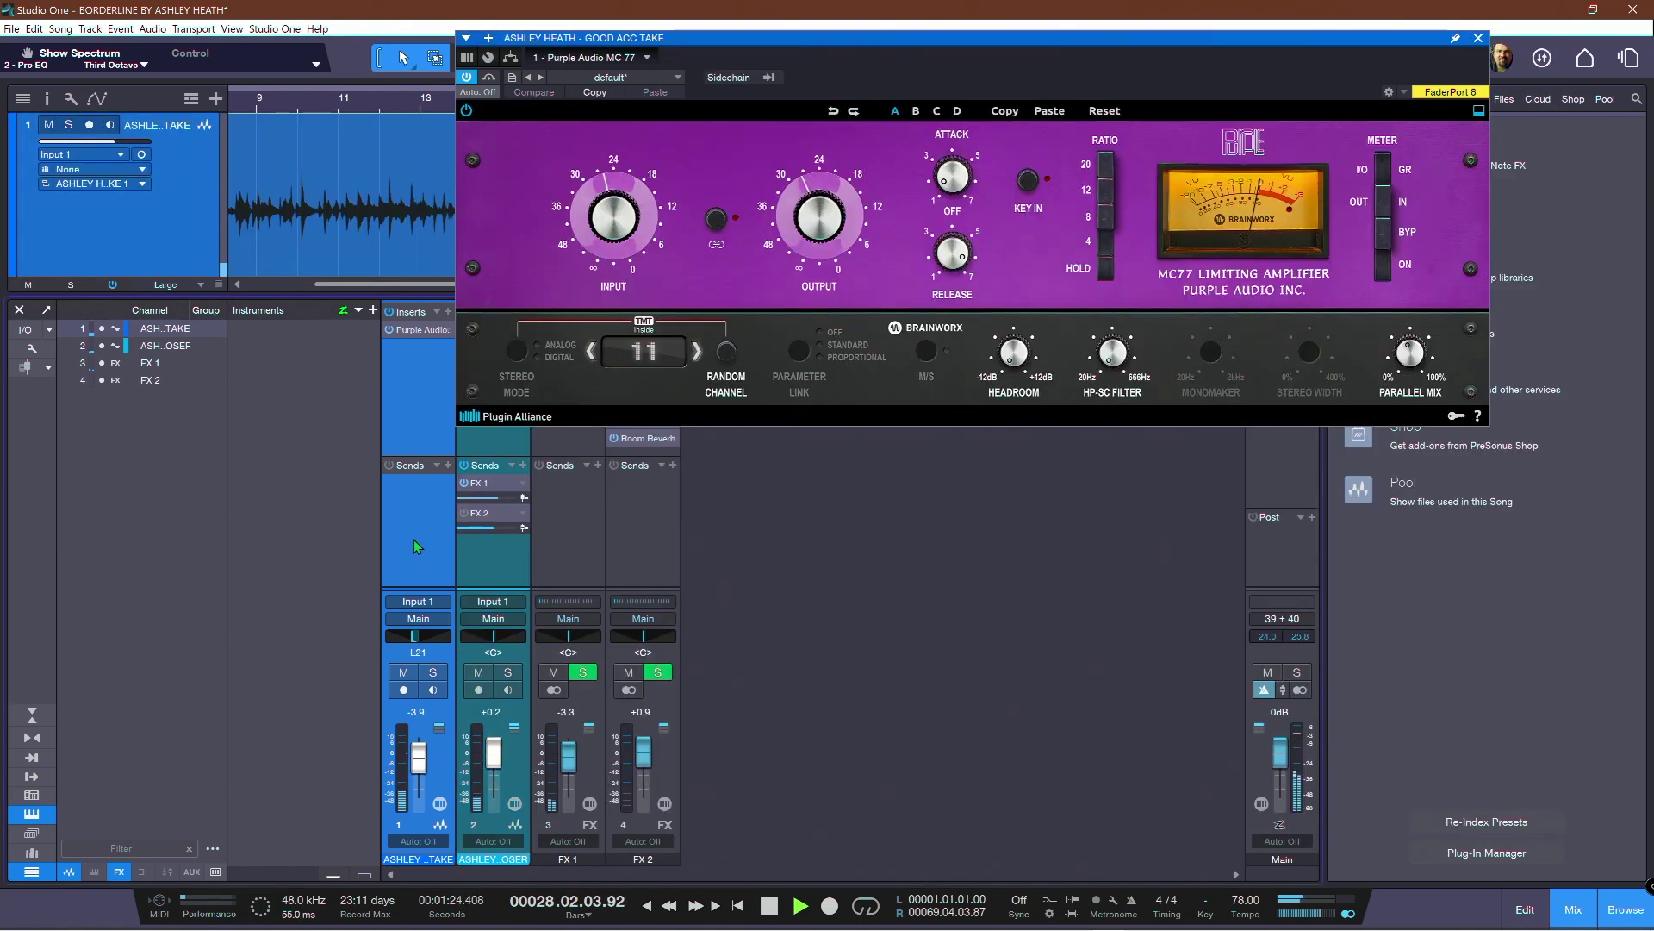
{"action": "left_click", "coordinate": [583, 673]}
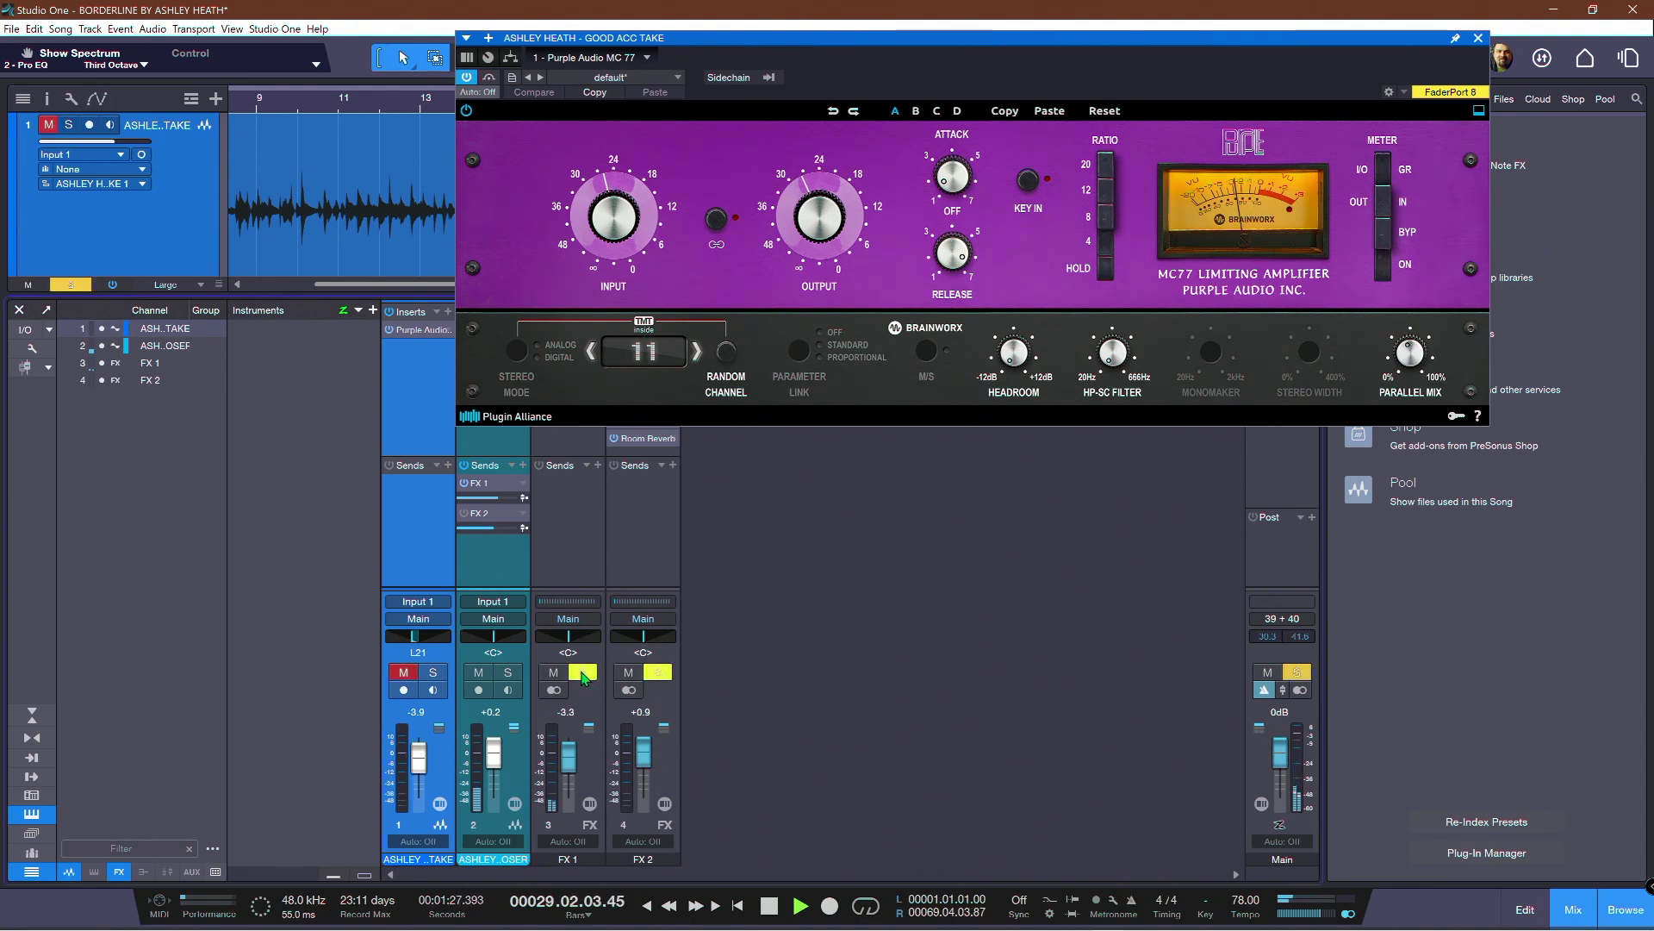
{"action": "left_click_drag", "start_coordinate": [568, 757], "coordinate": [569, 762]}
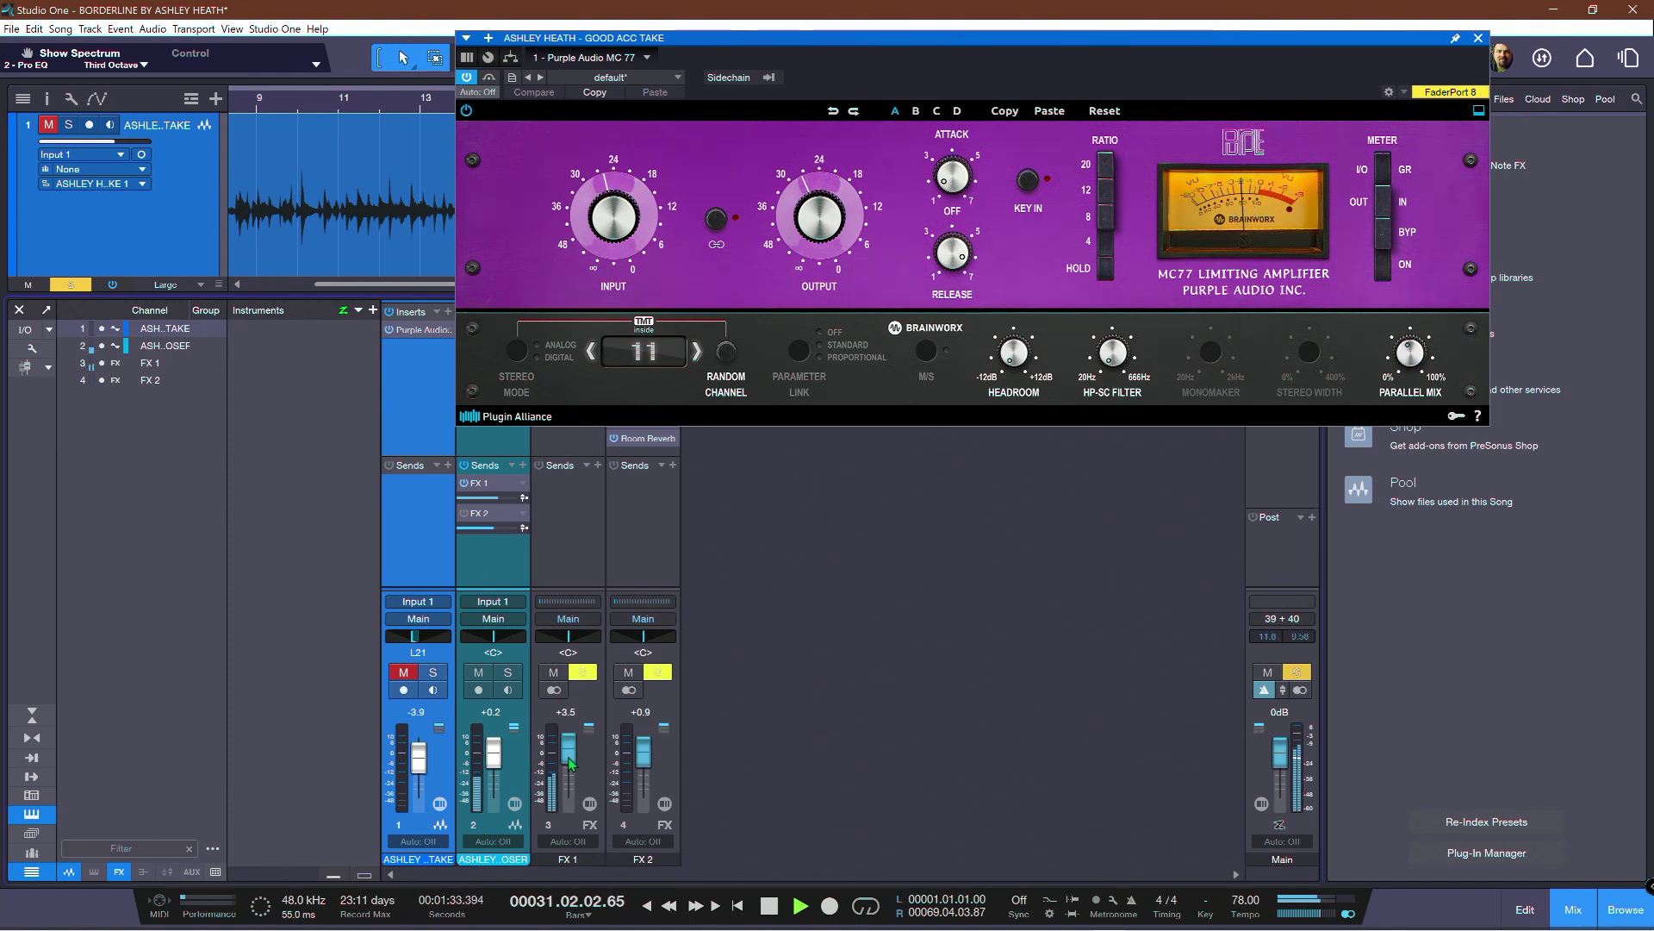
{"action": "left_click_drag", "start_coordinate": [569, 759], "coordinate": [568, 764]}
{"action": "key", "text": "space"}
{"action": "left_click", "coordinate": [583, 673]}
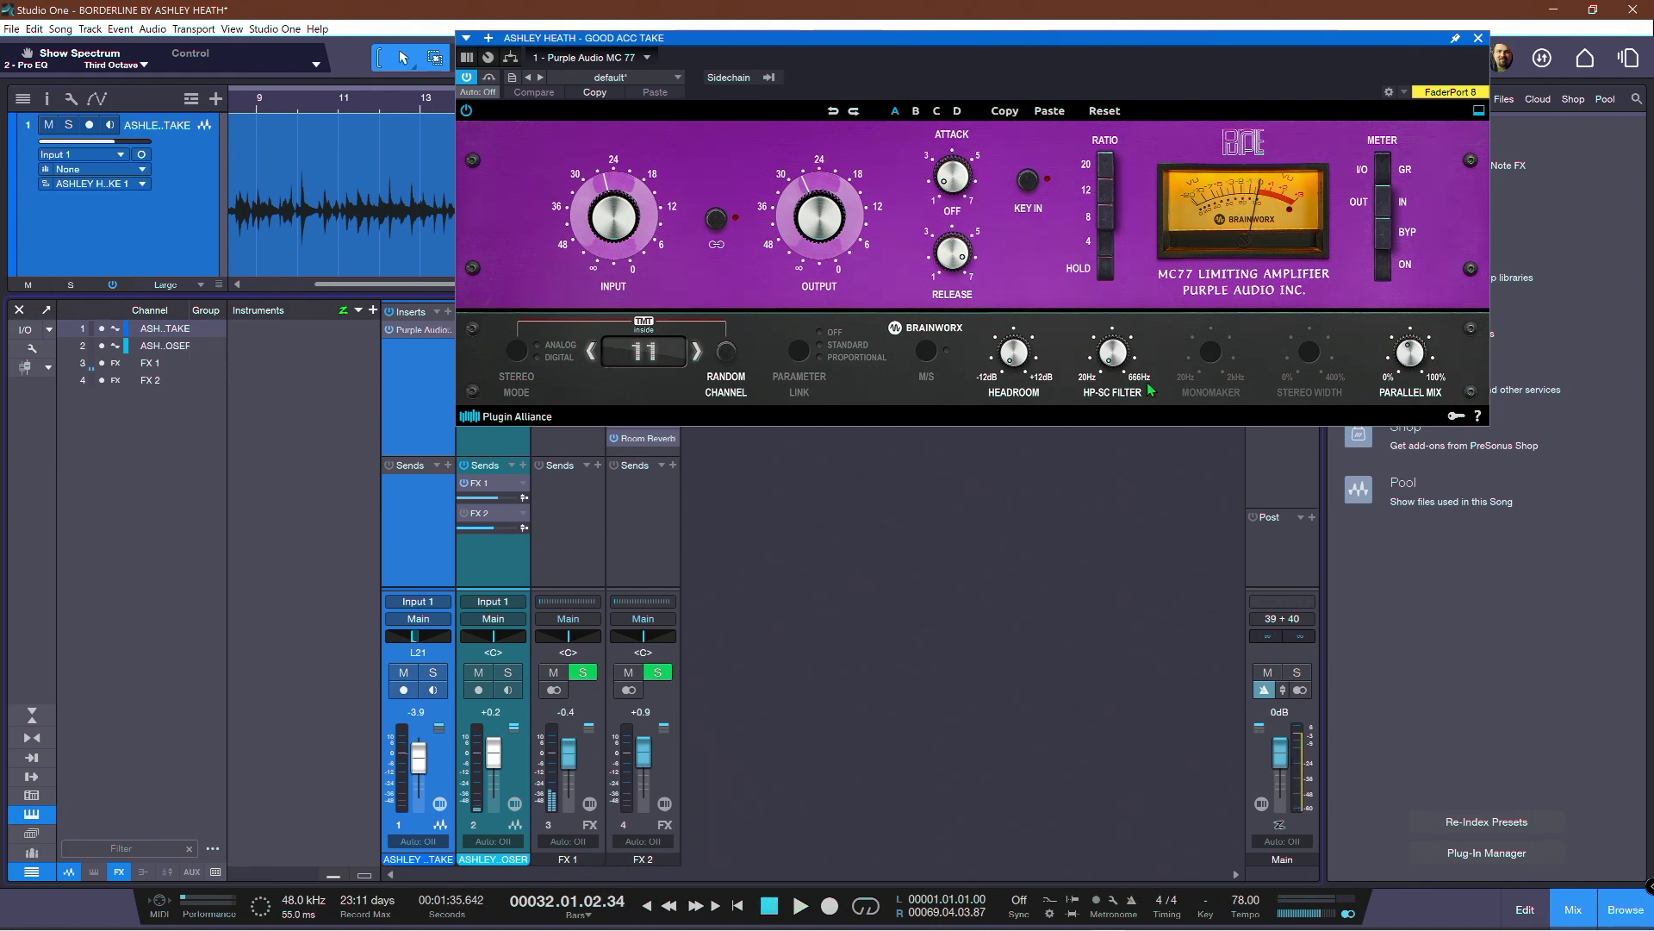
- Reopen Clearmountain's Domain on FX 1 and set delay Spin to about -12.9 dB left and -14.1 dB right, with Delay Blur at 8.97
{"action": "left_click", "coordinate": [1478, 39]}
{"action": "left_click", "coordinate": [562, 330]}
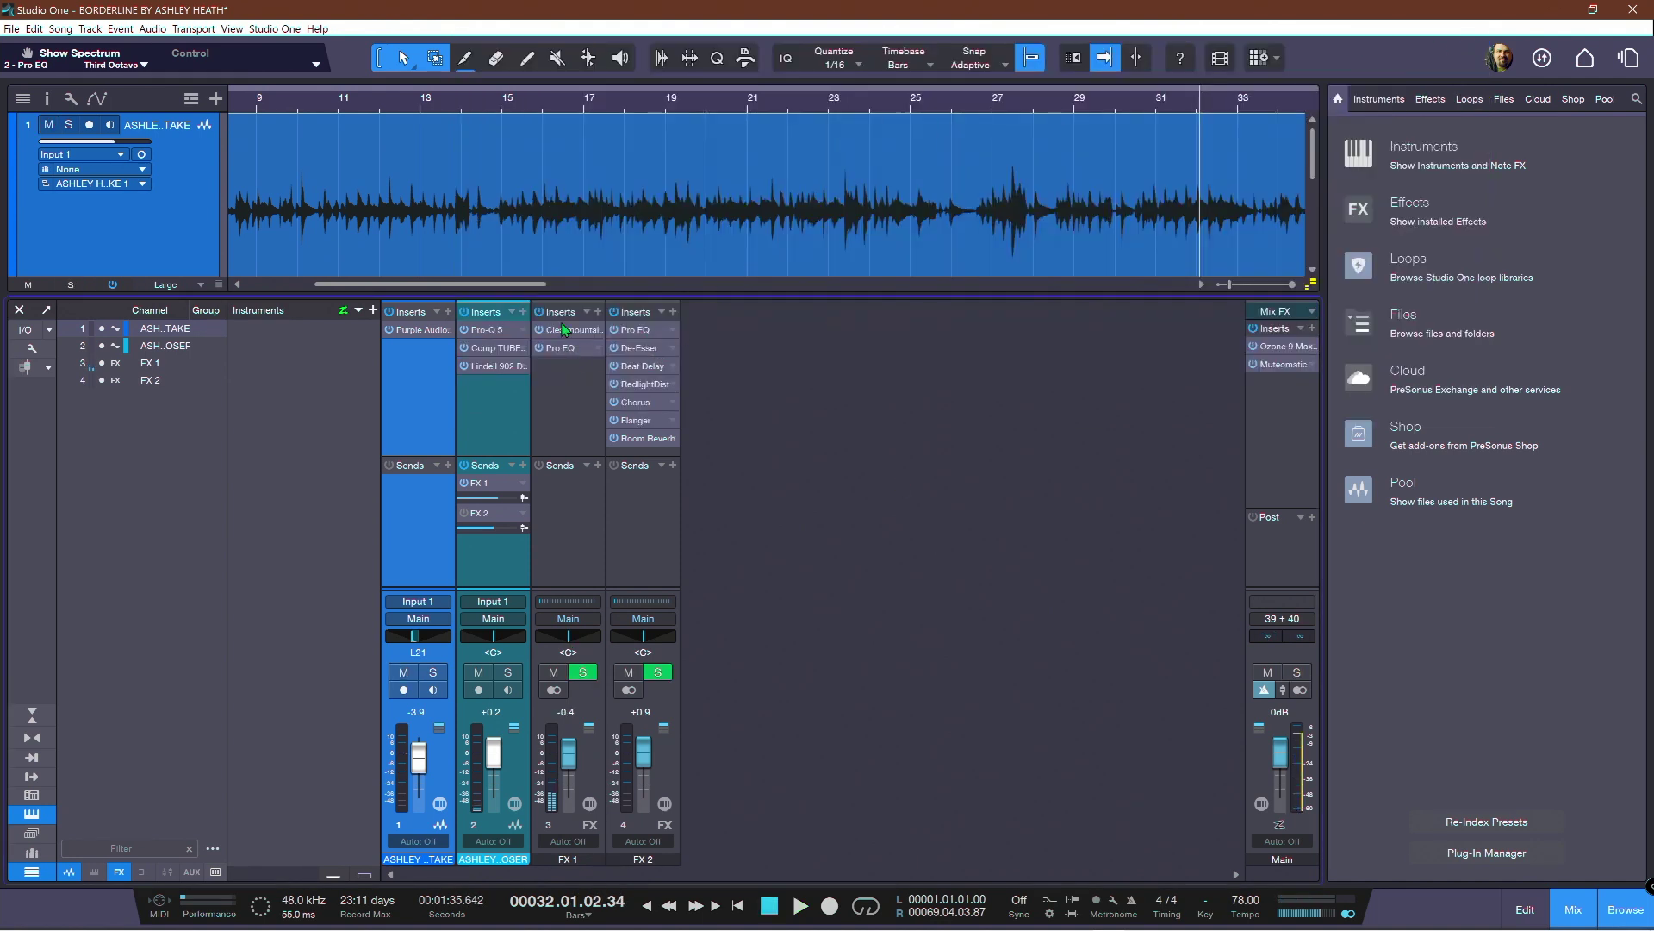
{"action": "left_click", "coordinate": [995, 217]}
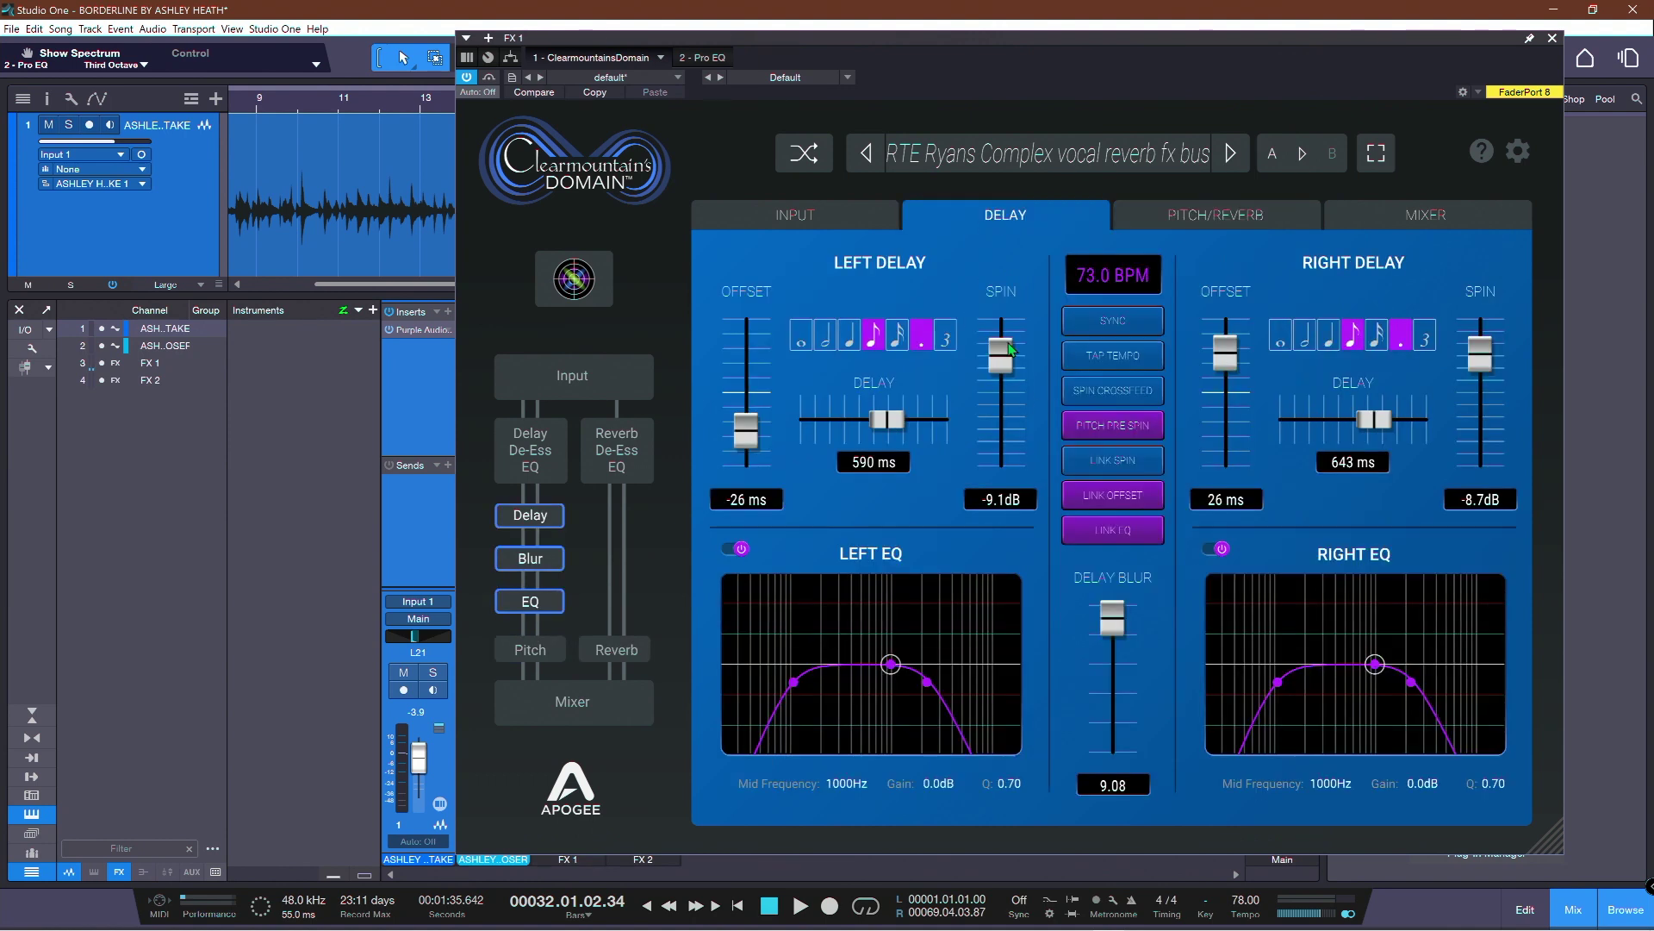
{"action": "left_click_drag", "start_coordinate": [1004, 368], "coordinate": [1003, 392]}
{"action": "left_click_drag", "start_coordinate": [1470, 363], "coordinate": [1484, 375]}
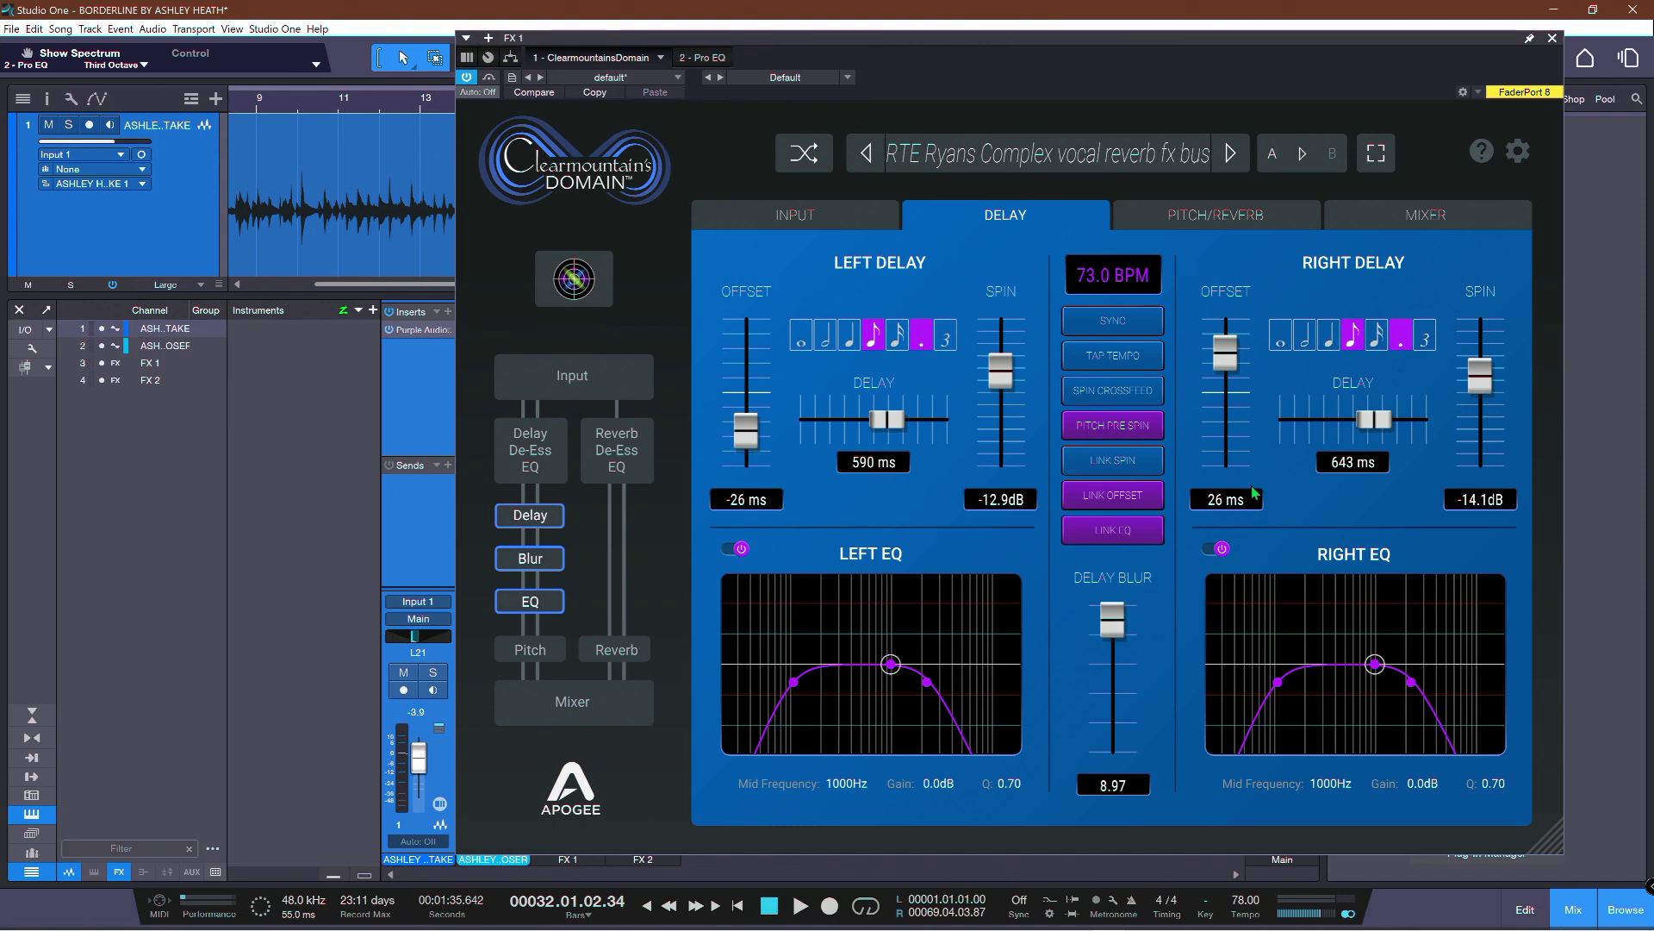
- Reduce the delay pitch shift to about 29.8 ct on the right and -25.5 ct on the left
{"action": "left_click", "coordinate": [1191, 220]}
{"action": "left_click_drag", "start_coordinate": [937, 410], "coordinate": [932, 440]}
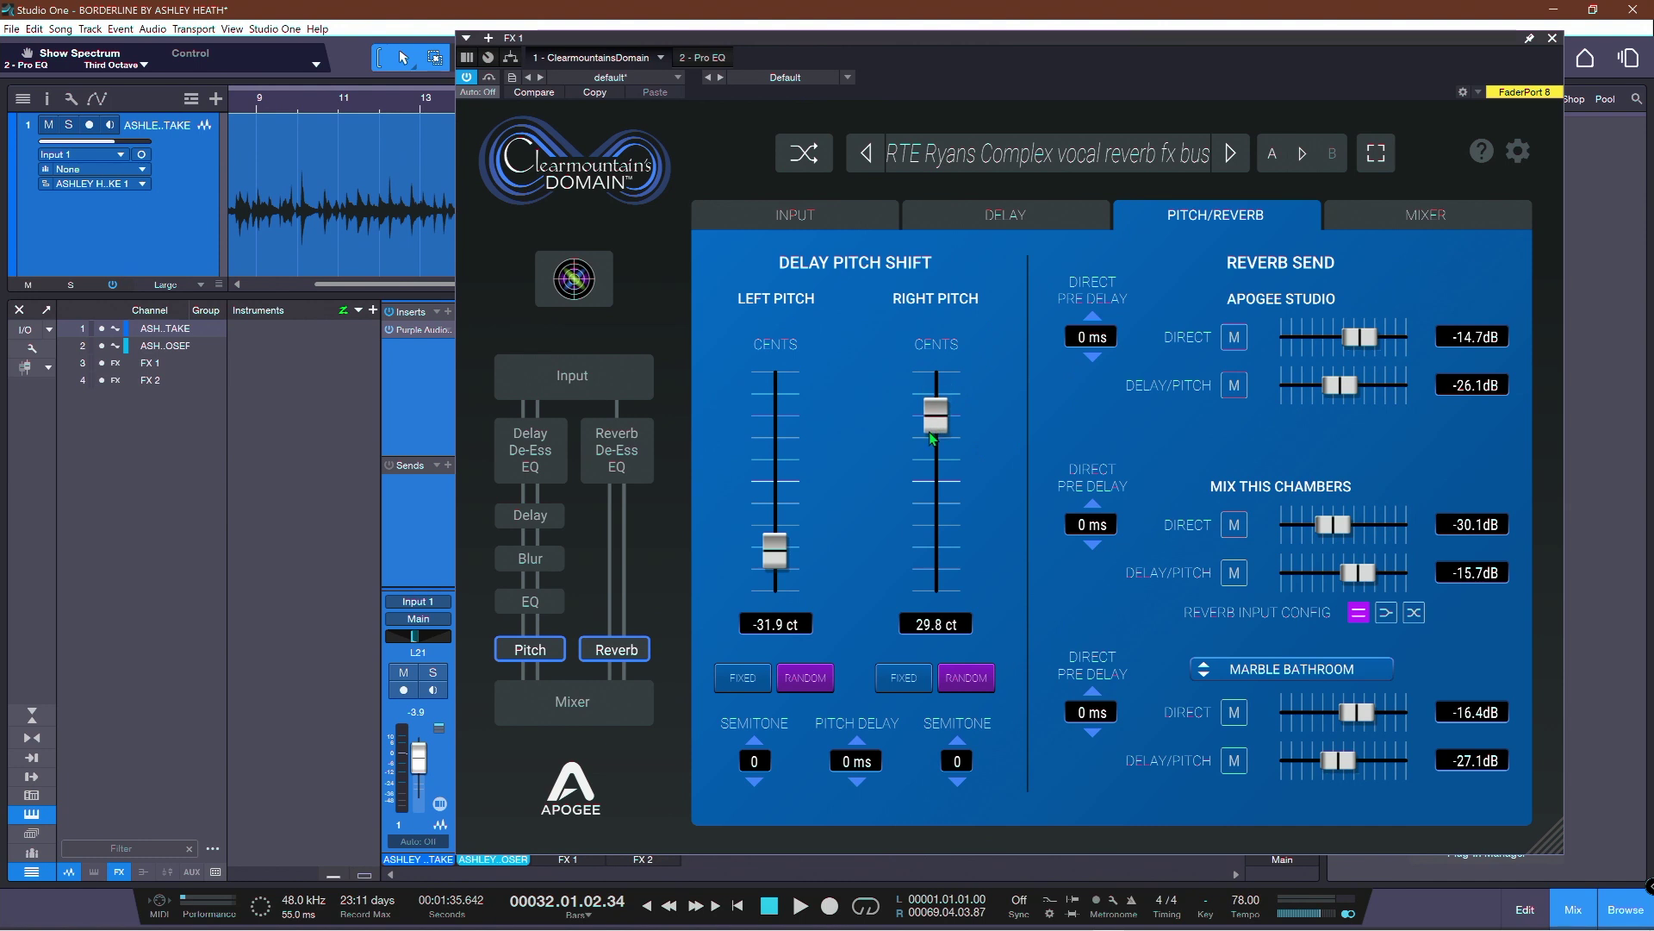
{"action": "left_click_drag", "start_coordinate": [771, 560], "coordinate": [769, 386]}
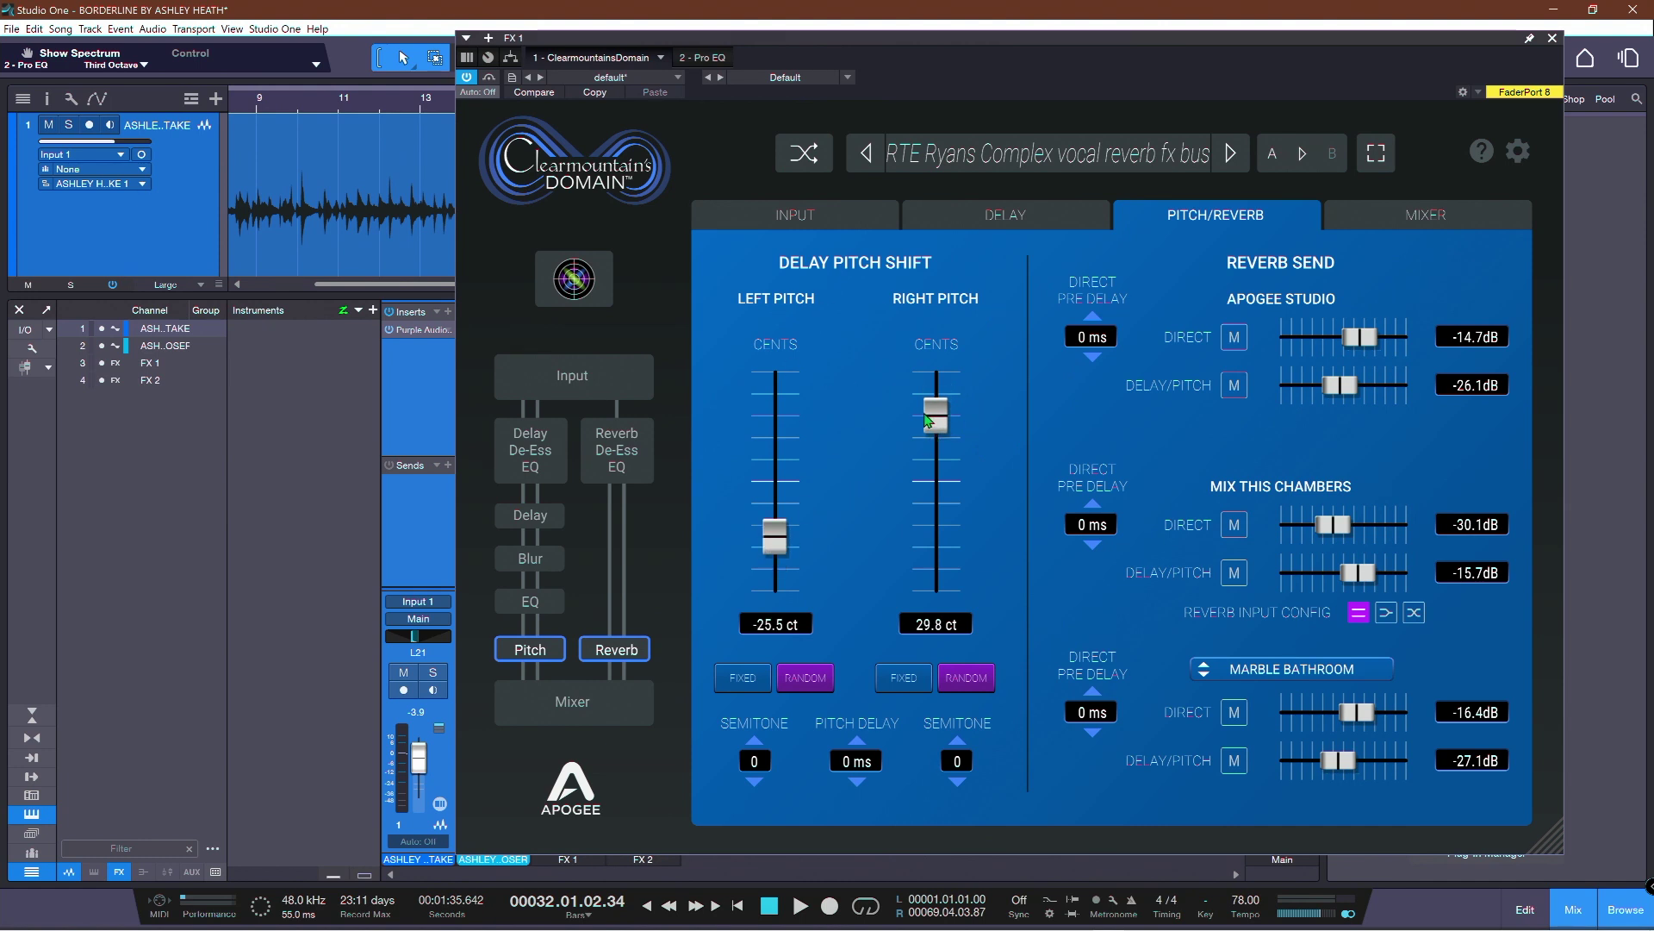
- Fine-tune the delay pitch shift to about 27.8 ct right and -26.0 ct left, and show the reverb plug-in's mixer
{"action": "left_click_drag", "start_coordinate": [927, 420], "coordinate": [927, 424]}
{"action": "left_click_drag", "start_coordinate": [773, 536], "coordinate": [773, 541]}
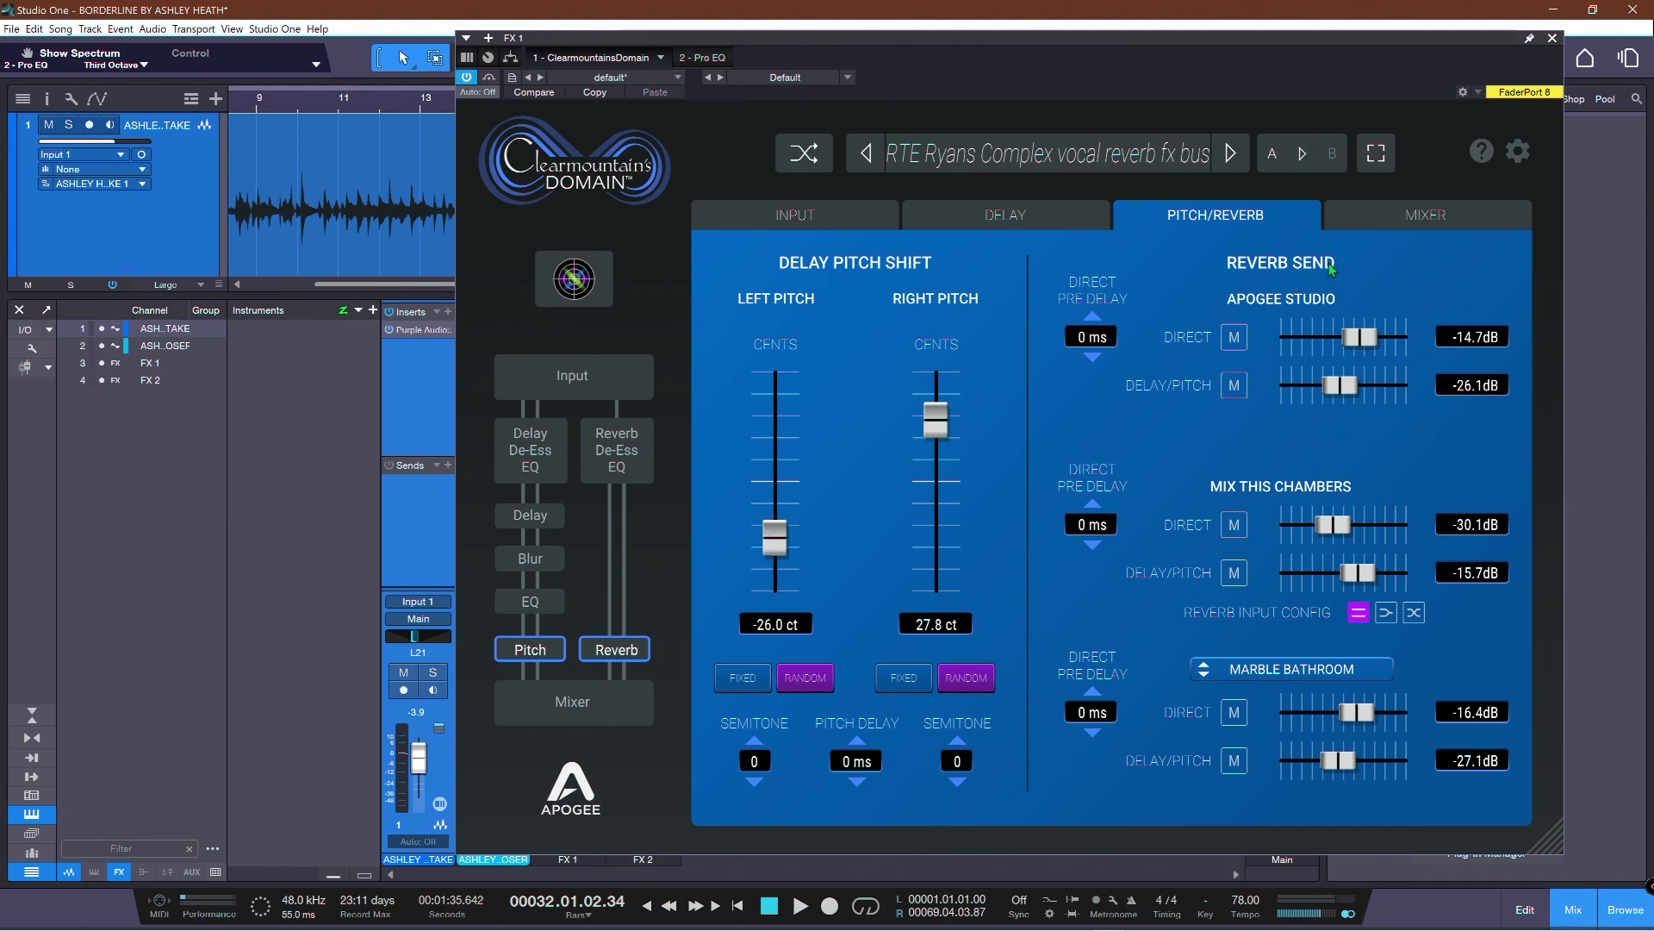
{"action": "left_click", "coordinate": [1405, 214]}
- Lower the FX 1 channel level to about -5.6 dB and play the vocal from around bar 9
{"action": "left_click_drag", "start_coordinate": [343, 107], "coordinate": [399, 107]}
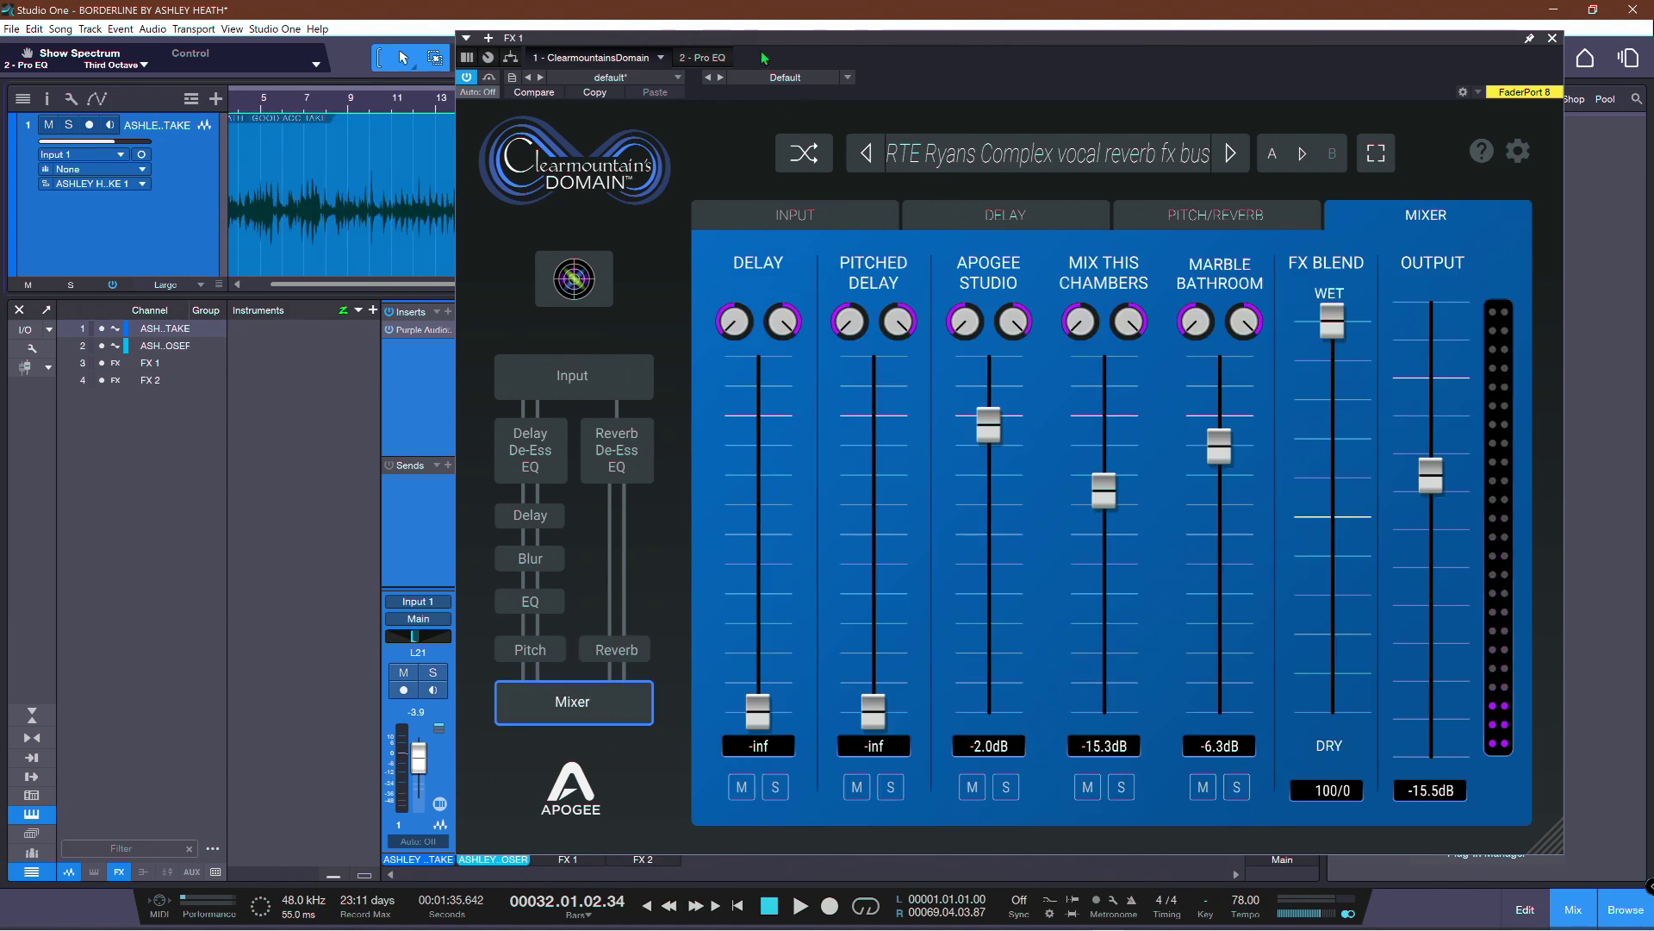
{"action": "left_click_drag", "start_coordinate": [884, 39], "coordinate": [1083, 39]}
{"action": "left_click_drag", "start_coordinate": [564, 755], "coordinate": [564, 761]}
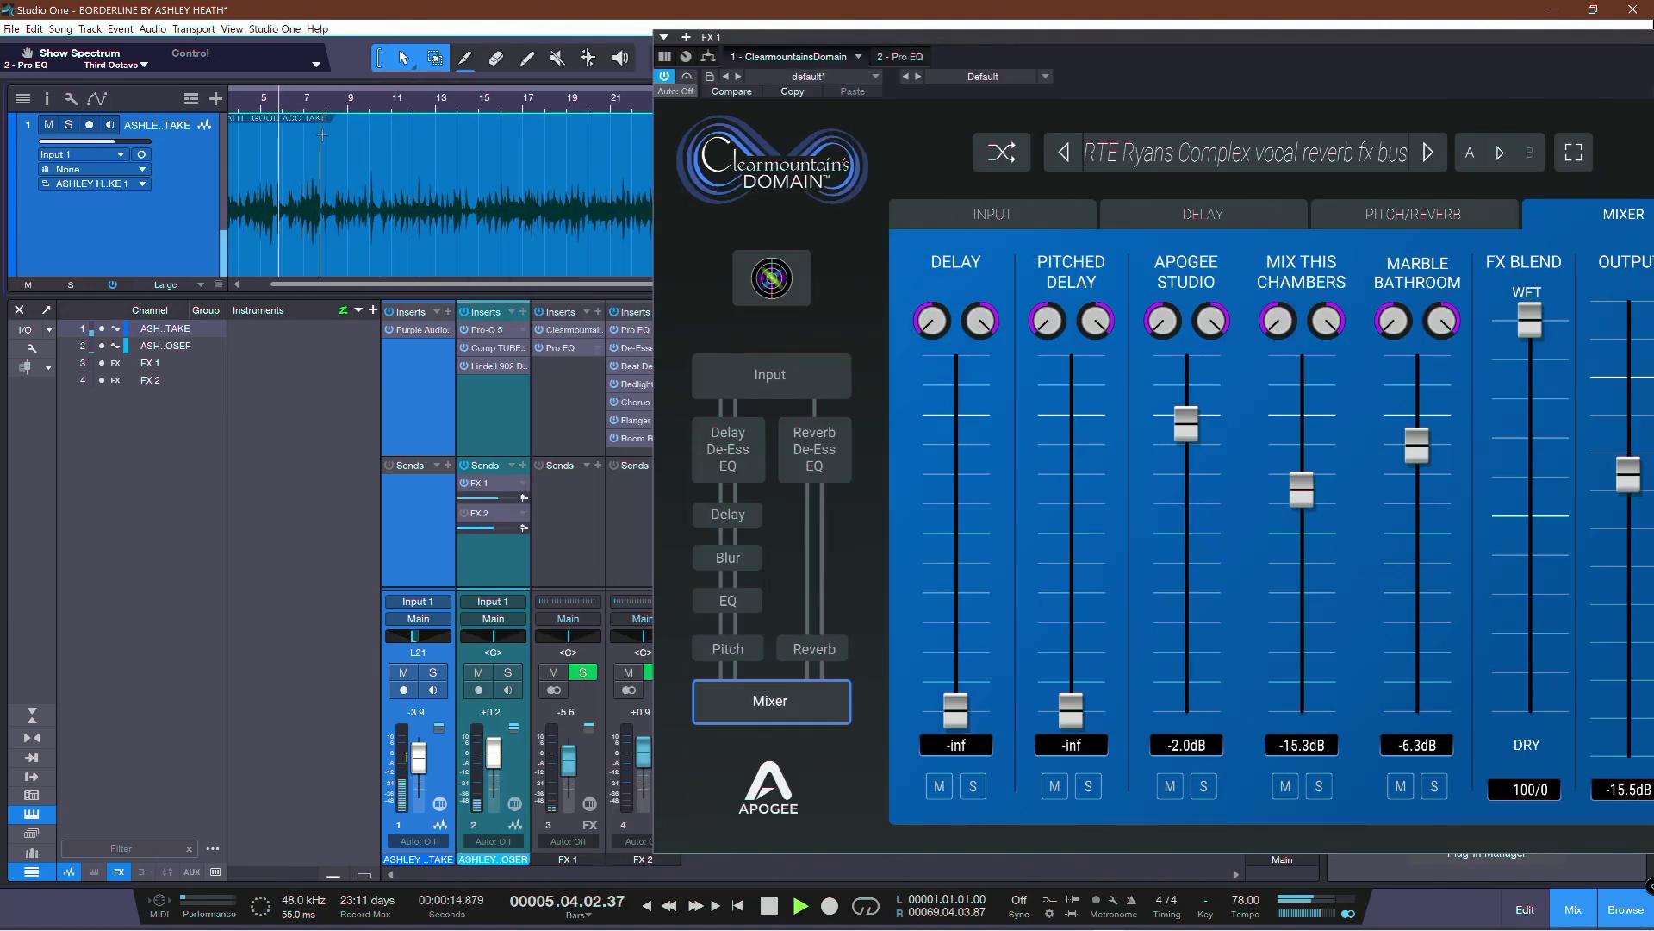
{"action": "key", "text": "space"}
{"action": "key", "text": "Down"}
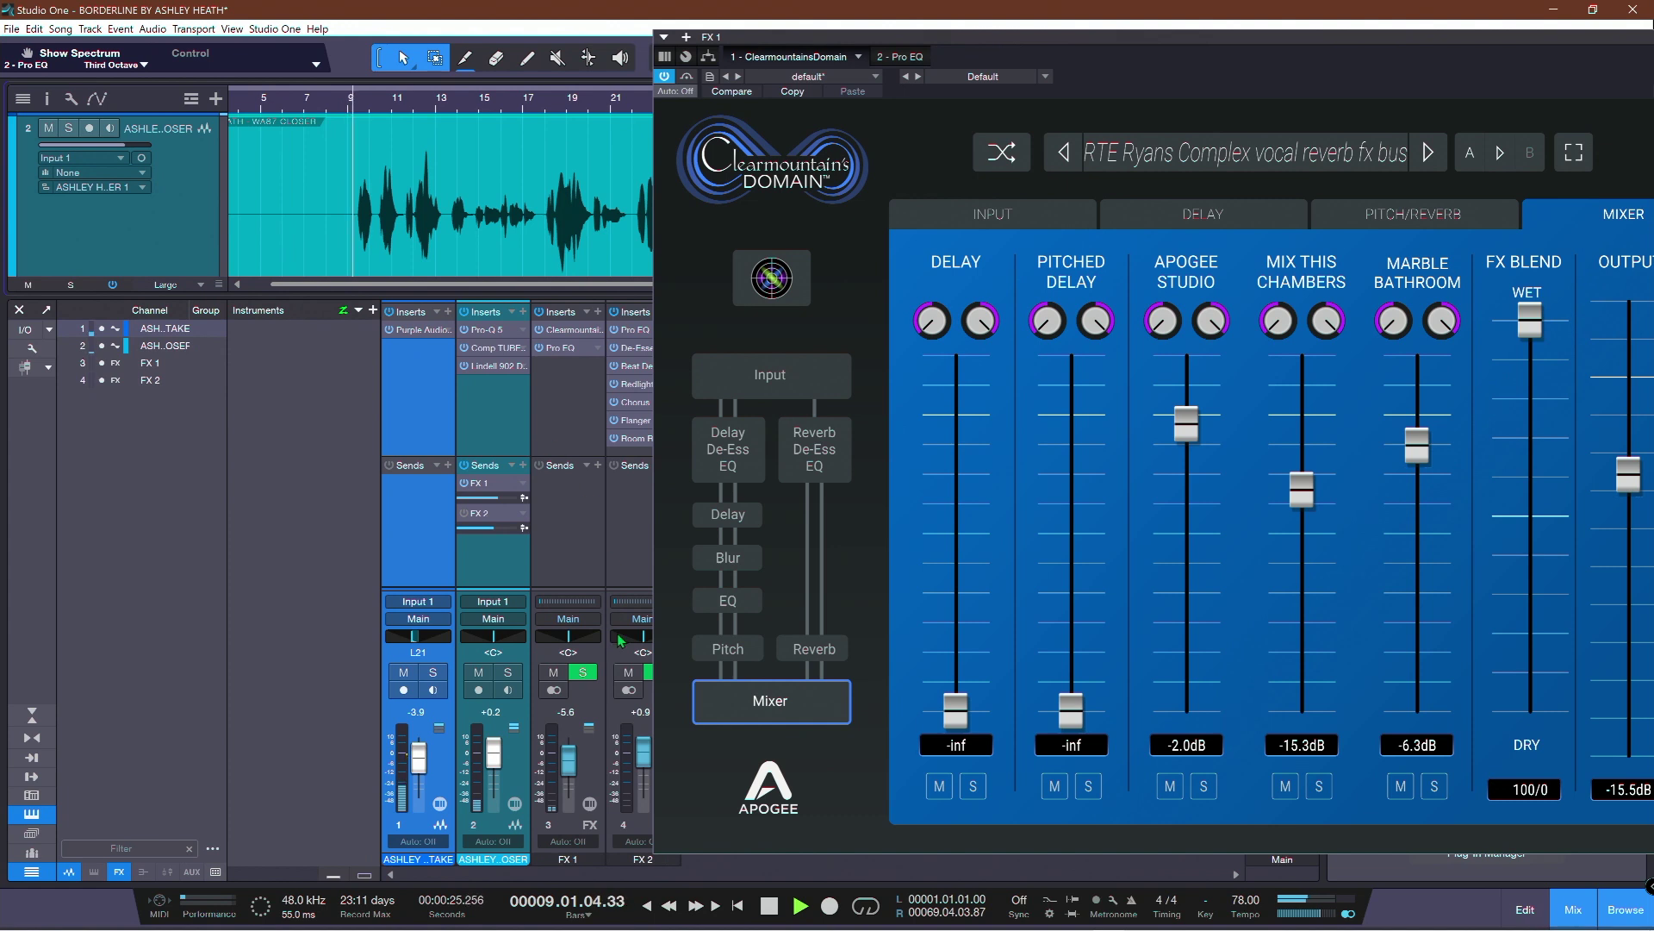
{"action": "left_click_drag", "start_coordinate": [1052, 42], "coordinate": [608, 68]}
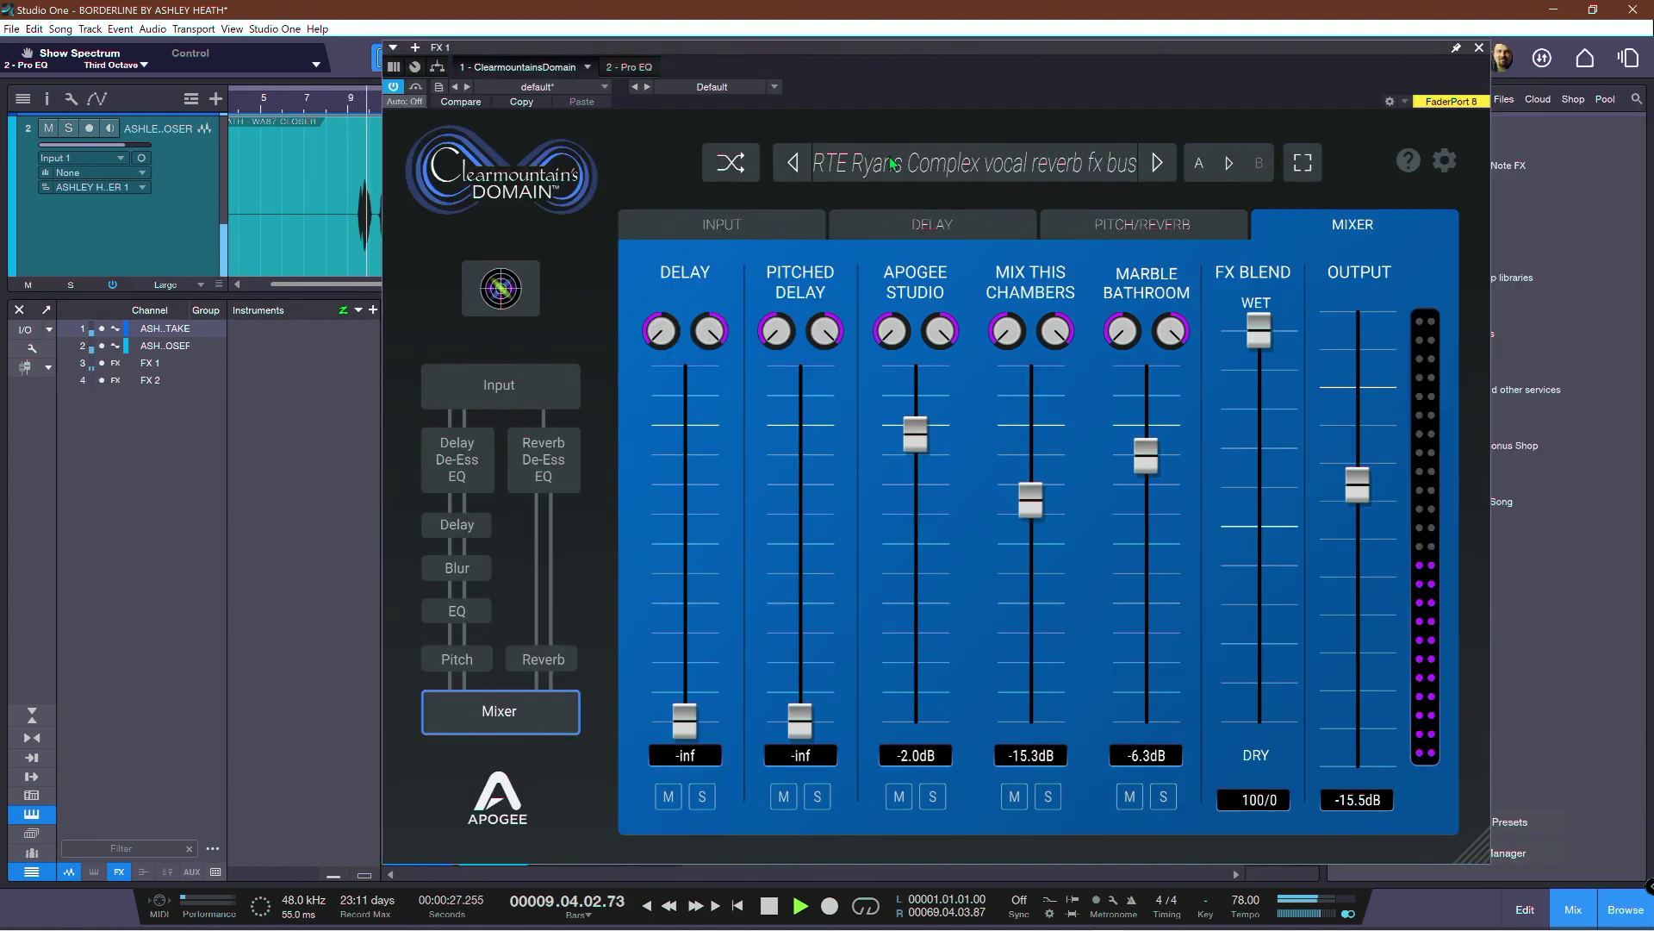
- Set the output to about -14.9 dB, Mix This Chambers to about -12.7 dB and Marble Bathroom to about -12.4 dB
{"action": "left_click_drag", "start_coordinate": [1355, 496], "coordinate": [1355, 490]}
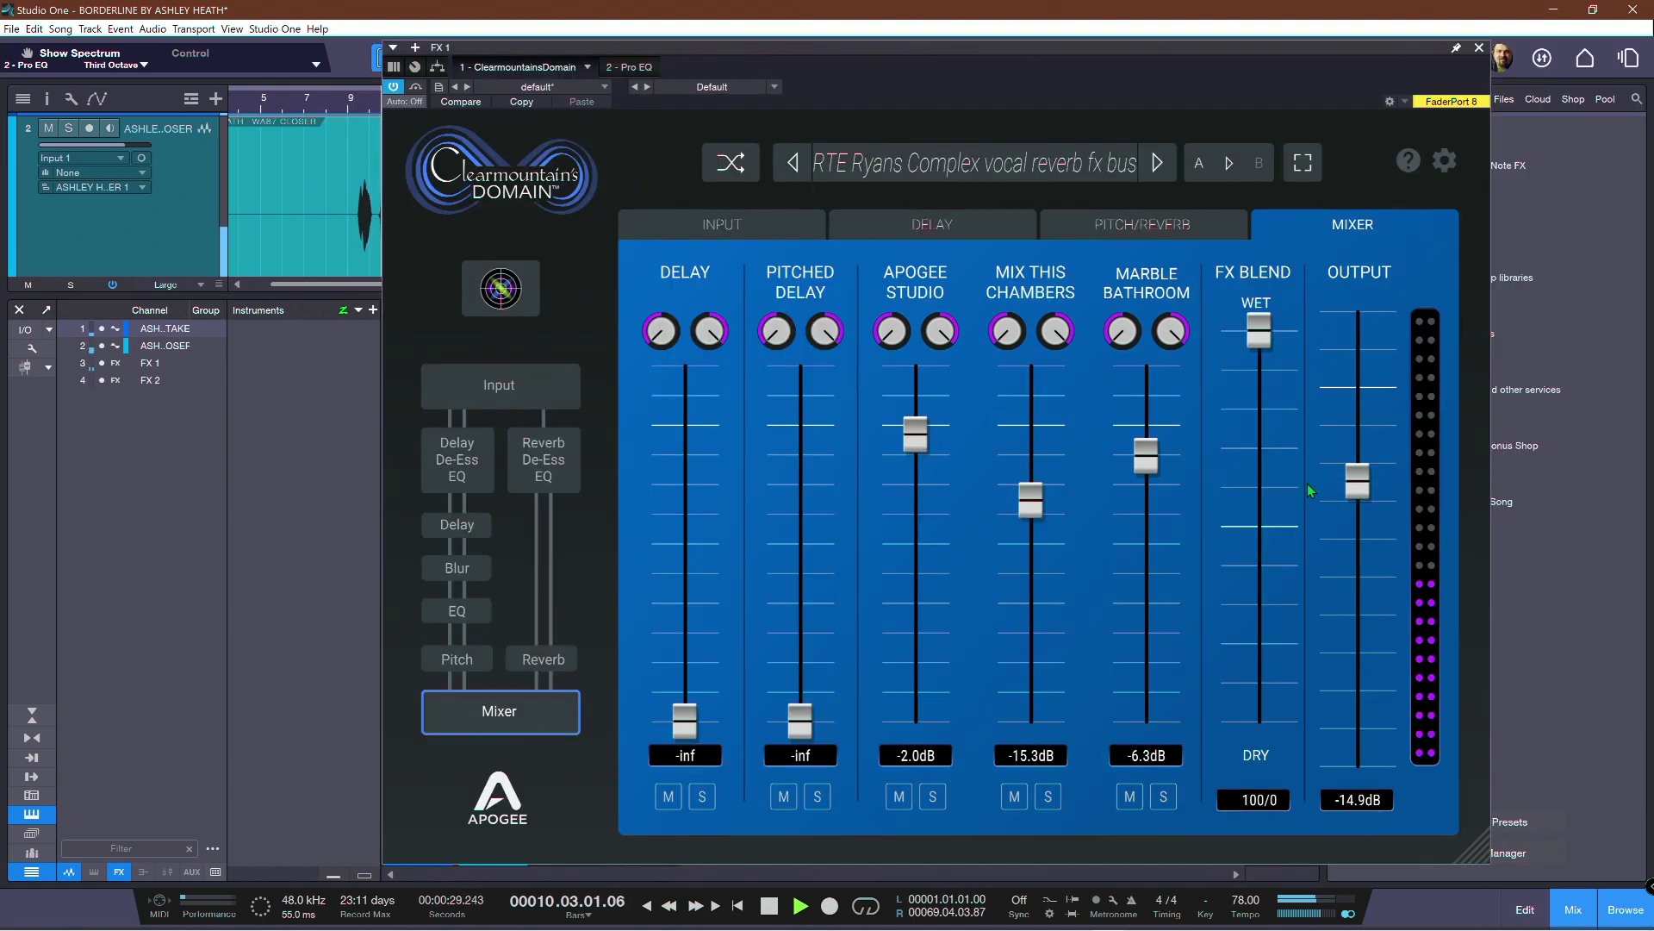
{"action": "left_click_drag", "start_coordinate": [1031, 500], "coordinate": [1031, 487]}
{"action": "left_click_drag", "start_coordinate": [1145, 462], "coordinate": [1142, 493]}
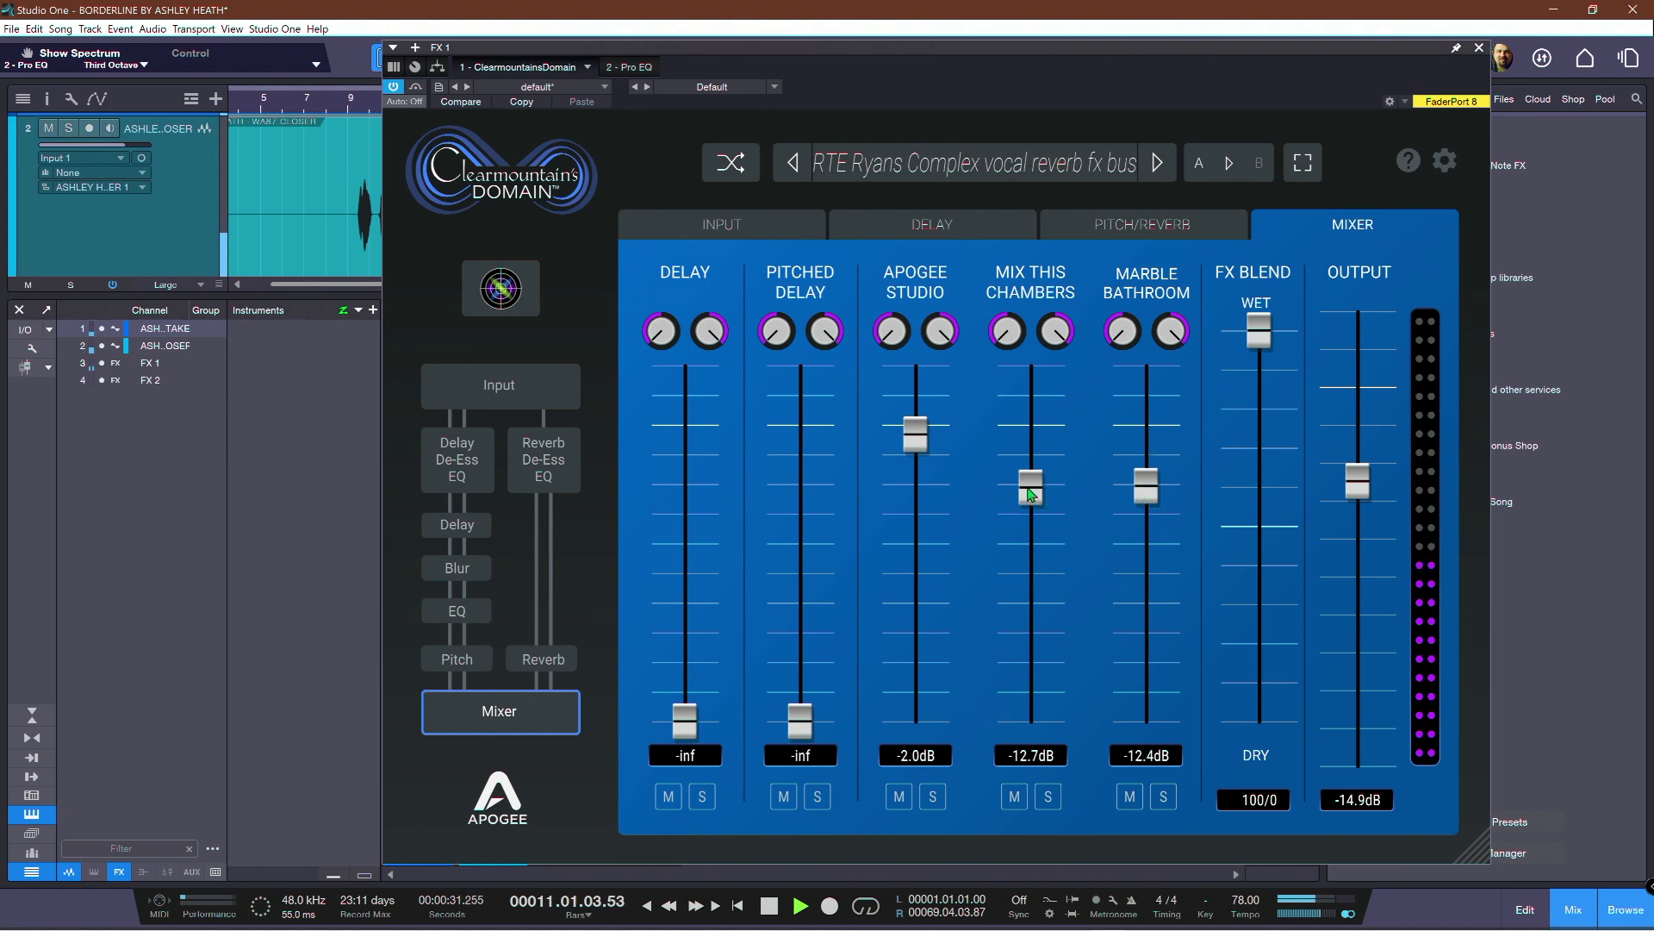
- Lower Apogee Studio to about -8.4 dB, Mix This Chambers to about -23.9 dB and Marble Bathroom to about -28.0 dB
{"action": "left_click_drag", "start_coordinate": [1031, 493], "coordinate": [1031, 514]}
{"action": "left_click_drag", "start_coordinate": [1146, 491], "coordinate": [1146, 541]}
{"action": "left_click_drag", "start_coordinate": [1031, 515], "coordinate": [1032, 554]}
{"action": "left_click_drag", "start_coordinate": [916, 439], "coordinate": [919, 474]}
{"action": "left_click_drag", "start_coordinate": [1146, 543], "coordinate": [1146, 566]}
{"action": "left_click_drag", "start_coordinate": [1030, 560], "coordinate": [1029, 552]}
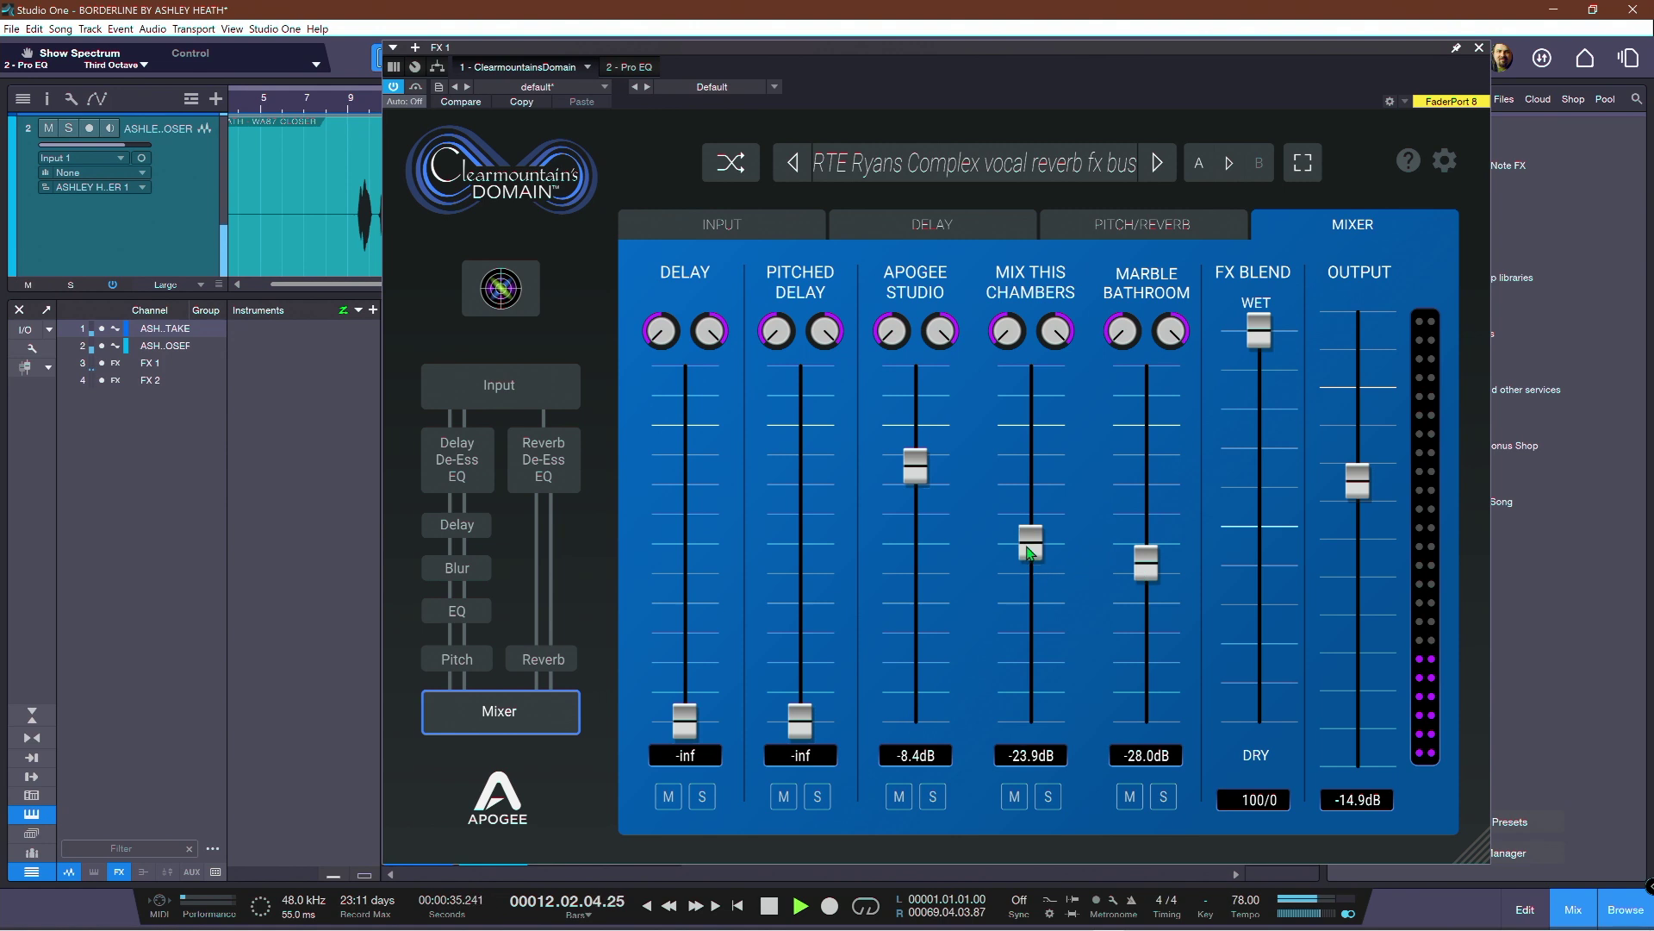
- Rebalance the reverbs to about -8.6 dB for Apogee Studio, -19.7 dB for Mix This Chambers and -19.5 dB for Marble Bathroom
{"action": "left_click_drag", "start_coordinate": [1146, 565], "coordinate": [1147, 535]}
{"action": "left_click_drag", "start_coordinate": [1030, 551], "coordinate": [1032, 538]}
{"action": "left_click_drag", "start_coordinate": [1148, 541], "coordinate": [1155, 532]}
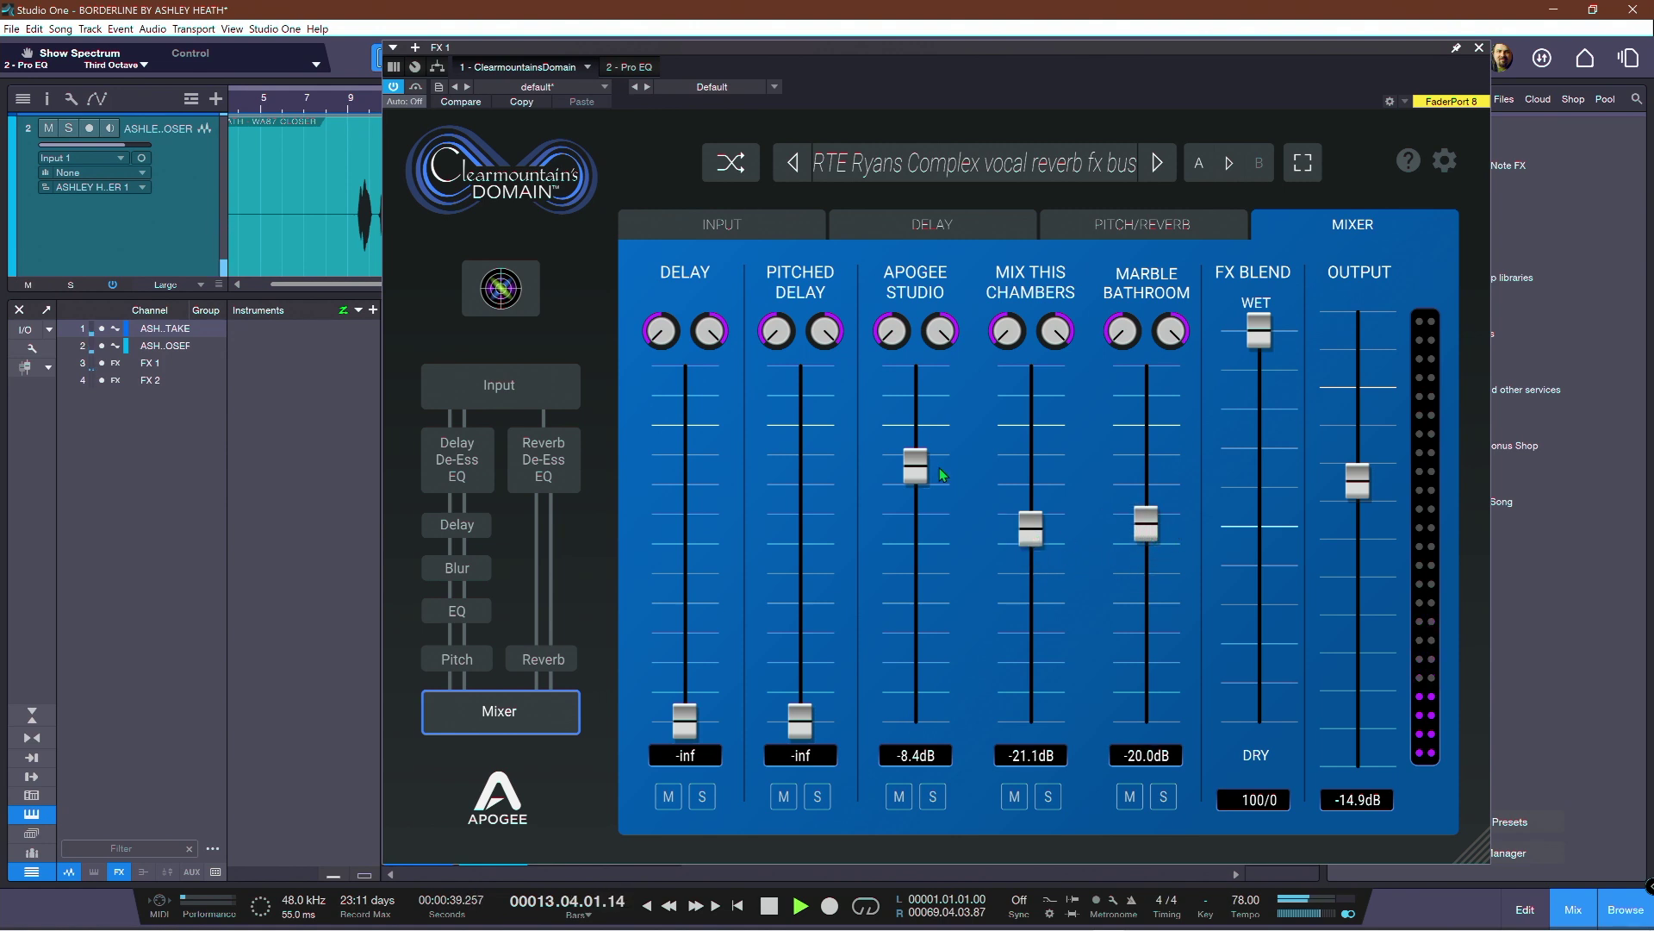
{"action": "left_click_drag", "start_coordinate": [915, 473], "coordinate": [914, 476]}
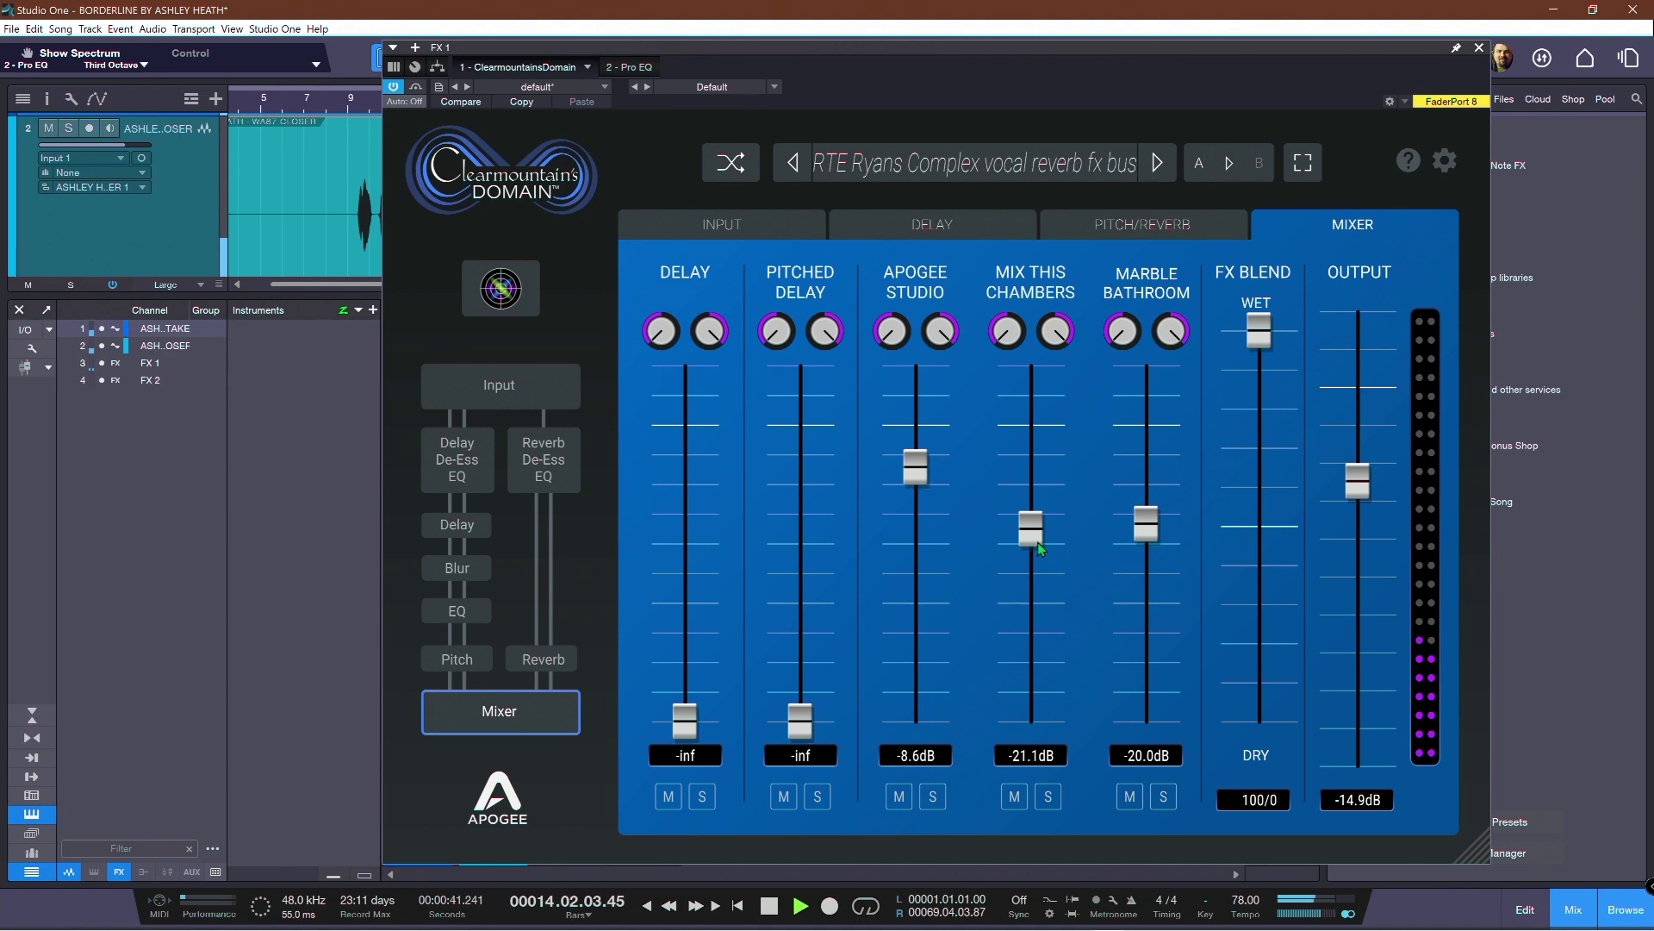
{"action": "left_click_drag", "start_coordinate": [1040, 549], "coordinate": [1035, 540]}
{"action": "left_click_drag", "start_coordinate": [1149, 534], "coordinate": [1149, 530]}
{"action": "left_click_drag", "start_coordinate": [1027, 537], "coordinate": [1029, 532]}
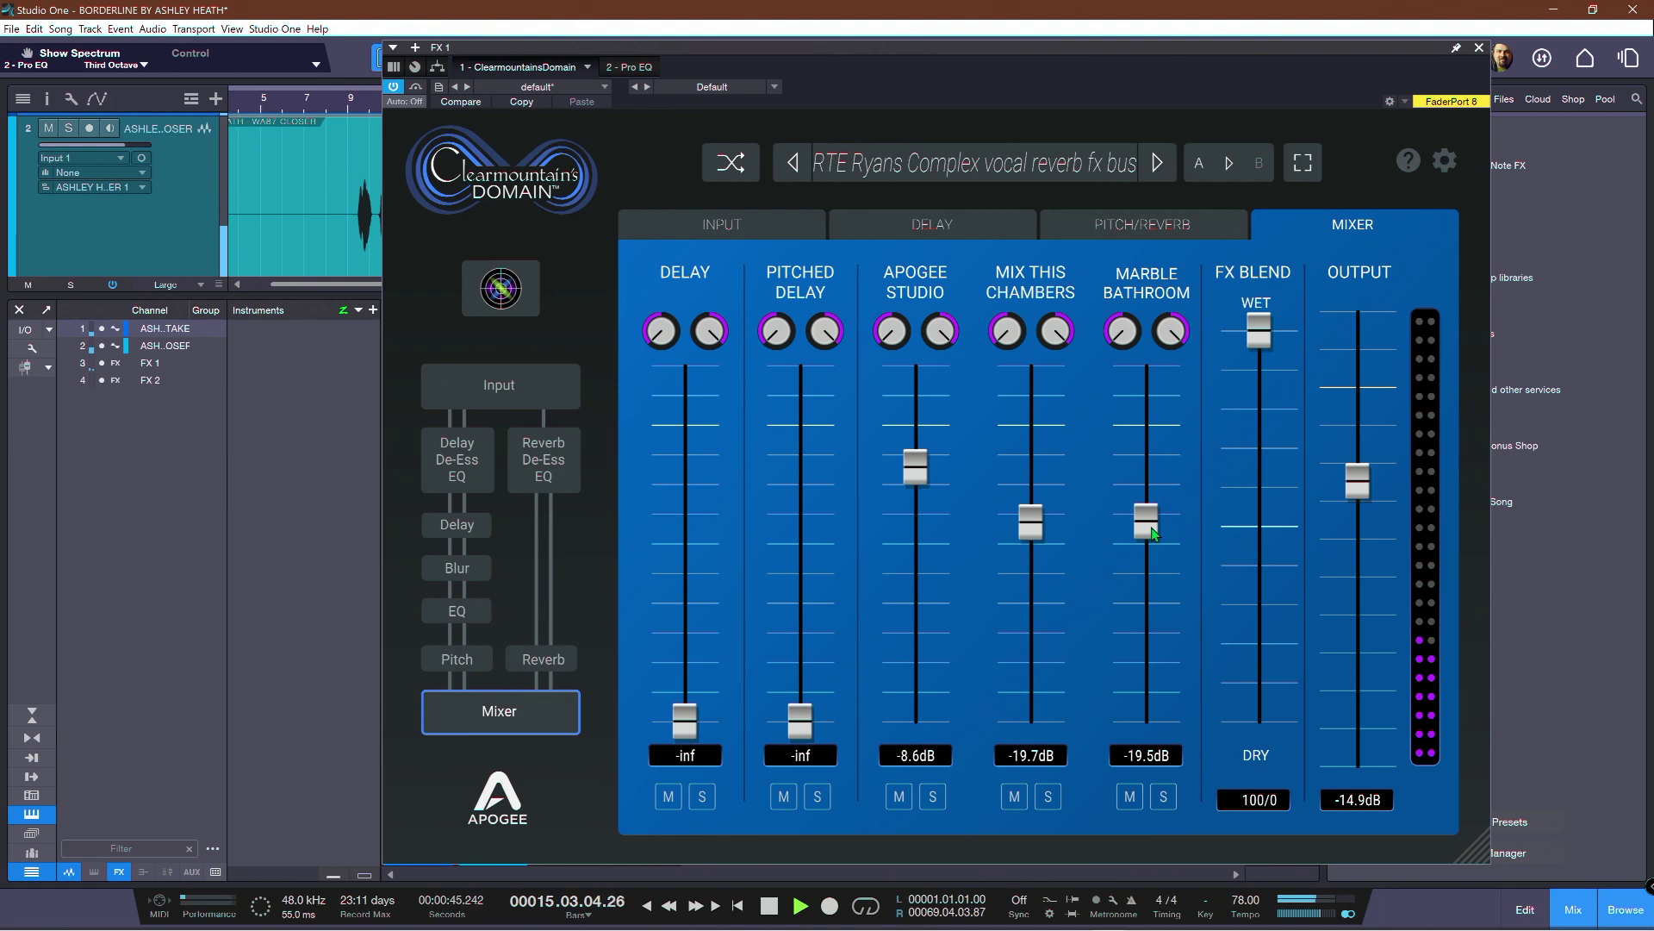
- Set the reverb plug-in's output to about -15.9 dB, and close its window after stopping playback
{"action": "left_click_drag", "start_coordinate": [1359, 498], "coordinate": [1362, 496]}
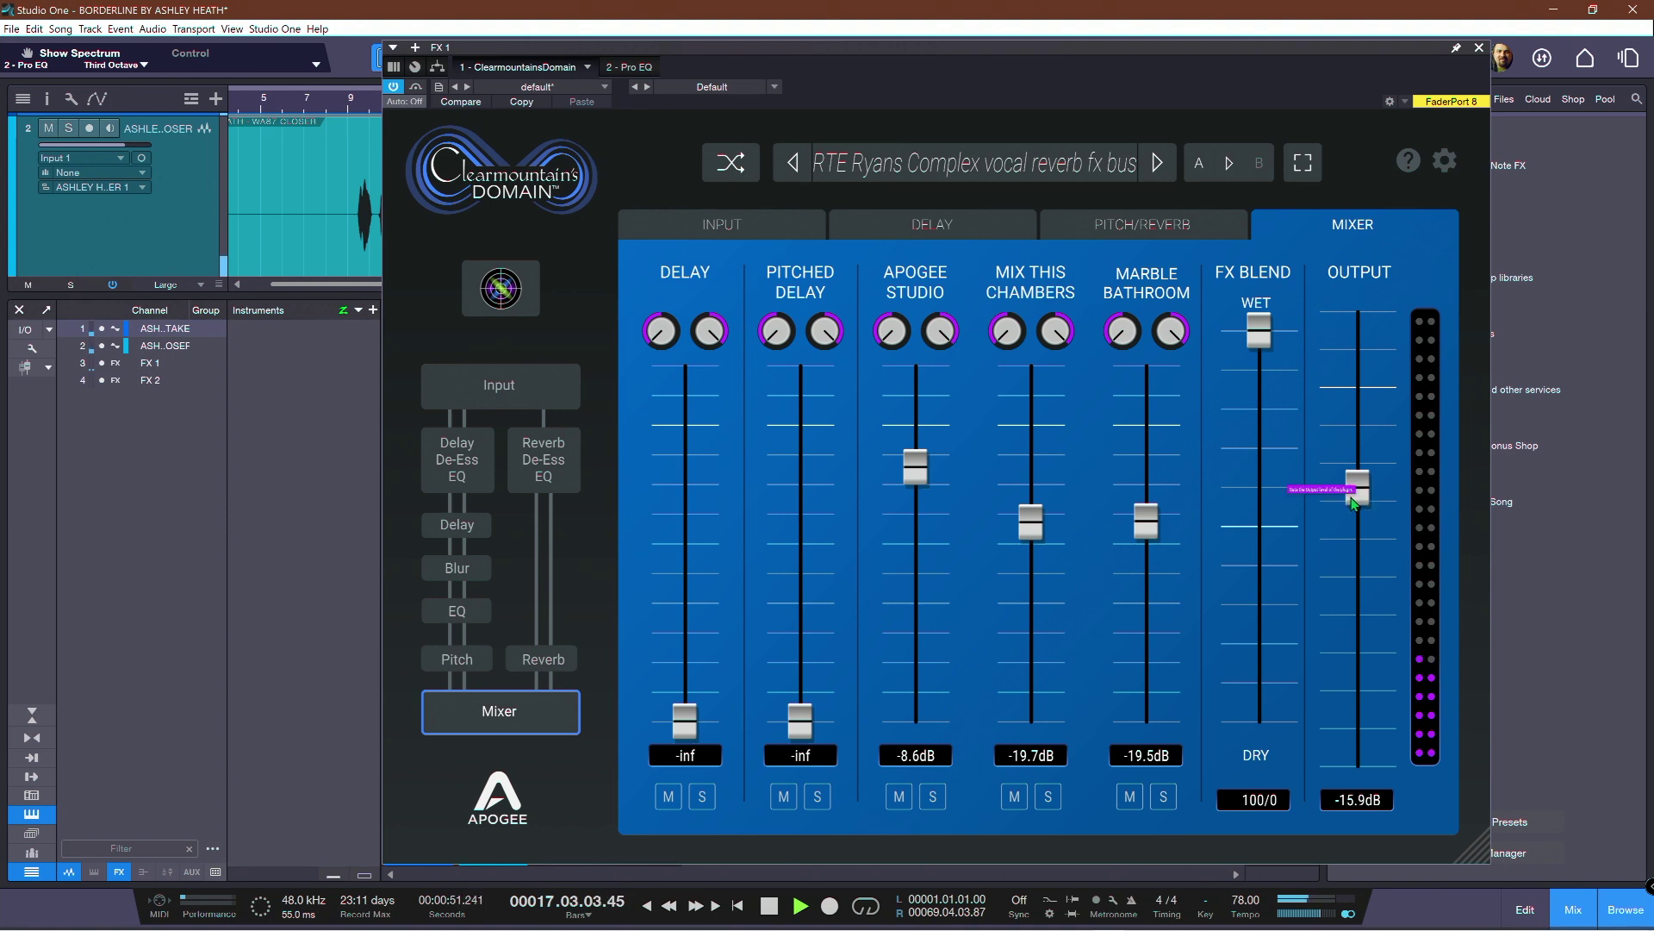
{"action": "key", "text": "space"}
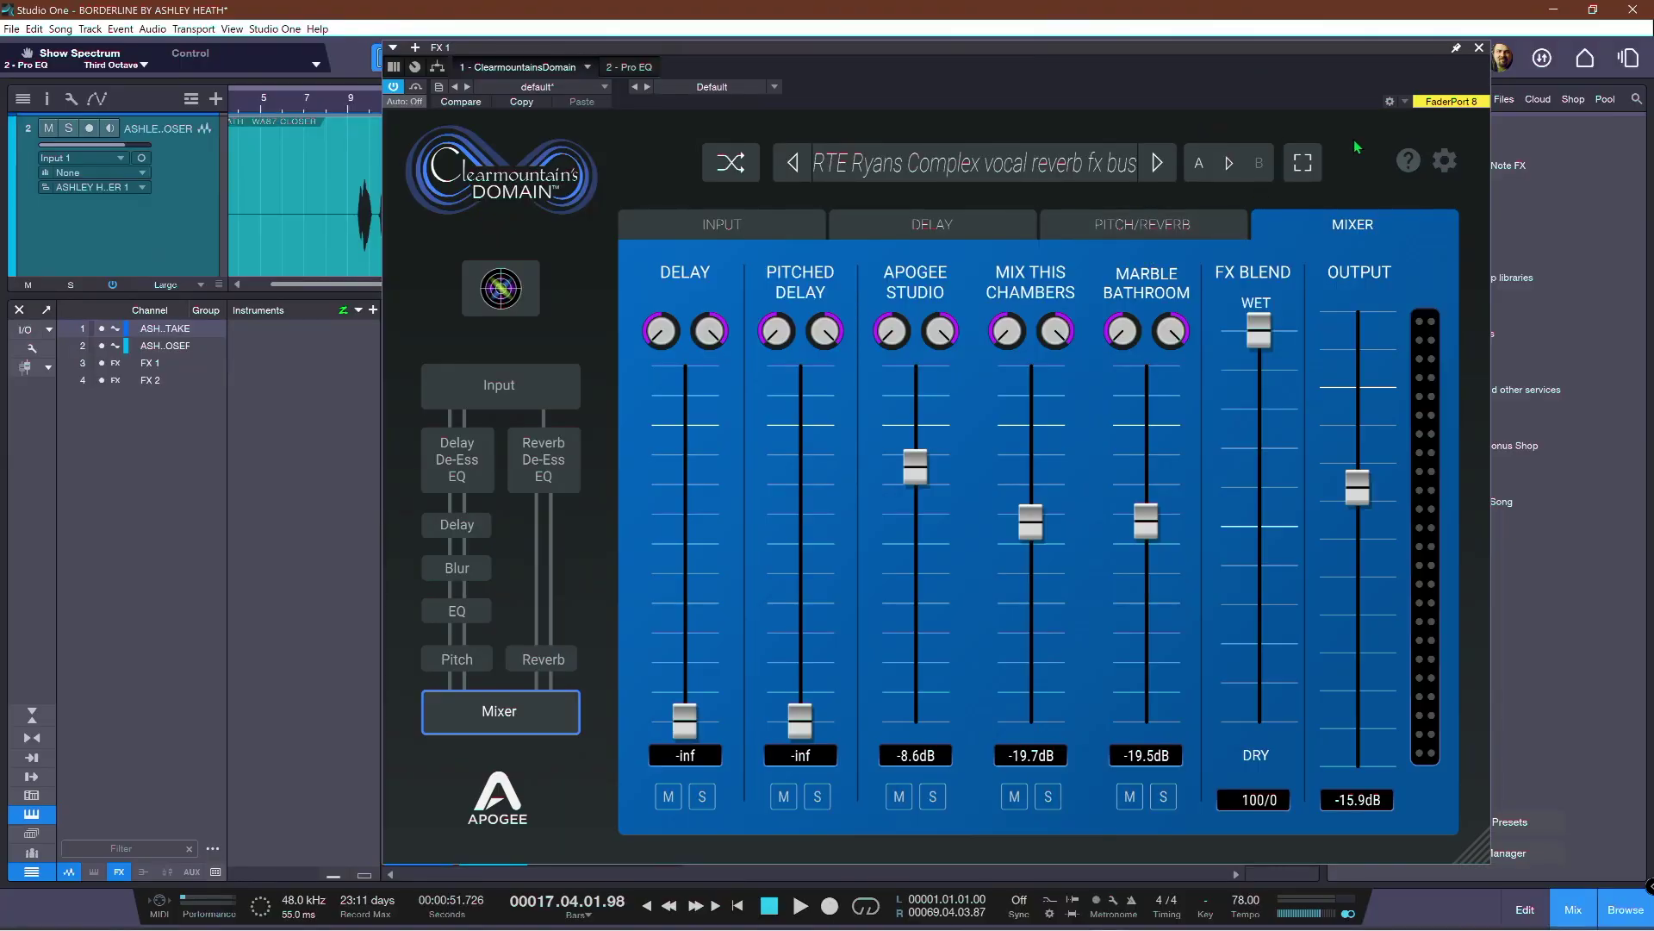
{"action": "left_click", "coordinate": [1480, 49]}
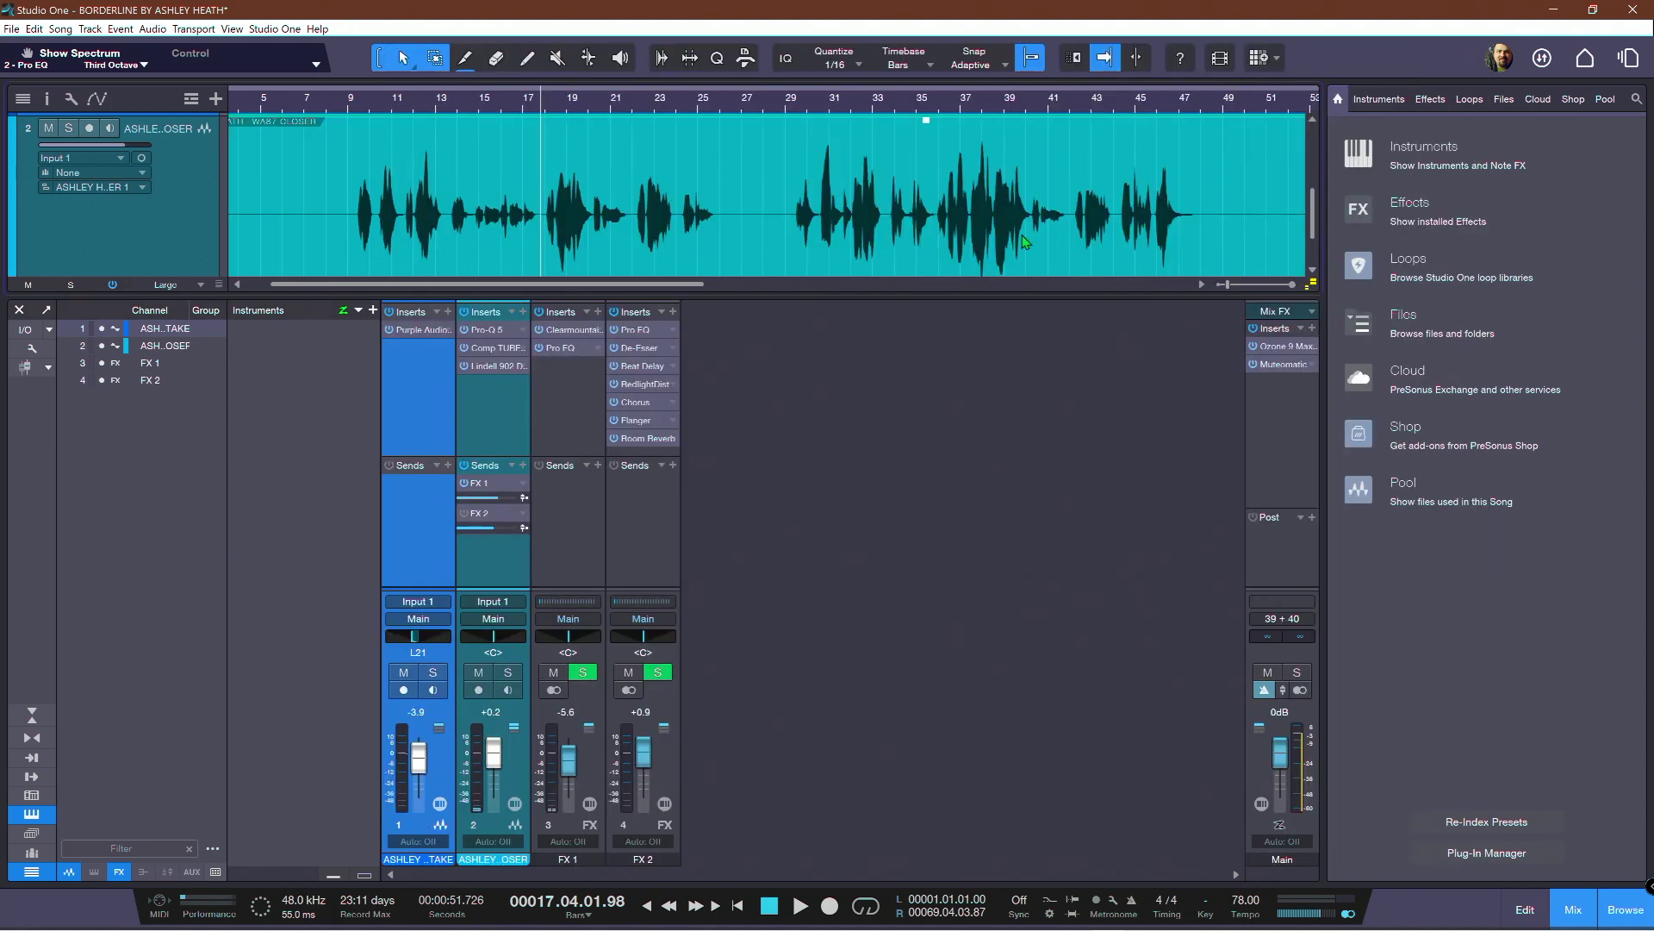
- Review the FX 2 insert chain from Pro EQ and De-Esser through Beat Delay, Chorus and Flanger to Room Reverb
{"action": "left_click", "coordinate": [642, 331]}
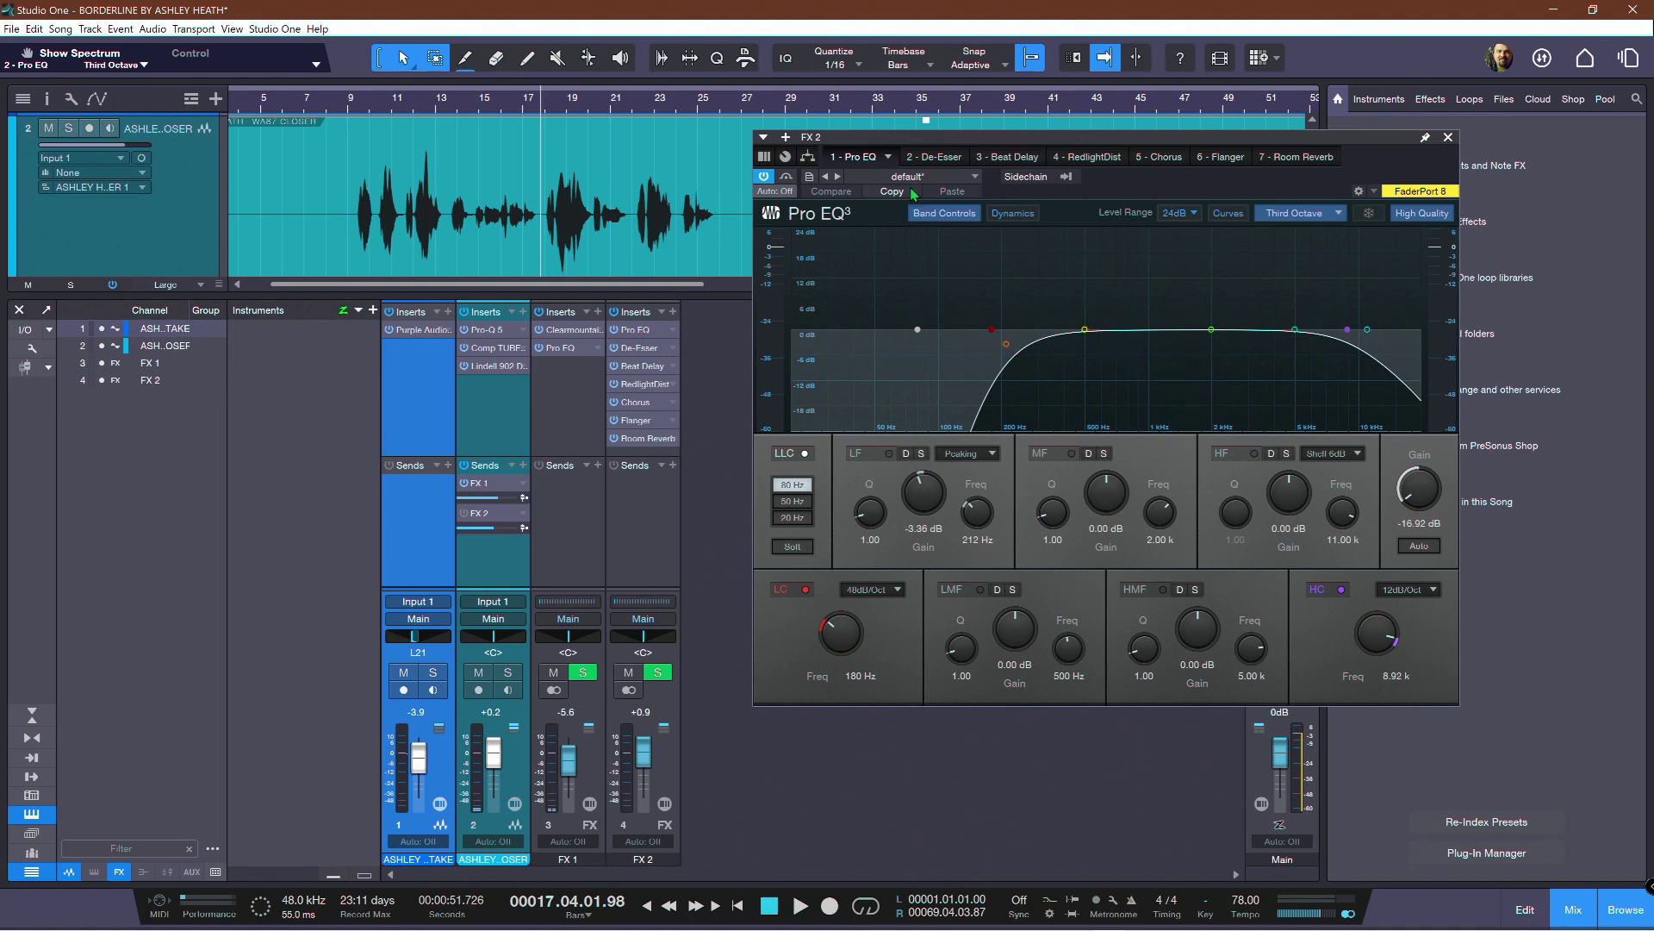
{"action": "left_click", "coordinate": [940, 157]}
{"action": "left_click_drag", "start_coordinate": [1010, 133], "coordinate": [1033, 140]}
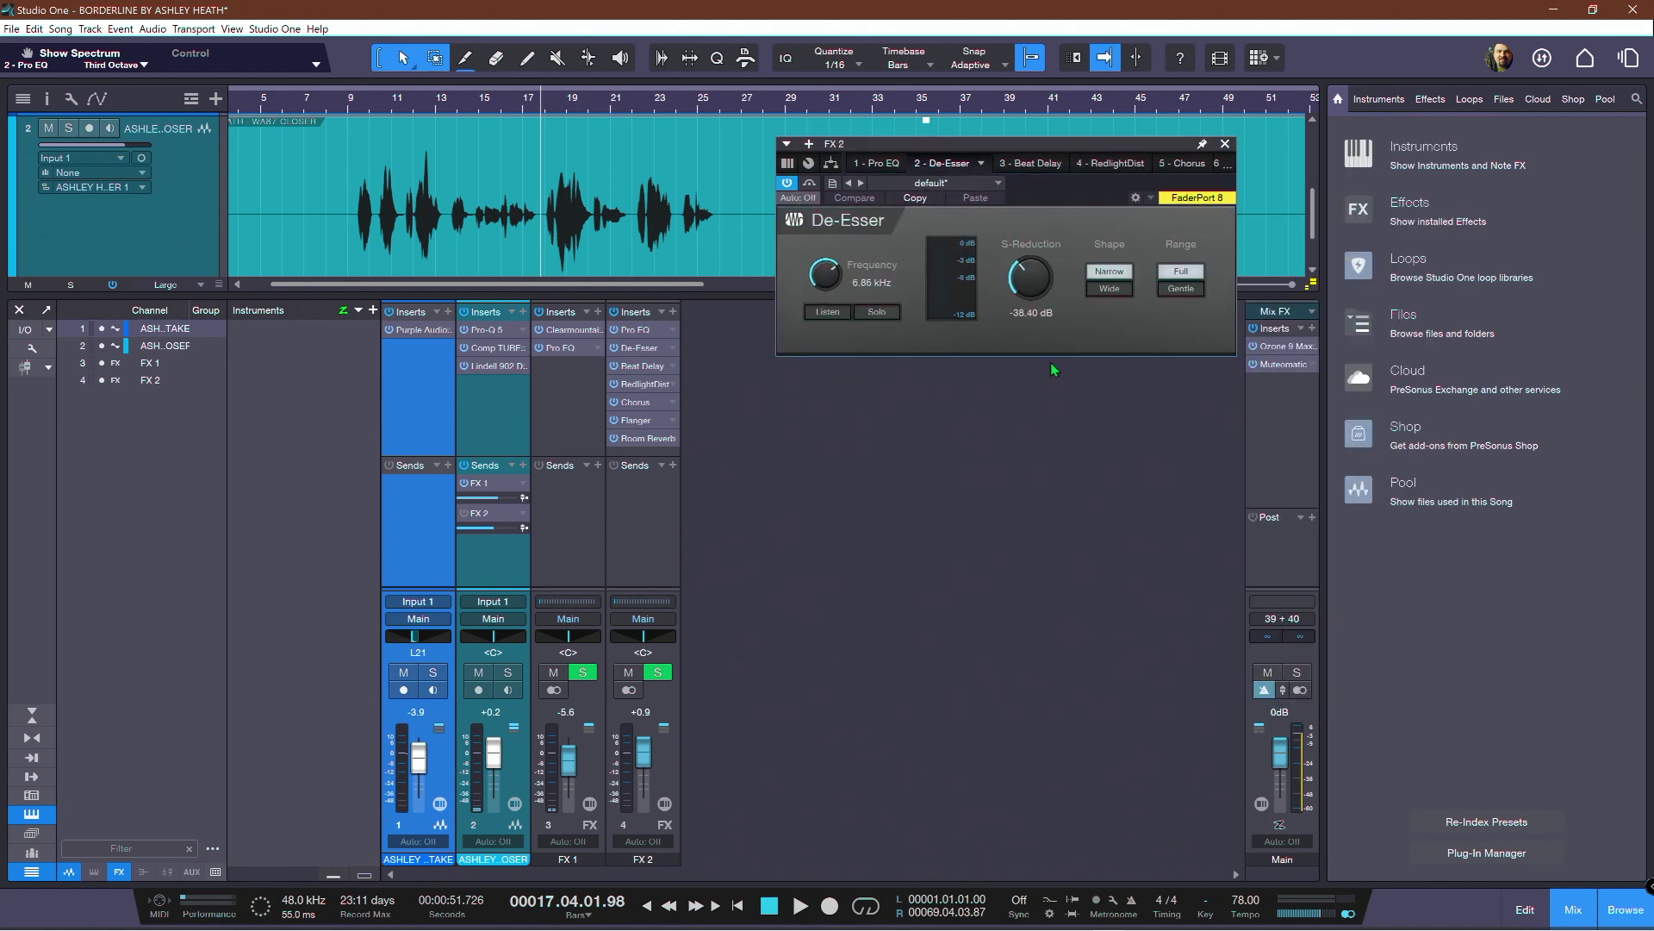
{"action": "left_click", "coordinate": [1018, 164]}
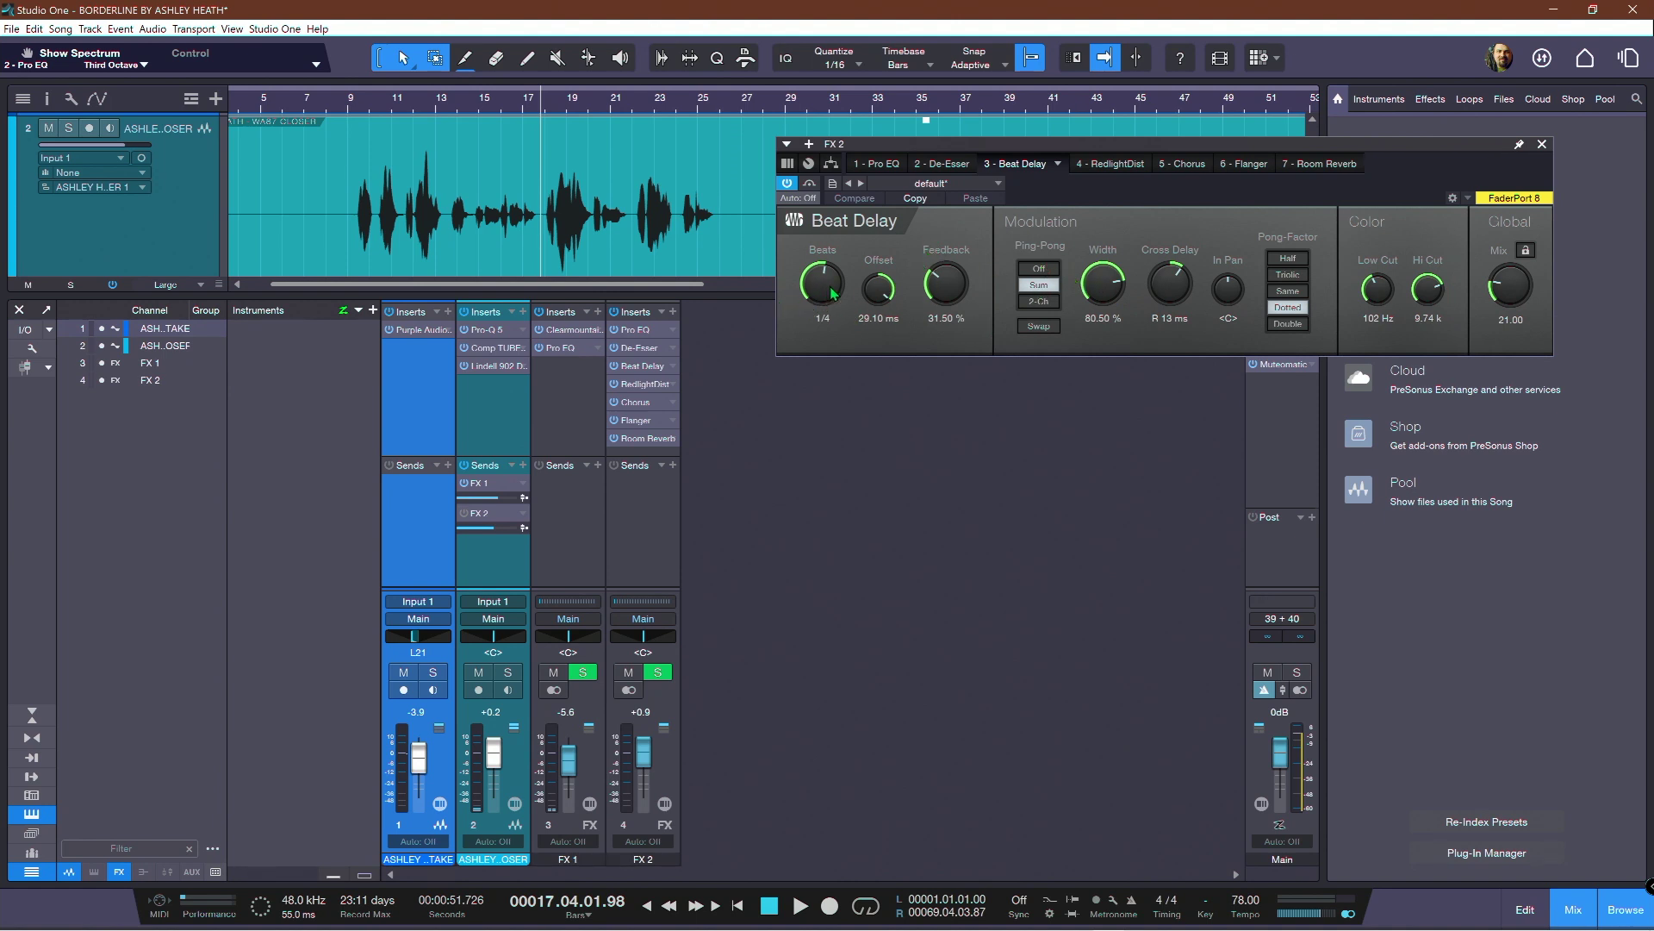
{"action": "left_click", "coordinate": [1112, 164]}
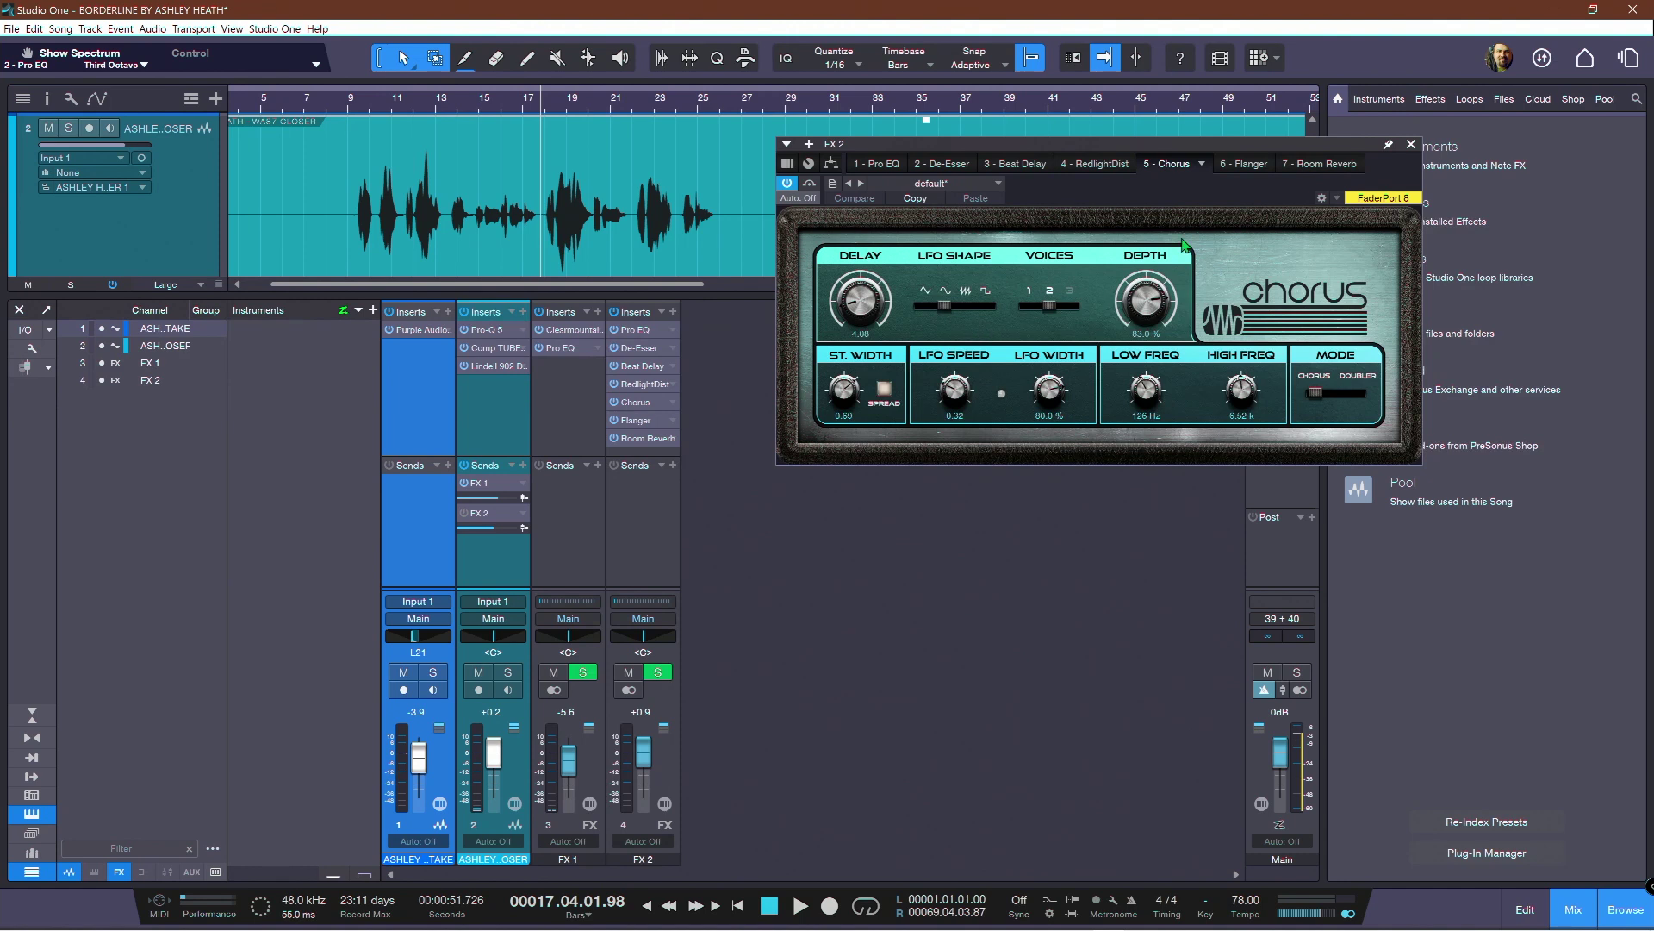
{"action": "left_click", "coordinate": [1258, 164]}
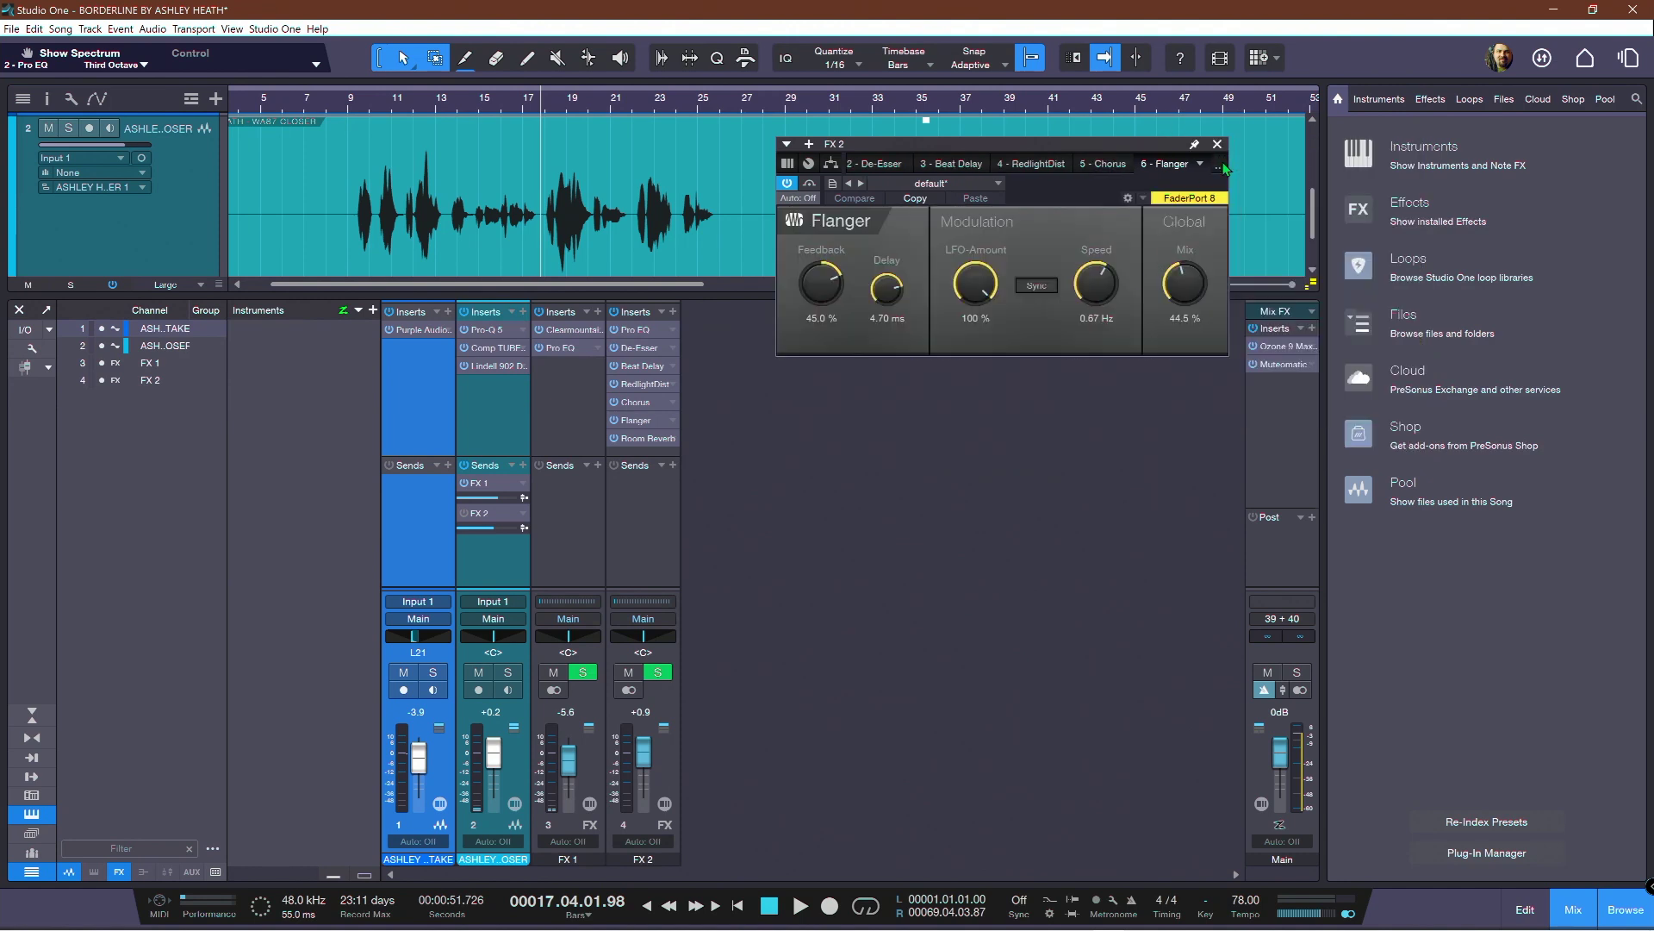
{"action": "left_click", "coordinate": [1222, 166]}
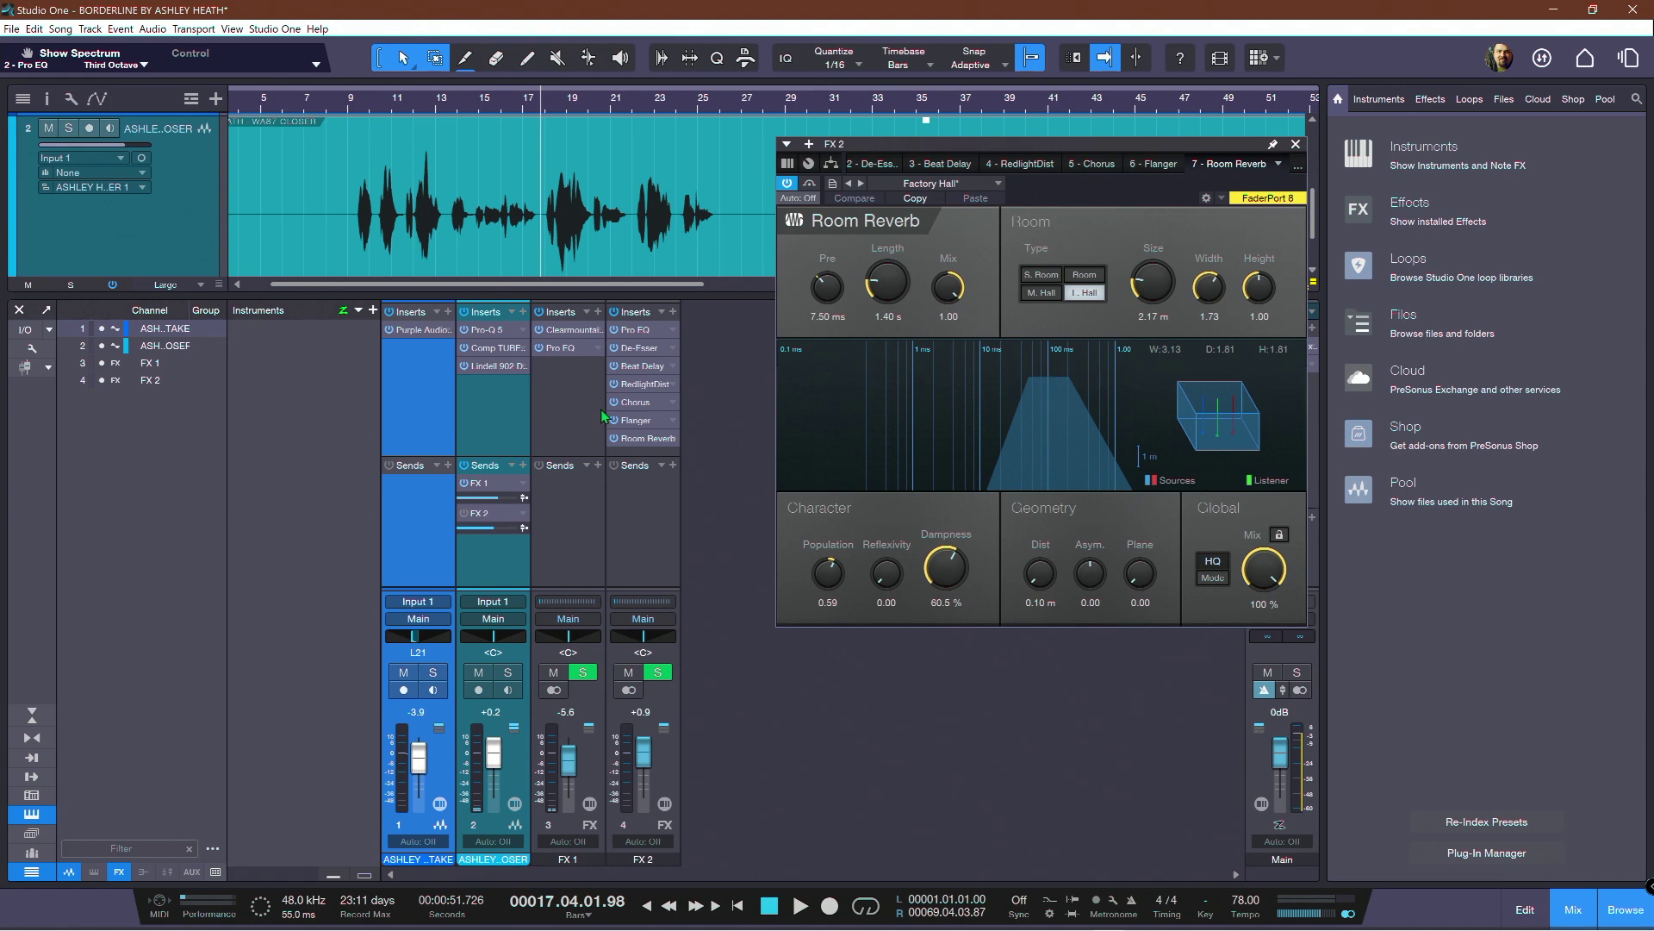
- During playback, raise the FX 2 Beat Delay mix to 54 and the FX 2 channel level to about +4.8 dB
{"action": "key", "text": "space"}
{"action": "left_click_drag", "start_coordinate": [646, 768], "coordinate": [646, 762]}
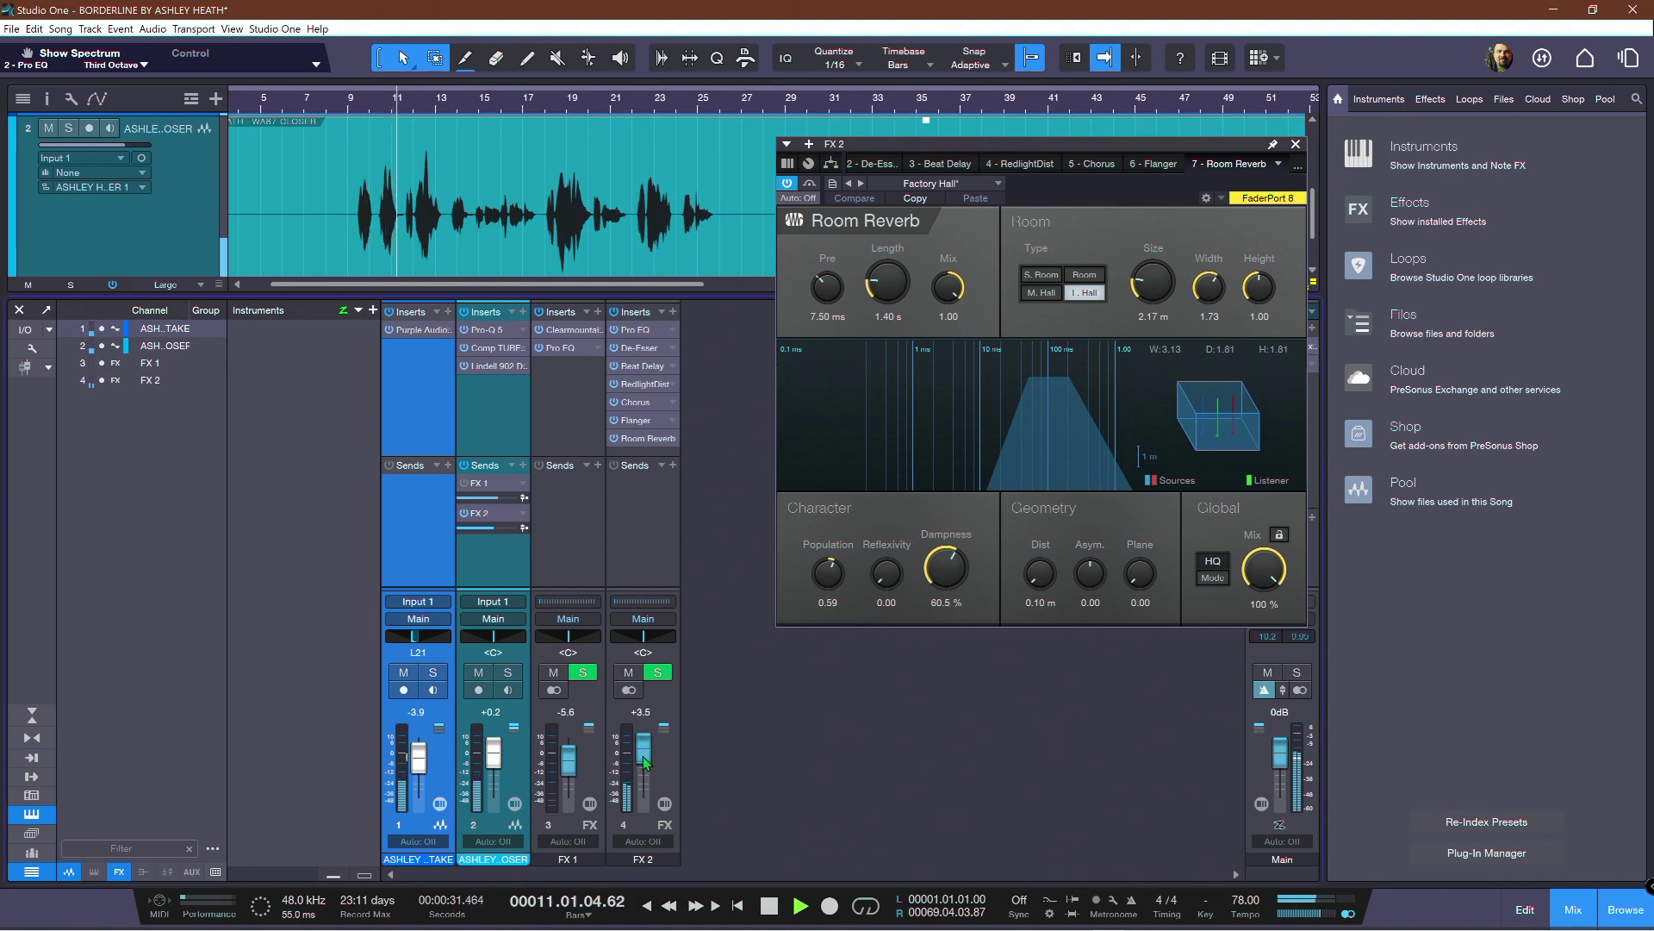
{"action": "left_click", "coordinate": [634, 367]}
{"action": "mouse_move", "coordinate": [1514, 298]}
{"action": "left_mouse_down"}
{"action": "mouse_move", "coordinate": [1518, 265]}
{"action": "mouse_move", "coordinate": [1513, 283]}
{"action": "left_mouse_up"}
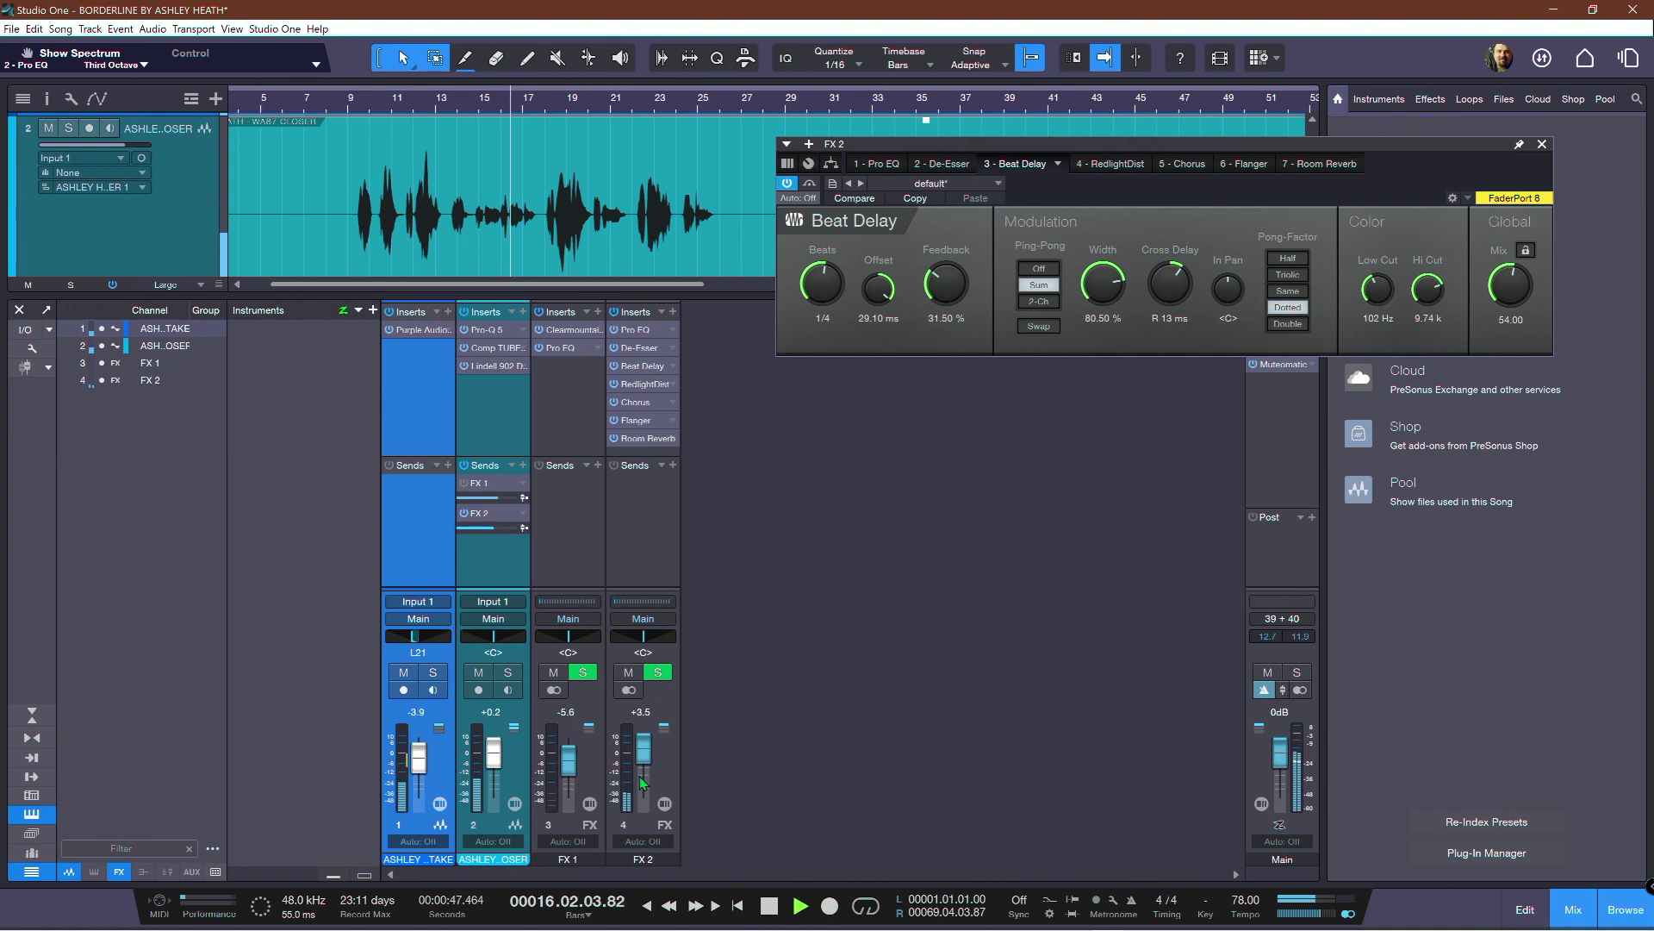
{"action": "left_click_drag", "start_coordinate": [639, 776], "coordinate": [639, 757]}
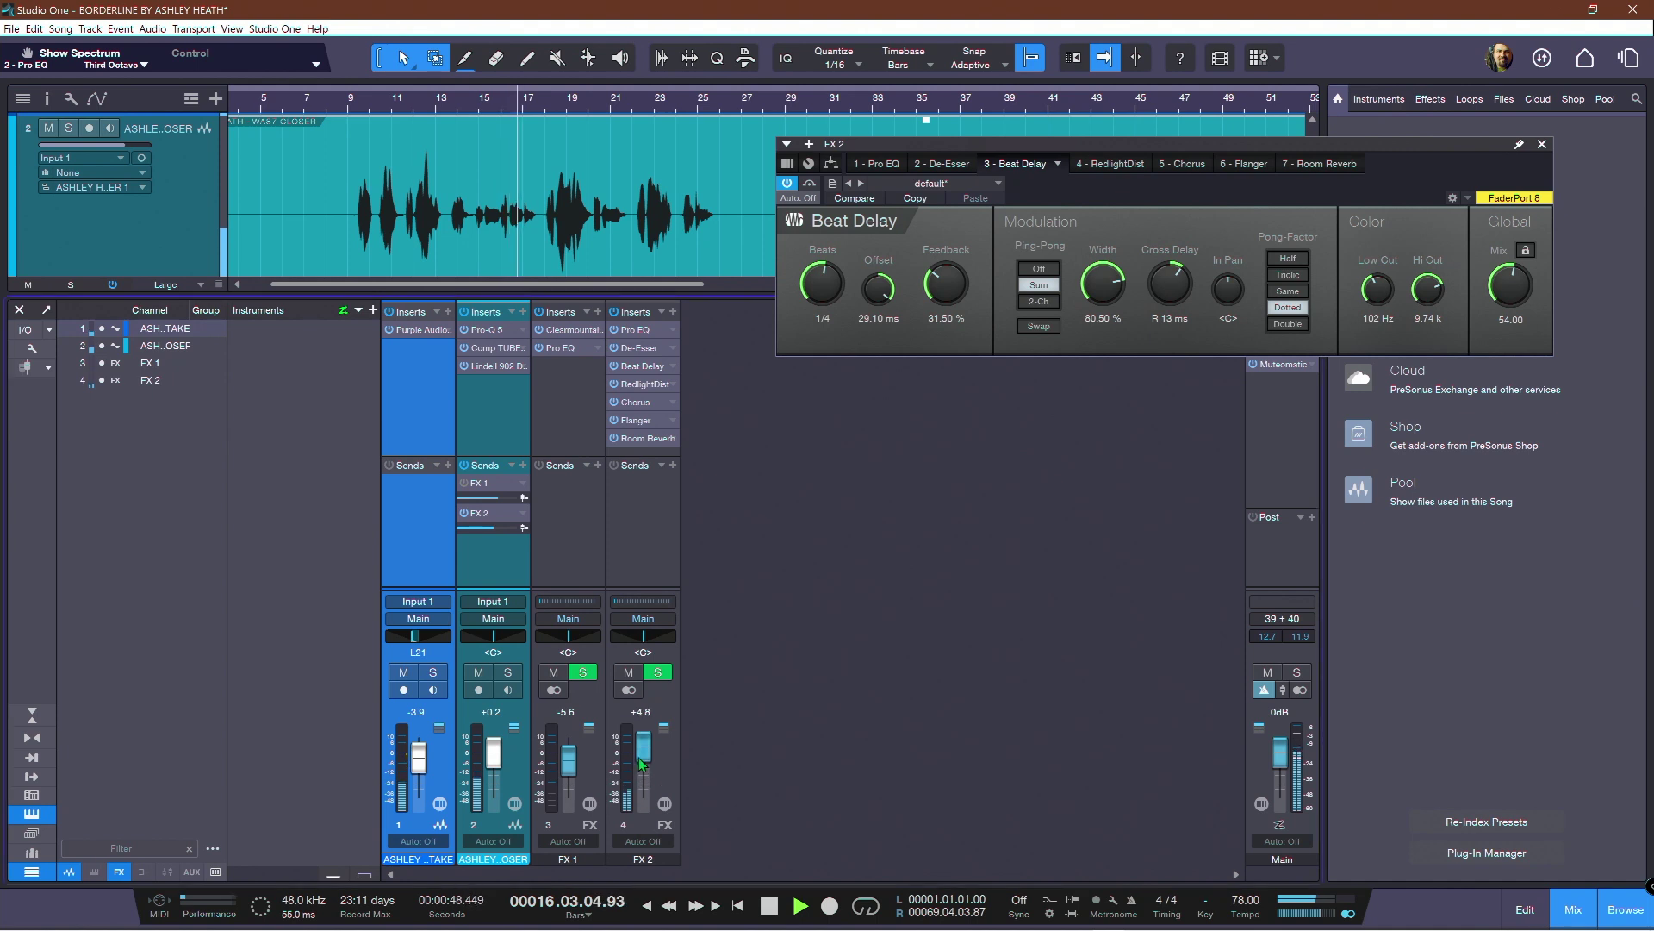
- In the FX 2 Pro EQ, lower the low cut to about 90.3 Hz and the high cut to about 5.90 kHz
{"action": "left_click", "coordinate": [646, 333]}
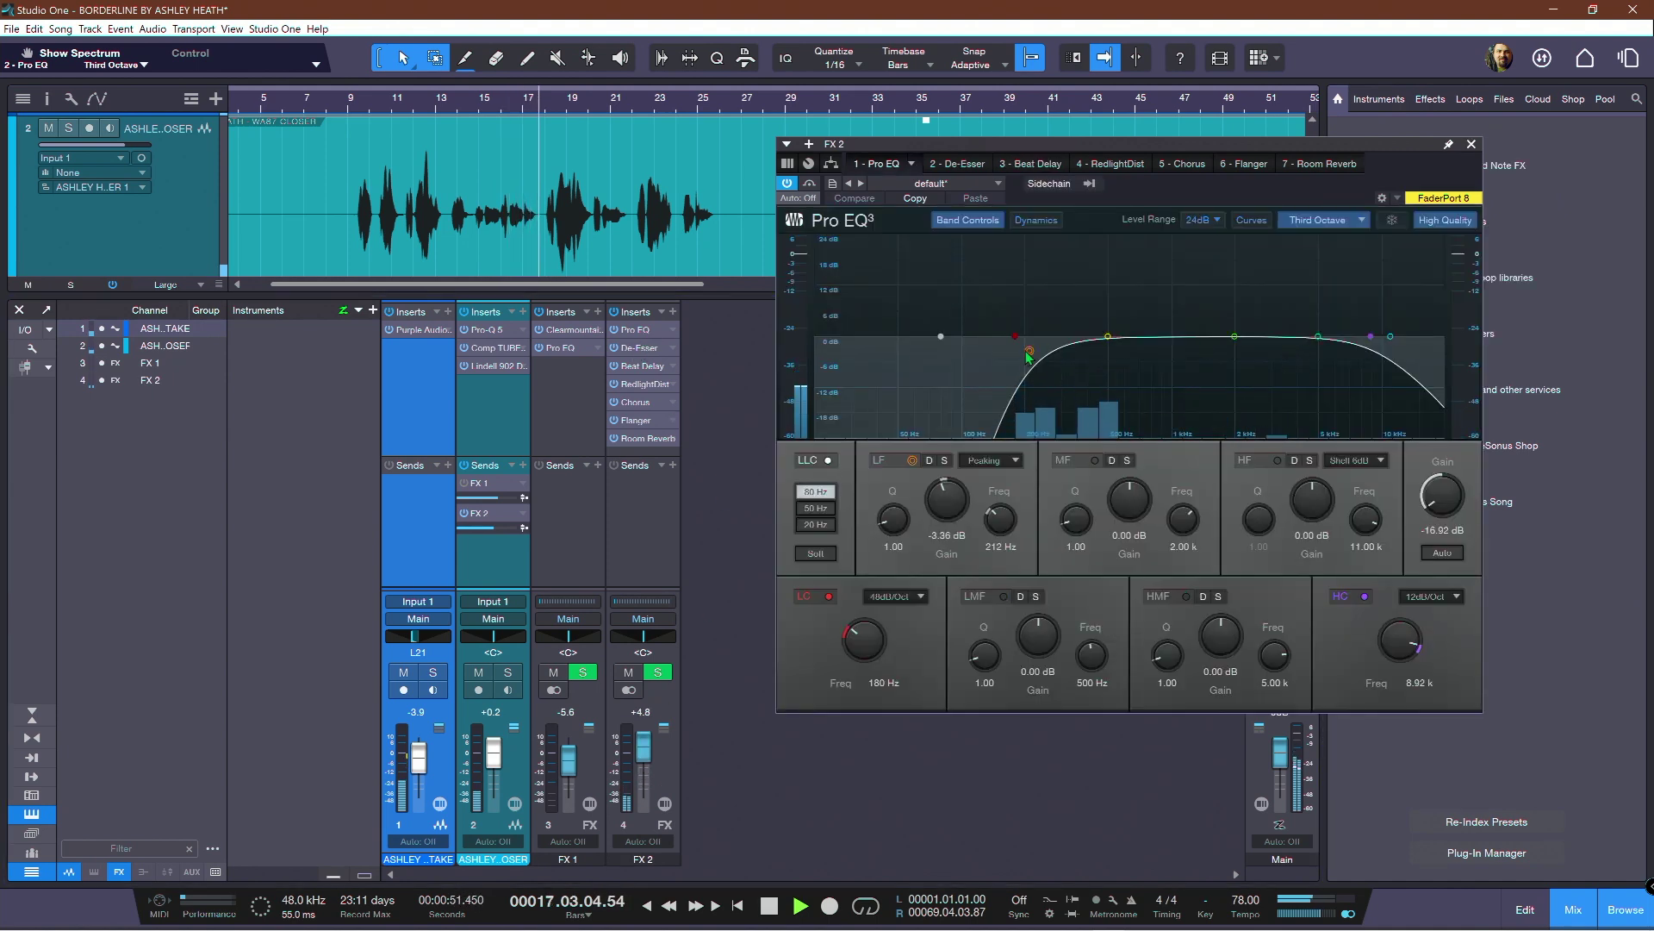
{"action": "left_click_drag", "start_coordinate": [1015, 336], "coordinate": [952, 336]}
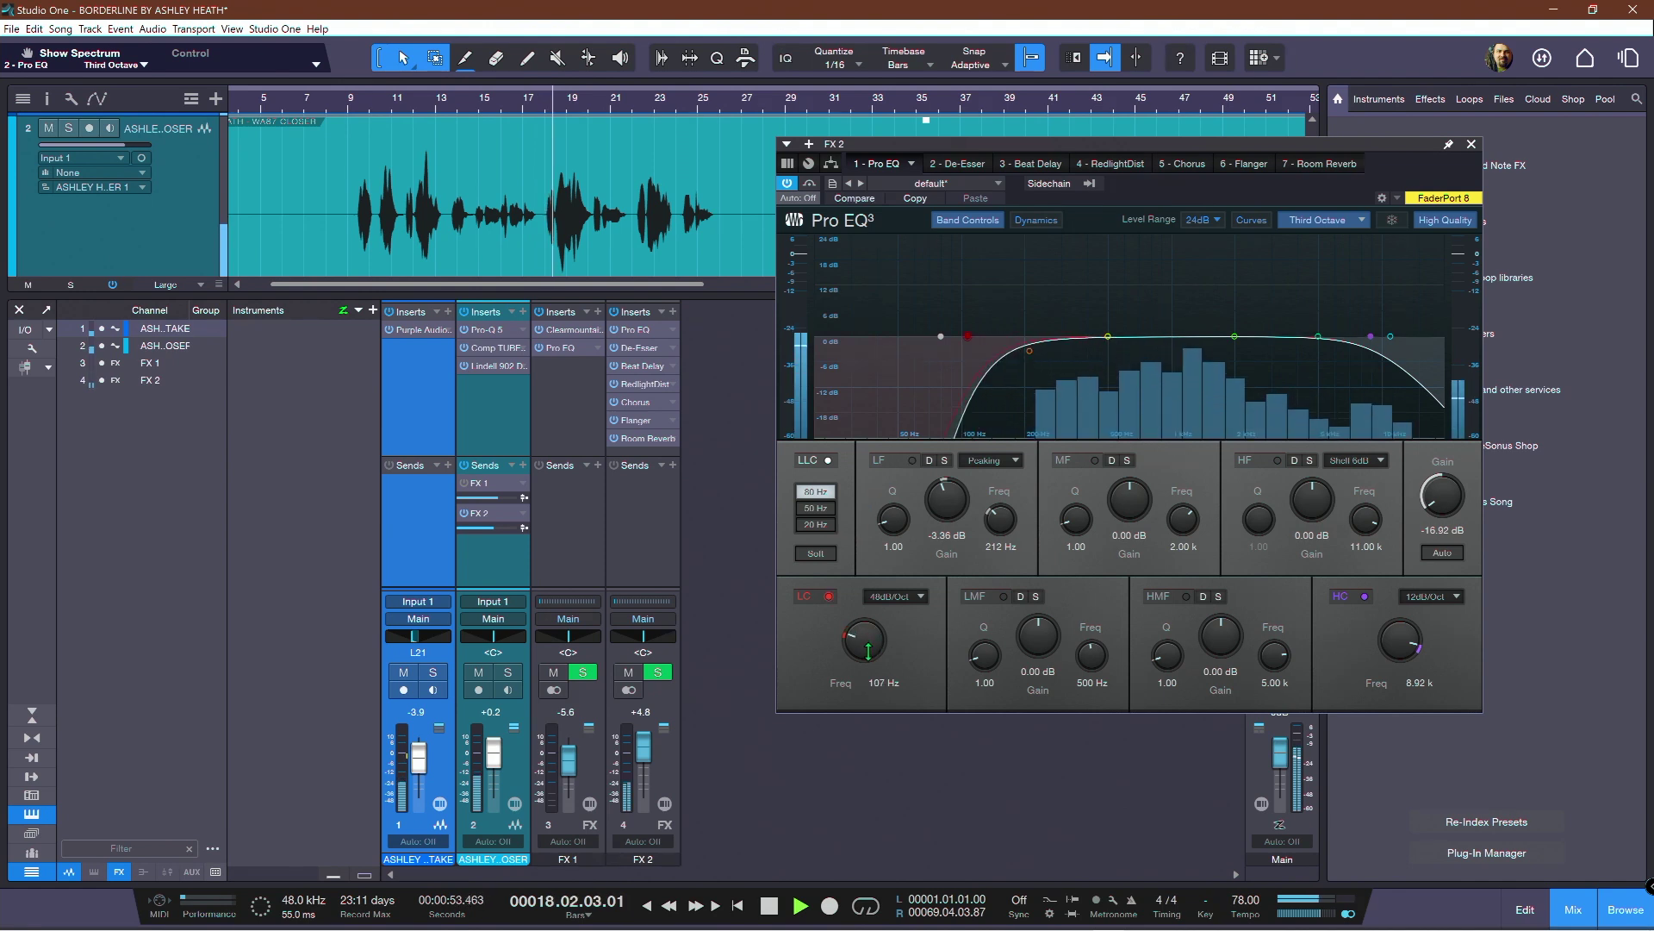
{"action": "left_click_drag", "start_coordinate": [1402, 641], "coordinate": [1402, 658]}
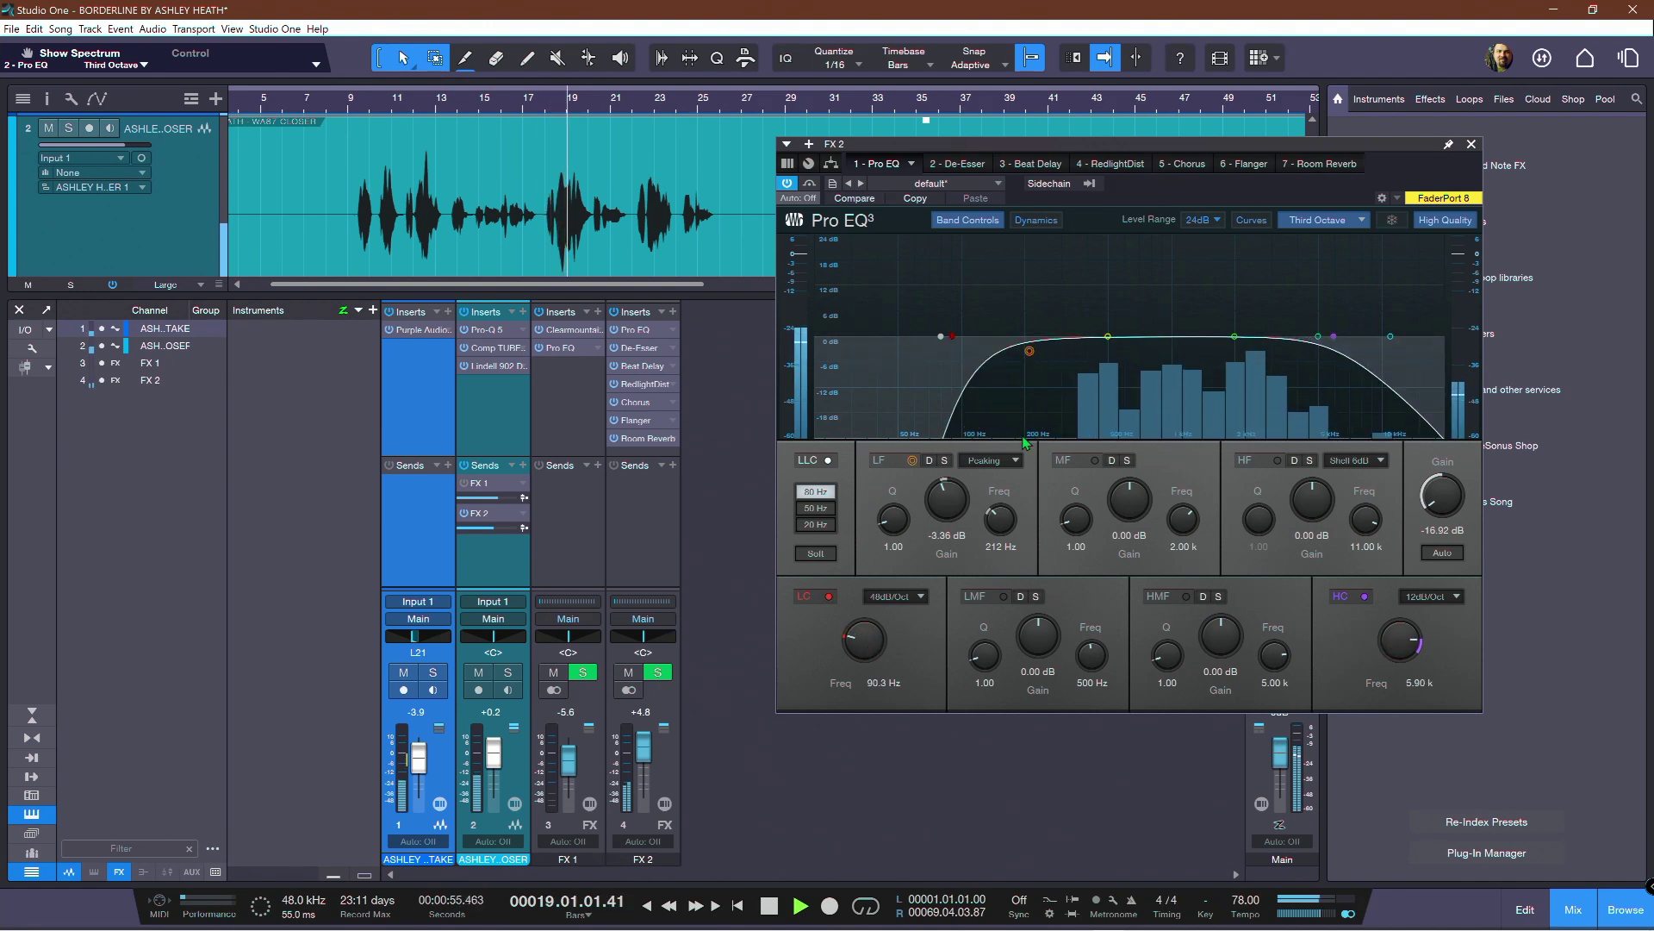
- Set the ping-pong width of the FX 2 Beat Delay to 84%
{"action": "left_click", "coordinate": [1030, 165]}
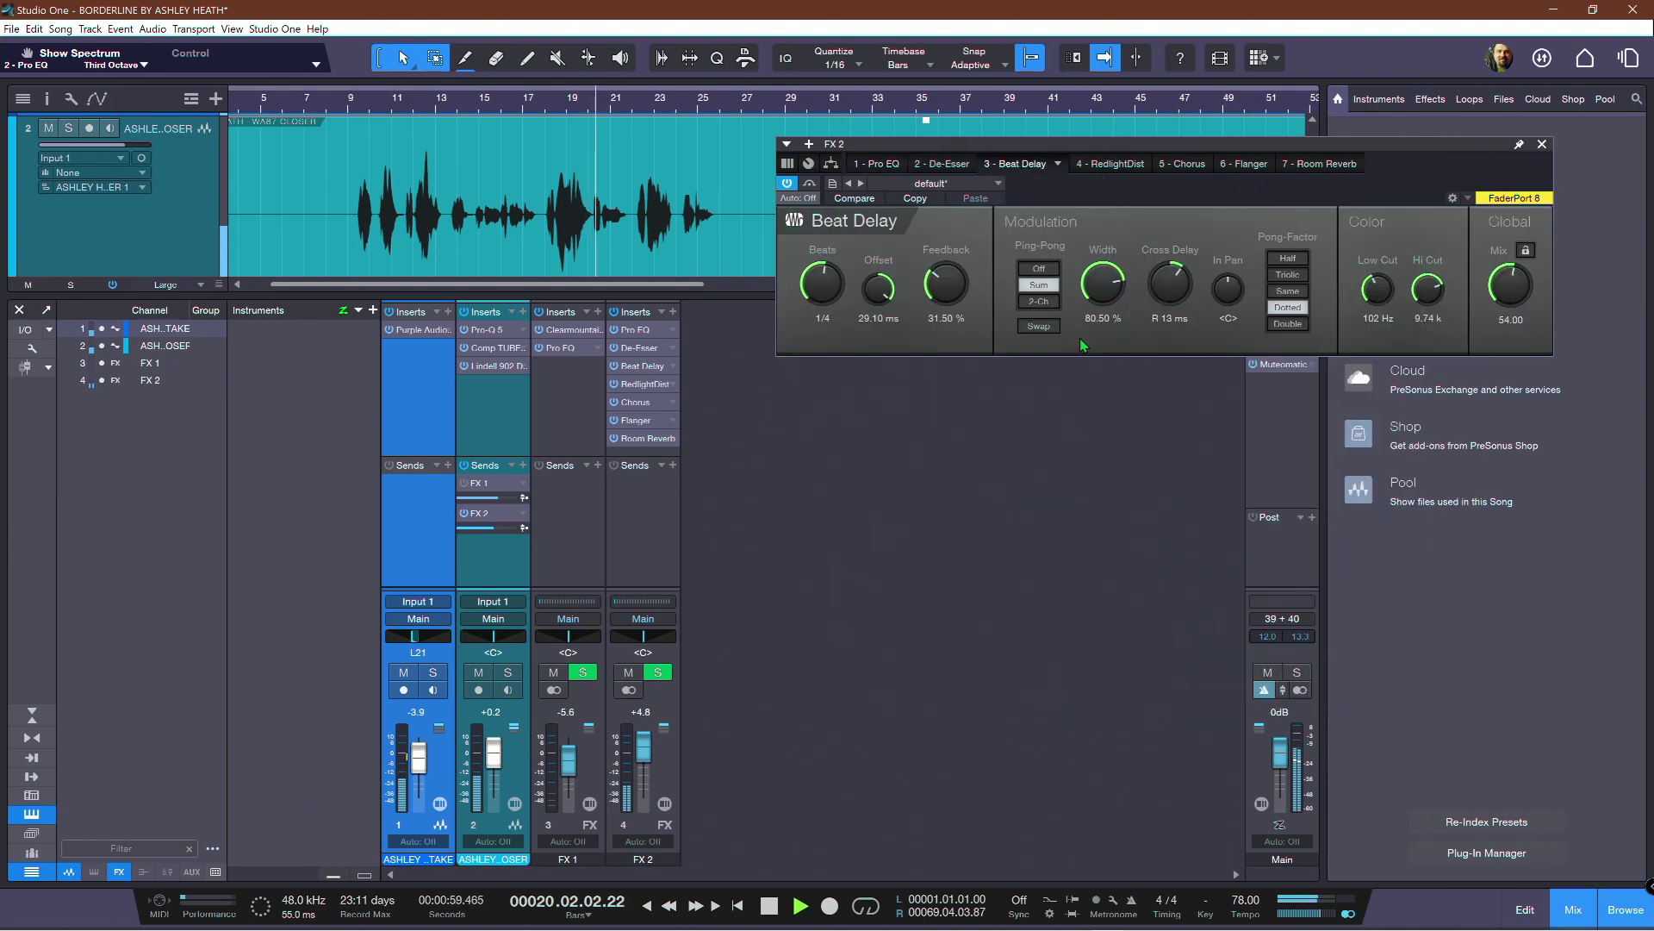
{"action": "left_click_drag", "start_coordinate": [1106, 297], "coordinate": [1104, 289]}
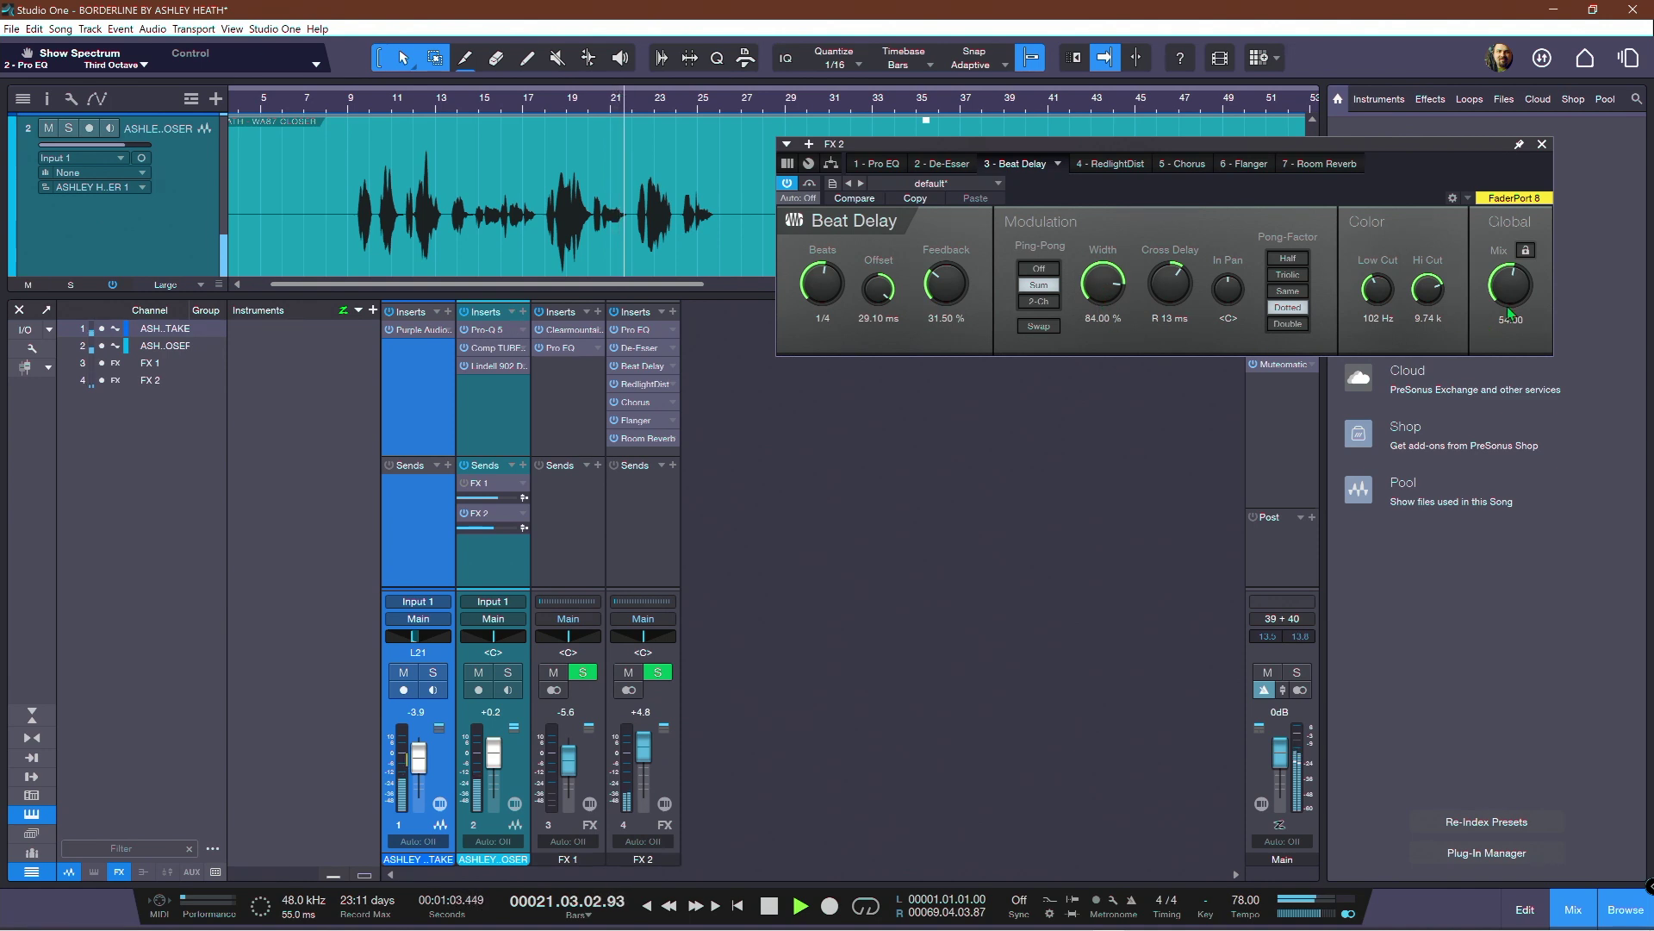
{"action": "left_click_drag", "start_coordinate": [1436, 293], "coordinate": [1509, 291]}
- Check the RedlightDist and Room Reverb settings on FX 2
{"action": "left_click", "coordinate": [1113, 164]}
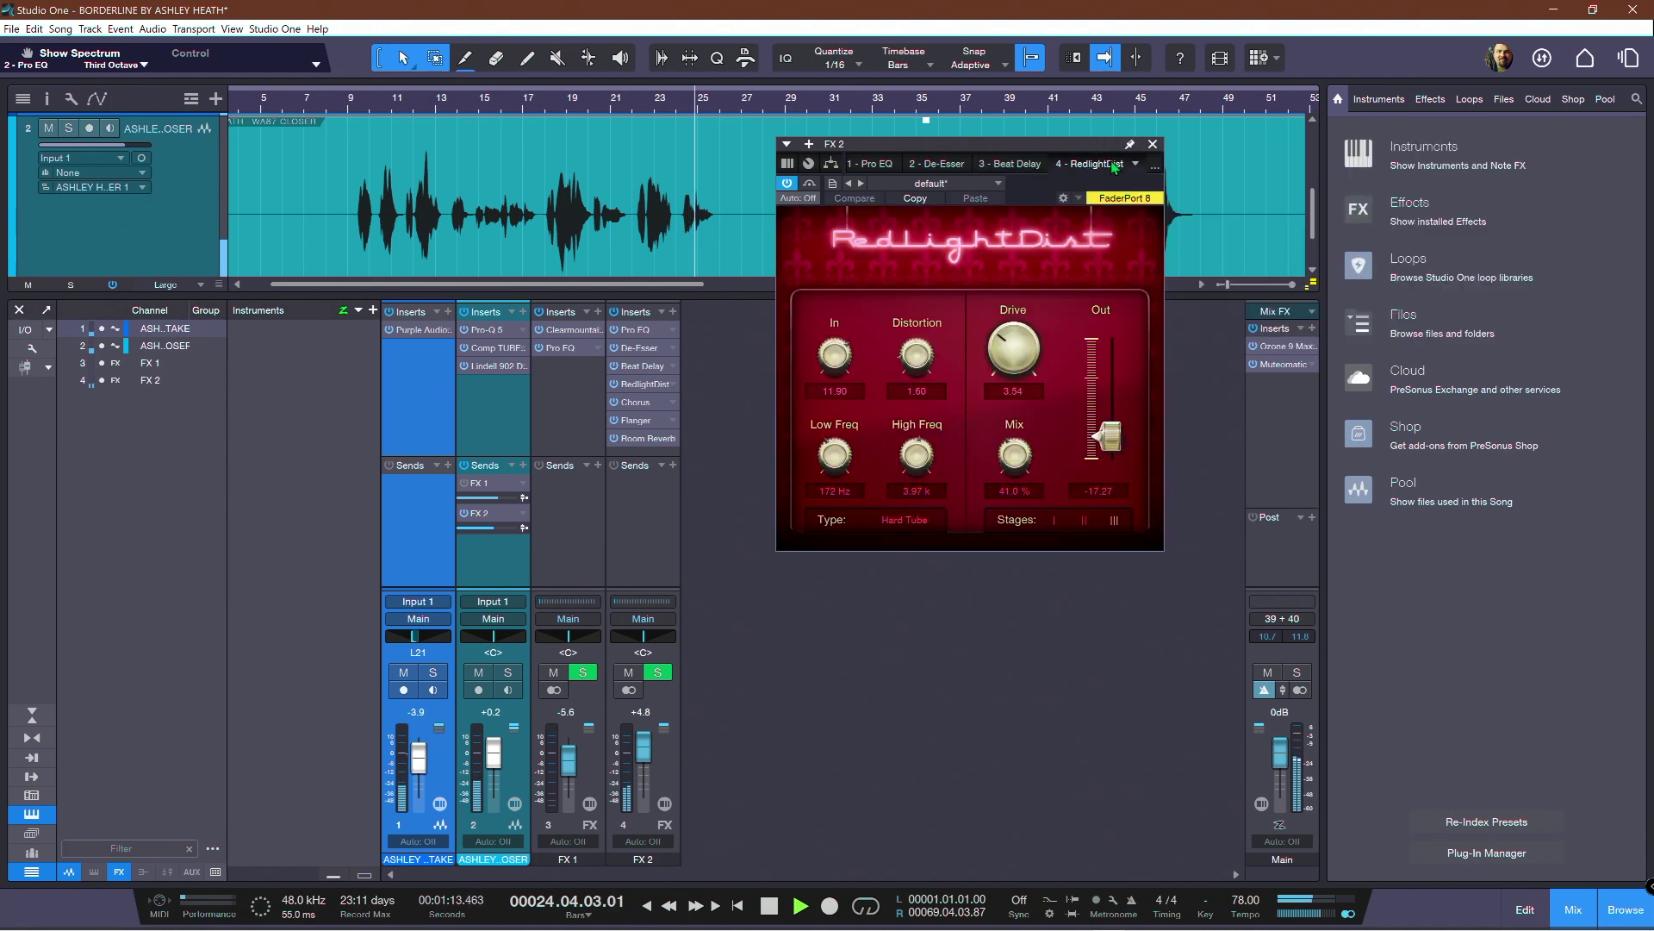
{"action": "left_click", "coordinate": [1155, 168]}
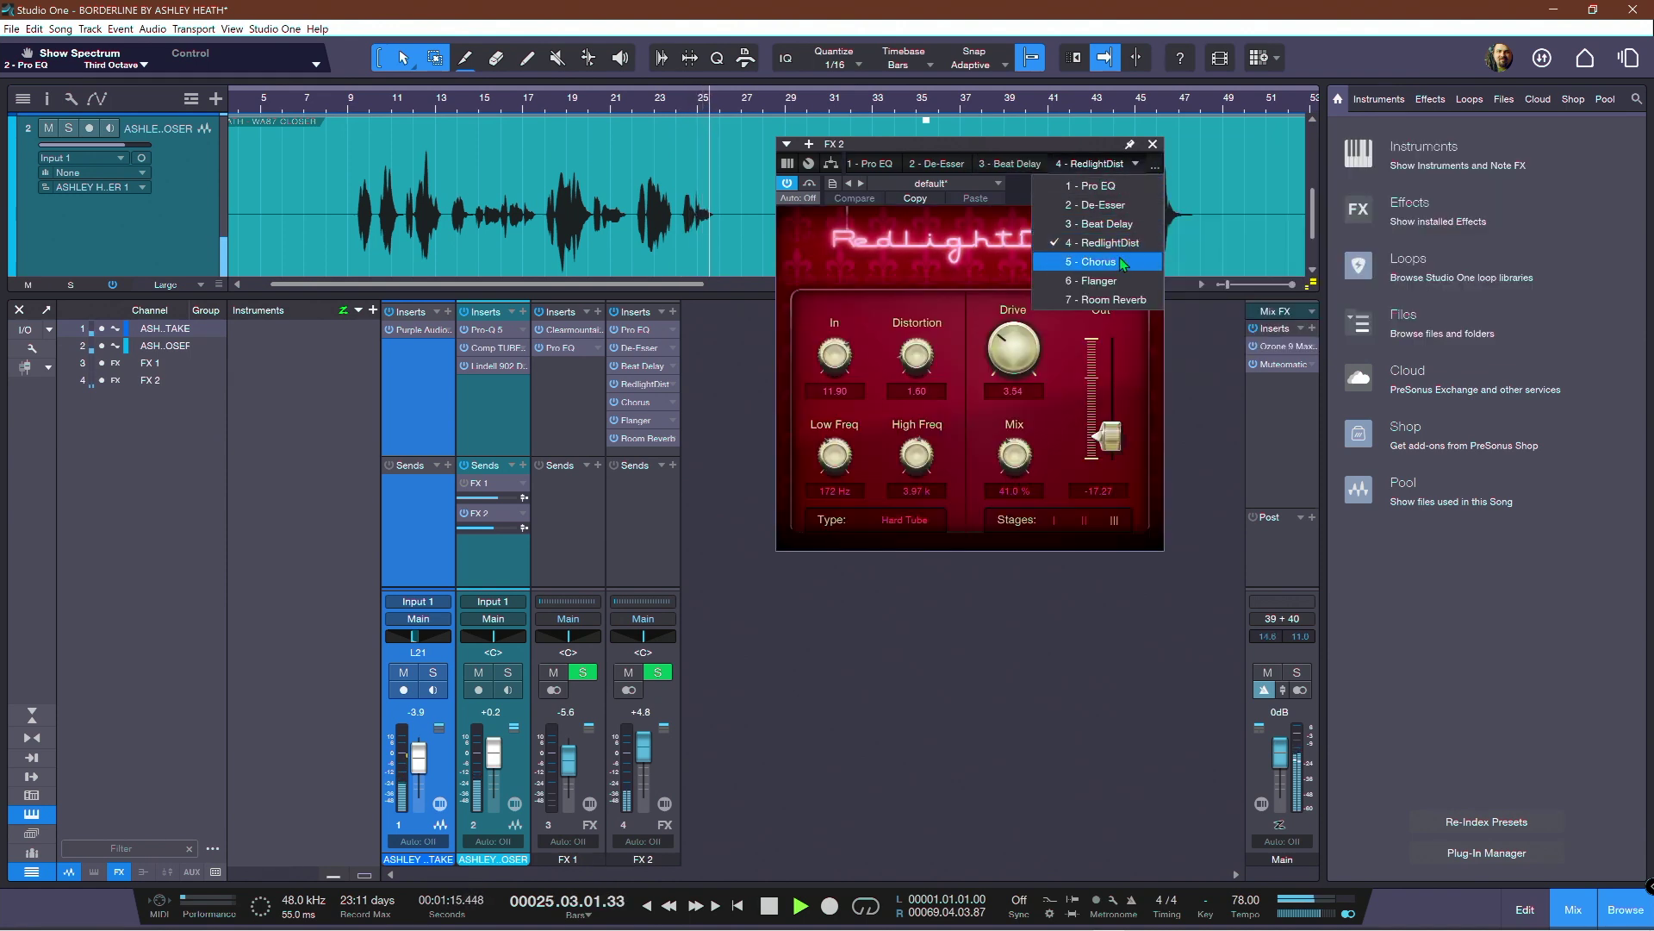
{"action": "left_click", "coordinate": [1111, 299]}
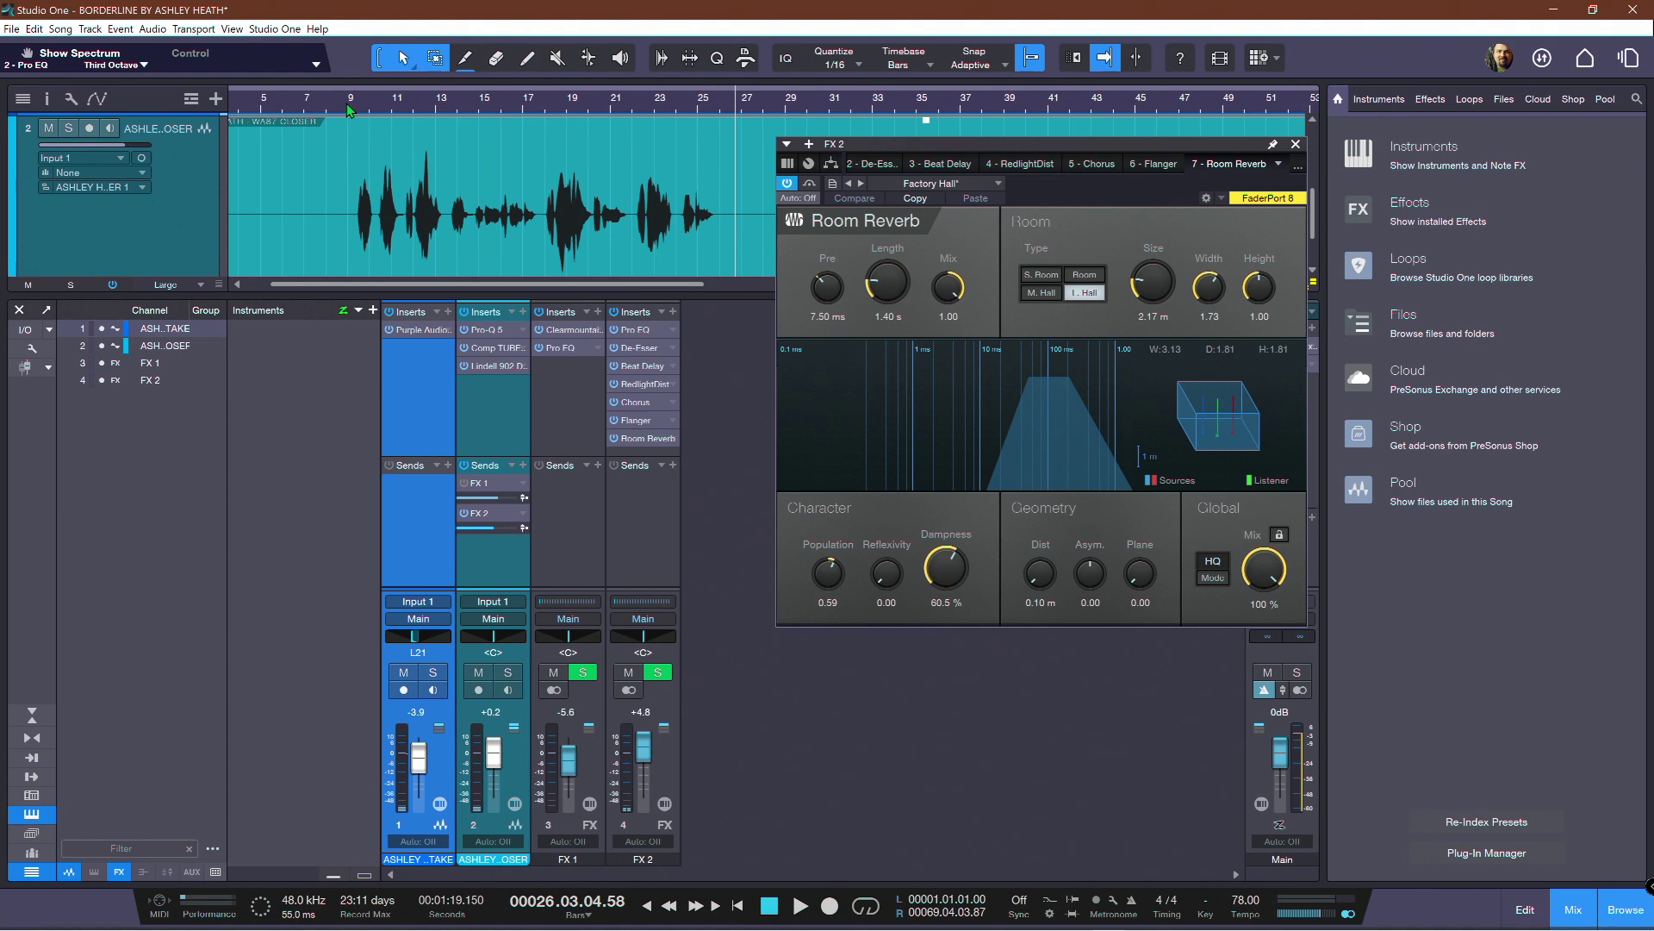
- Move the playback position back to bar 9 and reopen Clearmountain's Domain on FX 1
{"action": "left_click", "coordinate": [350, 109]}
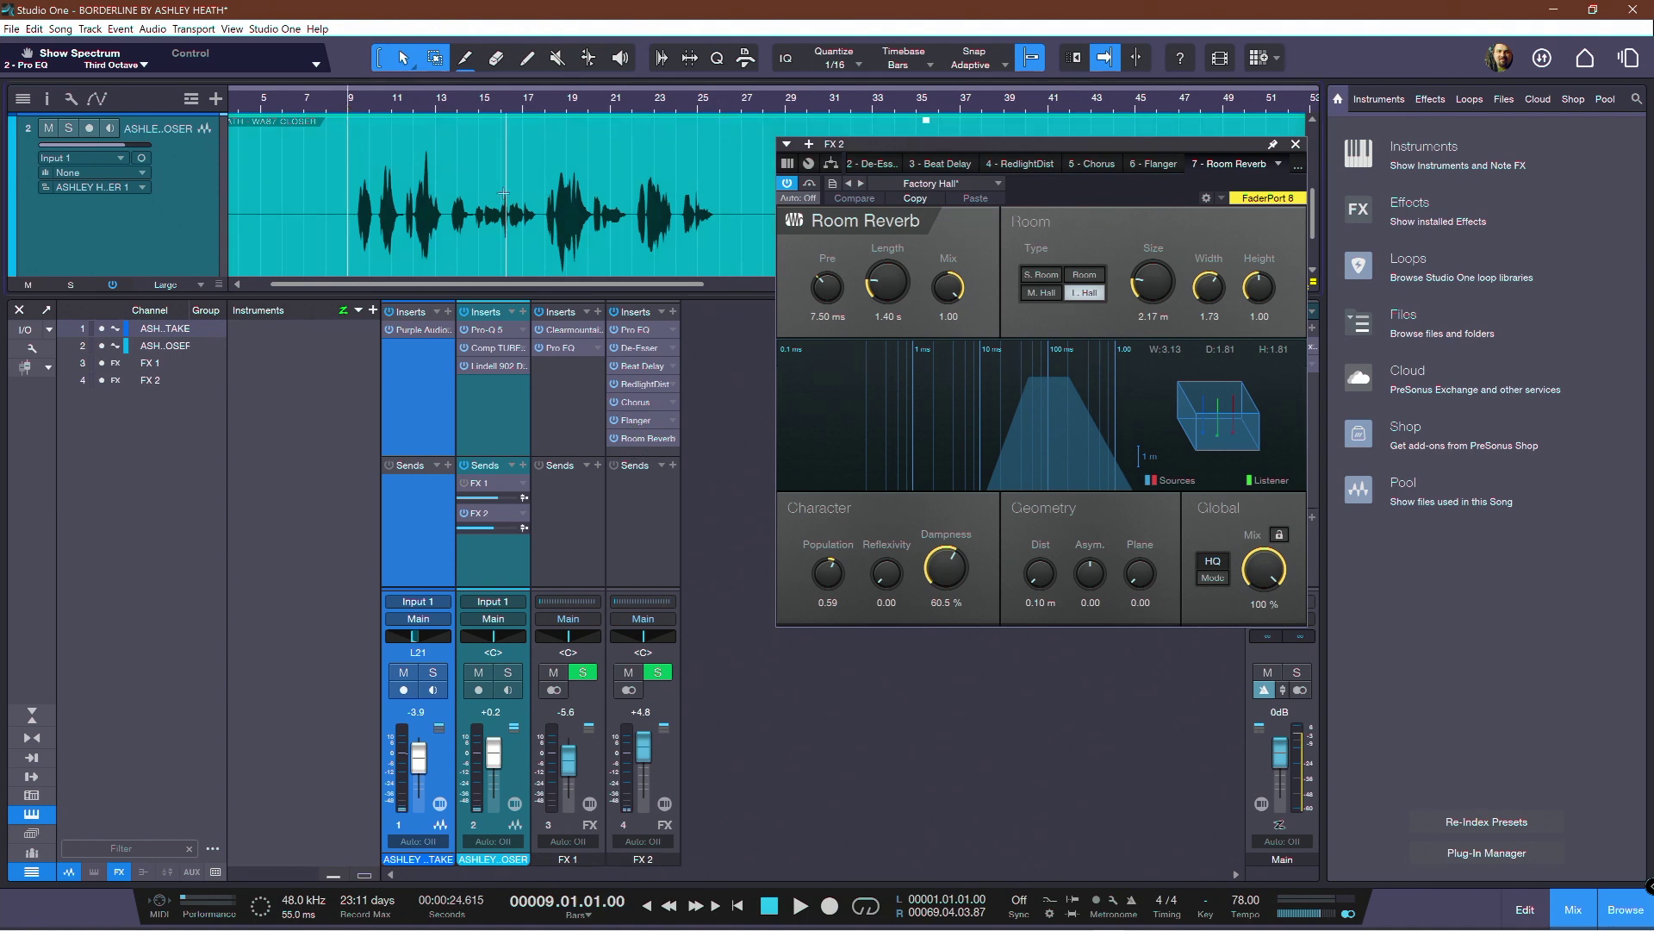
{"action": "left_click", "coordinate": [568, 335]}
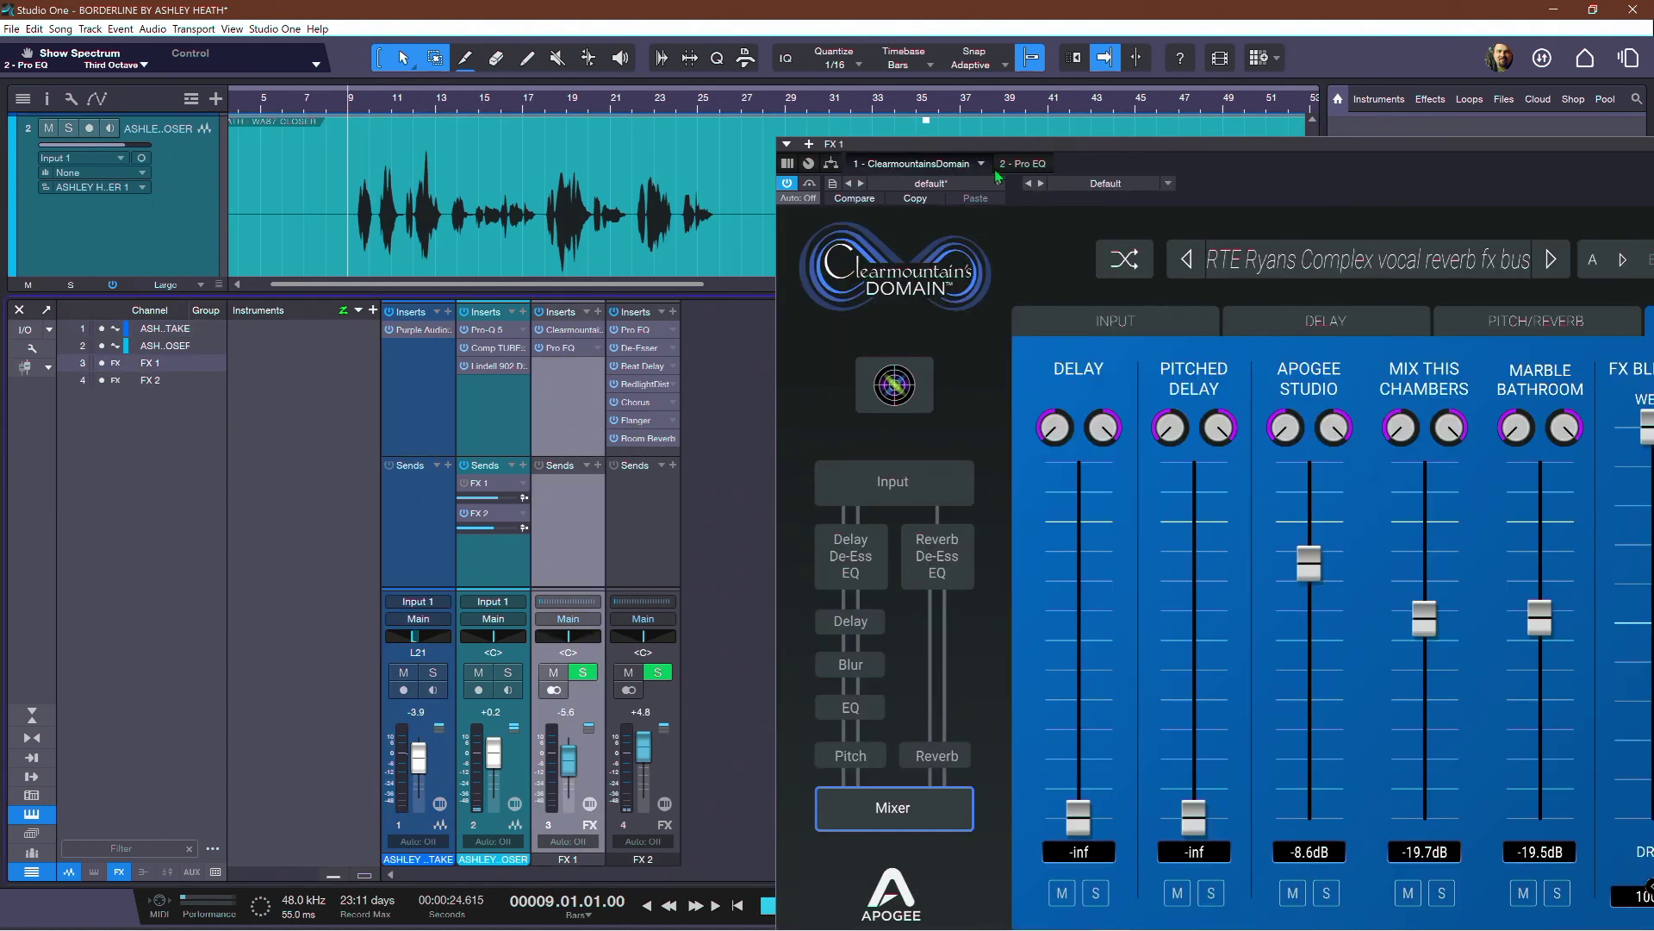